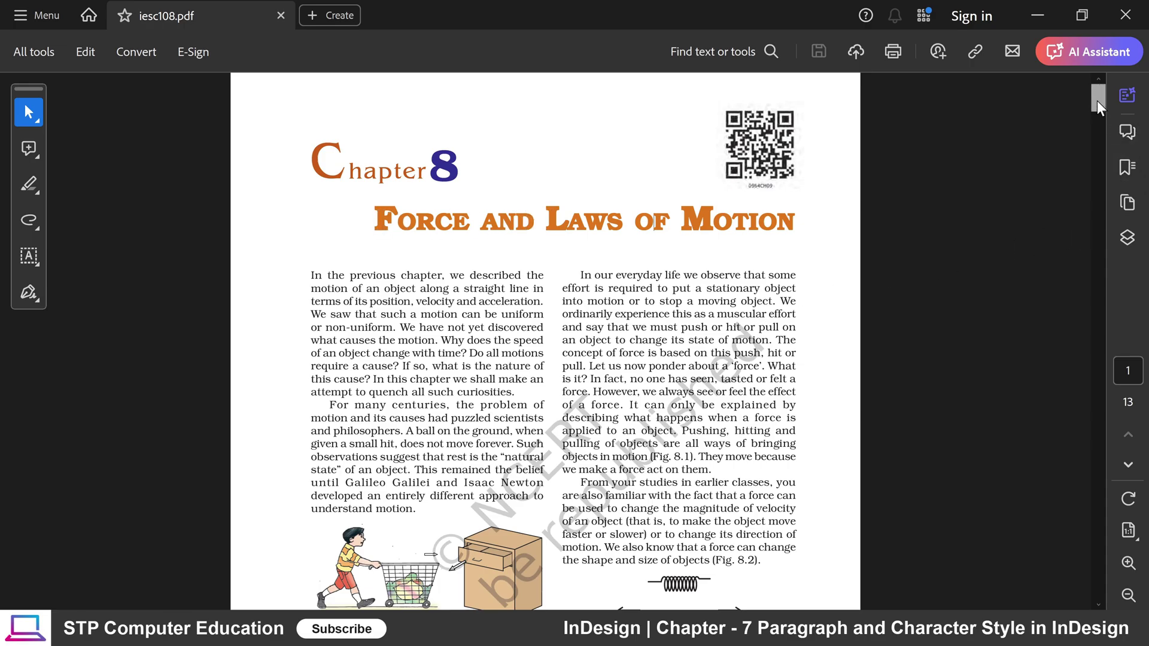
Step: Examine the style of the section headings 8.1 Balanced and Unbalanced Forces and 8.2 First Law of Motion in the PDF
{"action": "scroll", "coordinate": [1099, 111], "scroll_direction": "down", "scroll_amount": 3}
{"action": "left_click_drag", "start_coordinate": [1099, 111], "coordinate": [1106, 144]}
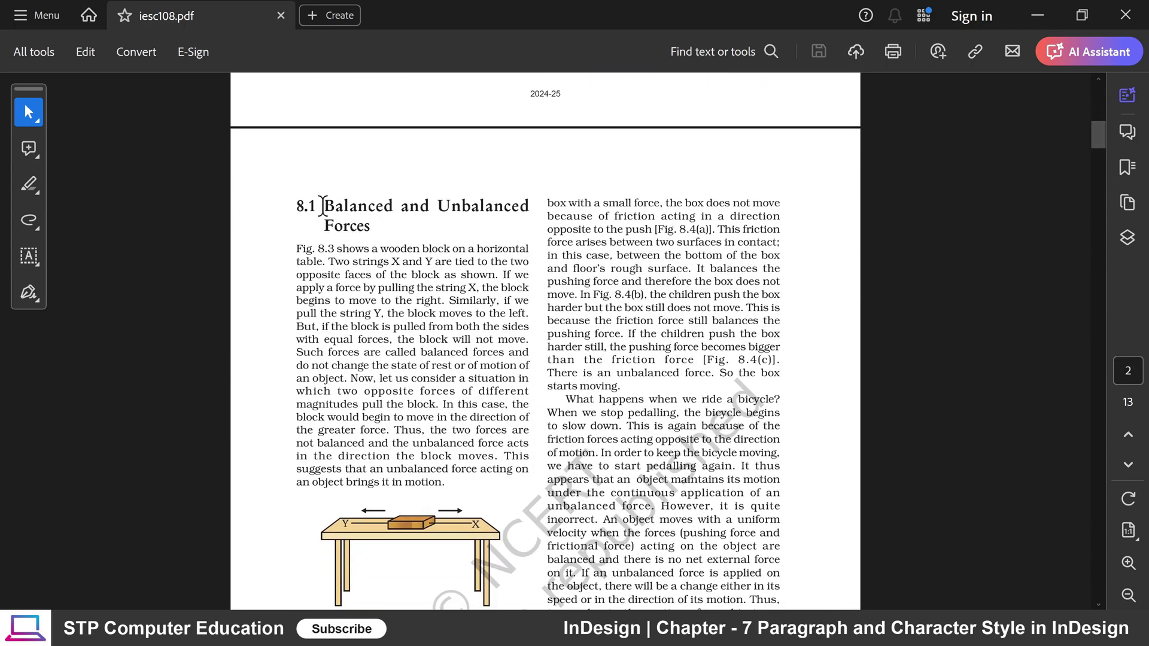
{"action": "left_click_drag", "start_coordinate": [323, 206], "coordinate": [387, 217]}
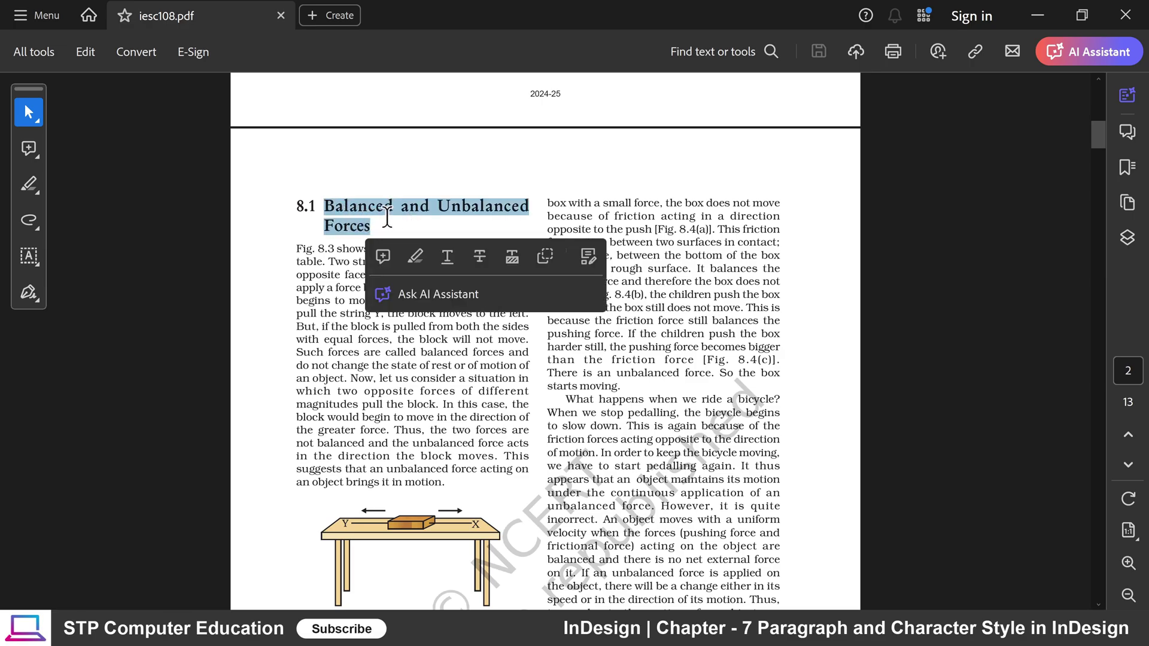
{"action": "left_click", "coordinate": [381, 216]}
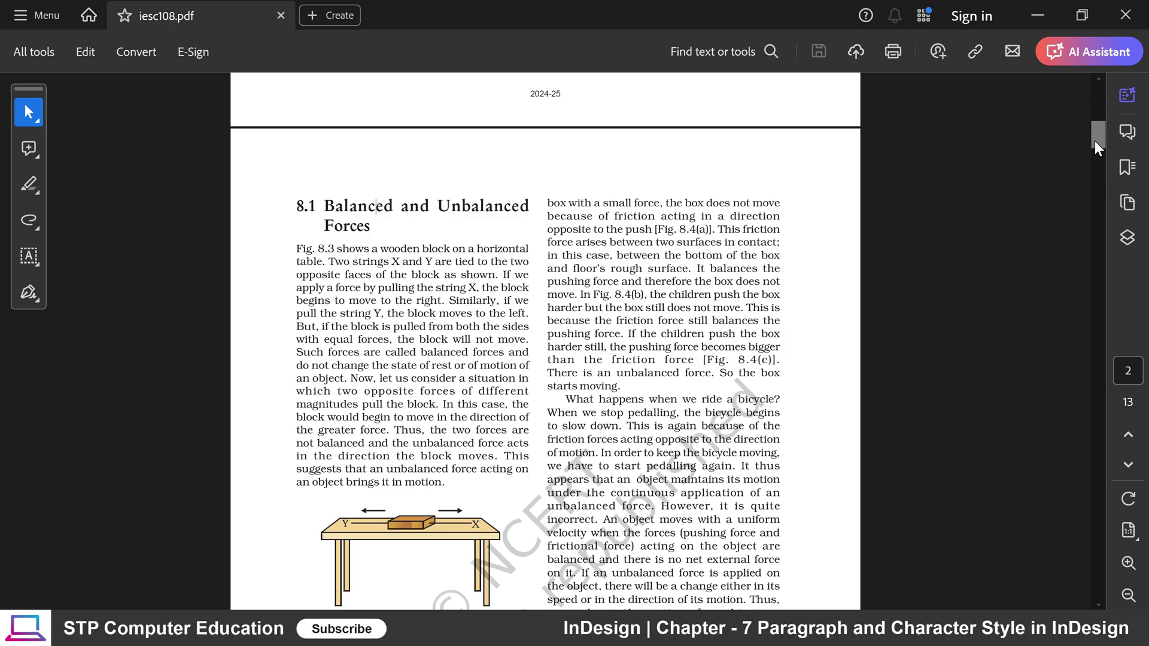
{"action": "left_click_drag", "start_coordinate": [1097, 146], "coordinate": [1097, 183]}
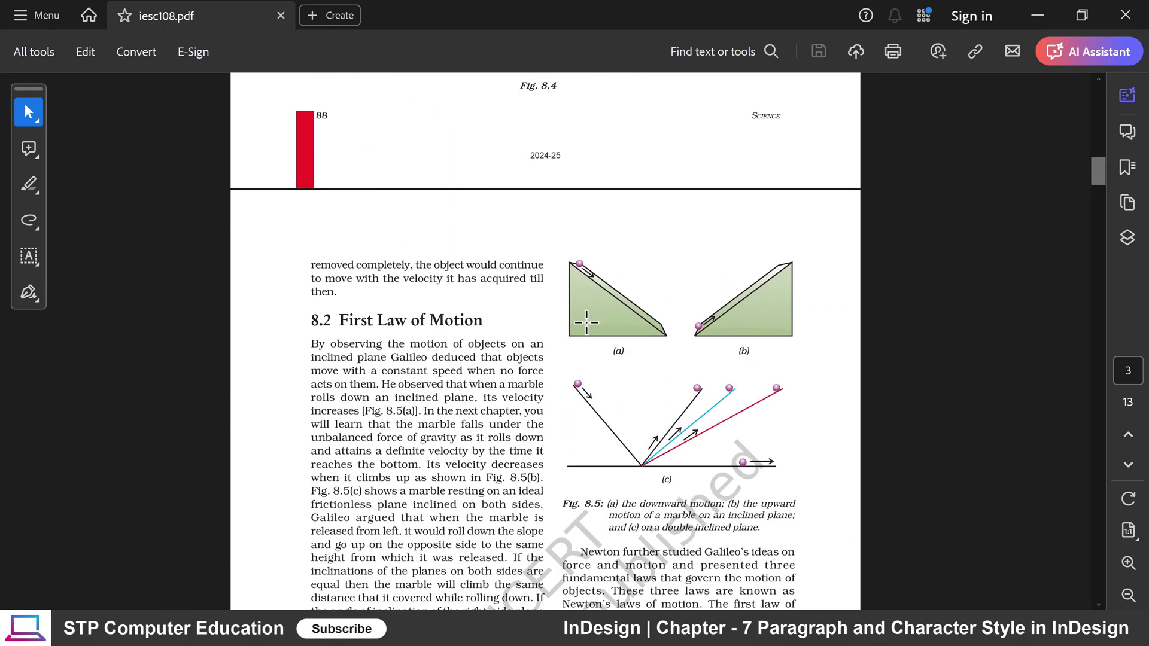
{"action": "left_click_drag", "start_coordinate": [359, 321], "coordinate": [440, 322]}
Step: Compare the formatting of the headings 8.3 Inertia and Mass and 8.4 Second Law of Motion on page 5
{"action": "left_click_drag", "start_coordinate": [1100, 178], "coordinate": [1109, 281]}
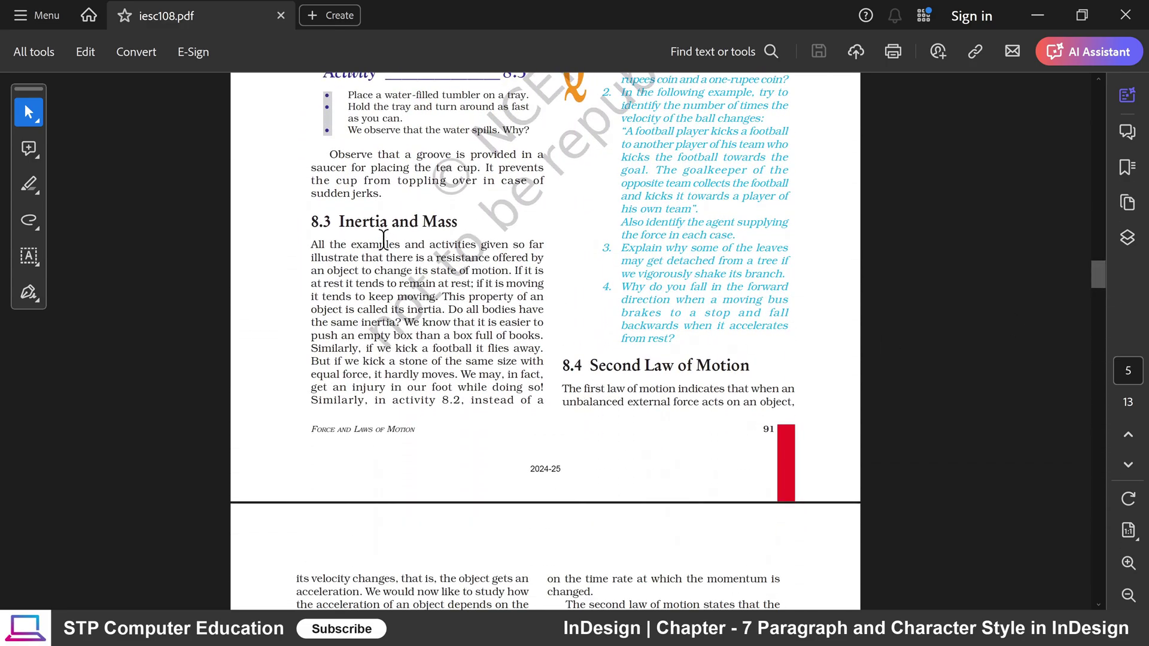
{"action": "left_click_drag", "start_coordinate": [339, 222], "coordinate": [422, 223]}
{"action": "left_click_drag", "start_coordinate": [590, 366], "coordinate": [705, 369]}
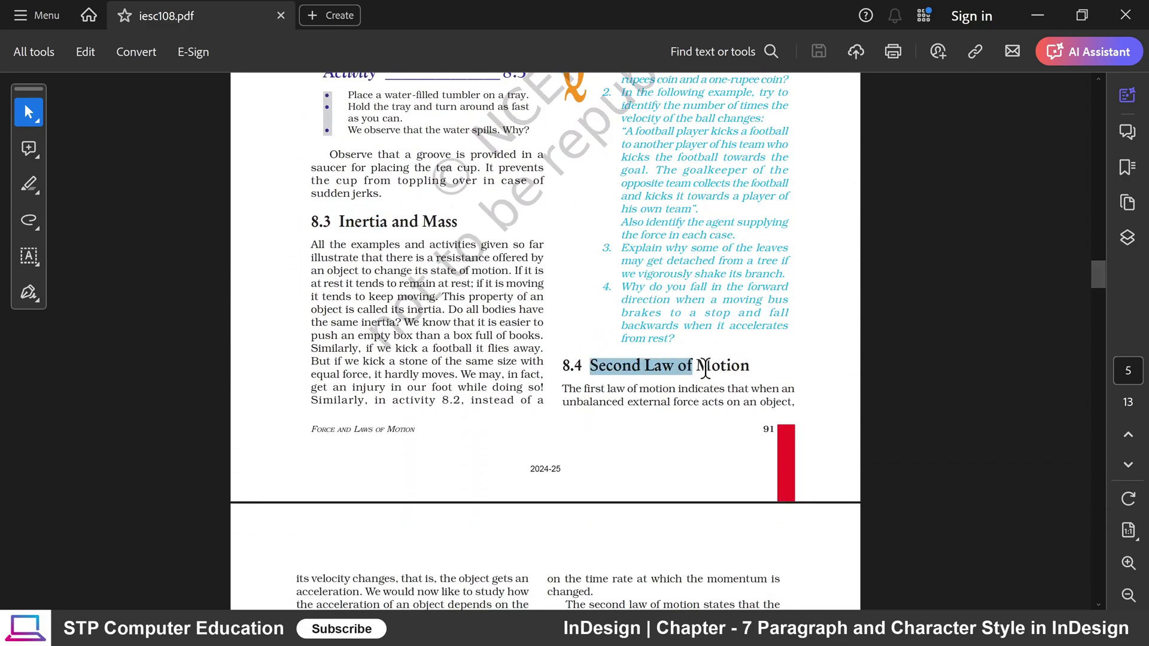
{"action": "left_click", "coordinate": [705, 368]}
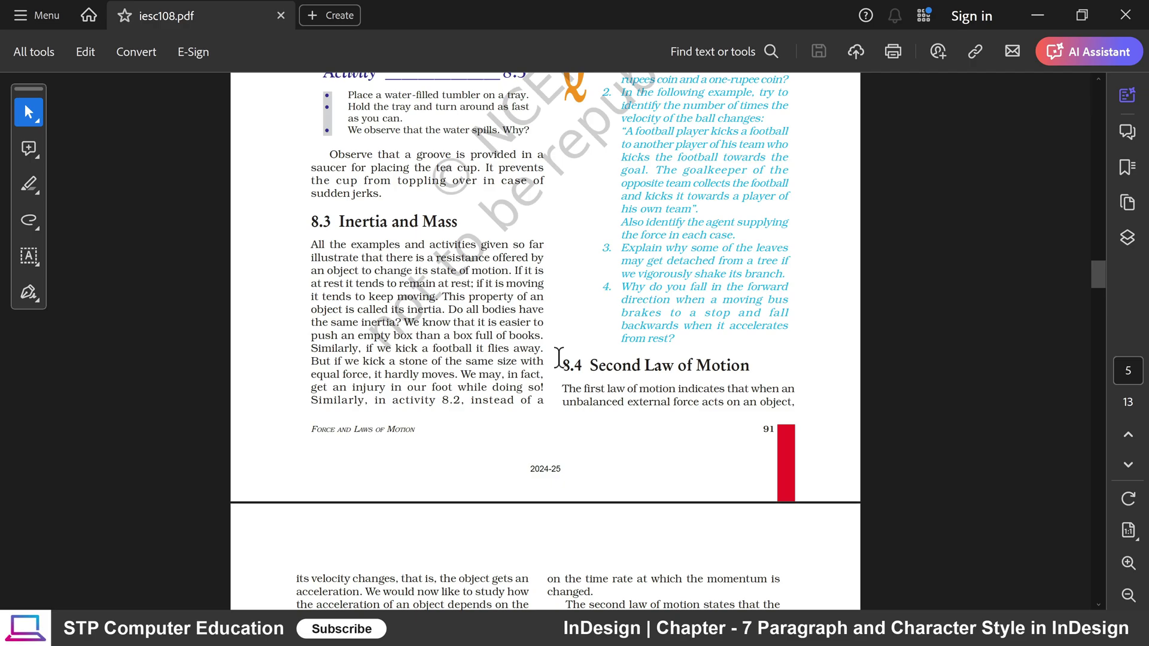
{"action": "left_click_drag", "start_coordinate": [339, 223], "coordinate": [418, 224]}
{"action": "left_click_drag", "start_coordinate": [590, 367], "coordinate": [660, 371]}
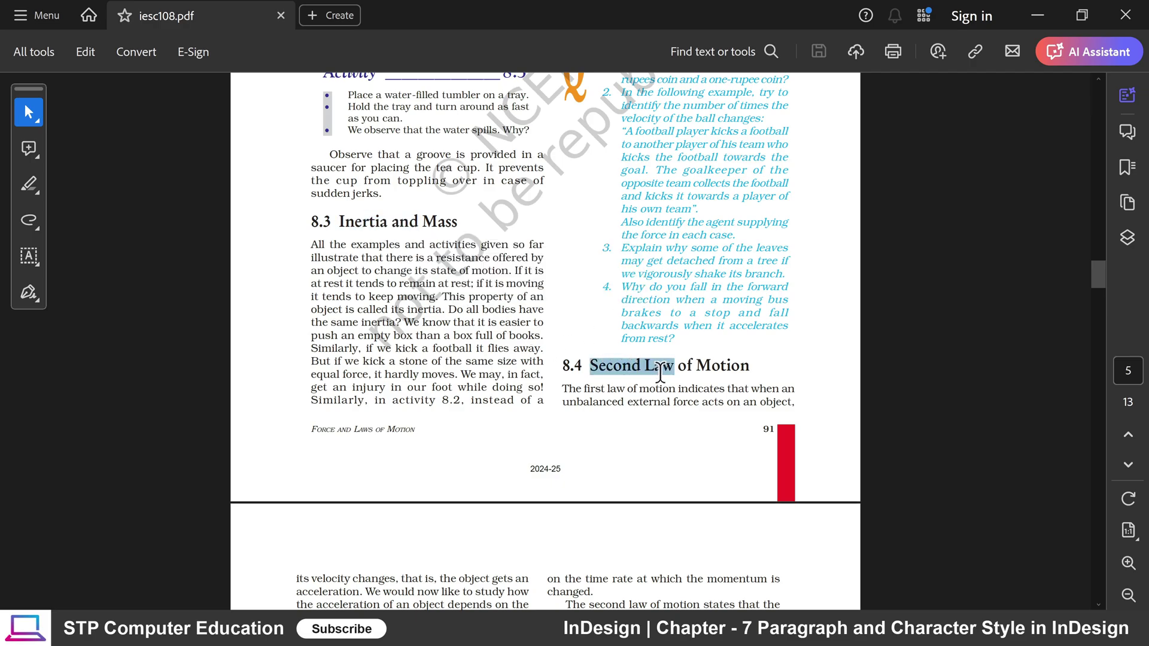
{"action": "double_click", "coordinate": [405, 221]}
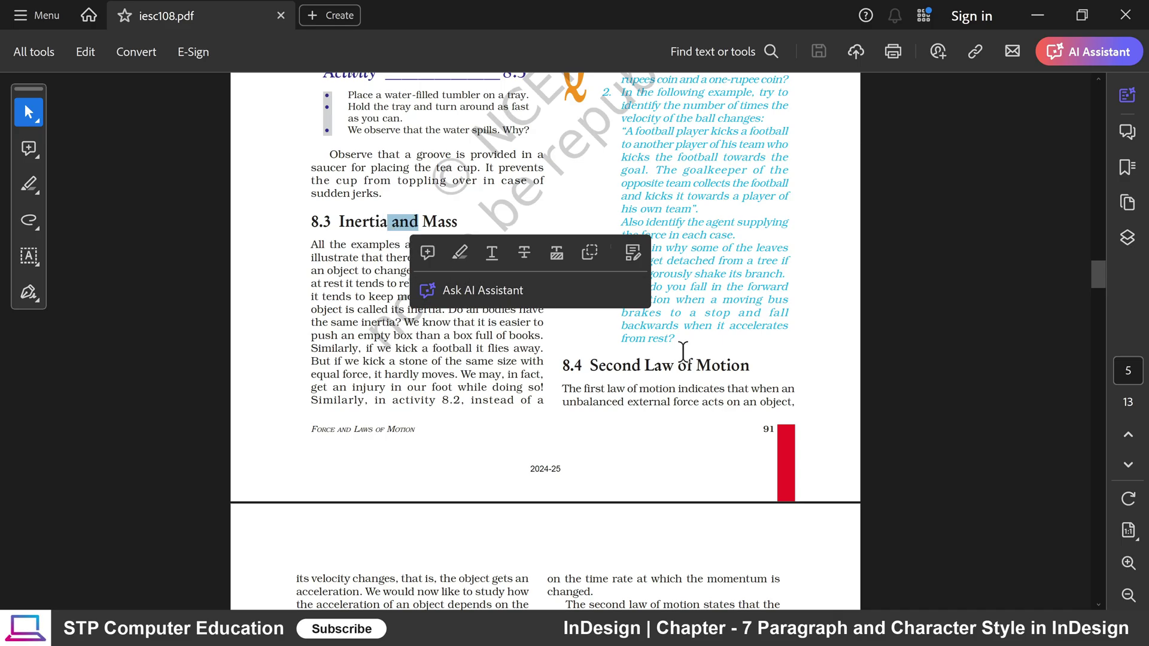
{"action": "left_click", "coordinate": [680, 370]}
Step: Examine the formatting of the chapter title Force and Laws of Motion on the first page
{"action": "left_click_drag", "start_coordinate": [1099, 278], "coordinate": [1052, 134]}
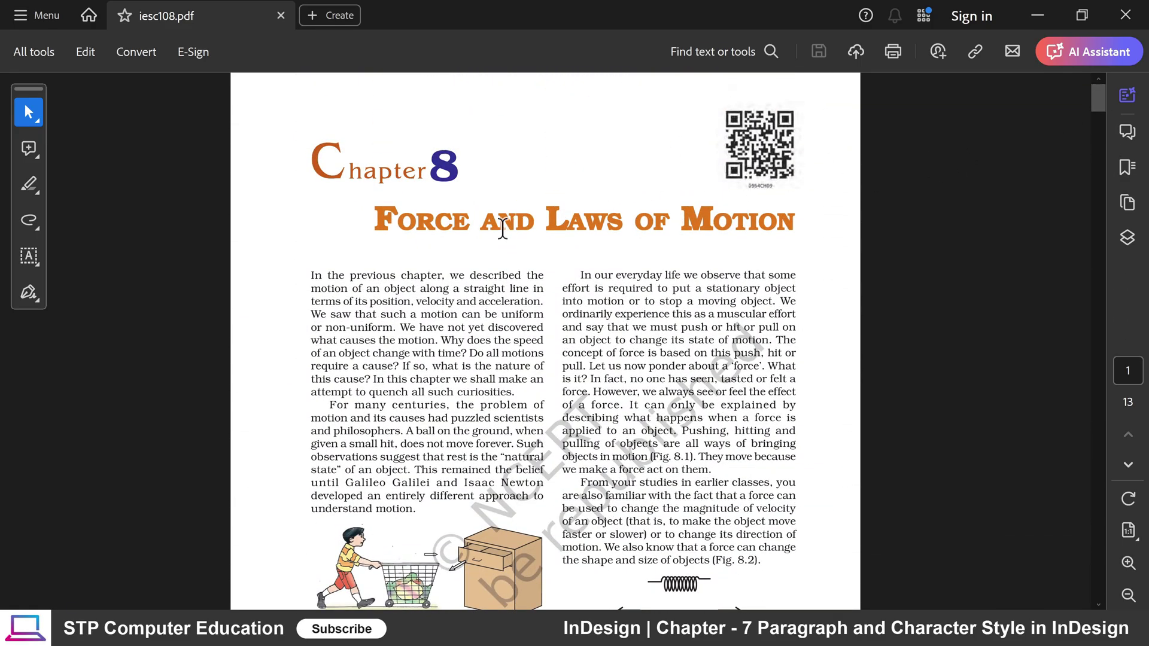
{"action": "left_click_drag", "start_coordinate": [503, 227], "coordinate": [727, 219]}
{"action": "left_click", "coordinate": [733, 222]}
{"action": "left_click_drag", "start_coordinate": [434, 242], "coordinate": [622, 228]}
{"action": "scroll", "coordinate": [1099, 111], "scroll_direction": "down", "scroll_amount": 1}
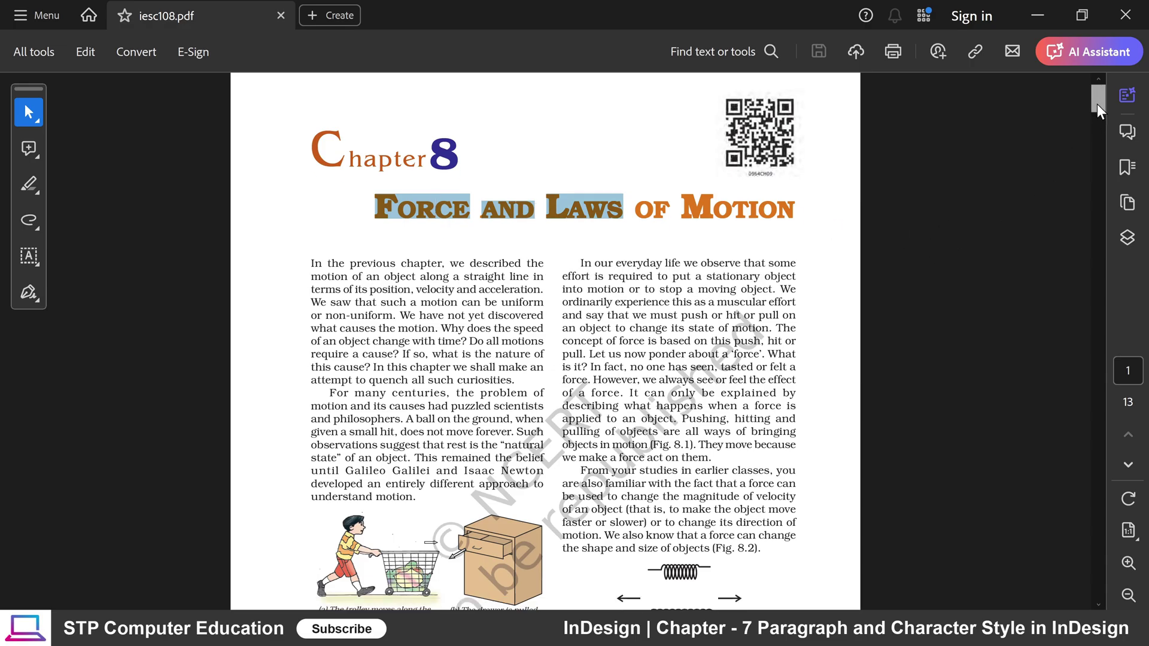
Step: Review headings 8.1 and 8.2 on pages 2 and 3 again, checking their shared text style
{"action": "scroll", "coordinate": [1098, 120], "scroll_direction": "down", "scroll_amount": 10}
{"action": "left_click_drag", "start_coordinate": [348, 214], "coordinate": [373, 236]}
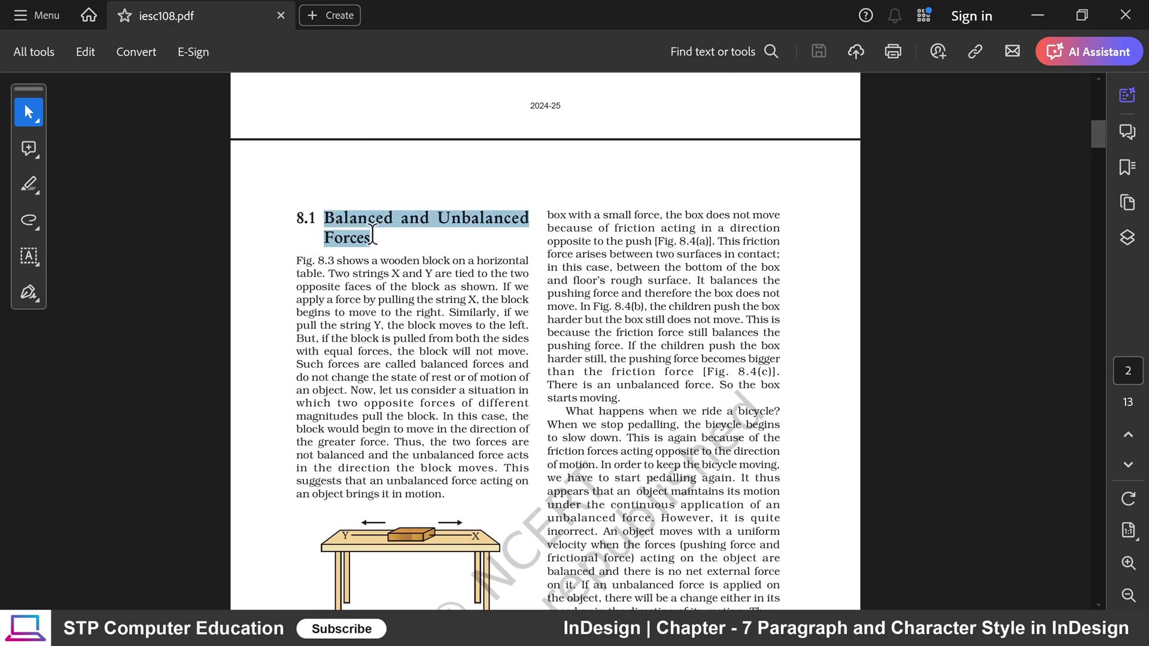
{"action": "left_click", "coordinate": [459, 220]}
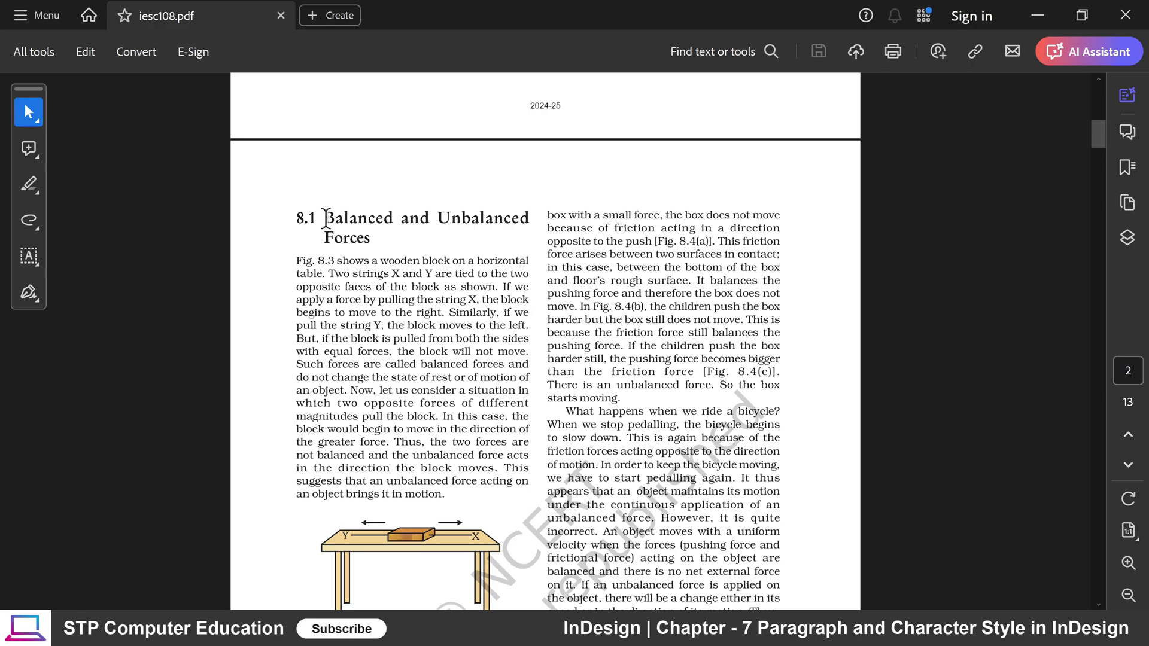
{"action": "left_click_drag", "start_coordinate": [325, 218], "coordinate": [386, 240]}
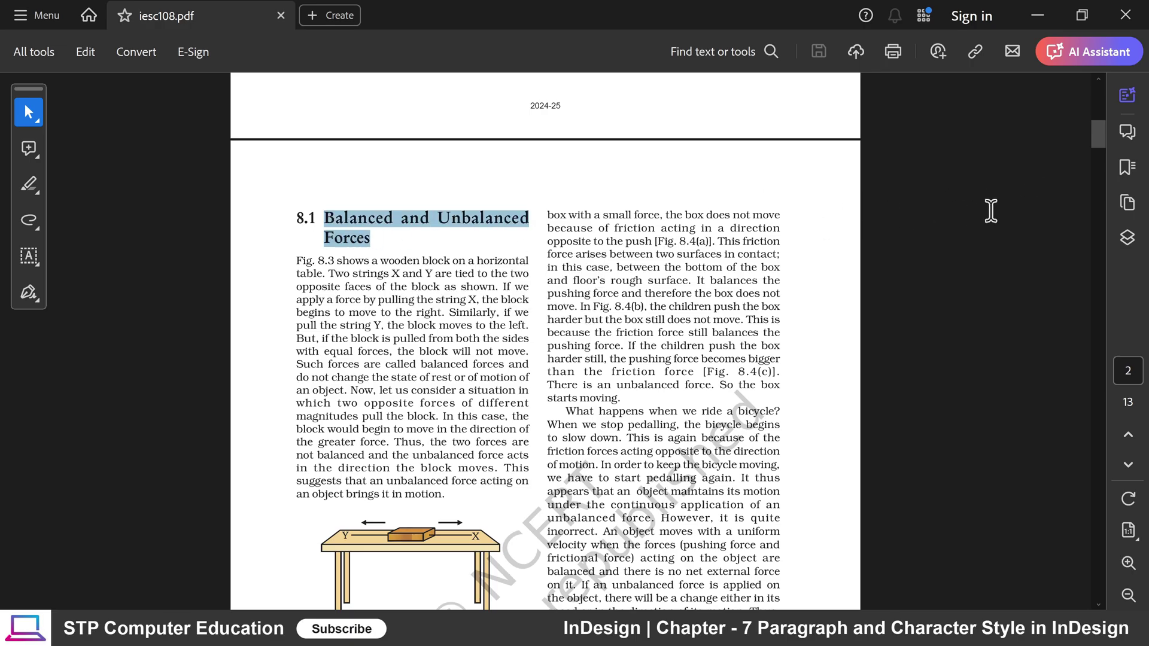
{"action": "left_click_drag", "start_coordinate": [1096, 138], "coordinate": [1096, 177]}
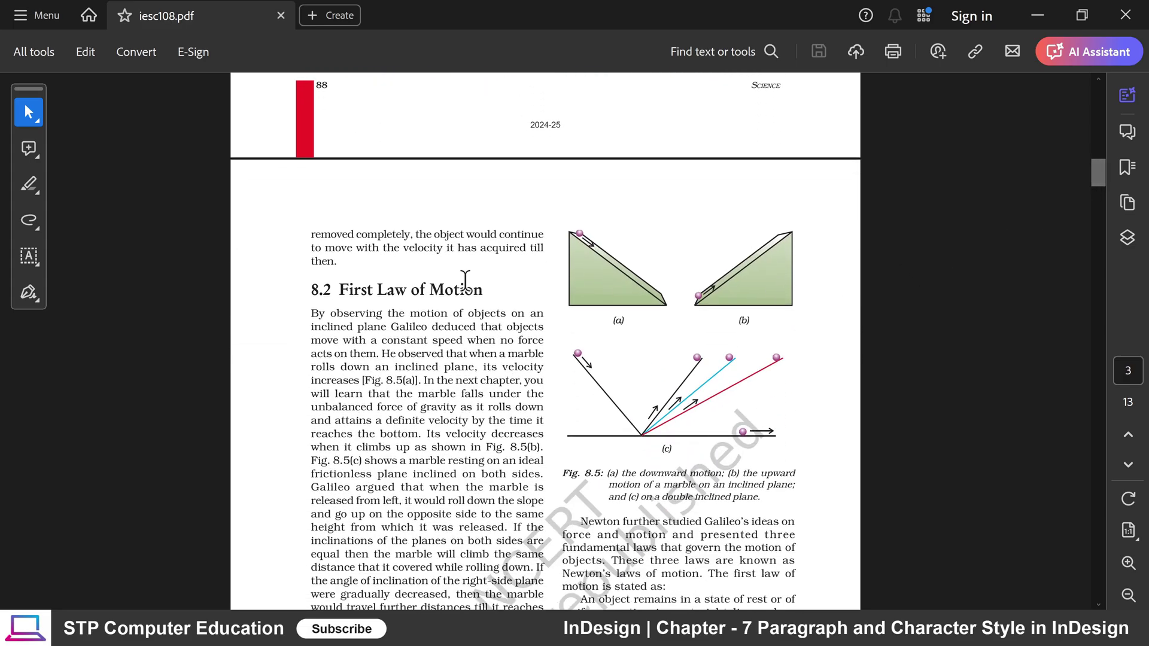
{"action": "left_click_drag", "start_coordinate": [359, 290], "coordinate": [458, 291]}
Step: Recheck the full headings 8.3 and 8.4 on page 5 for a consistent font and size
{"action": "left_click_drag", "start_coordinate": [1097, 179], "coordinate": [1105, 283]}
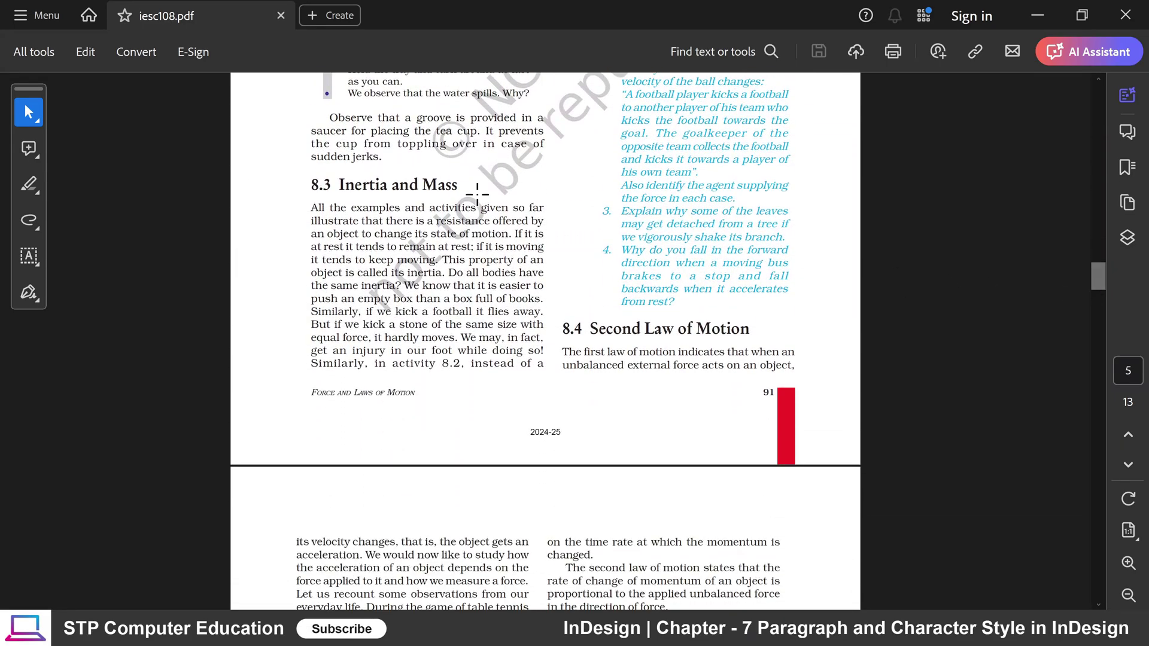
{"action": "left_click_drag", "start_coordinate": [311, 184], "coordinate": [457, 186]}
{"action": "left_click_drag", "start_coordinate": [564, 328], "coordinate": [708, 335]}
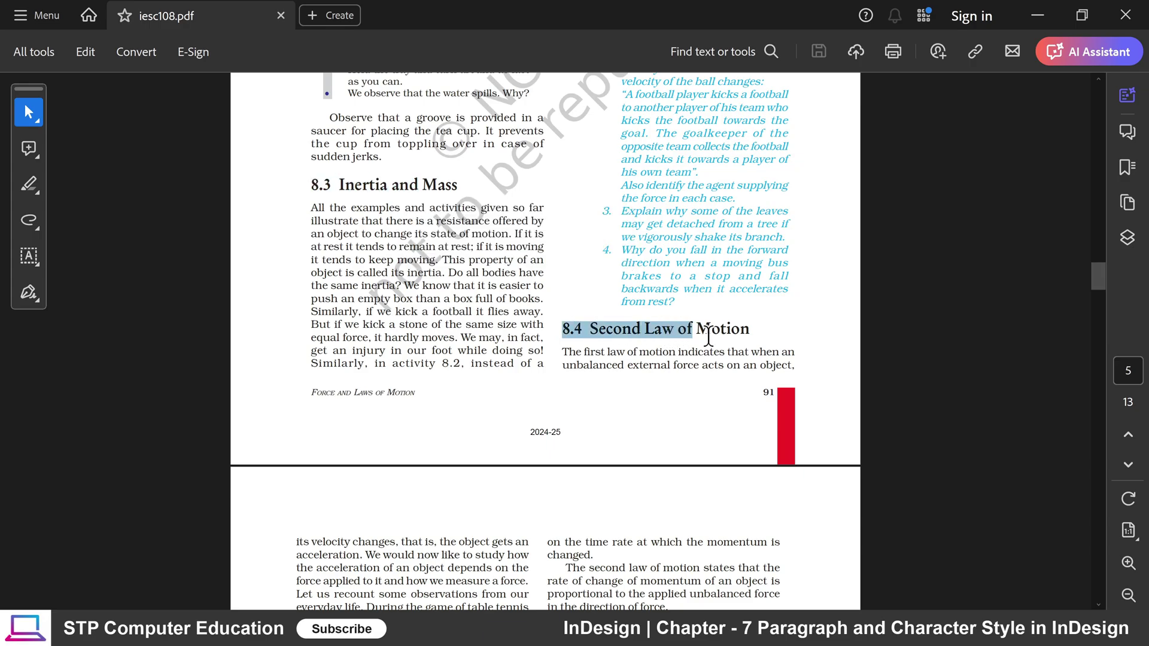
{"action": "left_click", "coordinate": [708, 337]}
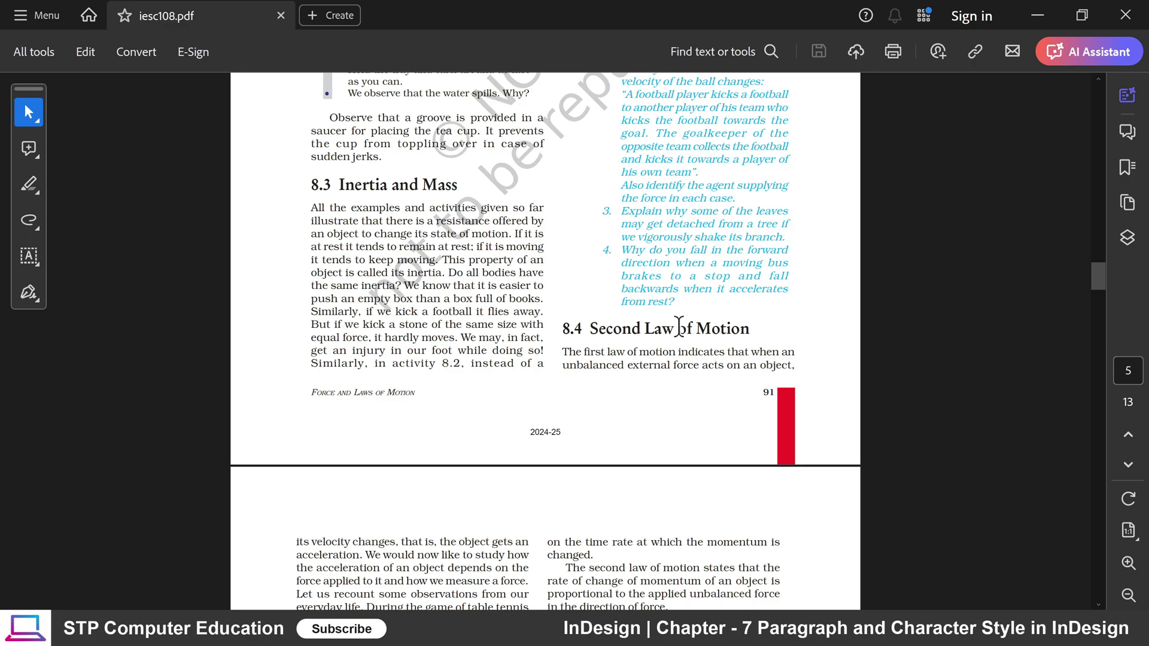
{"action": "left_click_drag", "start_coordinate": [601, 331], "coordinate": [700, 335]}
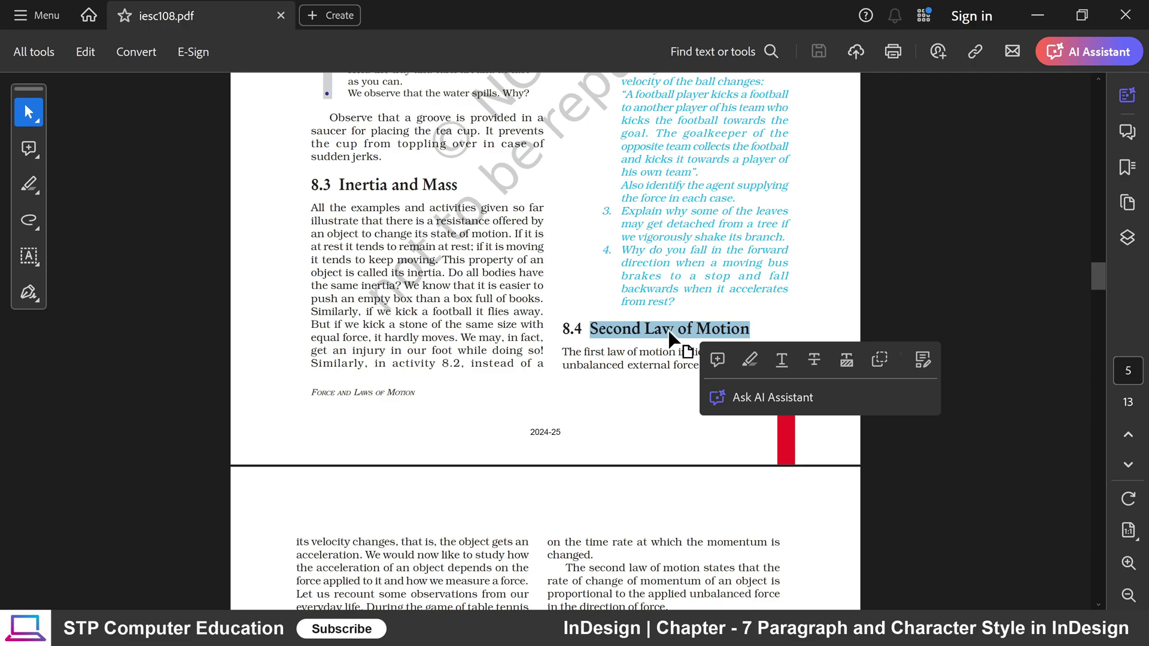
{"action": "left_click_drag", "start_coordinate": [590, 330], "coordinate": [749, 330]}
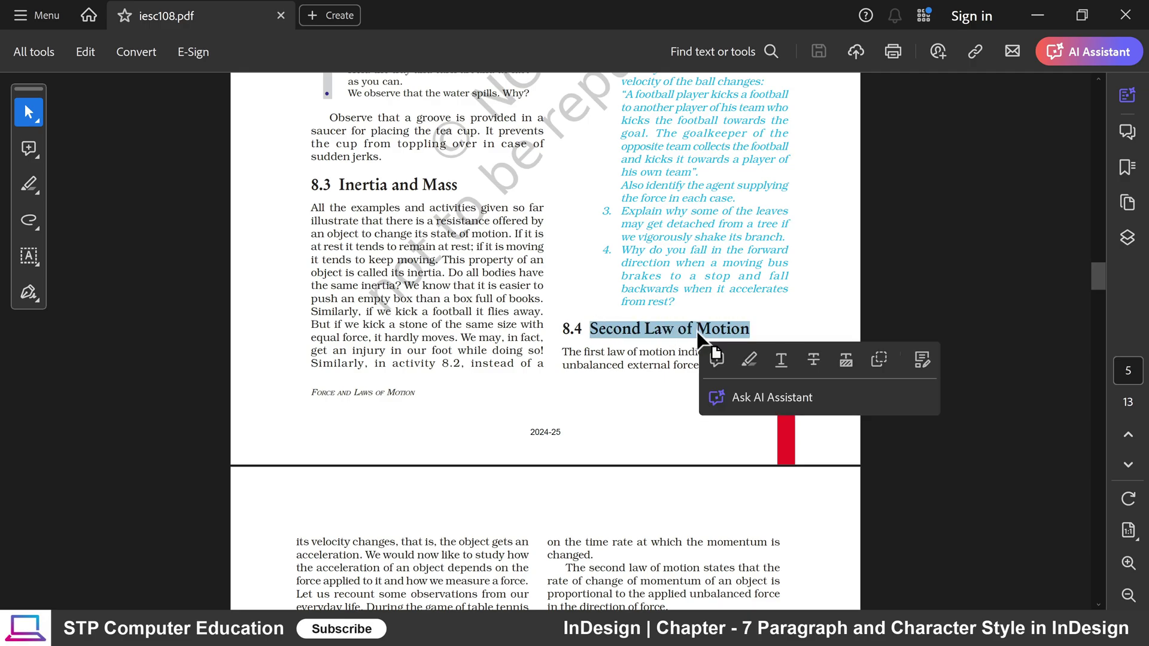
{"action": "left_click", "coordinate": [688, 330]}
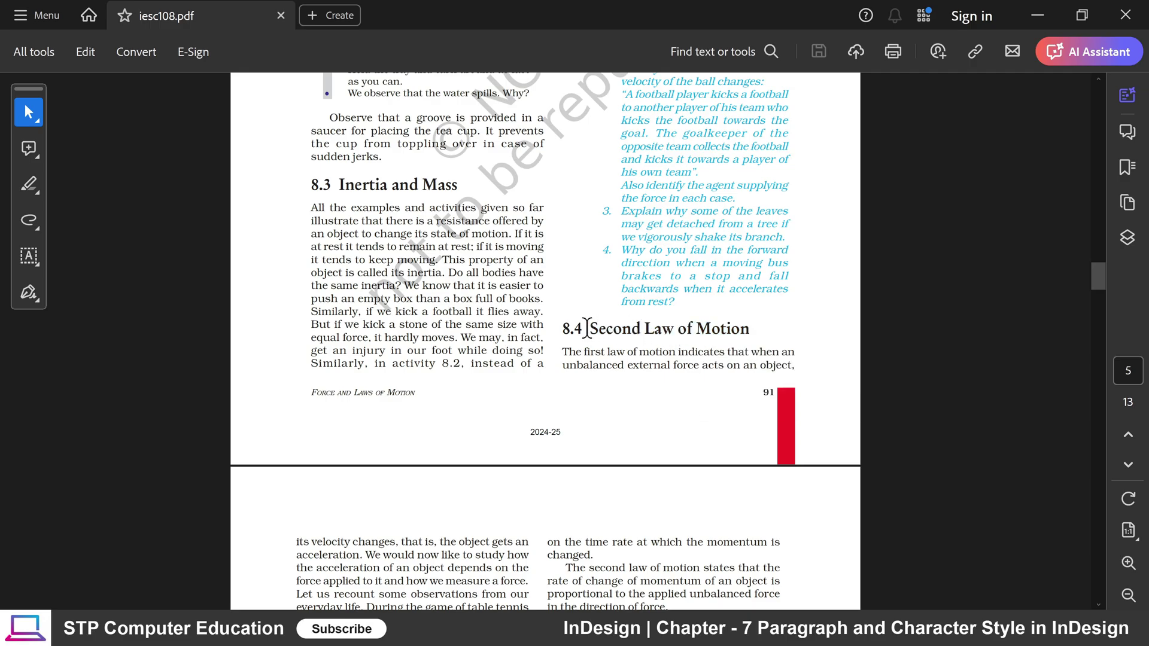
{"action": "left_click_drag", "start_coordinate": [587, 328], "coordinate": [451, 328]}
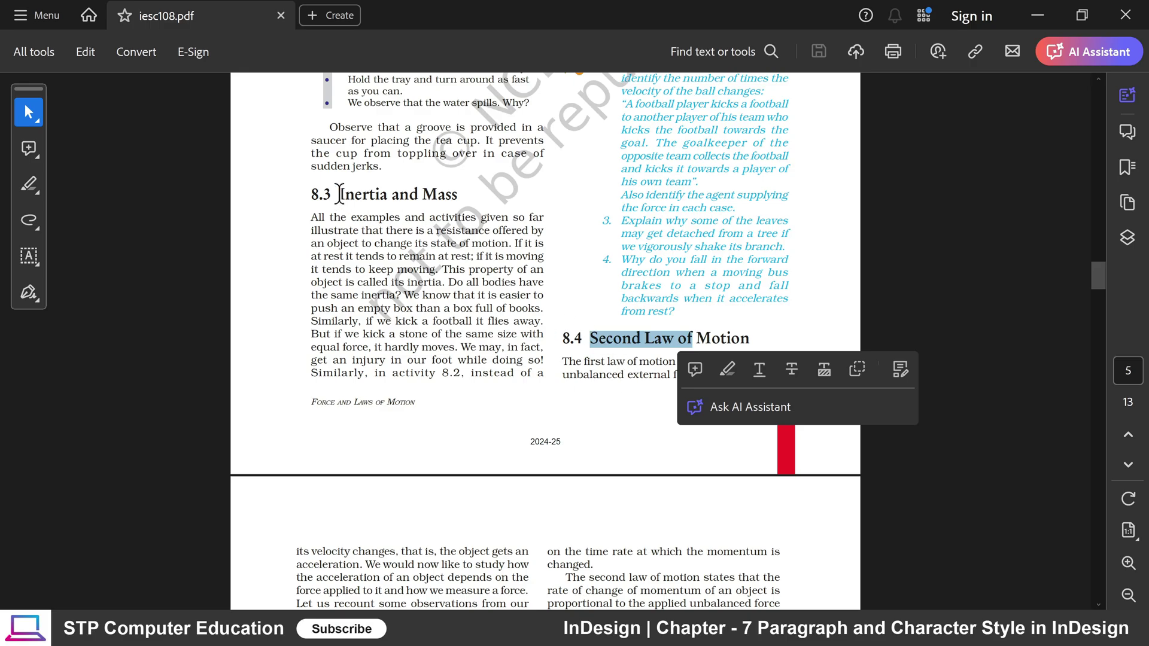
{"action": "left_click_drag", "start_coordinate": [338, 193], "coordinate": [458, 195]}
Step: Review the pages backwards from heading 8.3 to heading 8.2 First Law of Motion and return to the chapter's first page
{"action": "scroll", "coordinate": [419, 347], "scroll_direction": "up", "scroll_amount": 3}
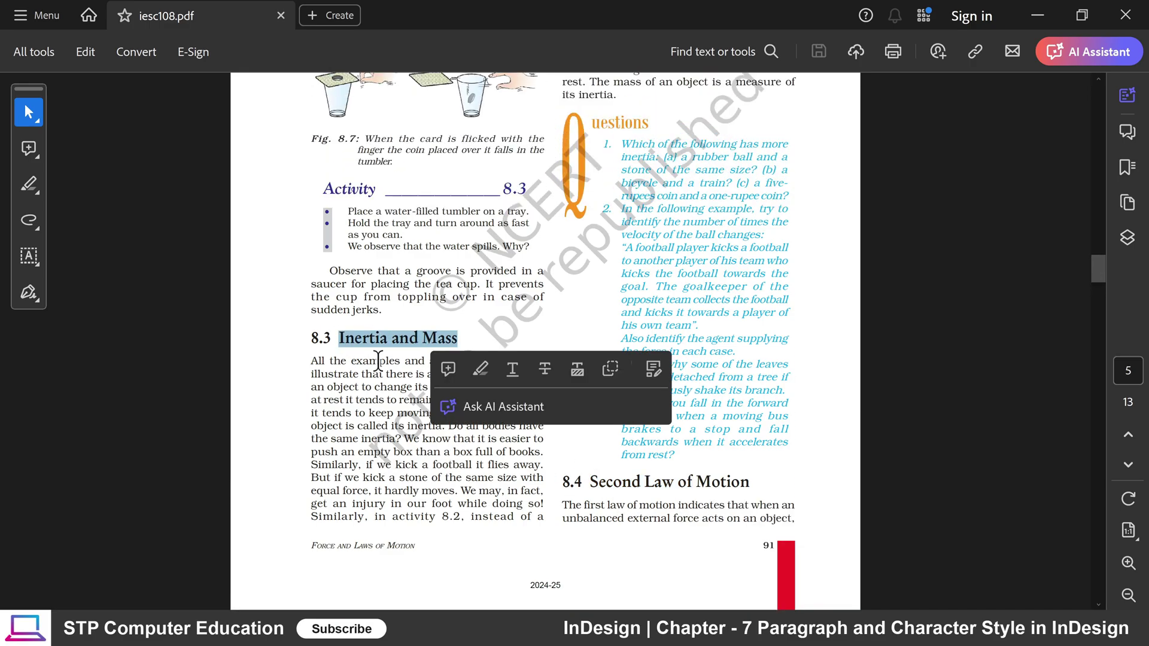
{"action": "scroll", "coordinate": [378, 360], "scroll_direction": "up", "scroll_amount": 9}
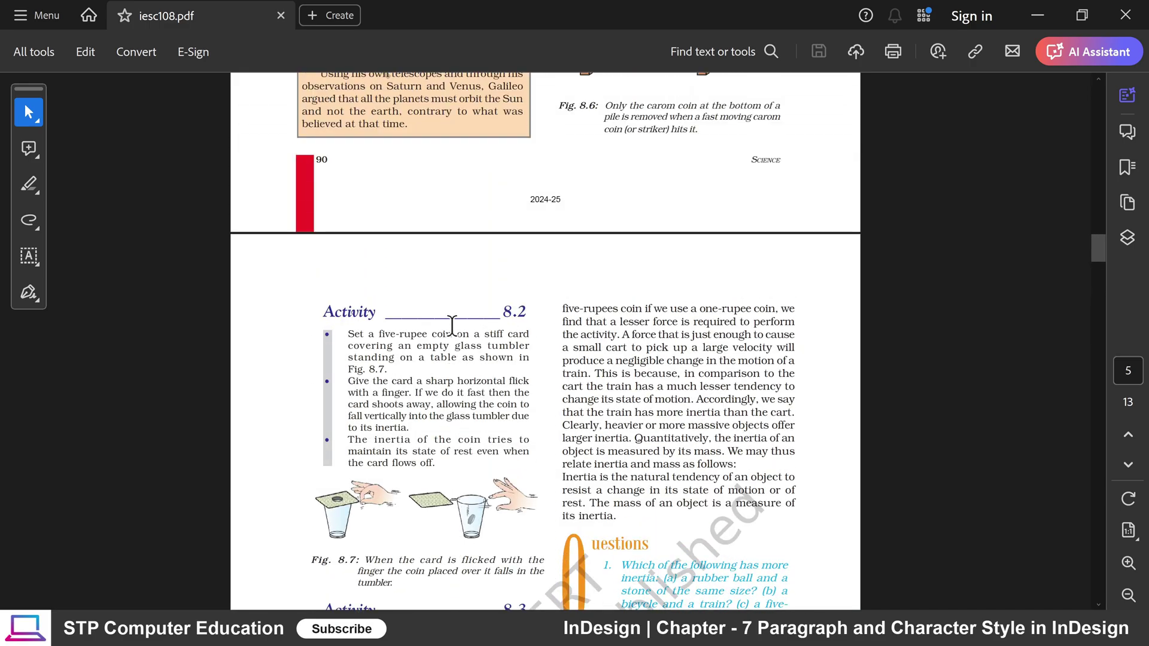
{"action": "scroll", "coordinate": [451, 326], "scroll_direction": "up", "scroll_amount": 5}
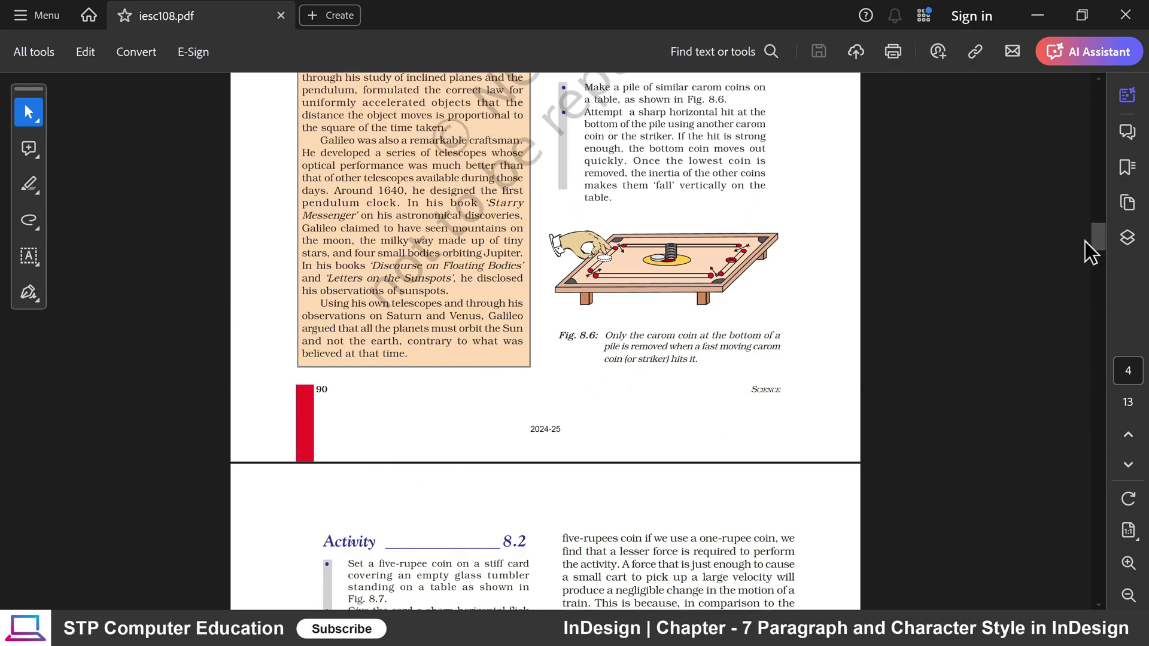
{"action": "left_click_drag", "start_coordinate": [1100, 241], "coordinate": [1097, 178]}
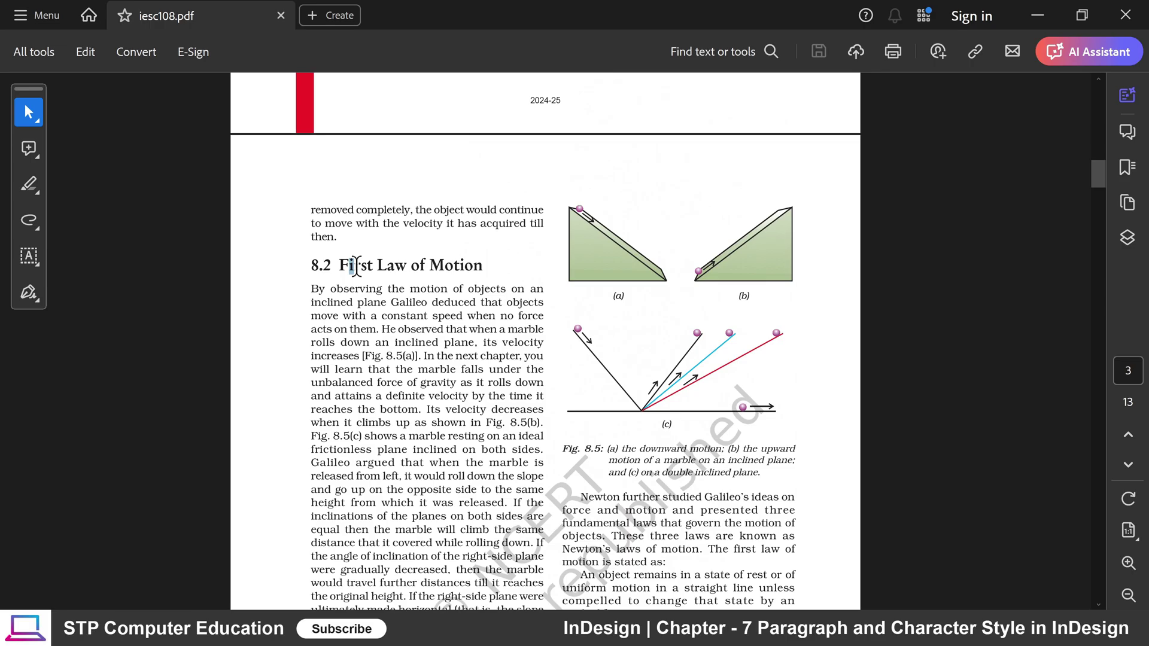
{"action": "left_click_drag", "start_coordinate": [355, 266], "coordinate": [473, 264]}
{"action": "left_click", "coordinate": [434, 265]}
{"action": "left_click_drag", "start_coordinate": [1092, 184], "coordinate": [1092, 95]}
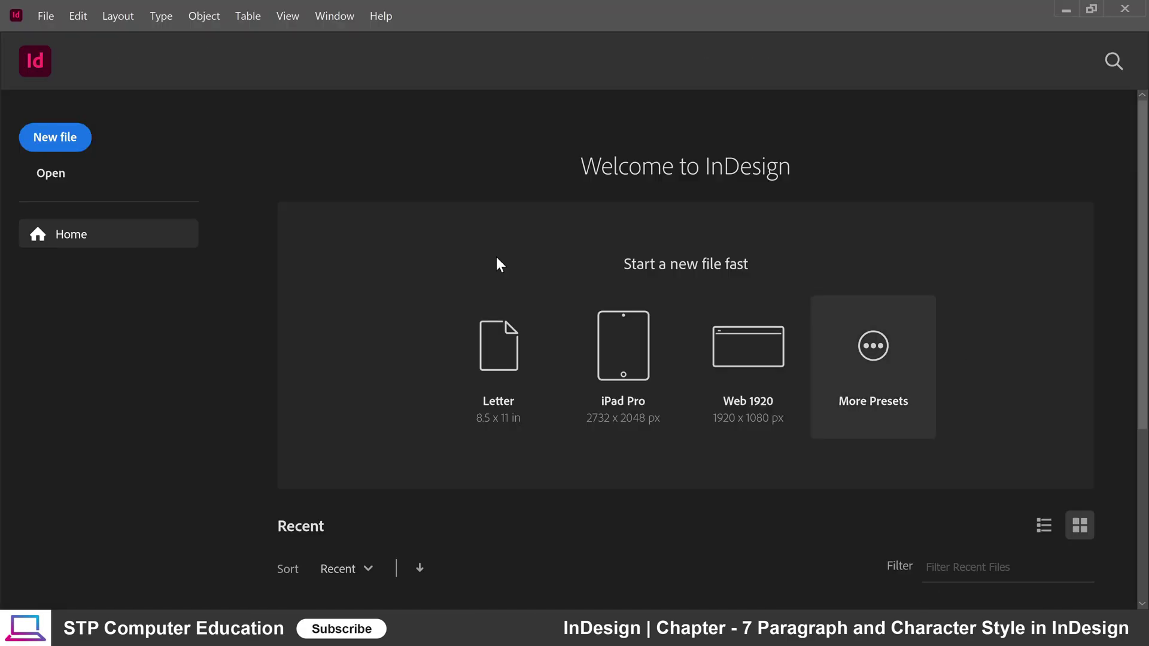
Step: Switch to InDesign and create a new 8.5 x 11 in document from the Letter preset
{"action": "left_click", "coordinate": [500, 374]}
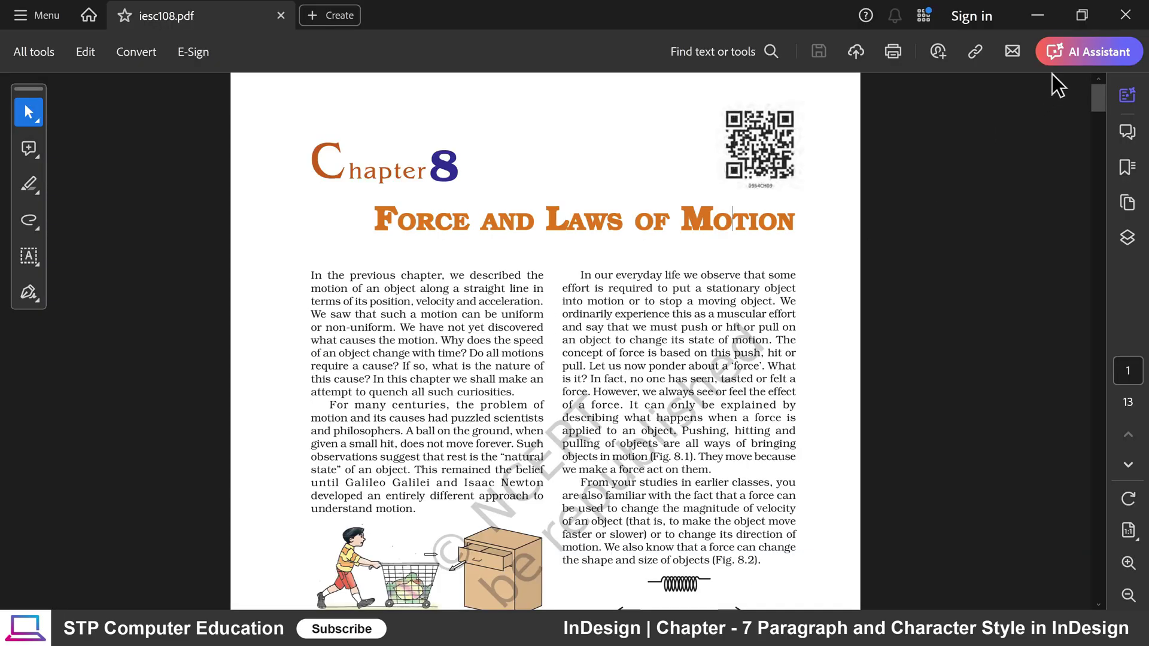
{"action": "left_click", "coordinate": [1039, 16]}
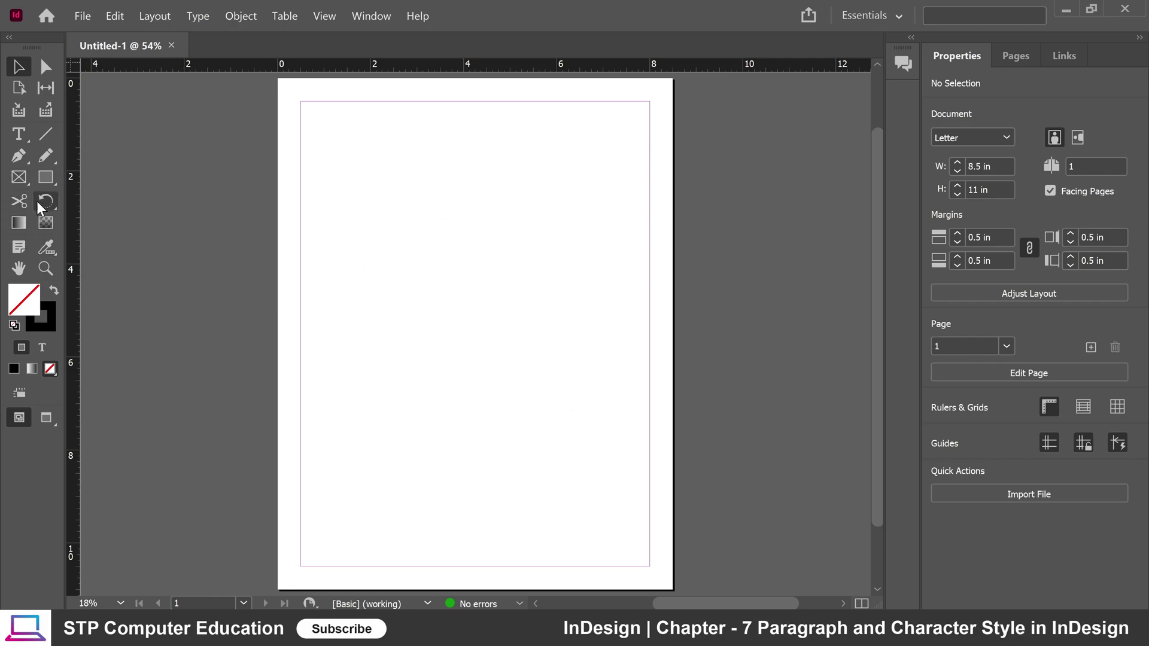
Step: Draw a text frame covering the page's whole margin area and fill it with placeholder text
{"action": "left_click", "coordinate": [20, 137]}
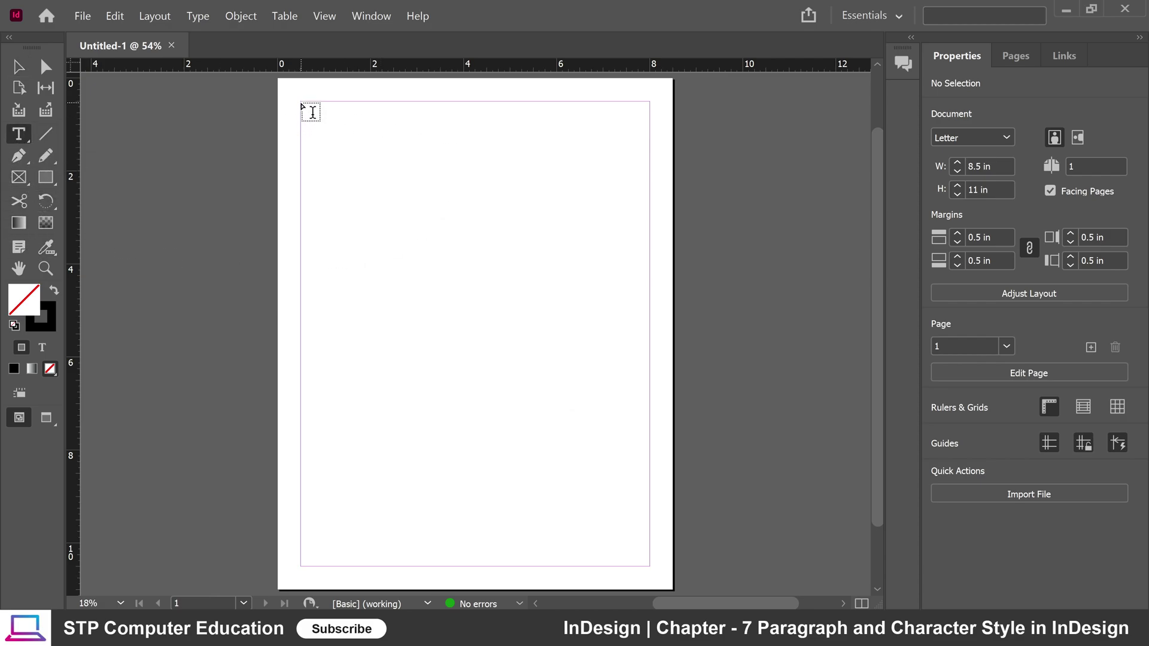
{"action": "left_click_drag", "start_coordinate": [301, 102], "coordinate": [650, 566]}
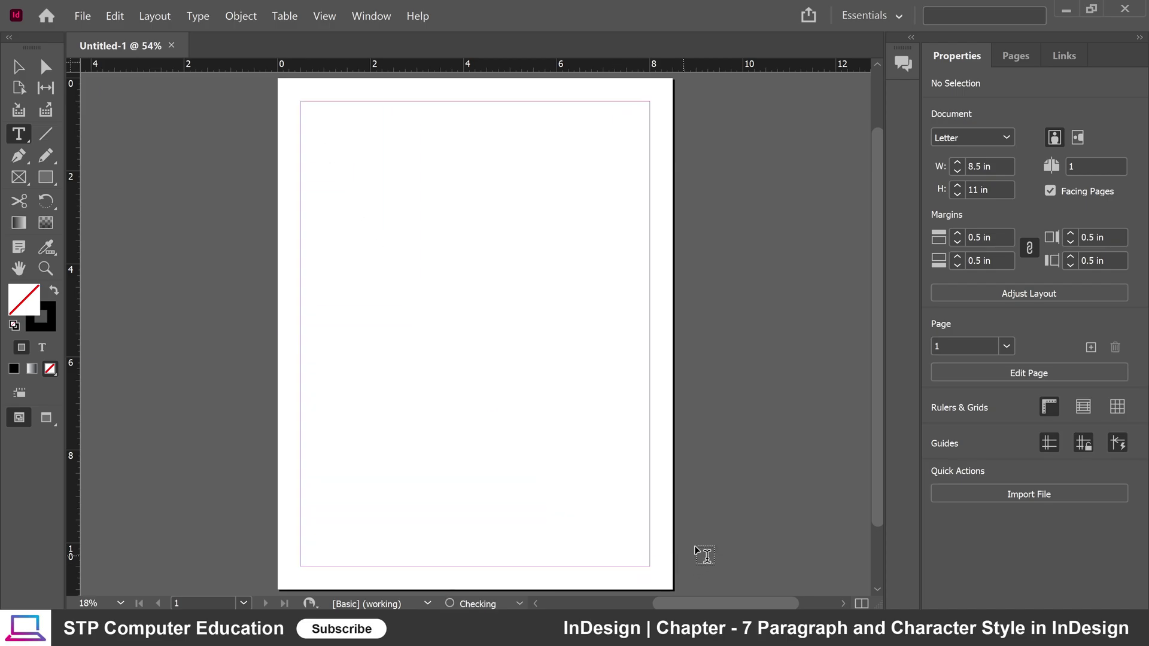
{"action": "right_click", "coordinate": [311, 115]}
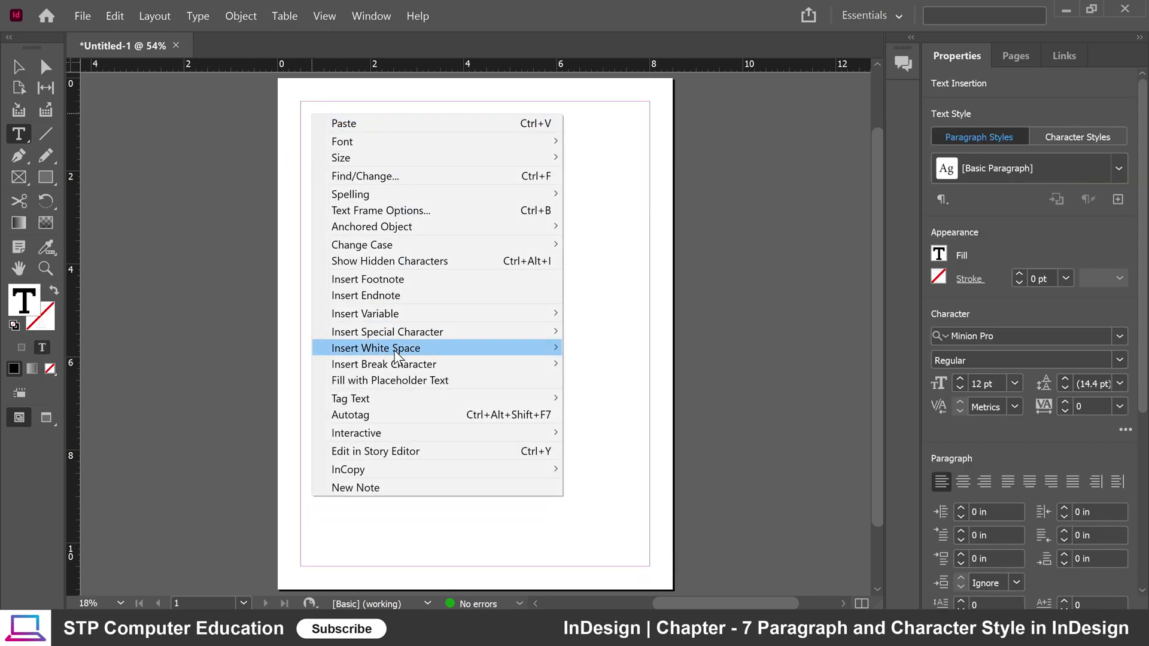
{"action": "left_click", "coordinate": [402, 381]}
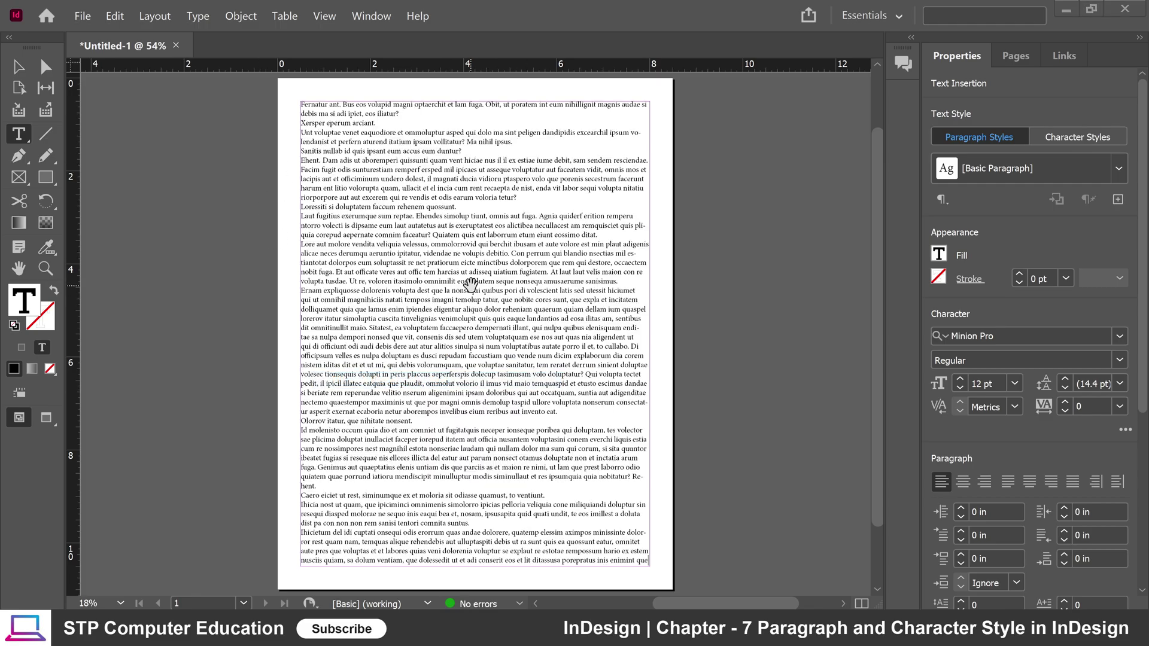
{"action": "key", "text": "alt+Tab"}
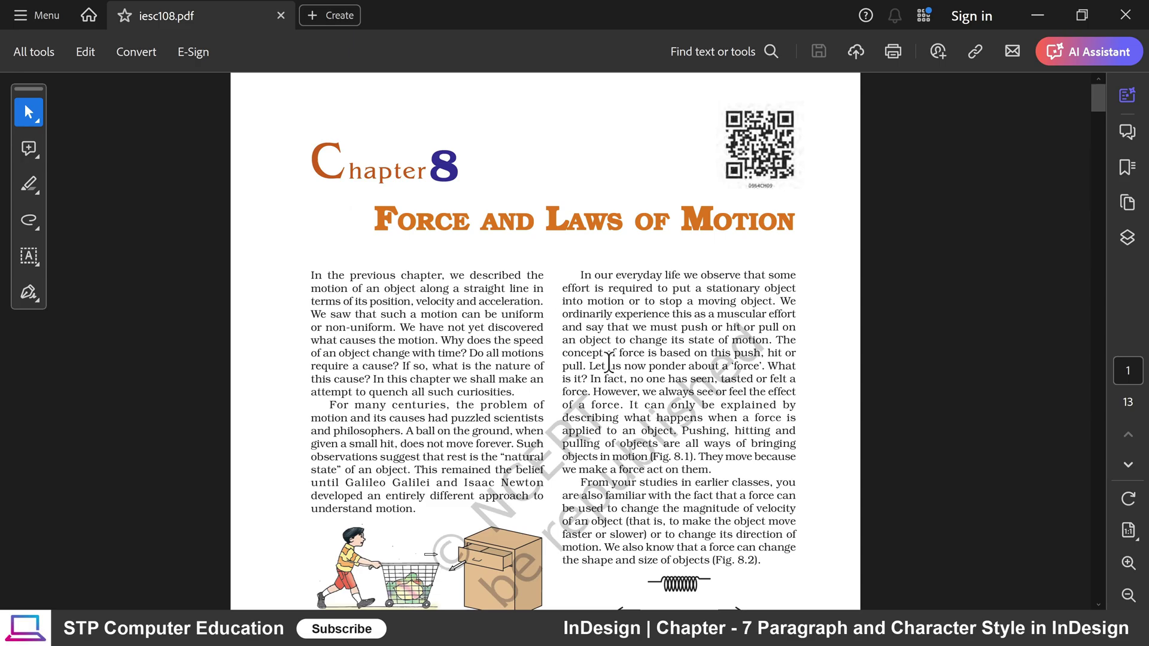
{"action": "key", "text": "alt+Tab"}
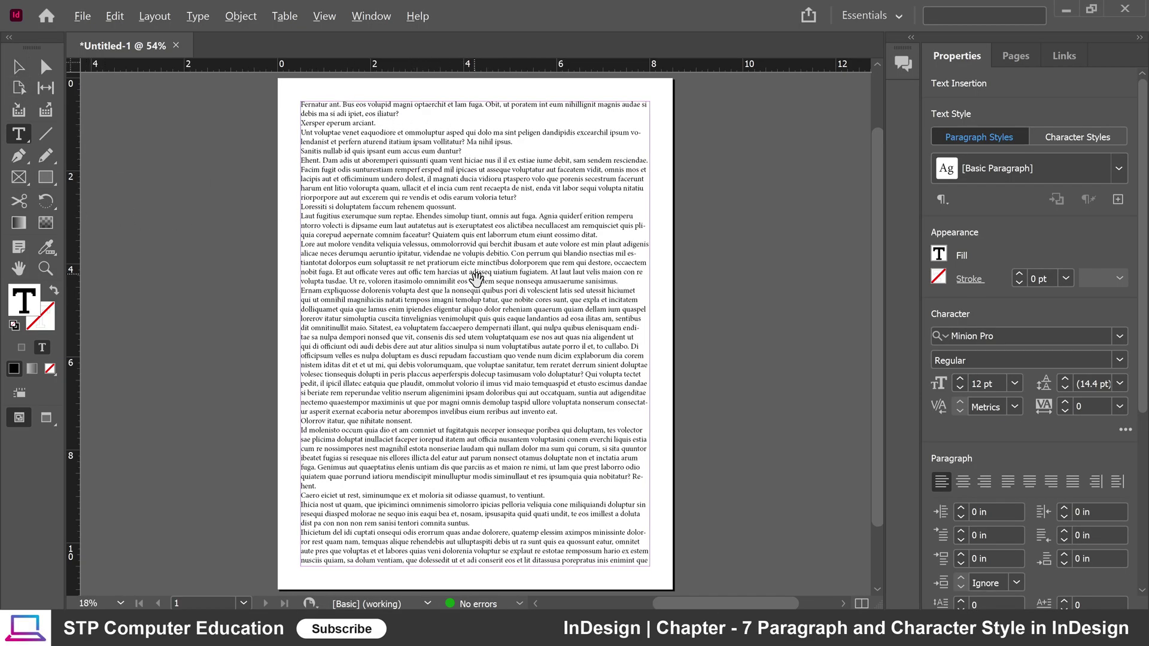
Step: Split "Fernatur ant." onto its own line at the start of the placeholder text and remove the next line's leading space
{"action": "scroll", "coordinate": [471, 283], "scroll_direction": "up", "scroll_amount": 4}
{"action": "scroll", "coordinate": [470, 287], "scroll_direction": "down", "scroll_amount": 3}
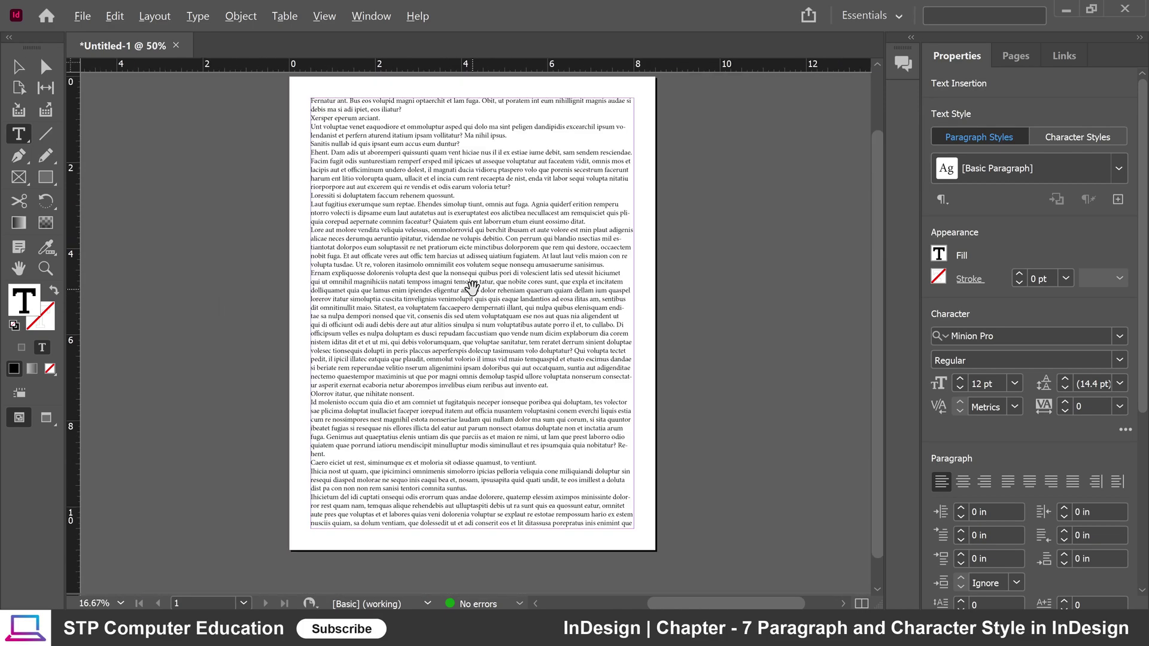
{"action": "scroll", "coordinate": [470, 288], "scroll_direction": "up", "scroll_amount": 2}
{"action": "scroll", "coordinate": [363, 195], "scroll_direction": "up", "scroll_amount": 4}
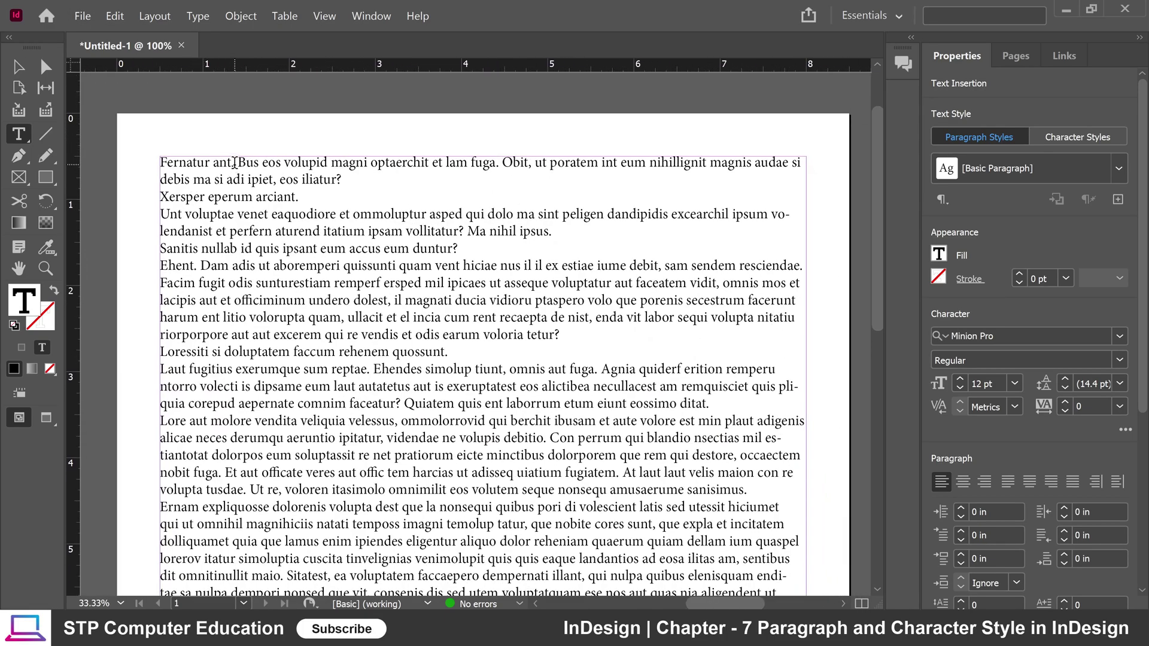
{"action": "left_click_drag", "start_coordinate": [234, 165], "coordinate": [159, 163]}
{"action": "left_click", "coordinate": [191, 164]}
{"action": "left_click", "coordinate": [235, 162]}
{"action": "key", "text": "Return"}
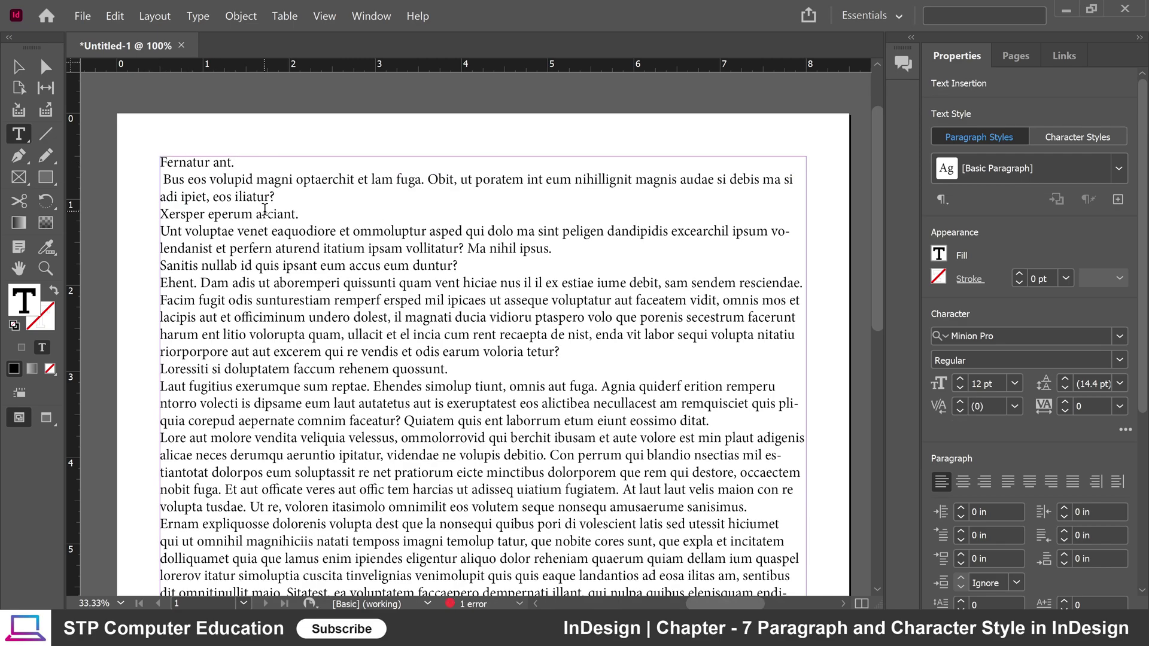
{"action": "key", "text": "Delete"}
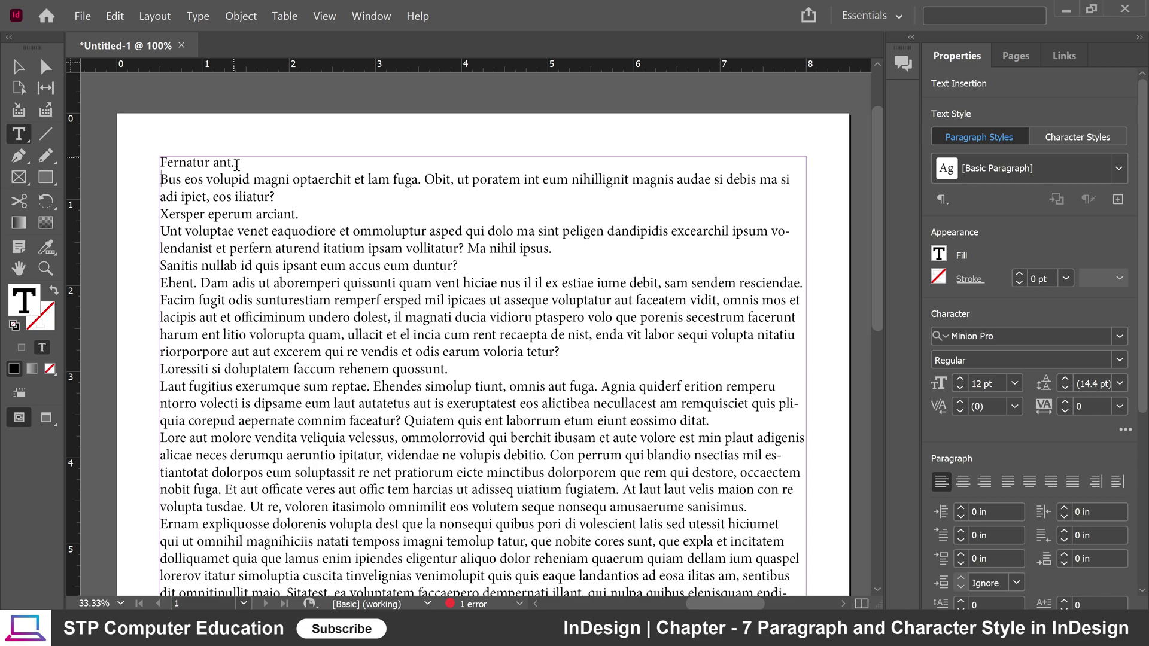
Step: Set the font size of the first line, "Fernatur ant.", to 25 pt
{"action": "left_click", "coordinate": [236, 162]}
{"action": "left_click_drag", "start_coordinate": [237, 162], "coordinate": [143, 161]}
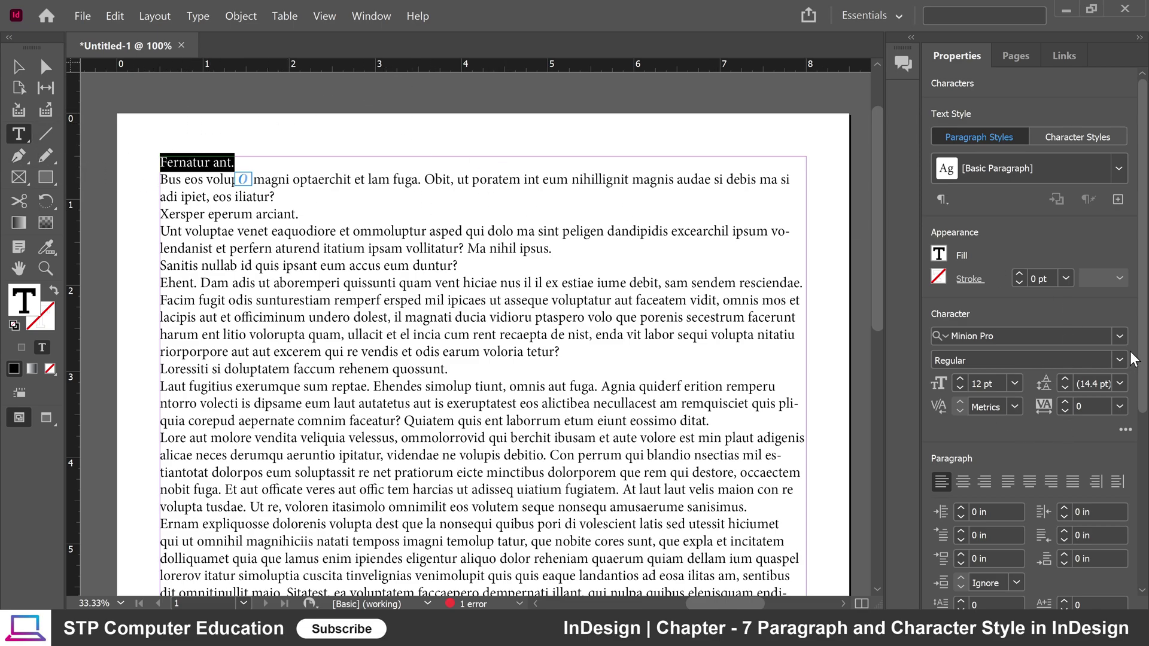
{"action": "left_click", "coordinate": [961, 379]}
{"action": "left_click", "coordinate": [961, 380]}
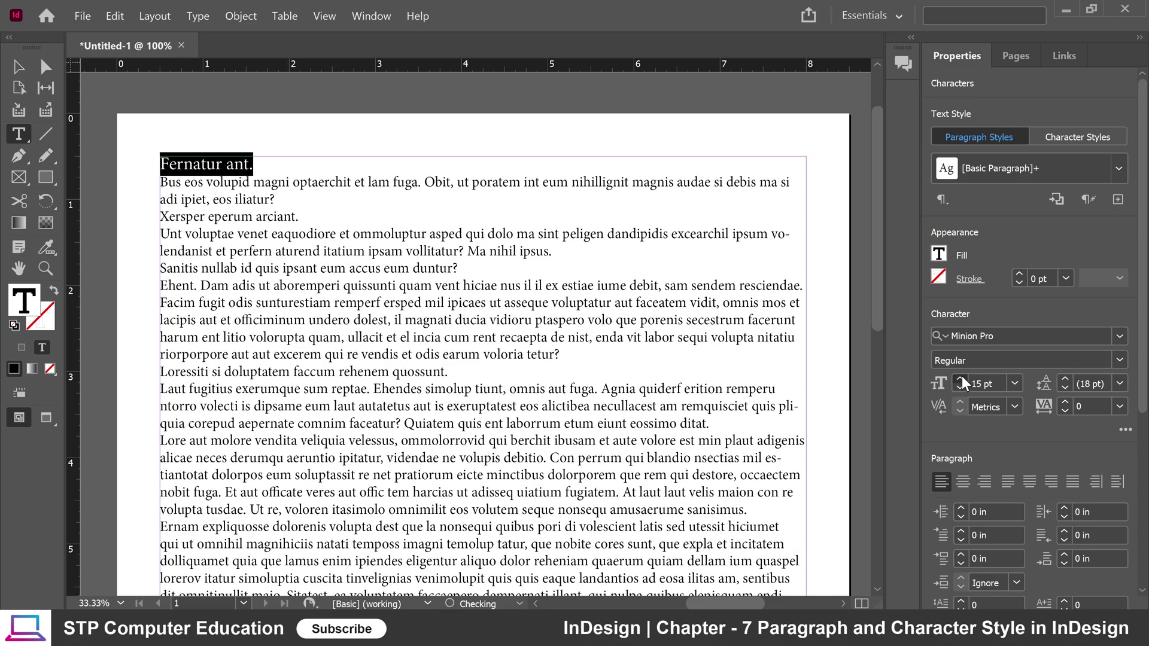
{"action": "left_click", "coordinate": [960, 379]}
{"action": "left_click", "coordinate": [961, 380]}
{"action": "left_click", "coordinate": [961, 380]}
{"action": "left_click", "coordinate": [961, 380]}
{"action": "left_click", "coordinate": [961, 380]}
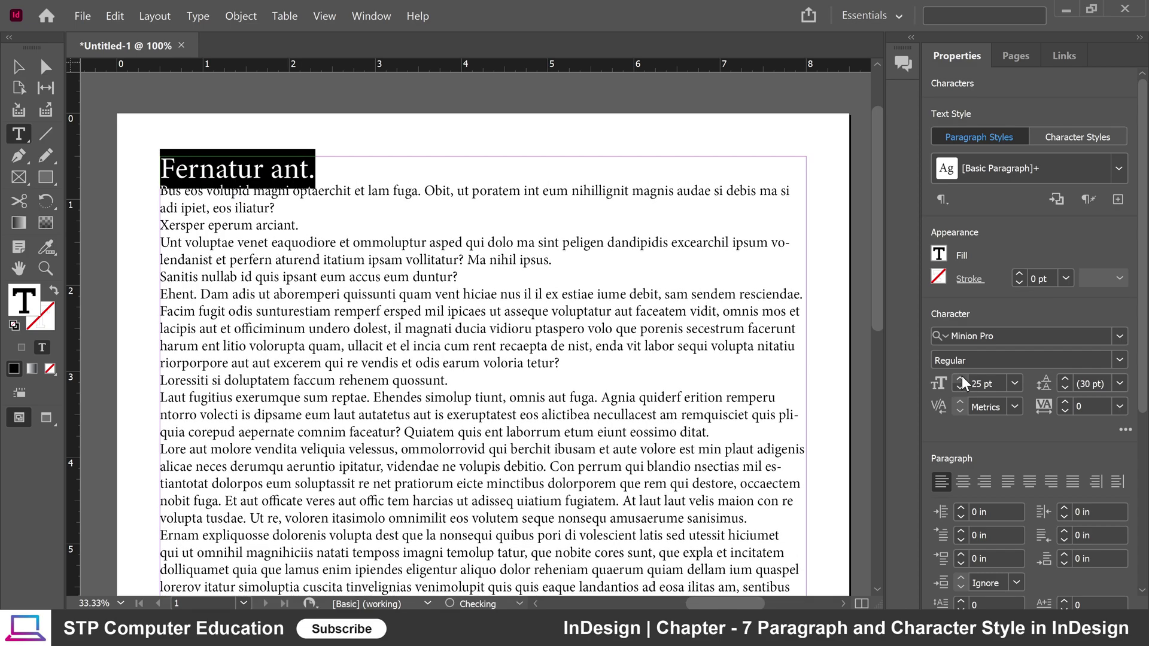
Step: Set the font of "Fernatur ant." to Franklin Gothic Demi and leave the whole line selected
{"action": "left_click", "coordinate": [1120, 336]}
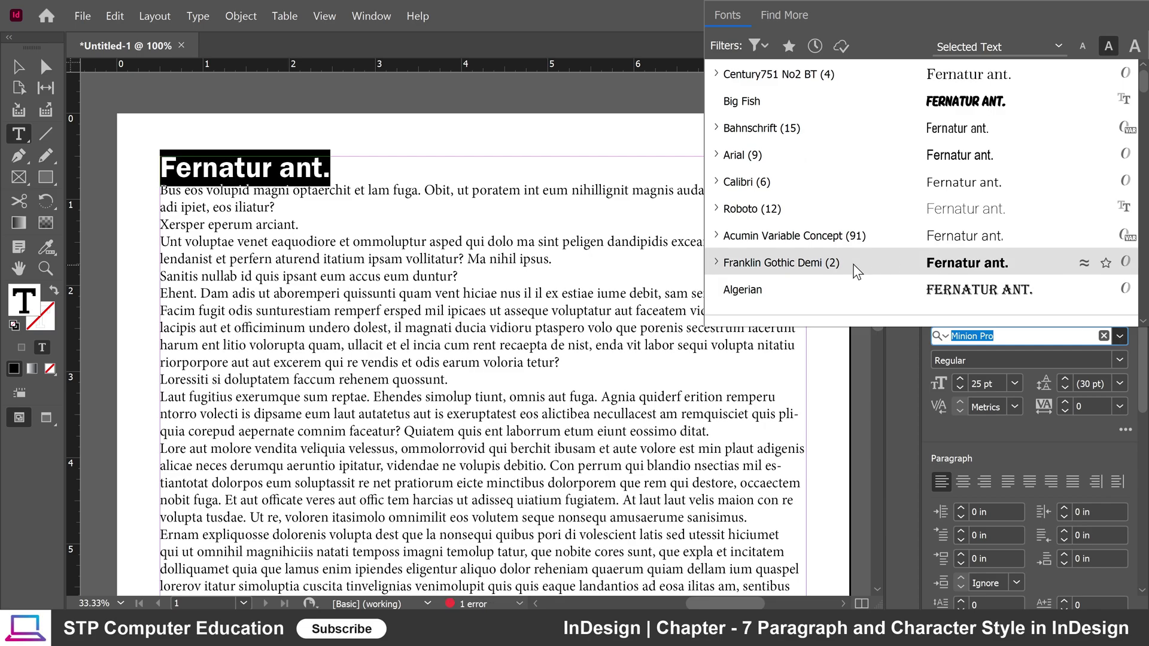
{"action": "left_click", "coordinate": [784, 267]}
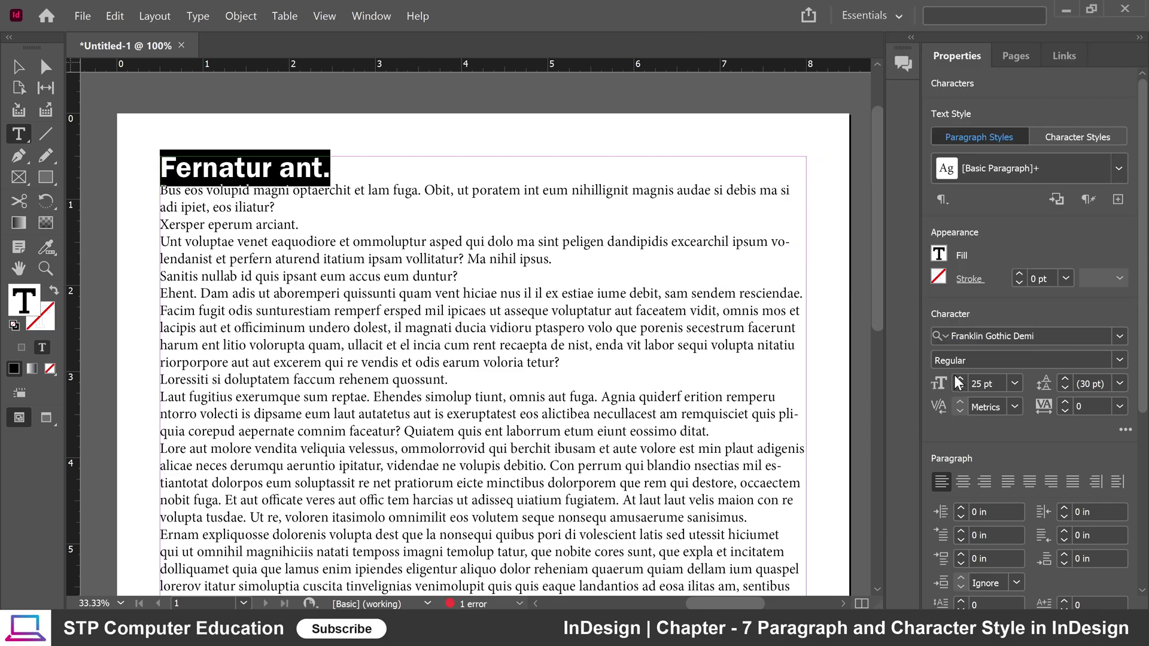
{"action": "left_click", "coordinate": [330, 172]}
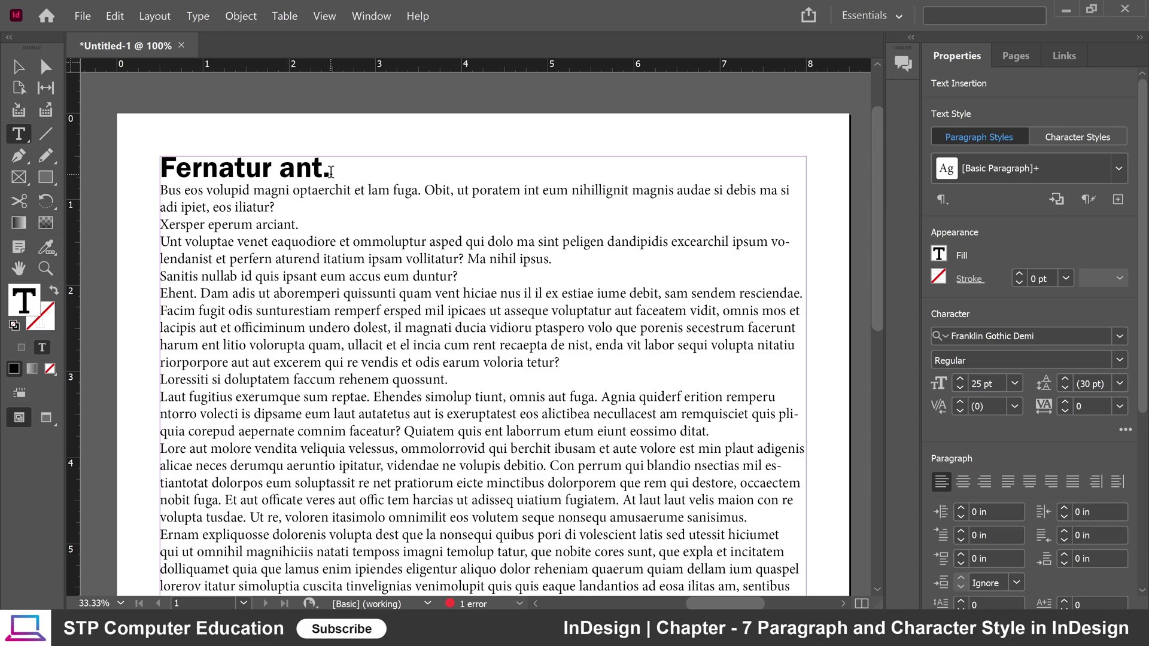
{"action": "left_click_drag", "start_coordinate": [330, 173], "coordinate": [153, 176]}
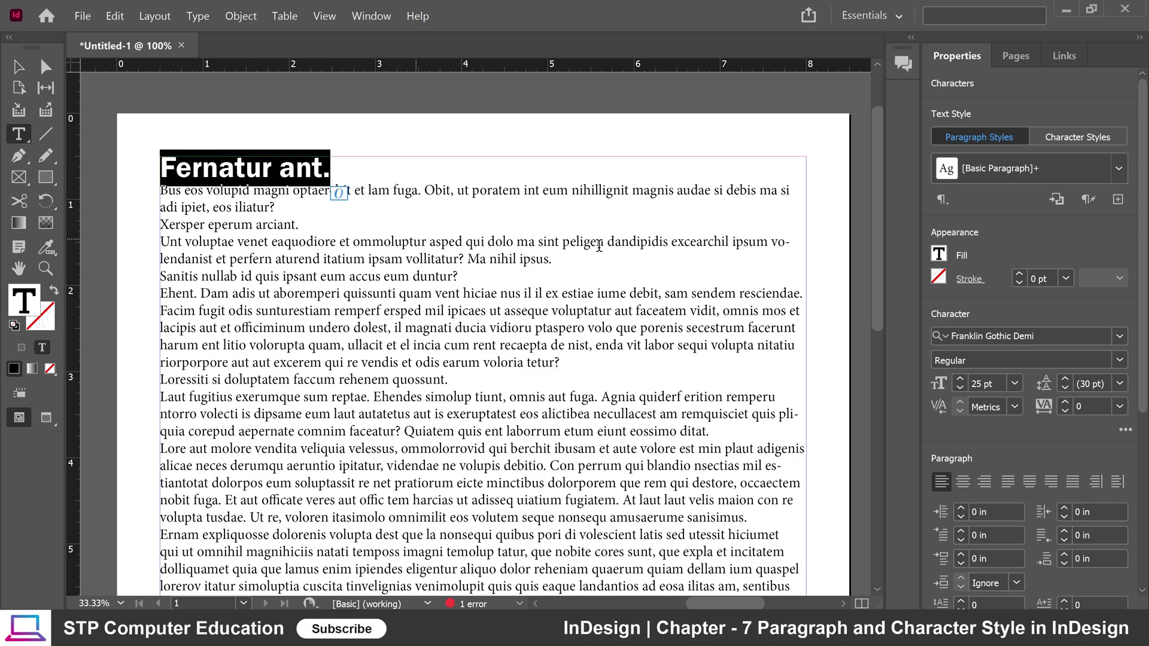
Step: Try a light tint of black as the fill of the selected heading text
{"action": "left_click", "coordinate": [939, 256]}
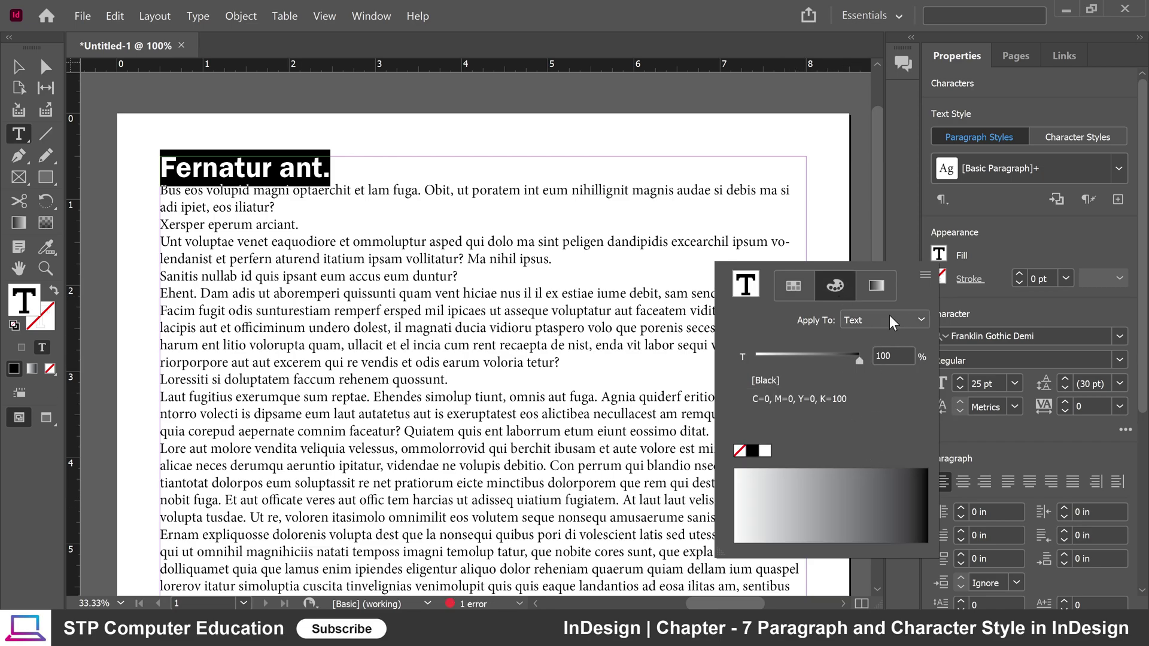
{"action": "left_click", "coordinate": [877, 286]}
{"action": "left_click", "coordinate": [831, 289]}
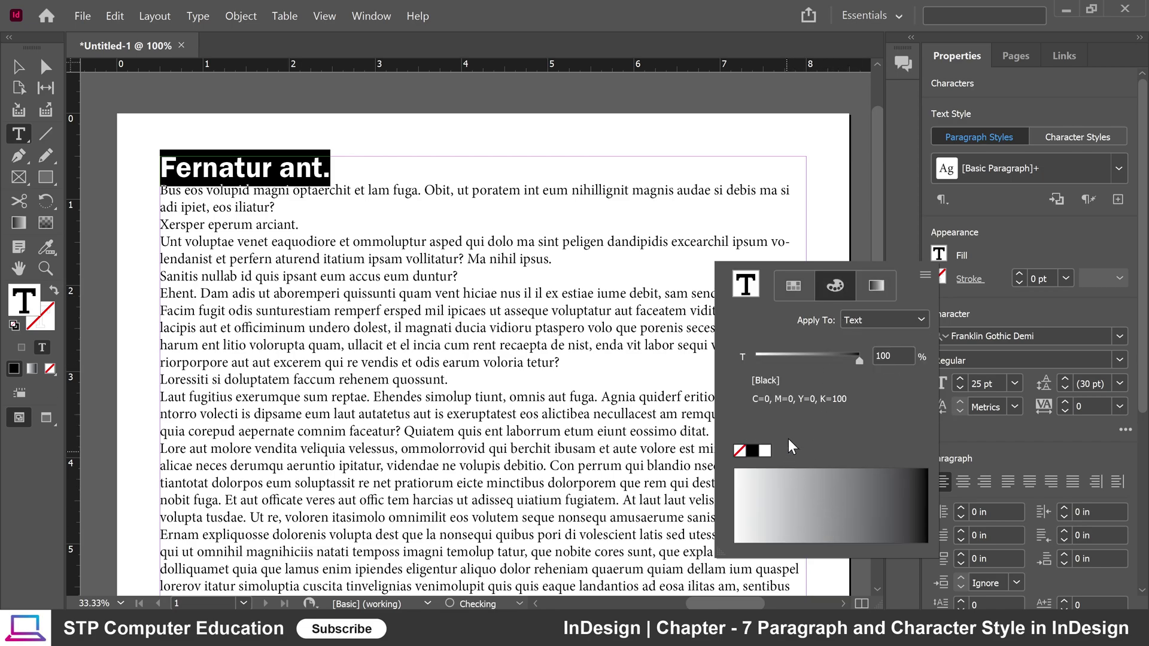
{"action": "left_click", "coordinate": [780, 487]}
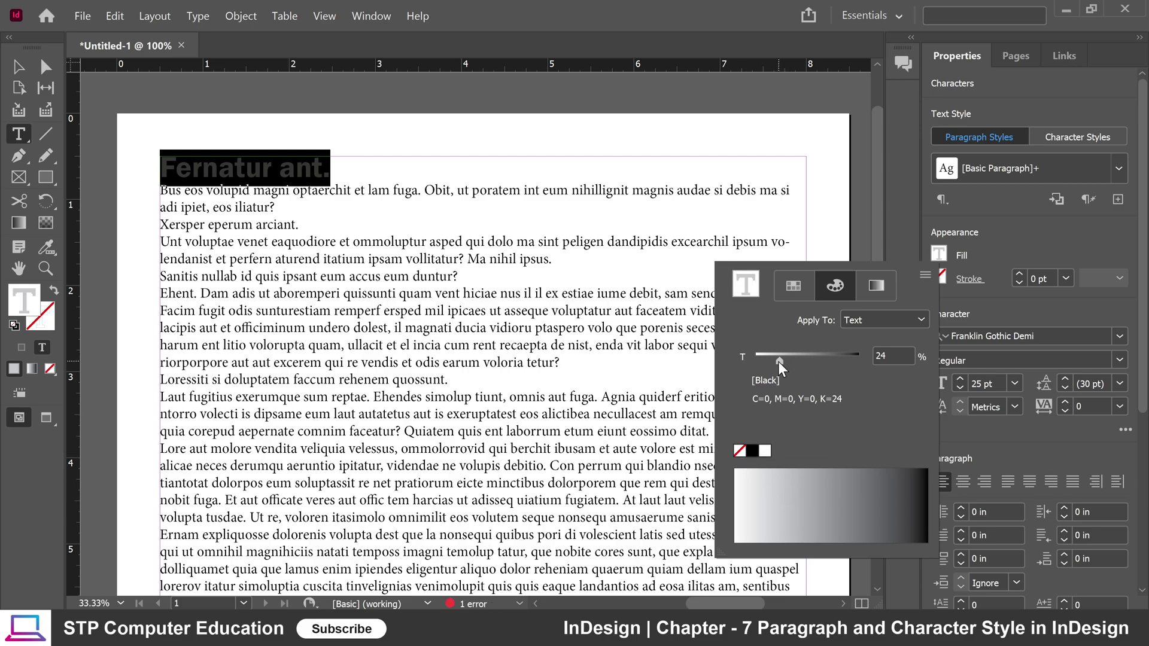
Step: Try the yellow and magenta swatches as the heading's text fill, with the magenta at a 30% tint
{"action": "left_click", "coordinate": [795, 286]}
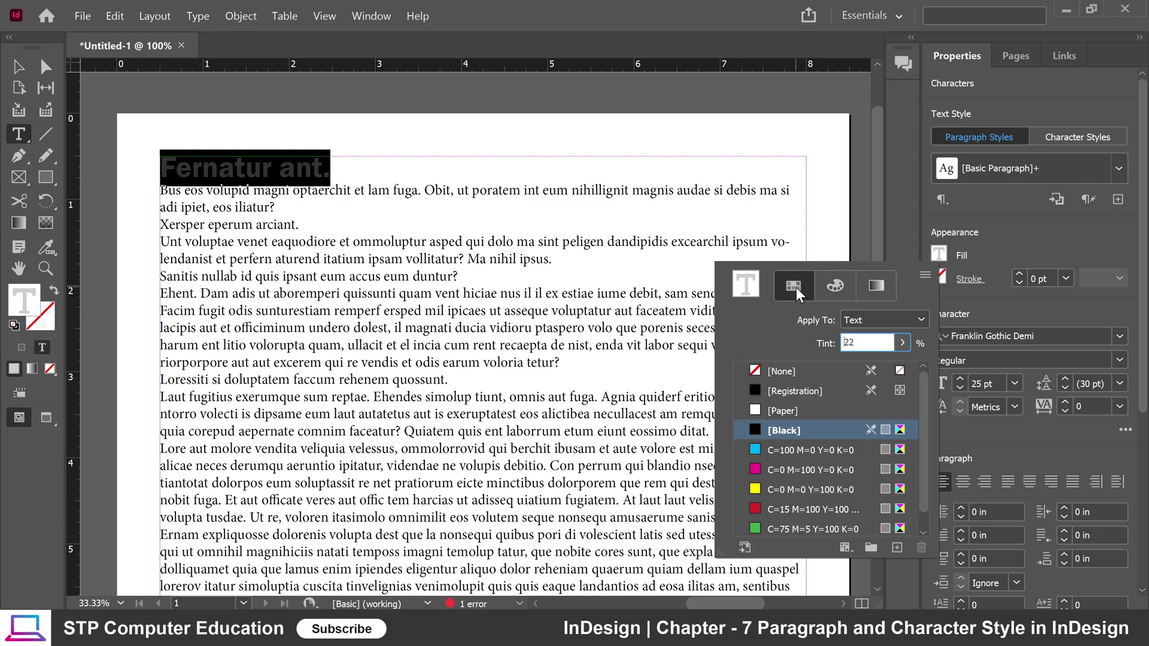
{"action": "left_click", "coordinate": [784, 462]}
{"action": "left_click", "coordinate": [799, 490]}
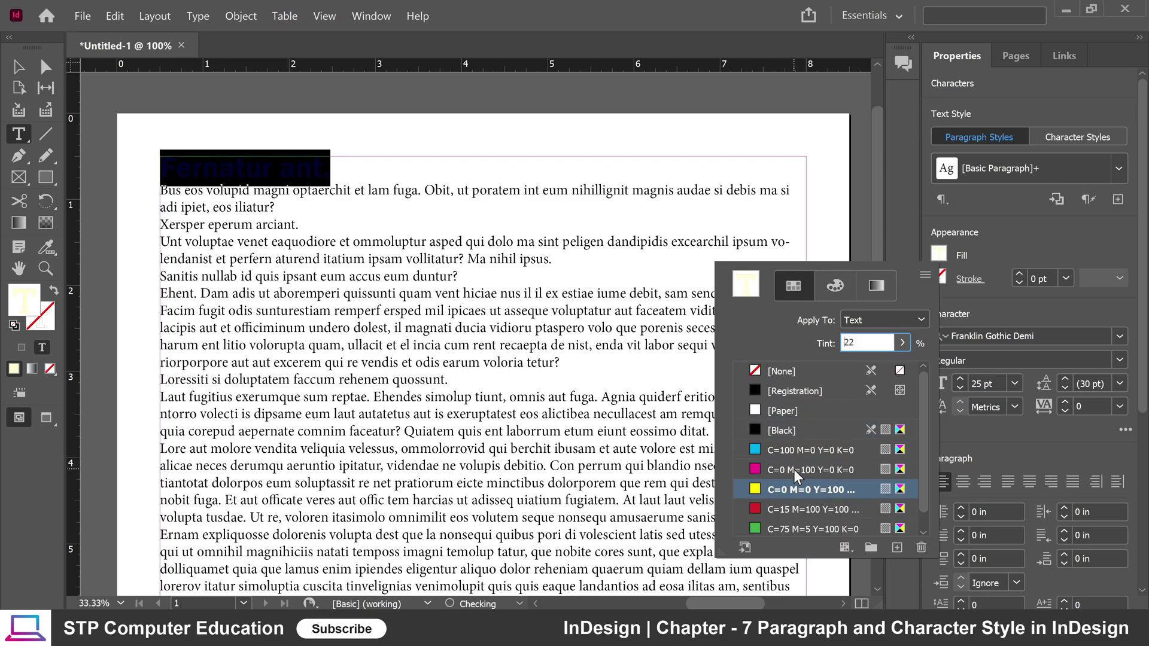
{"action": "left_click", "coordinate": [794, 469]}
{"action": "left_click", "coordinate": [835, 288]}
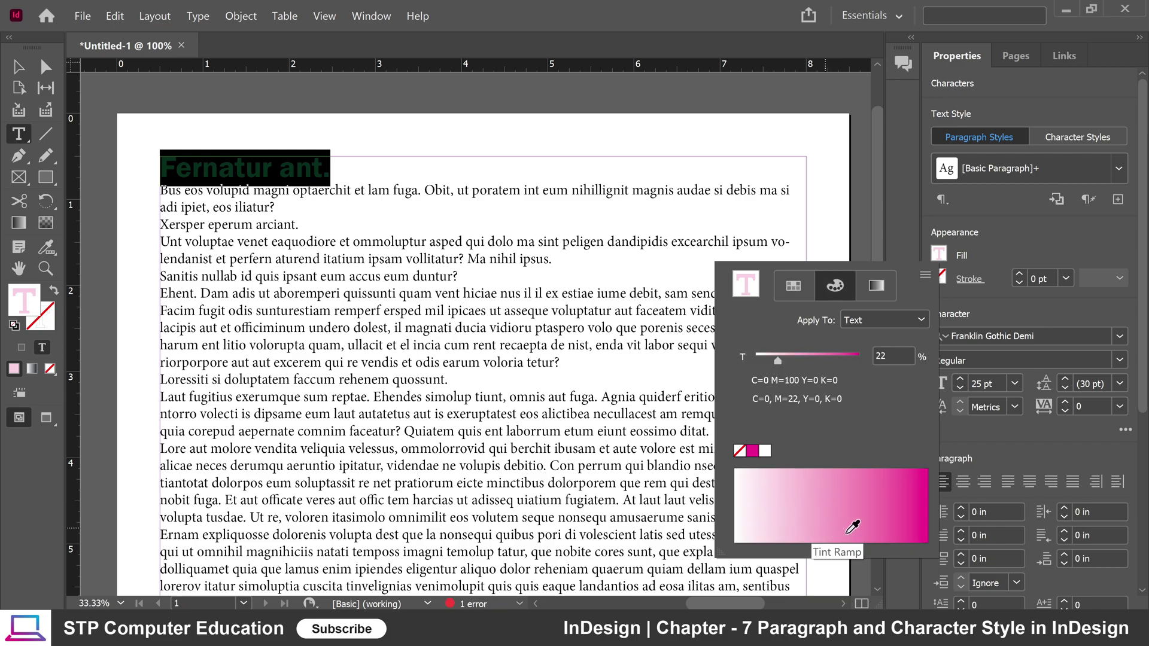
{"action": "left_click", "coordinate": [793, 505]}
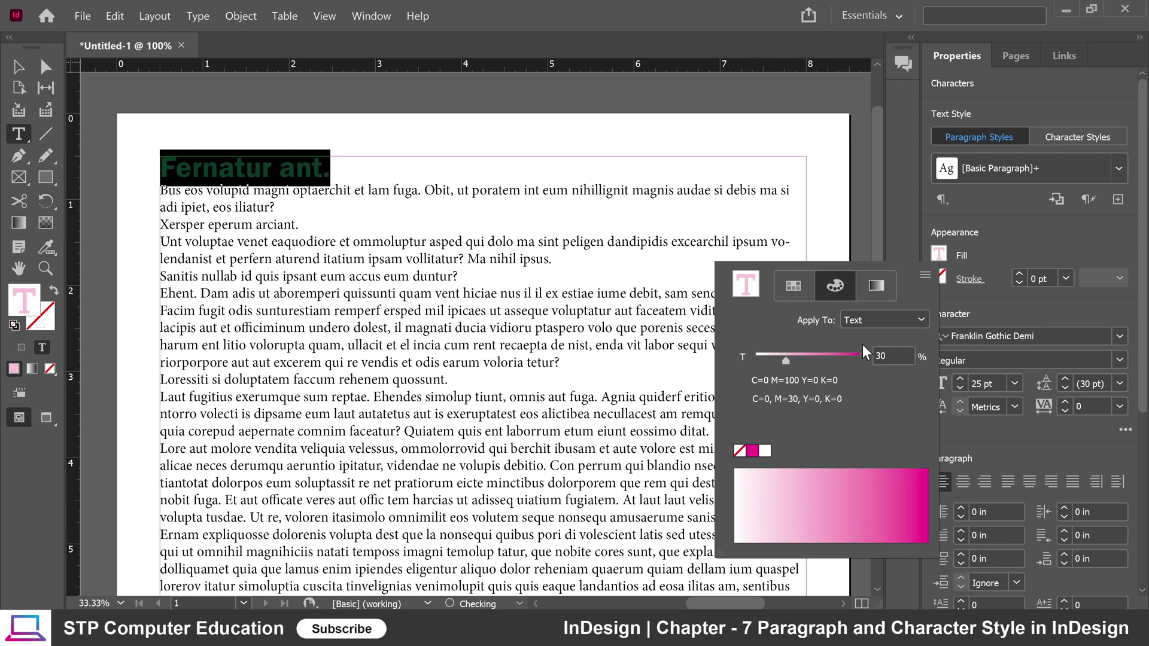
{"action": "left_click", "coordinate": [895, 322]}
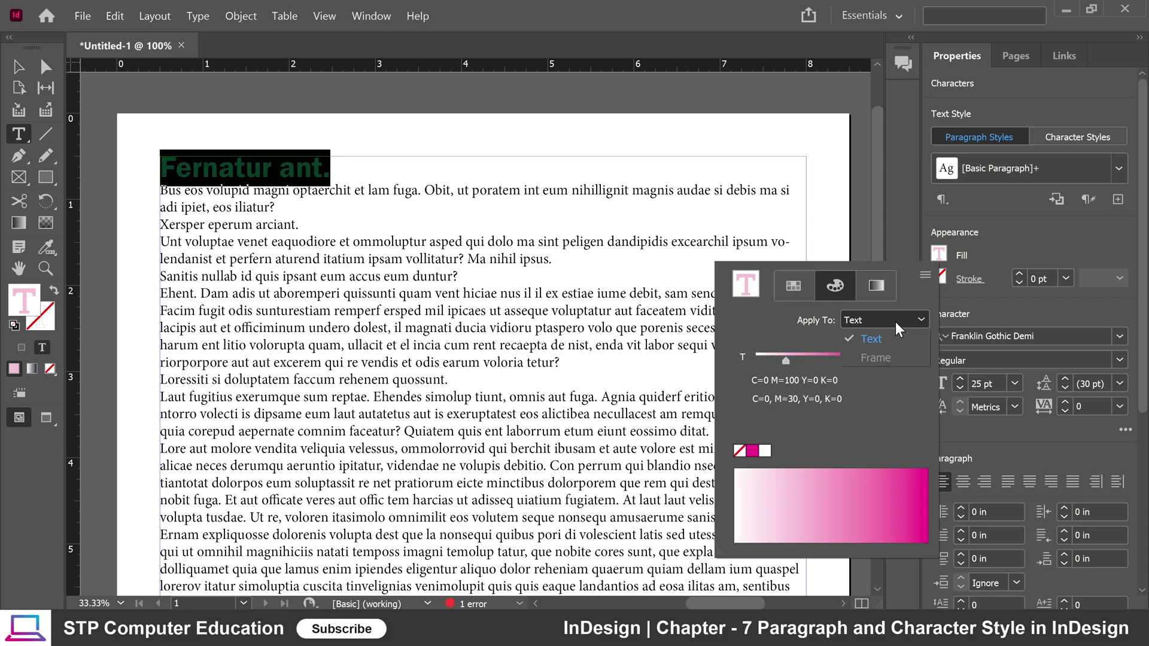
{"action": "left_click", "coordinate": [909, 317]}
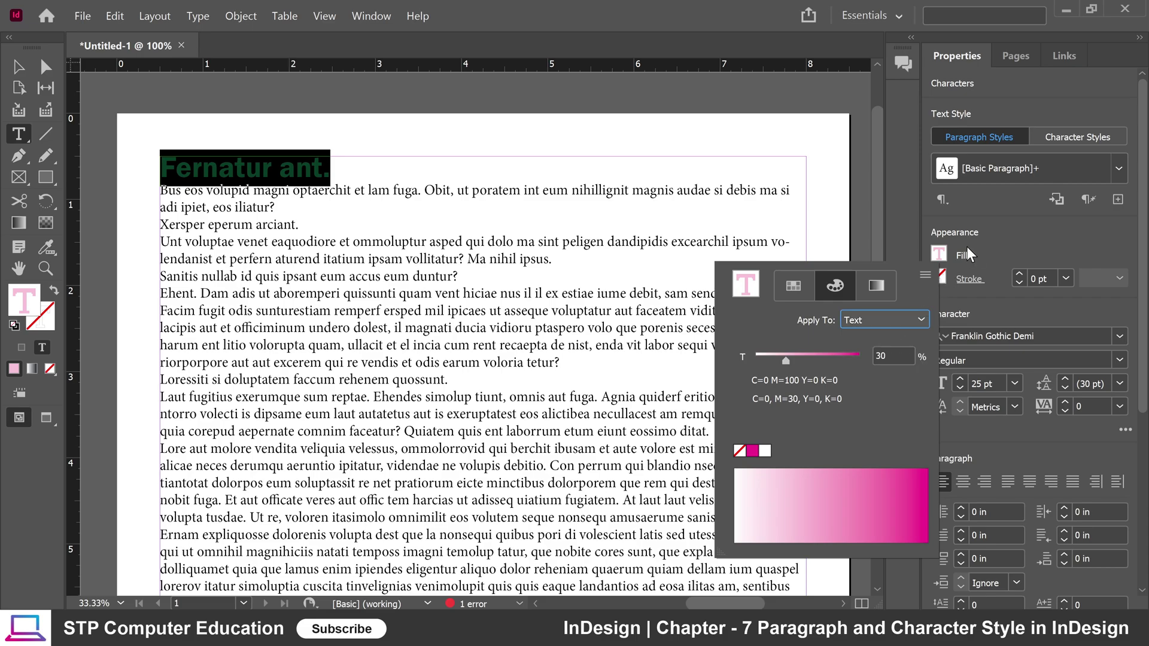
Step: Fill the heading text with a custom orange mixed in the Color Picker, with red 231 and green about 120
{"action": "double_click", "coordinate": [27, 302]}
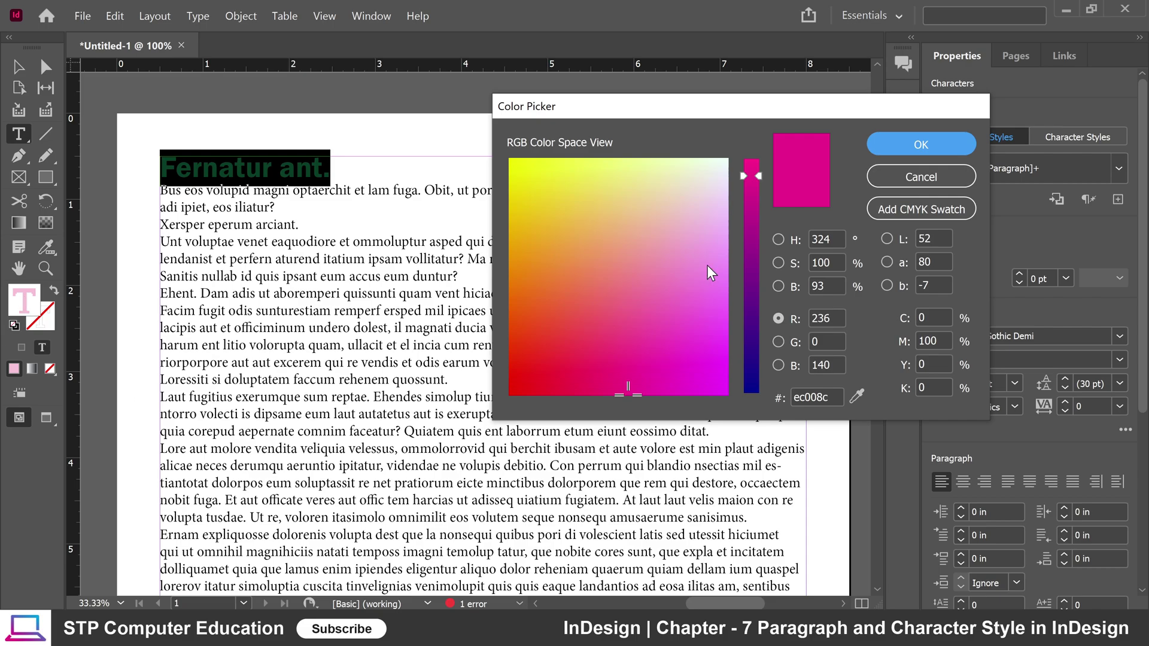
{"action": "left_click_drag", "start_coordinate": [760, 205], "coordinate": [749, 230]}
{"action": "mouse_move", "coordinate": [556, 287]}
{"action": "left_mouse_down"}
{"action": "mouse_move", "coordinate": [526, 311]}
{"action": "mouse_move", "coordinate": [529, 326]}
{"action": "mouse_move", "coordinate": [528, 280]}
{"action": "mouse_move", "coordinate": [509, 276]}
{"action": "mouse_move", "coordinate": [522, 282]}
{"action": "left_mouse_up"}
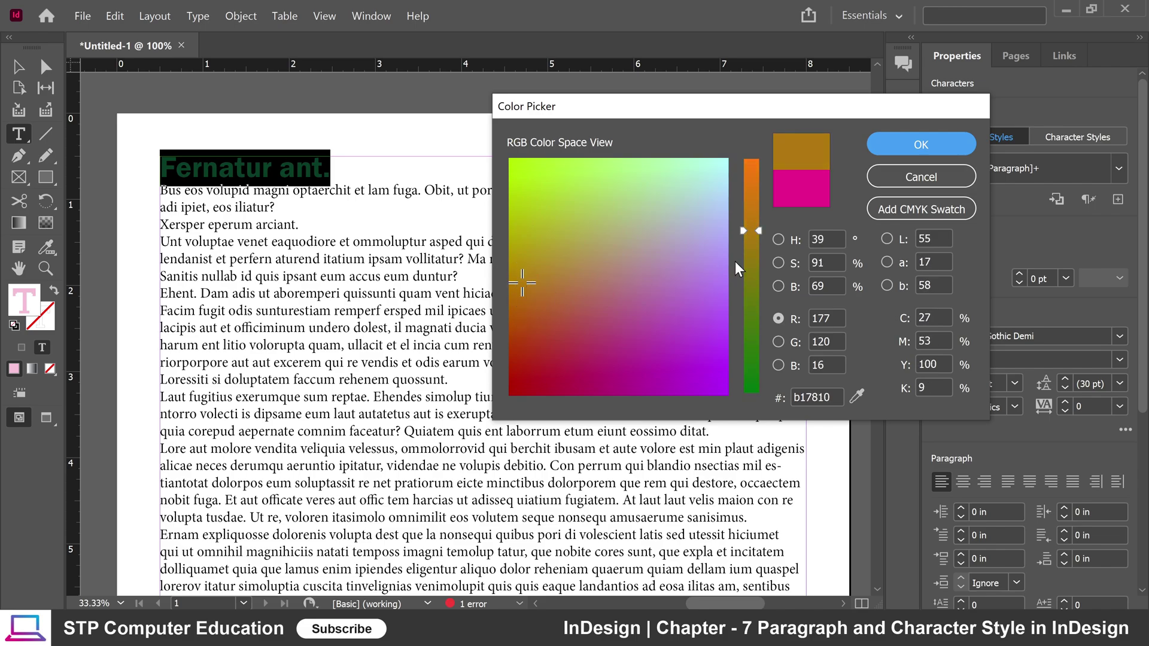
{"action": "left_click", "coordinate": [752, 228]}
{"action": "mouse_move", "coordinate": [752, 220]}
{"action": "left_mouse_down"}
{"action": "mouse_move", "coordinate": [749, 171]}
{"action": "mouse_move", "coordinate": [749, 181]}
{"action": "left_mouse_up"}
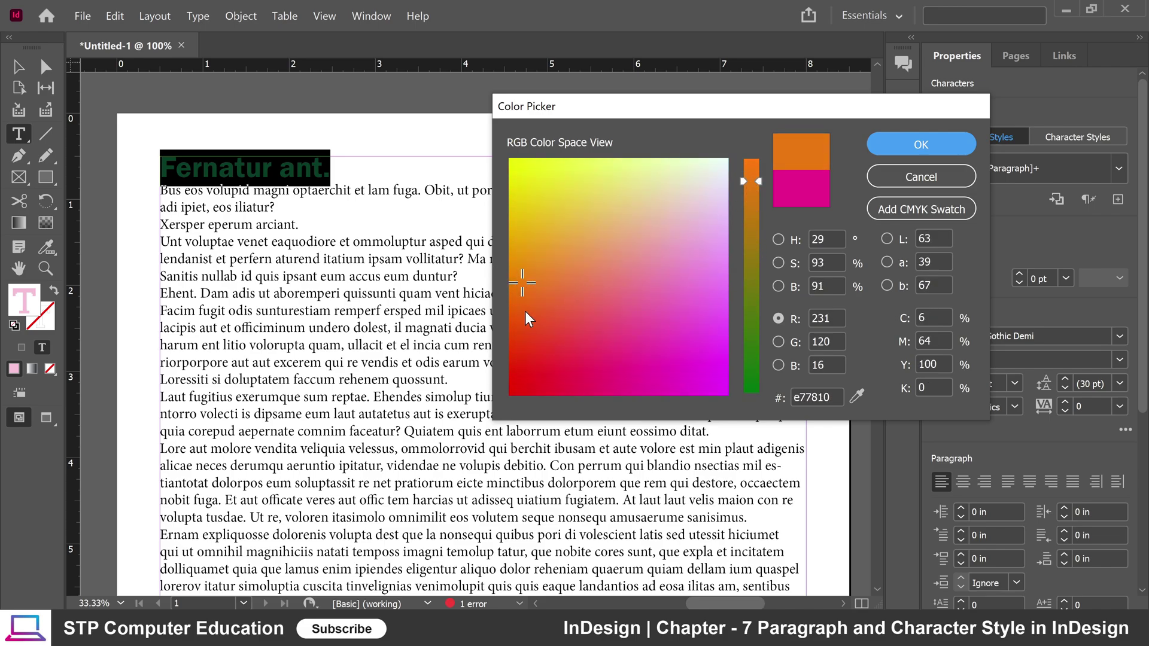
{"action": "left_click", "coordinate": [513, 281]}
{"action": "left_click", "coordinate": [918, 152]}
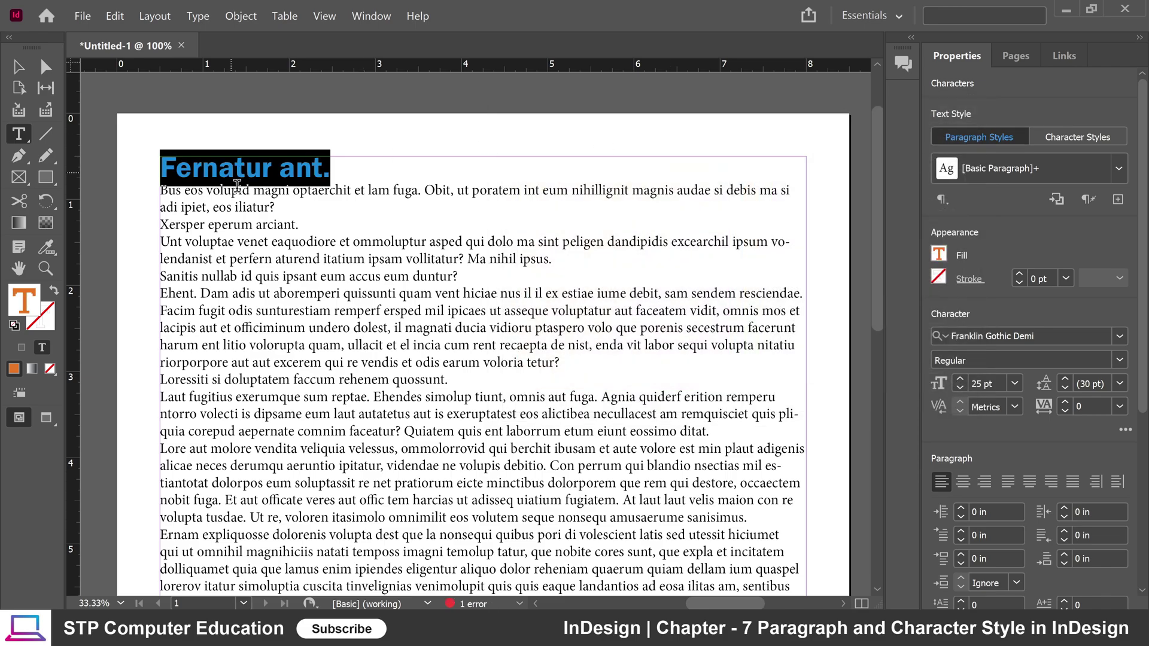
{"action": "left_click", "coordinate": [324, 177]}
{"action": "left_click", "coordinate": [297, 174]}
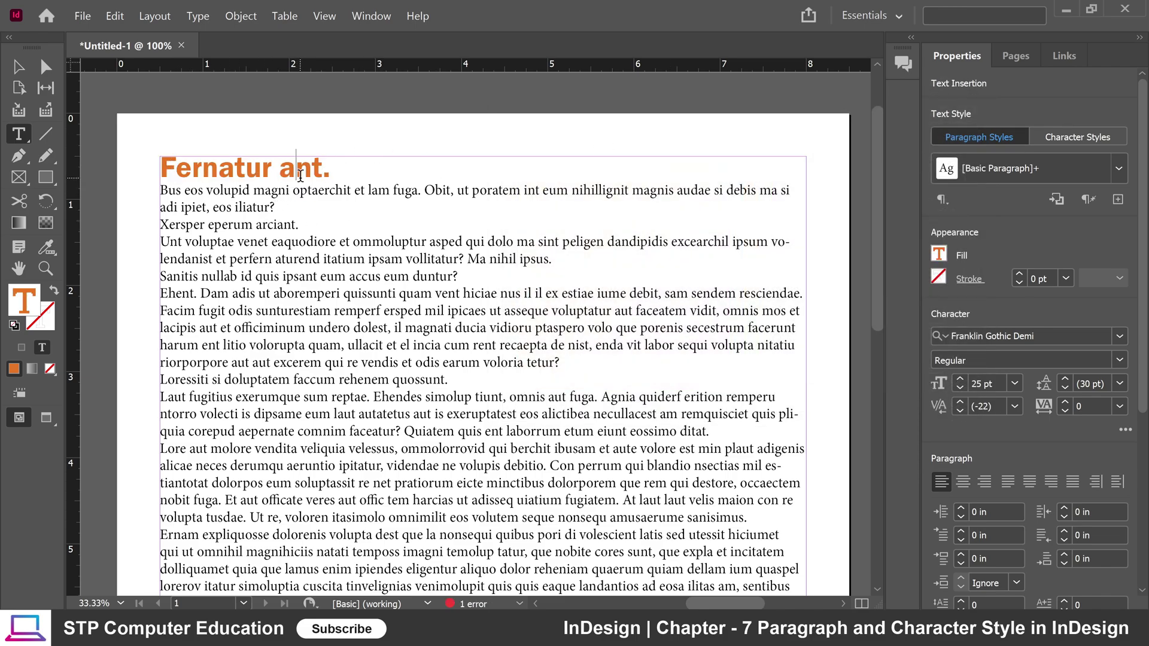
Step: Compare the heading's look with the chapter title "Force and Laws of Motion" in the PDF and return to InDesign
{"action": "left_click", "coordinate": [1066, 10]}
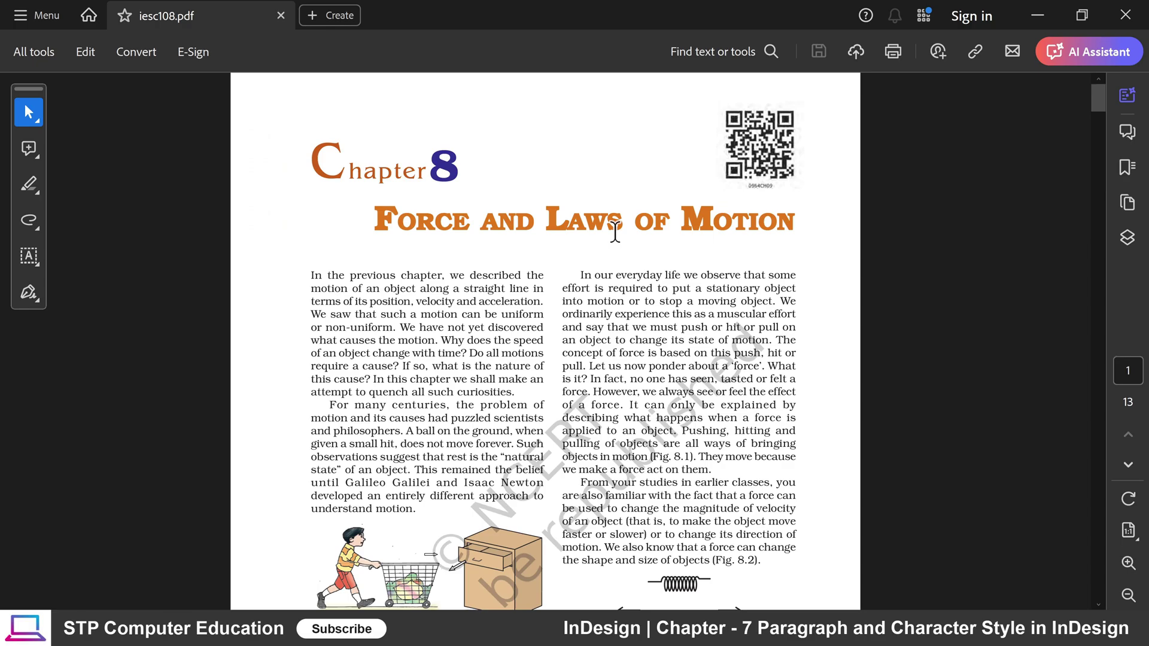
{"action": "left_click", "coordinate": [1050, 12]}
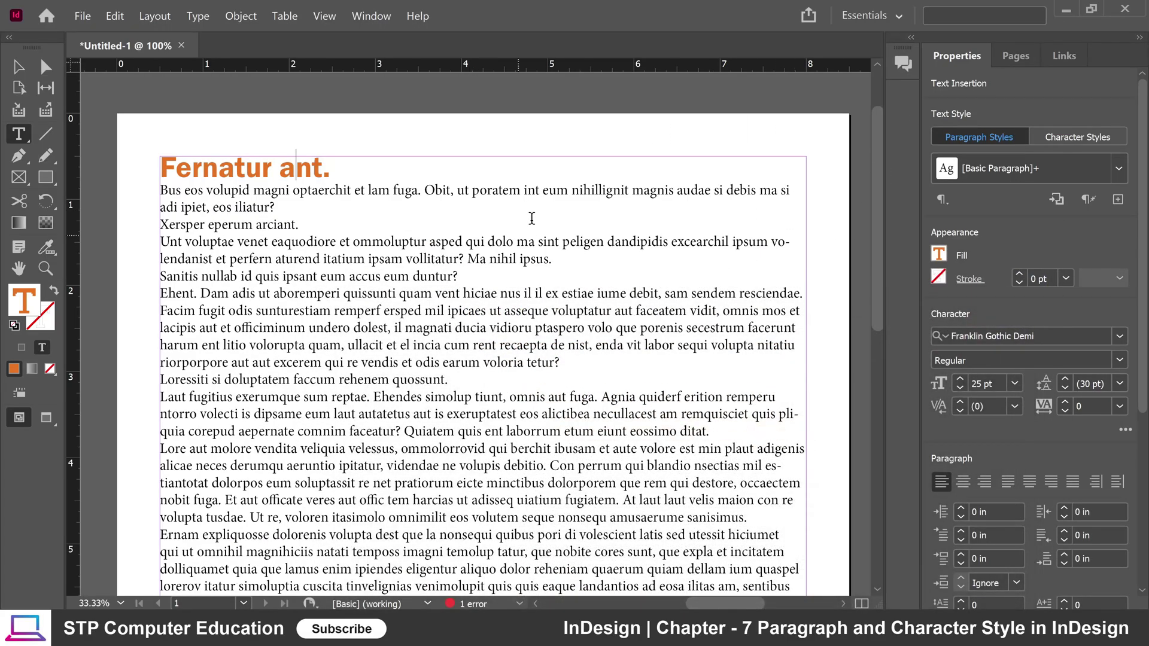
{"action": "key", "text": "shift+Left"}
{"action": "key", "text": "shift+Left"}
{"action": "key", "text": "shift+Left"}
{"action": "key", "text": "shift+Left"}
{"action": "key", "text": "shift+Left"}
{"action": "key", "text": "shift+Left"}
{"action": "key", "text": "shift+Left"}
{"action": "key", "text": "shift+Left"}
{"action": "key", "text": "shift+Left"}
{"action": "key", "text": "shift+Left"}
{"action": "key", "text": "shift+Left"}
{"action": "key", "text": "shift+Left"}
{"action": "key", "text": "shift+Left"}
{"action": "left_click", "coordinate": [462, 208]}
{"action": "left_click", "coordinate": [334, 173]}
{"action": "left_click_drag", "start_coordinate": [164, 175], "coordinate": [341, 172]}
{"action": "left_click", "coordinate": [312, 171]}
{"action": "left_click", "coordinate": [302, 172]}
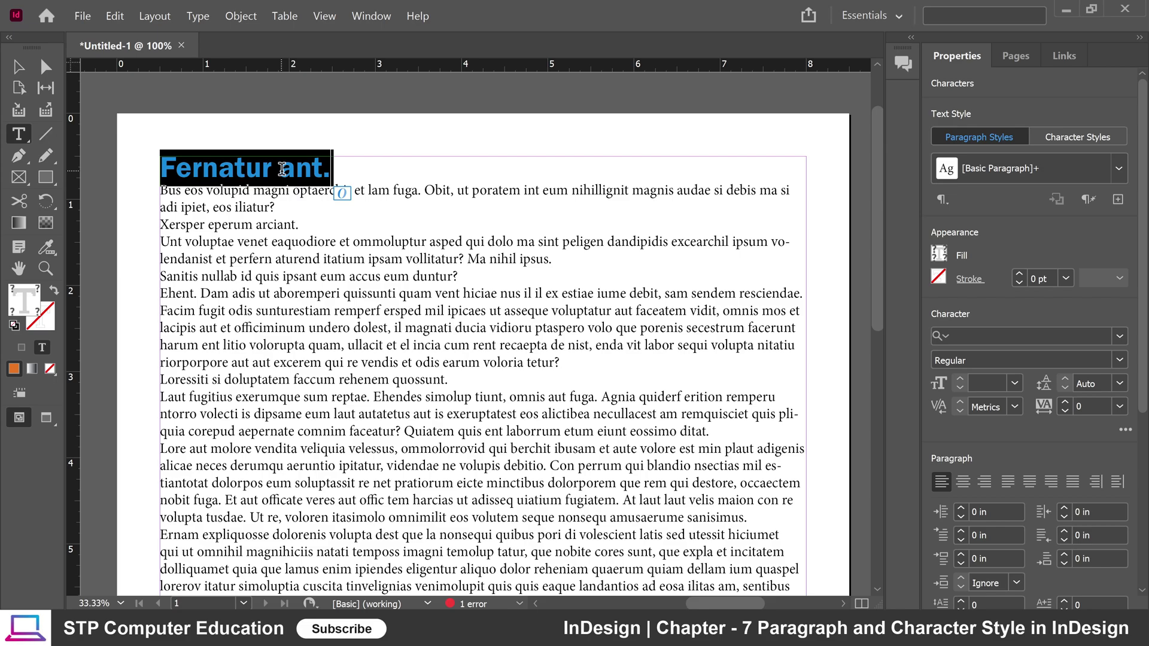
Step: Create a new paragraph style named "Heading 1" from the formatted line "Fernatur ant."
{"action": "left_click", "coordinate": [334, 176]}
{"action": "left_click_drag", "start_coordinate": [329, 171], "coordinate": [159, 172]}
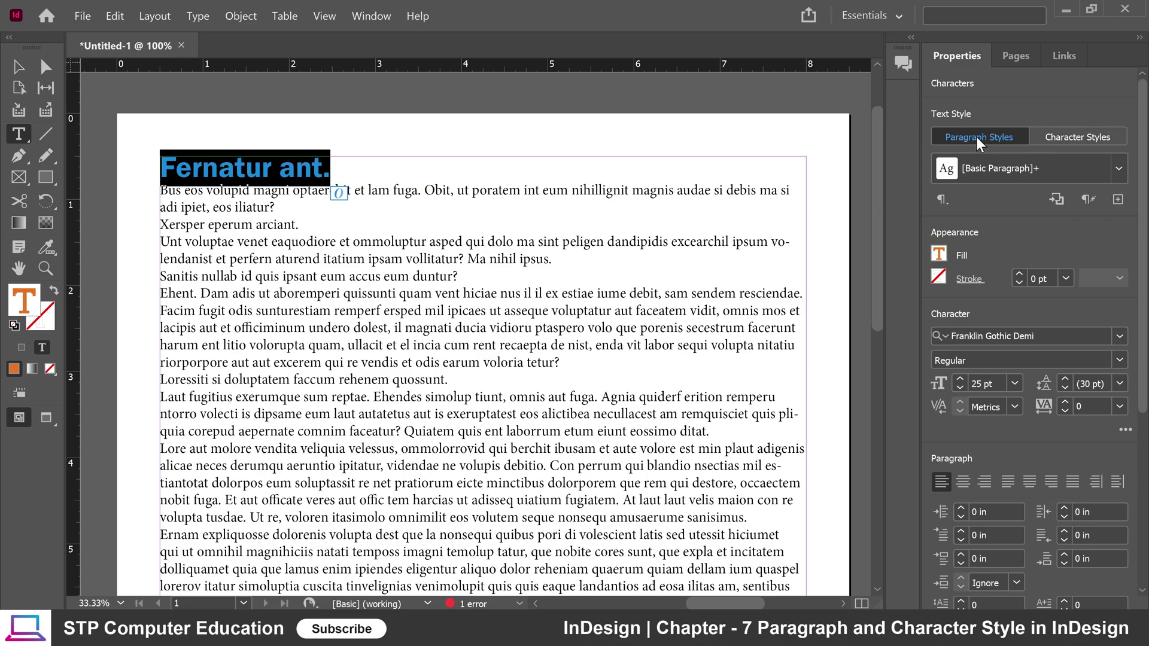
{"action": "left_click", "coordinate": [1081, 139]}
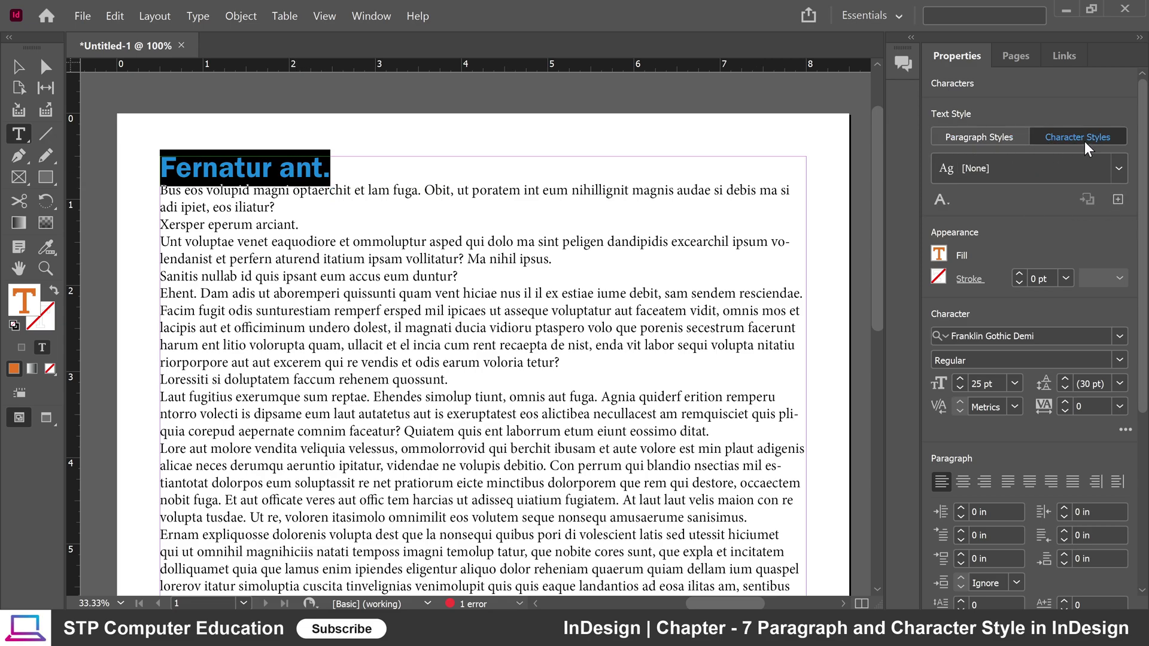
{"action": "left_click", "coordinate": [963, 137]}
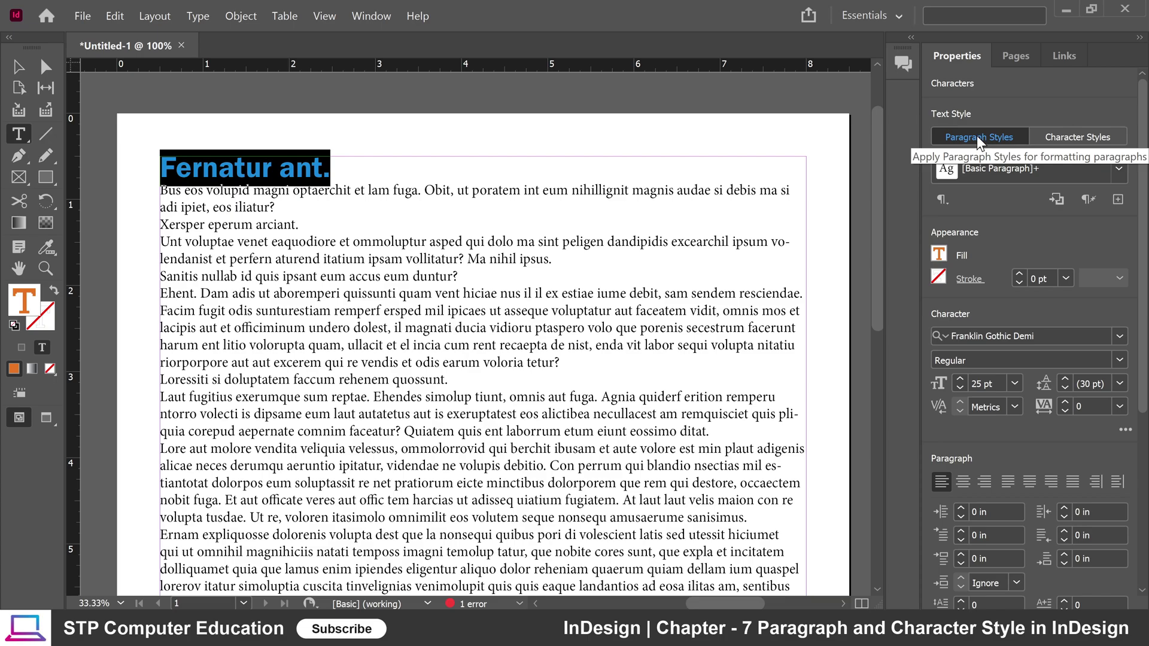
{"action": "left_click", "coordinate": [1118, 200]}
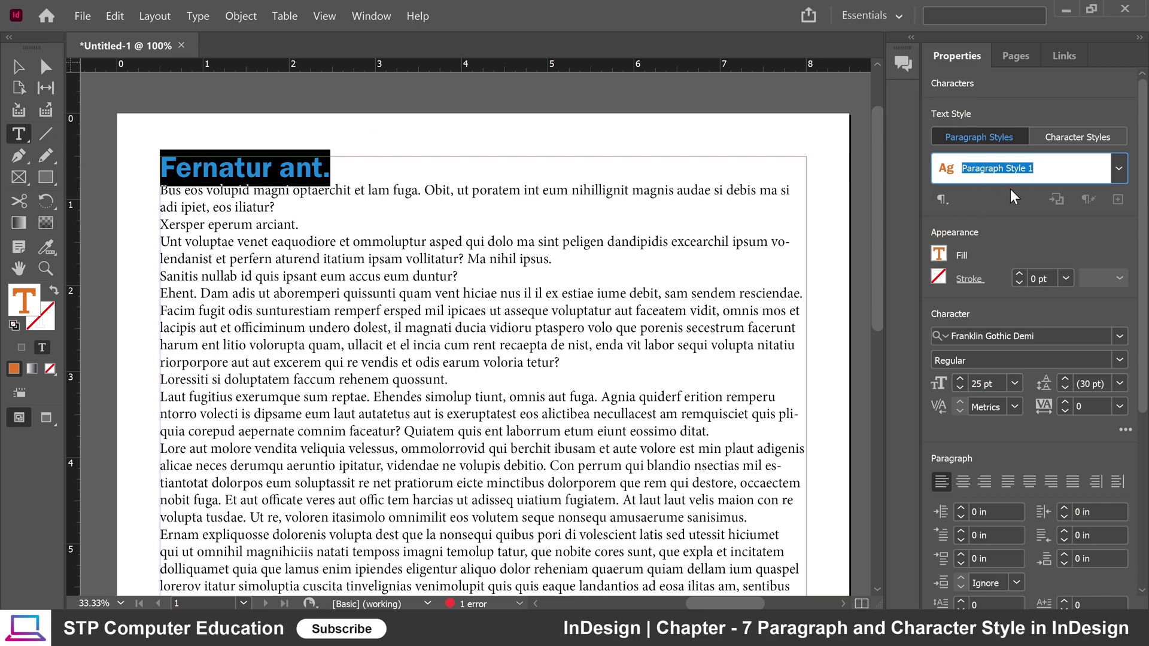
{"action": "type", "text": "Heading"}
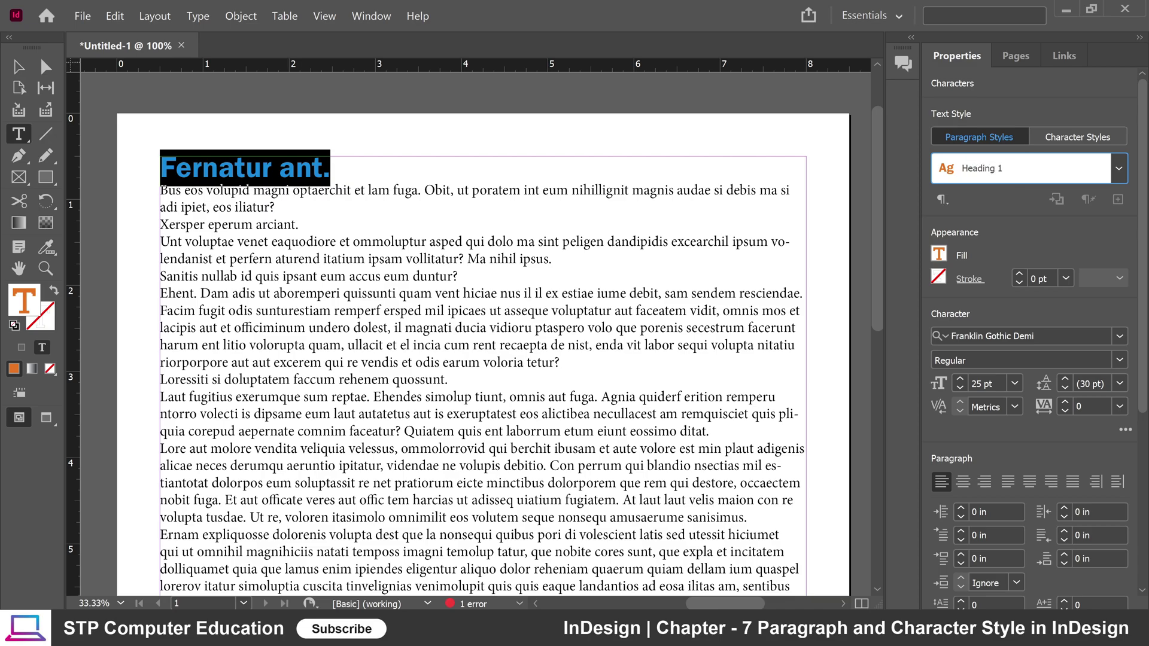
{"action": "key", "text": "Return"}
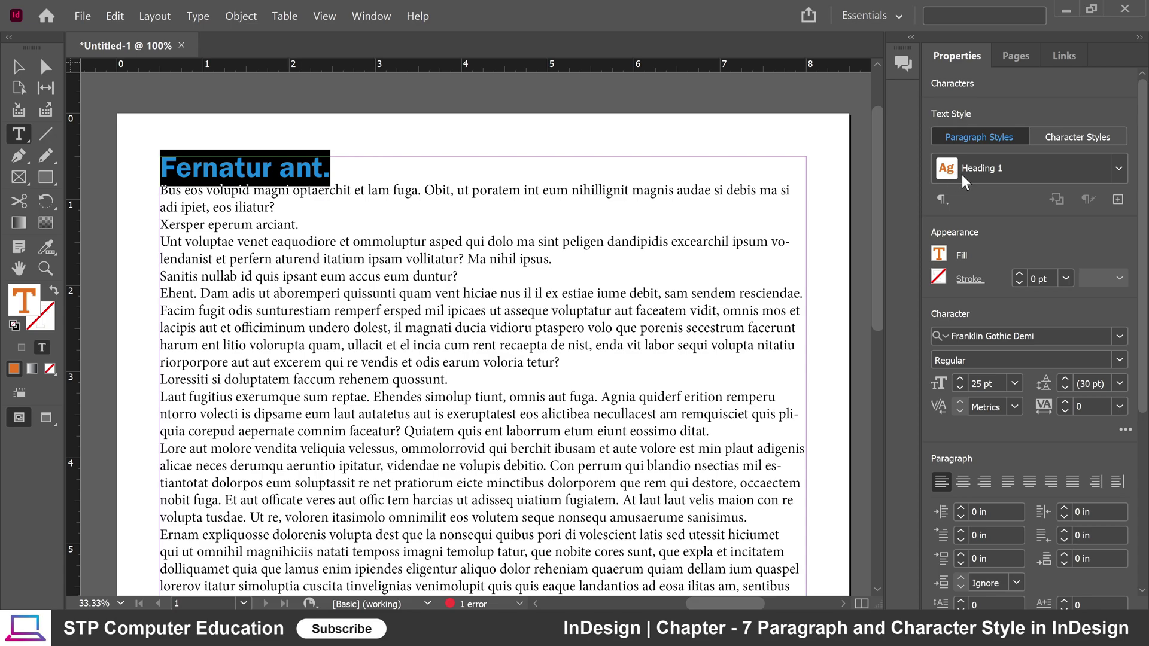
{"action": "left_click", "coordinate": [296, 167]}
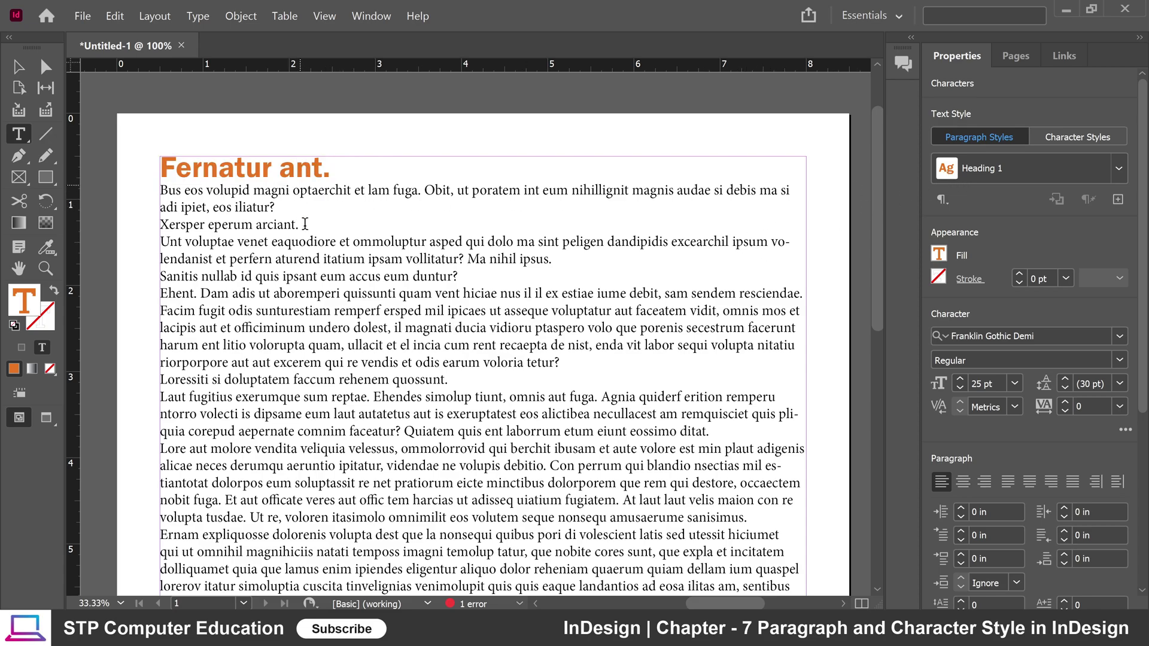
{"action": "scroll", "coordinate": [427, 335], "scroll_direction": "down", "scroll_amount": 2}
{"action": "scroll", "coordinate": [427, 335], "scroll_direction": "up", "scroll_amount": 2}
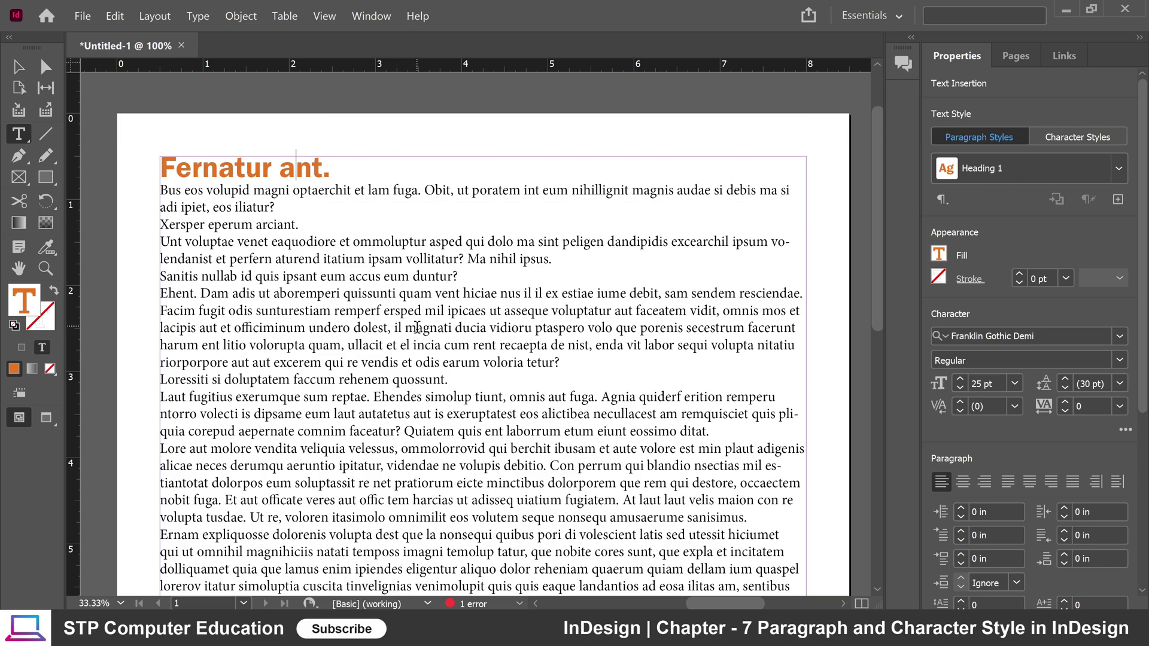
{"action": "scroll", "coordinate": [417, 328], "scroll_direction": "down", "scroll_amount": 2}
{"action": "scroll", "coordinate": [443, 335], "scroll_direction": "down", "scroll_amount": 1}
{"action": "scroll", "coordinate": [459, 338], "scroll_direction": "up", "scroll_amount": 1}
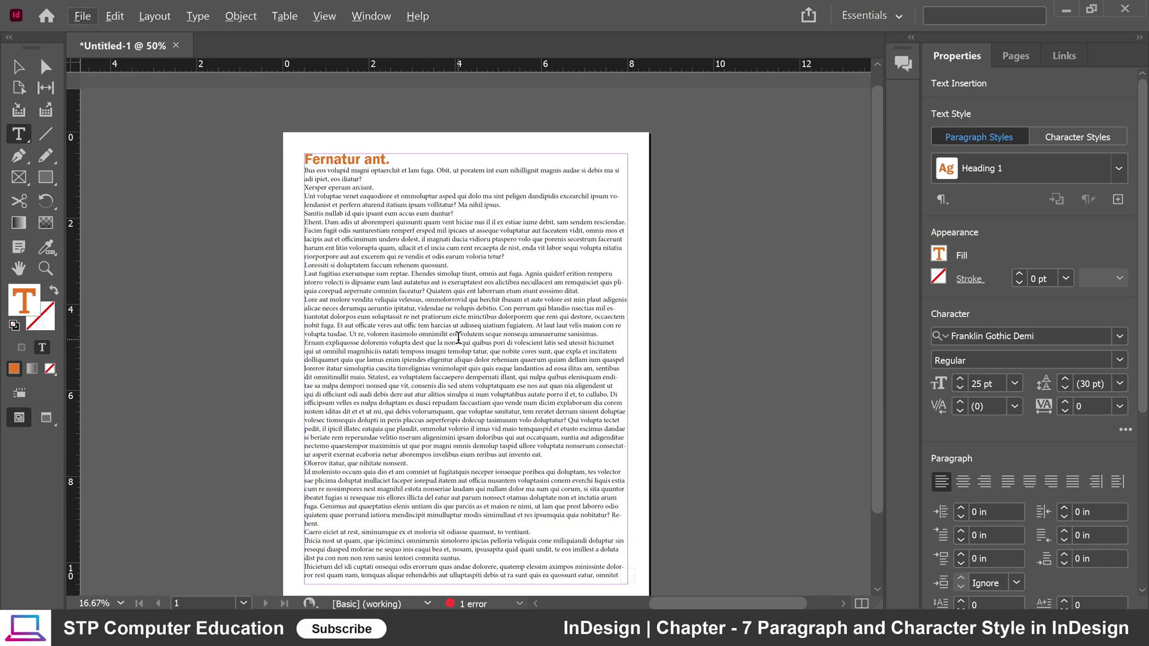
{"action": "scroll", "coordinate": [401, 361], "scroll_direction": "down", "scroll_amount": 2}
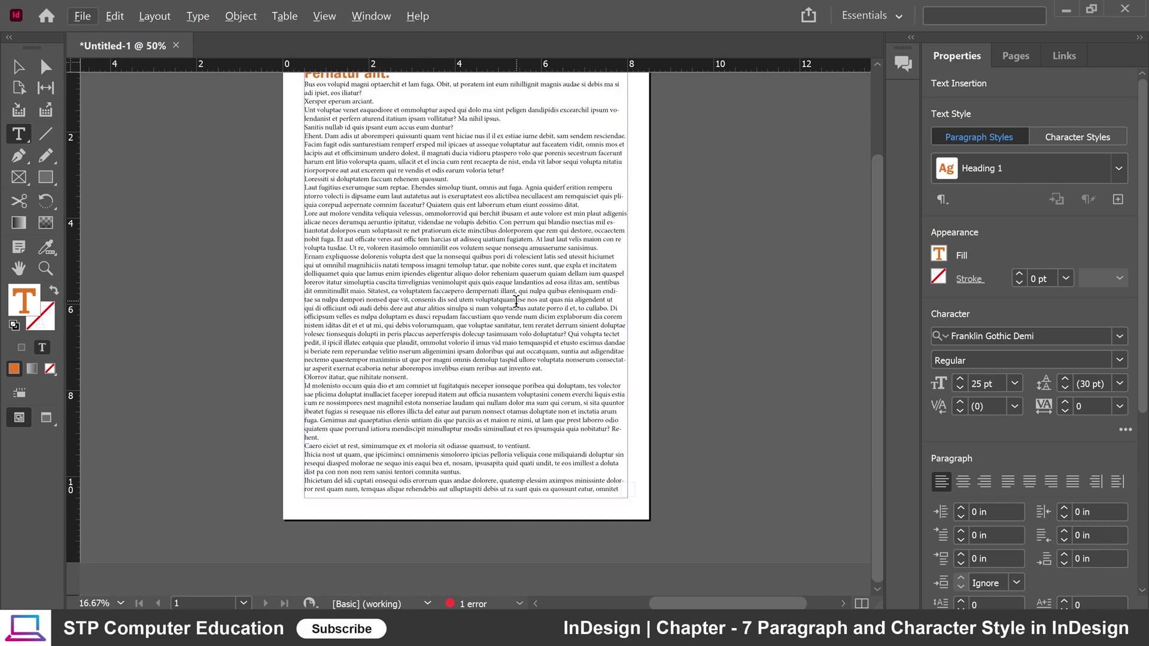
{"action": "scroll", "coordinate": [413, 359], "scroll_direction": "up", "scroll_amount": 2}
{"action": "scroll", "coordinate": [443, 356], "scroll_direction": "down", "scroll_amount": 1}
{"action": "scroll", "coordinate": [468, 350], "scroll_direction": "up", "scroll_amount": 1}
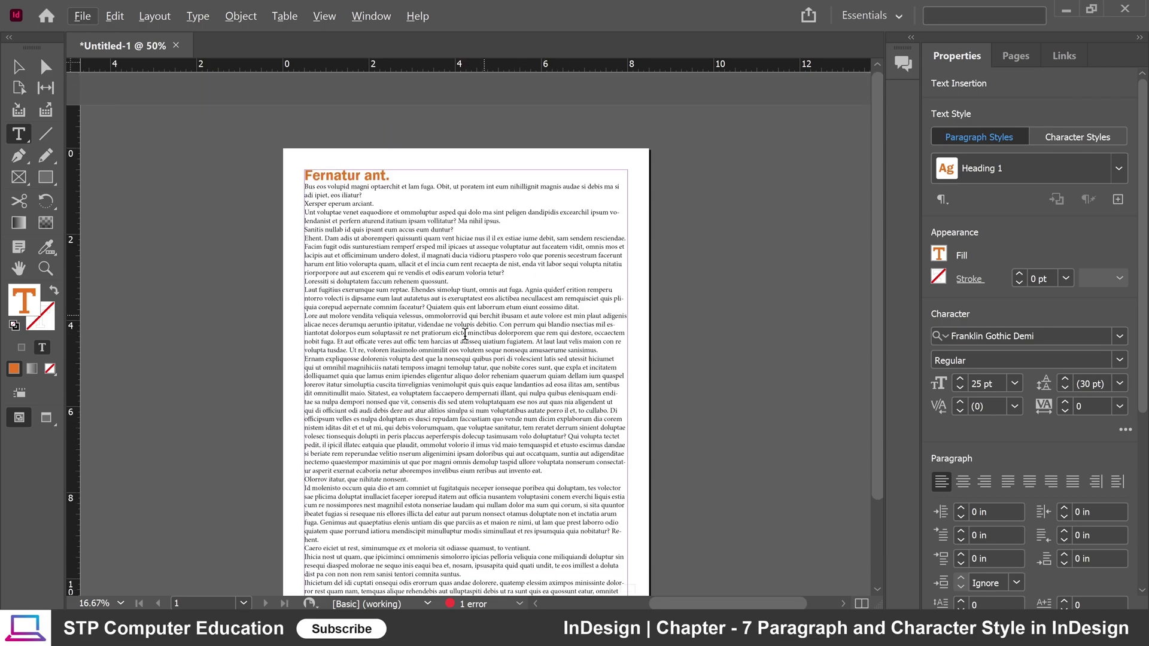
Step: Add a second page to the document
{"action": "left_click", "coordinate": [1012, 55]}
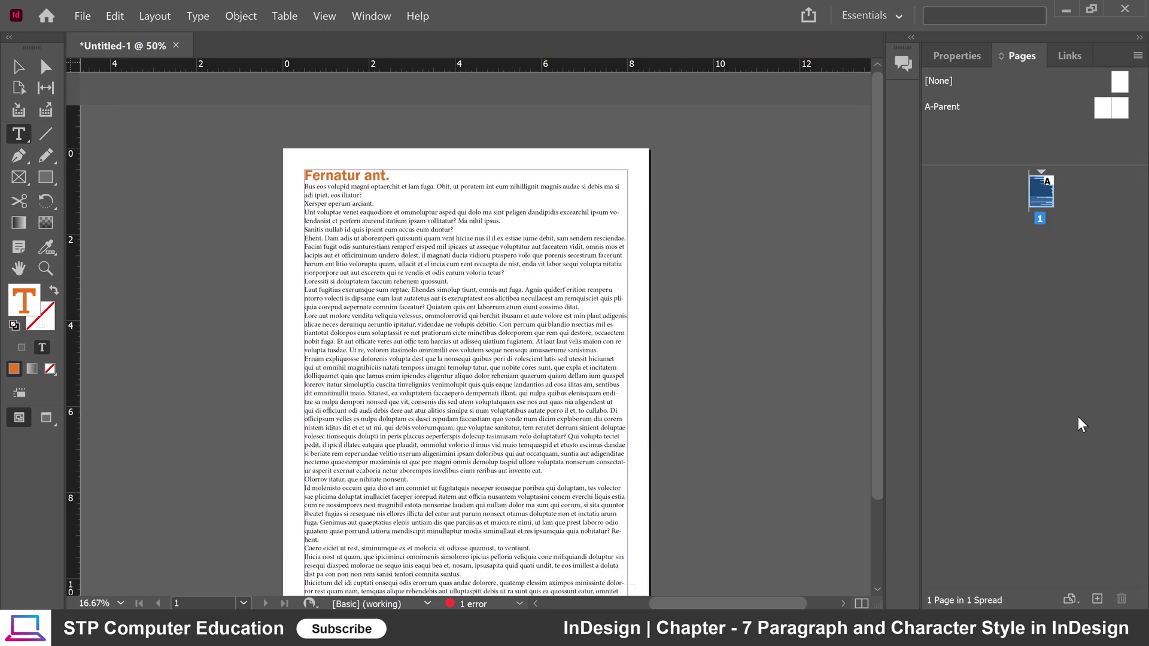
{"action": "left_click", "coordinate": [1099, 599]}
{"action": "scroll", "coordinate": [758, 436], "scroll_direction": "up", "scroll_amount": 1}
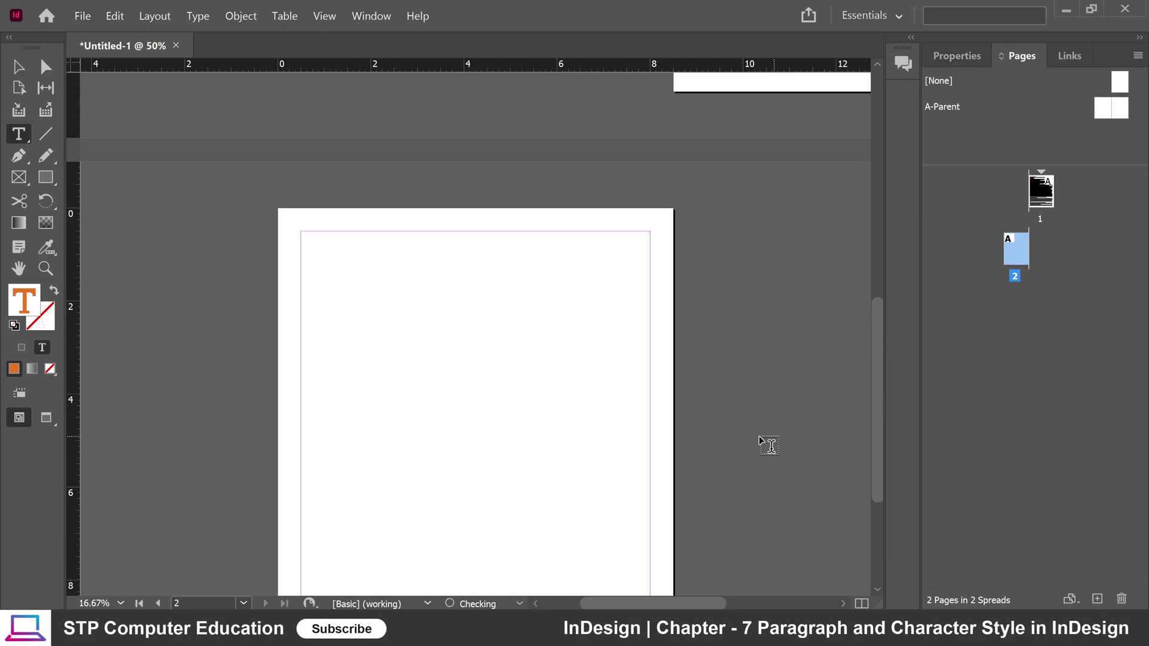
{"action": "scroll", "coordinate": [443, 369], "scroll_direction": "down", "scroll_amount": 1}
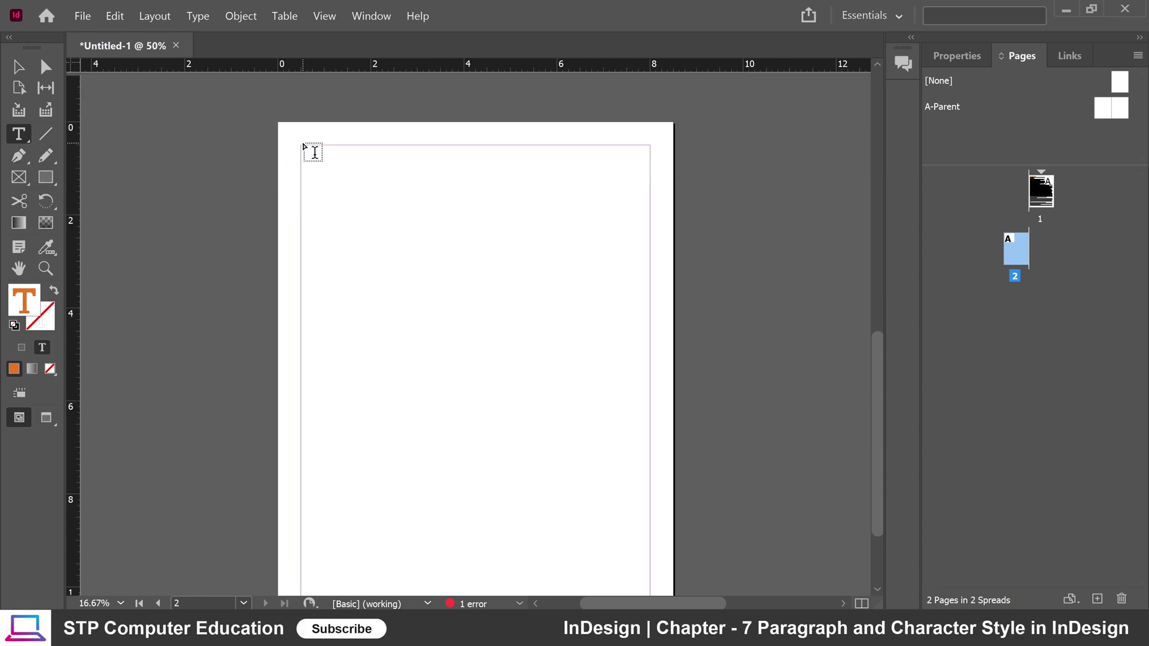
Step: Draw a text frame spanning the margins of page 2 and fill it with placeholder text
{"action": "left_click_drag", "start_coordinate": [301, 146], "coordinate": [648, 489]}
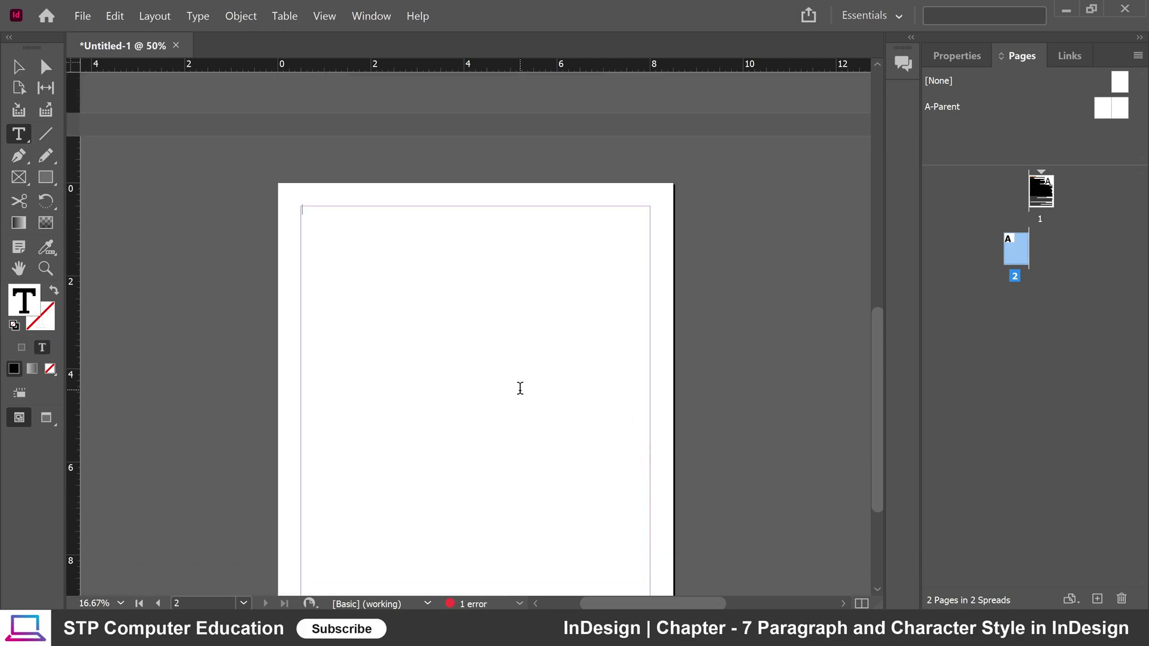
{"action": "right_click", "coordinate": [316, 218]}
{"action": "left_click", "coordinate": [391, 487]}
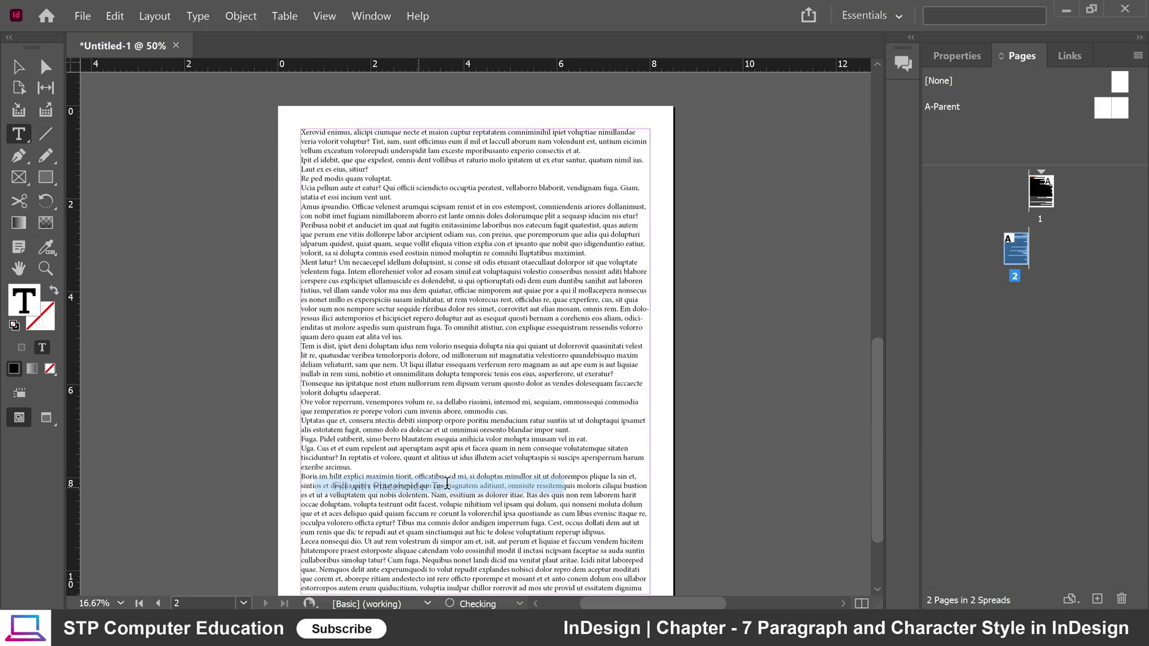
Step: Delete the placeholder paragraphs after "exeribe arcimus." on page 2 and enlarge all the remaining text to 14 pt
{"action": "left_click_drag", "start_coordinate": [642, 490], "coordinate": [301, 375]}
{"action": "key", "text": "BackSpace"}
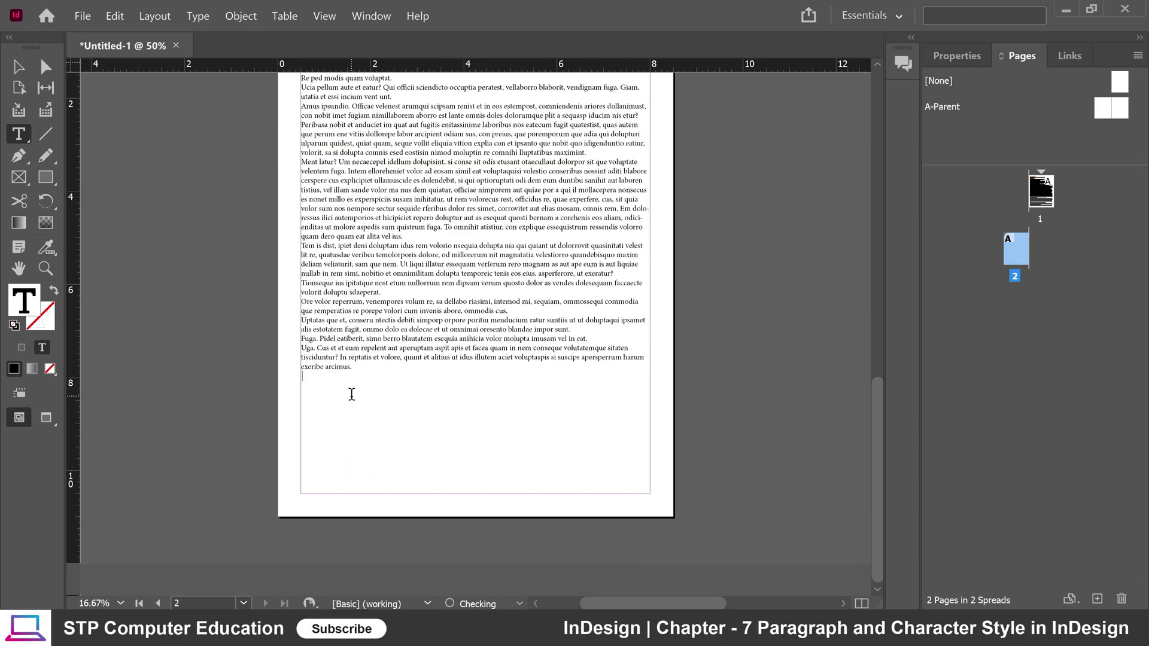
{"action": "scroll", "coordinate": [355, 435], "scroll_direction": "up", "scroll_amount": 2}
{"action": "key", "text": "ctrl+a"}
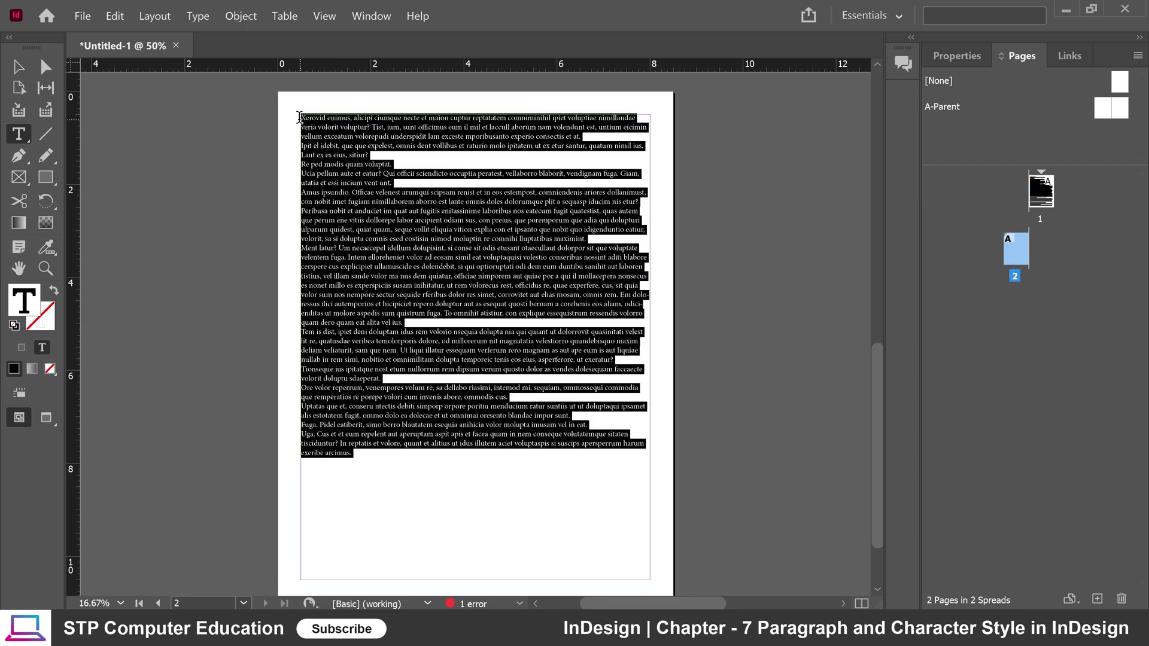
{"action": "key", "text": "ctrl+shift+period"}
{"action": "key", "text": "ctrl+shift+period"}
{"action": "key", "text": "ctrl+shift+period"}
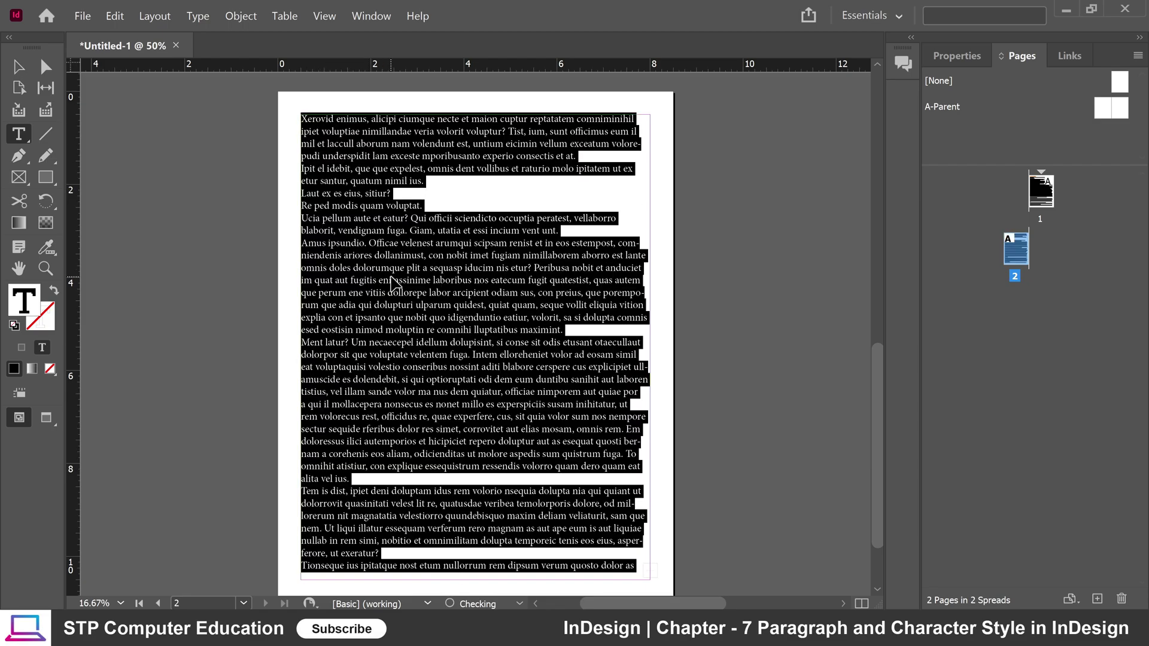
{"action": "key", "text": "ctrl+shift+comma"}
{"action": "key", "text": "ctrl+shift+period"}
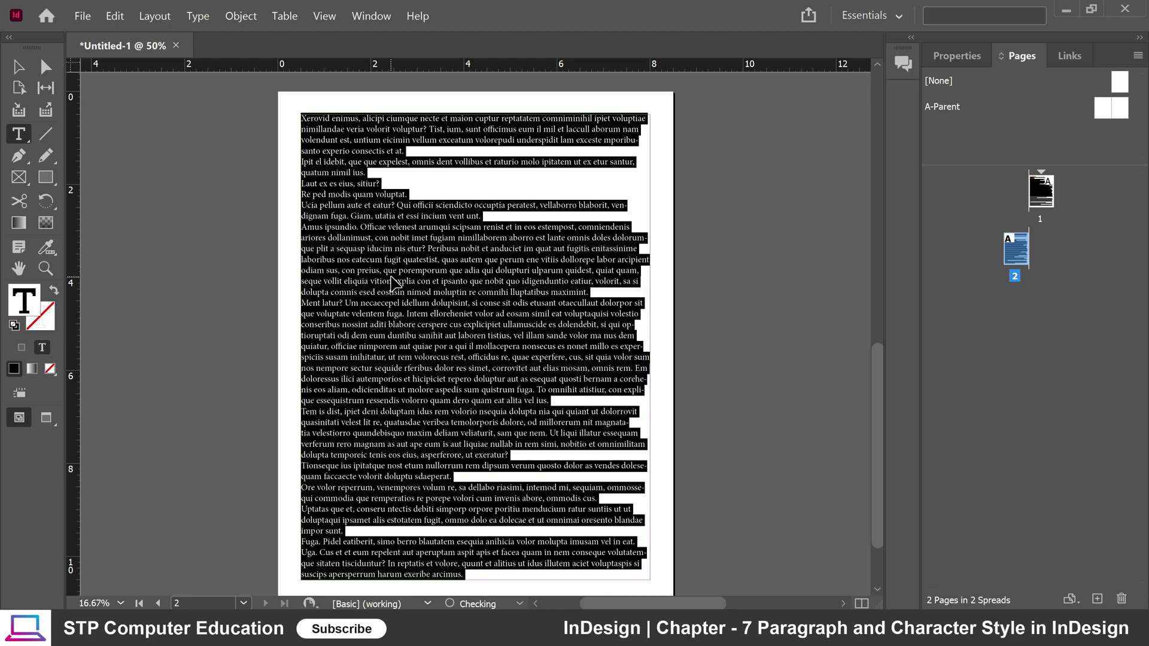
{"action": "scroll", "coordinate": [414, 294], "scroll_direction": "down", "scroll_amount": 2}
{"action": "left_click", "coordinate": [546, 405]}
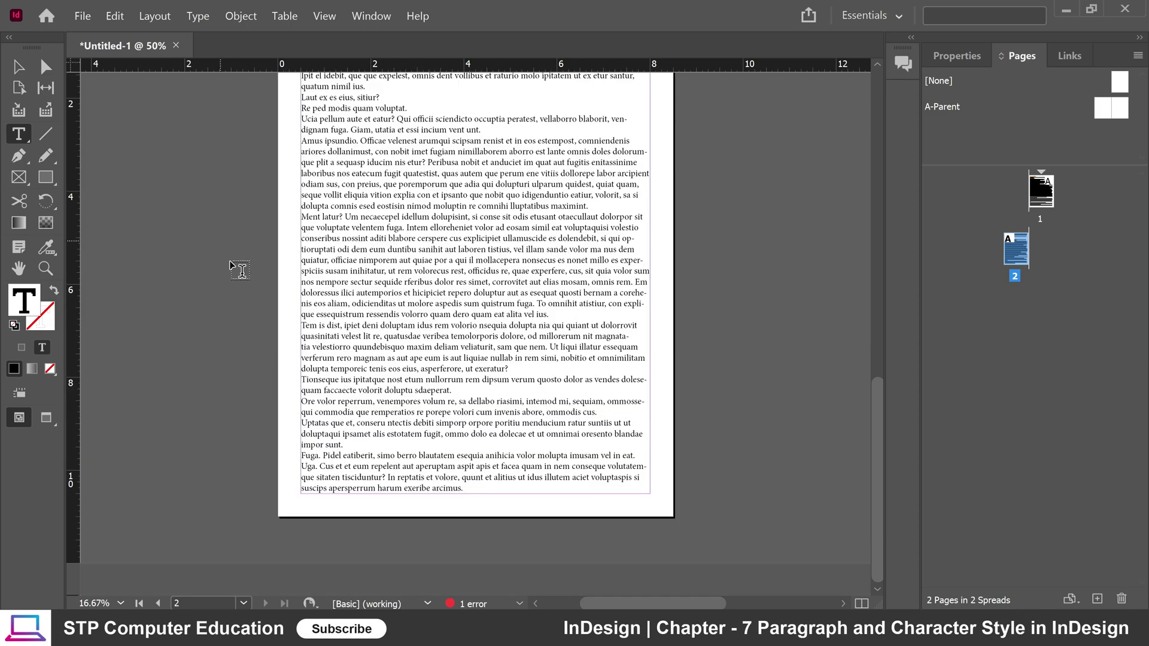
Step: Insert a paragraph break after "Xerovid enimus," so those opening words on page 2 stand on their own line
{"action": "scroll", "coordinate": [375, 314], "scroll_direction": "up", "scroll_amount": 3}
{"action": "left_click", "coordinate": [18, 67]}
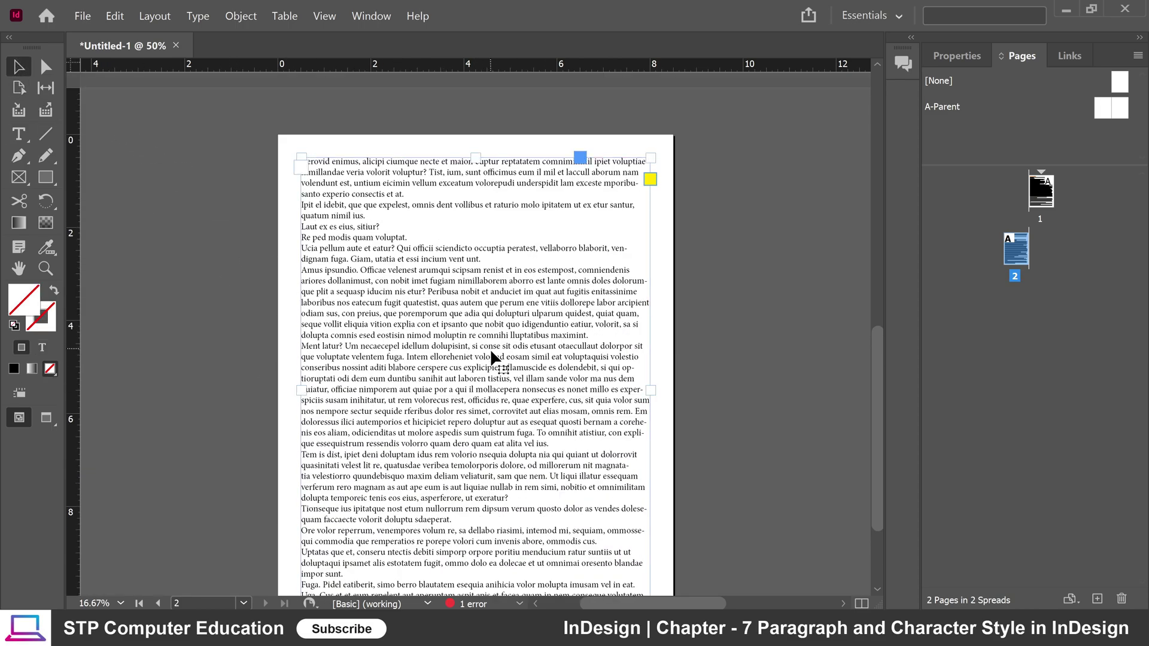
{"action": "scroll", "coordinate": [493, 359], "scroll_direction": "down", "scroll_amount": 2}
{"action": "scroll", "coordinate": [497, 357], "scroll_direction": "up", "scroll_amount": 3}
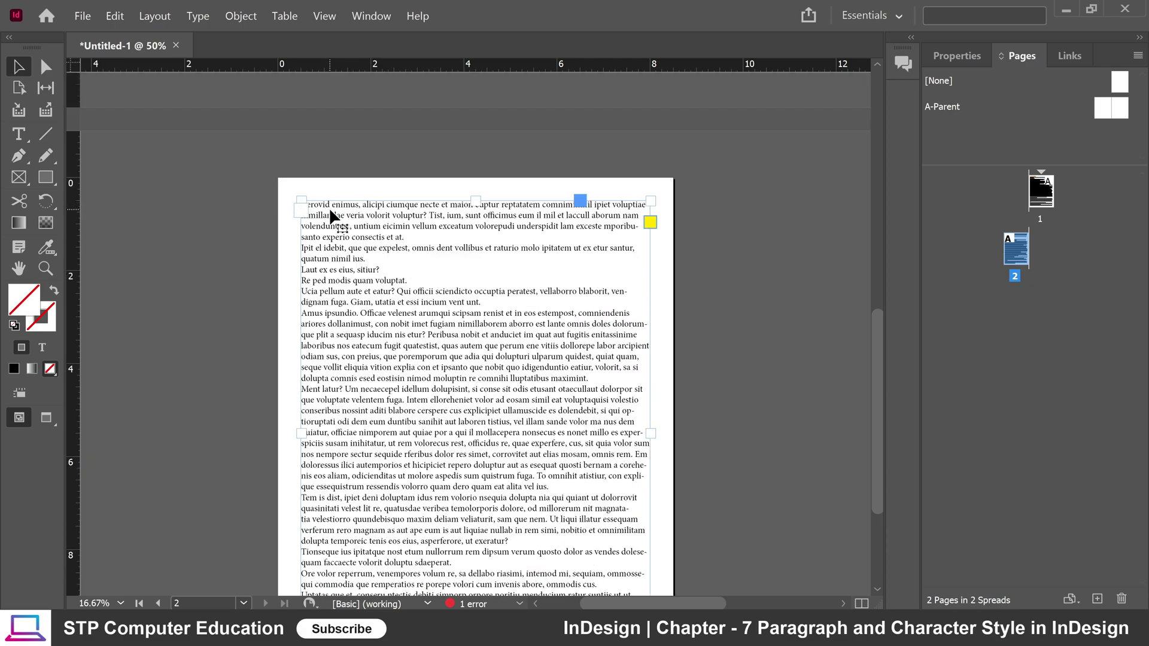
{"action": "left_click", "coordinate": [19, 134]}
{"action": "left_click", "coordinate": [366, 266]}
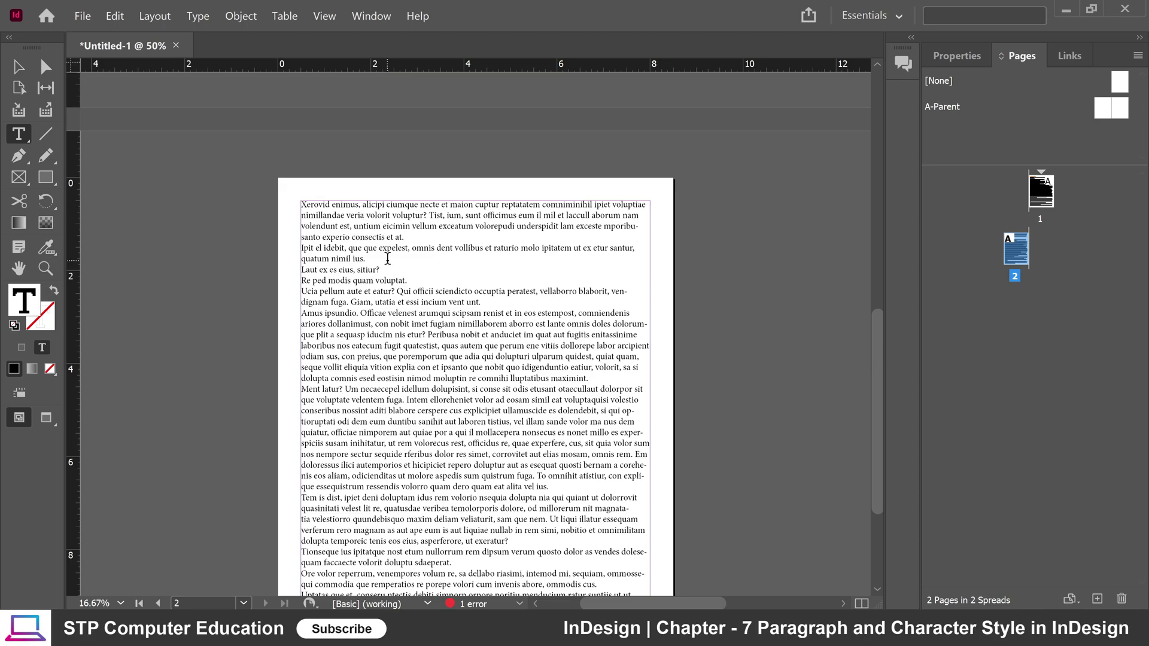
{"action": "key", "text": "Return"}
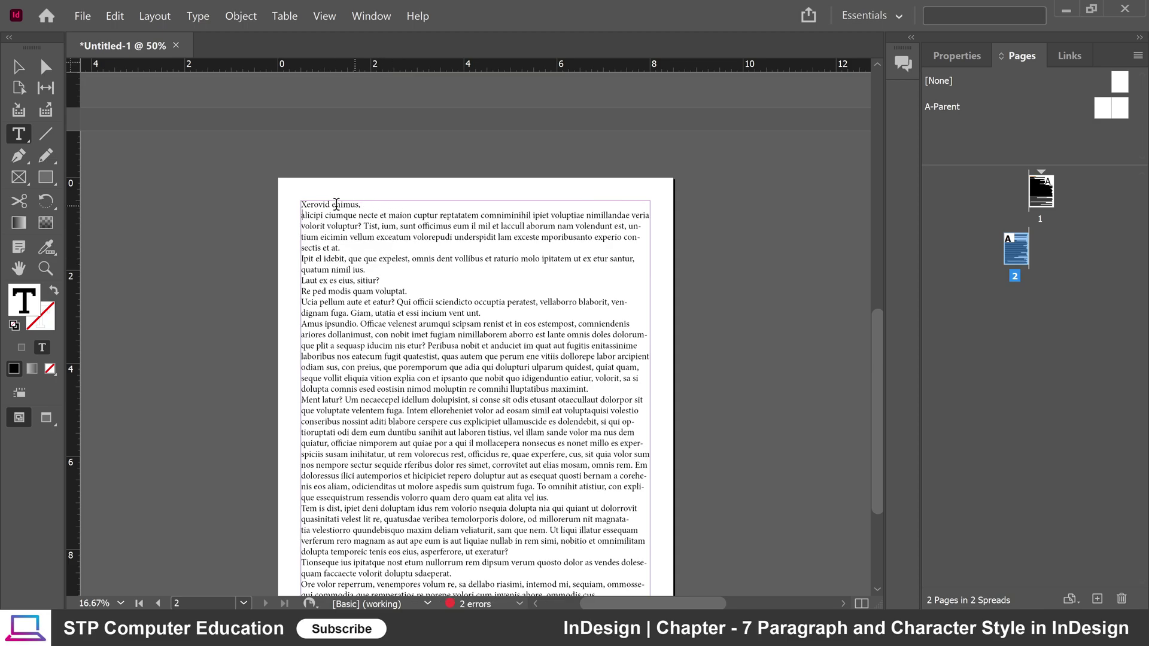
Step: Select the whole opening line "Xerovid enimus," on page 2
{"action": "scroll", "coordinate": [394, 259], "scroll_direction": "up", "scroll_amount": 2}
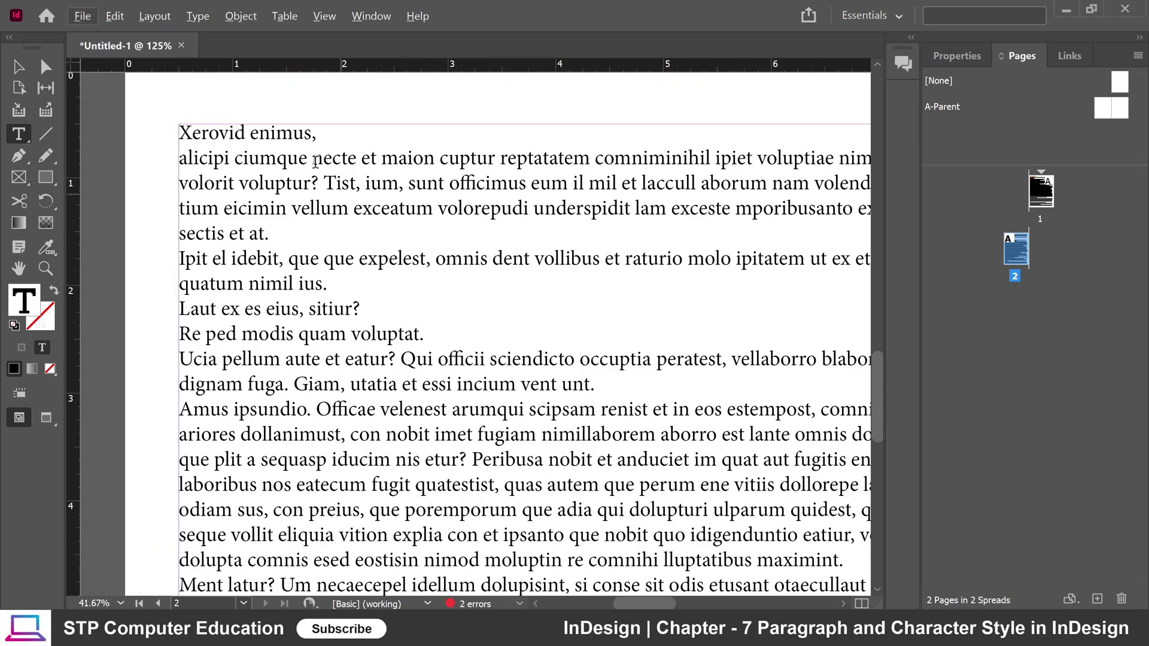
{"action": "left_click_drag", "start_coordinate": [312, 130], "coordinate": [173, 130]}
{"action": "left_click", "coordinate": [241, 135]}
{"action": "left_click_drag", "start_coordinate": [318, 133], "coordinate": [177, 132]}
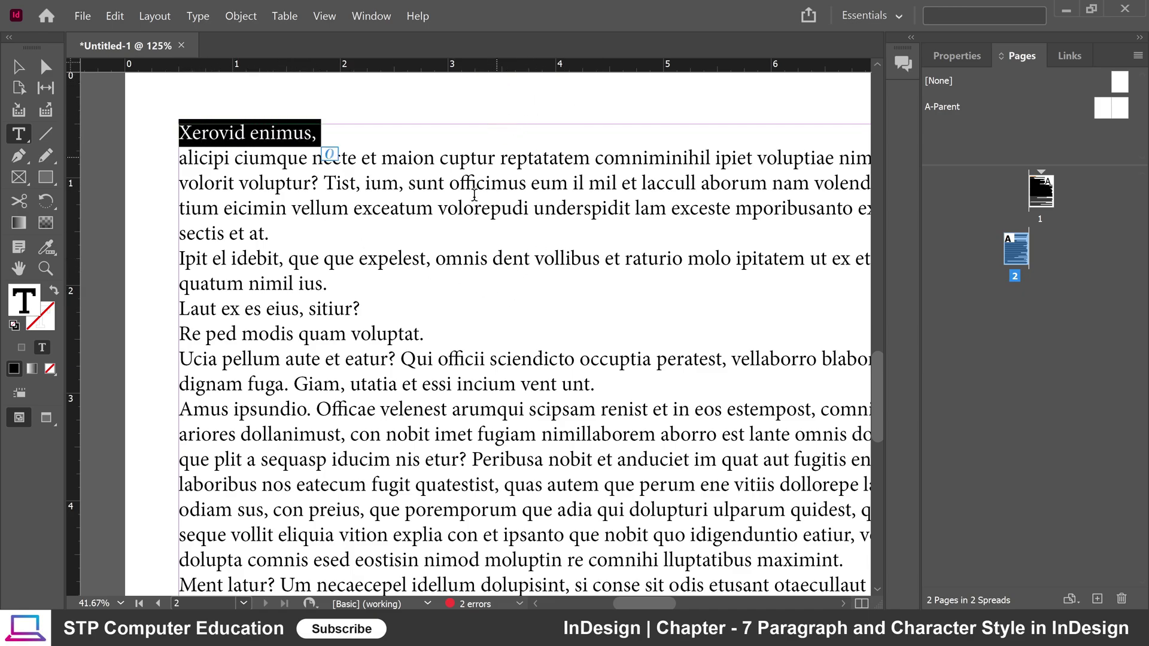
Step: Examine the formatted heading "Fernatur ant." on page 1 and return to the selected line on page 2
{"action": "left_click_drag", "start_coordinate": [465, 162], "coordinate": [455, 398]}
{"action": "scroll", "coordinate": [455, 398], "scroll_direction": "up", "scroll_amount": 15}
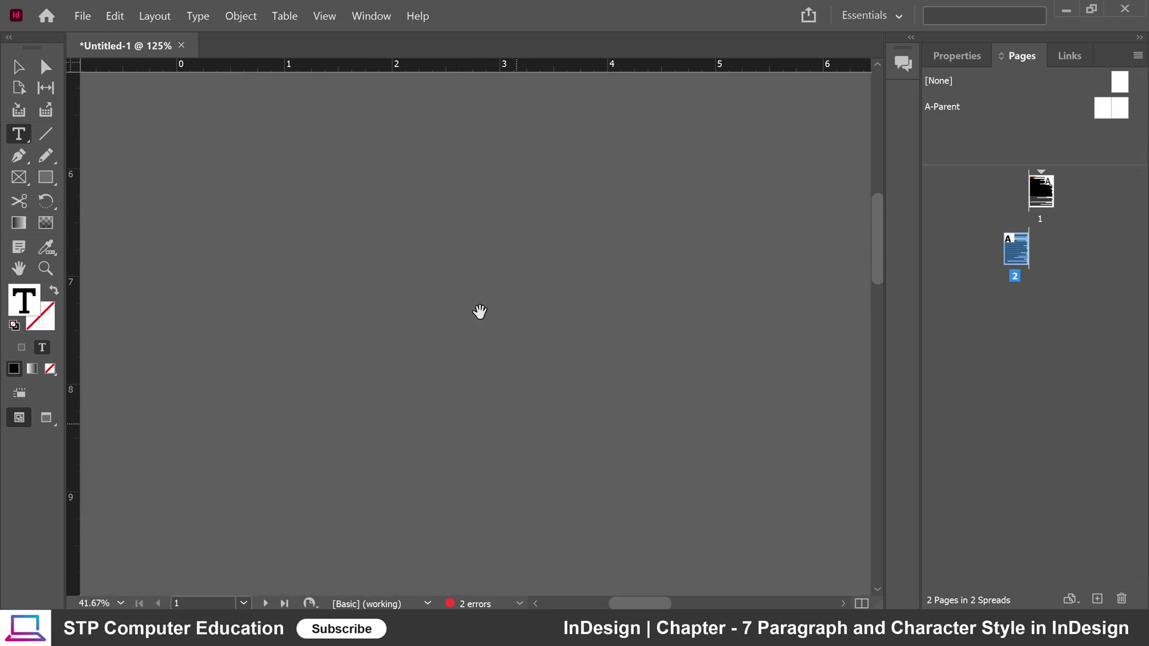
{"action": "scroll", "coordinate": [544, 375], "scroll_direction": "left", "scroll_amount": 3}
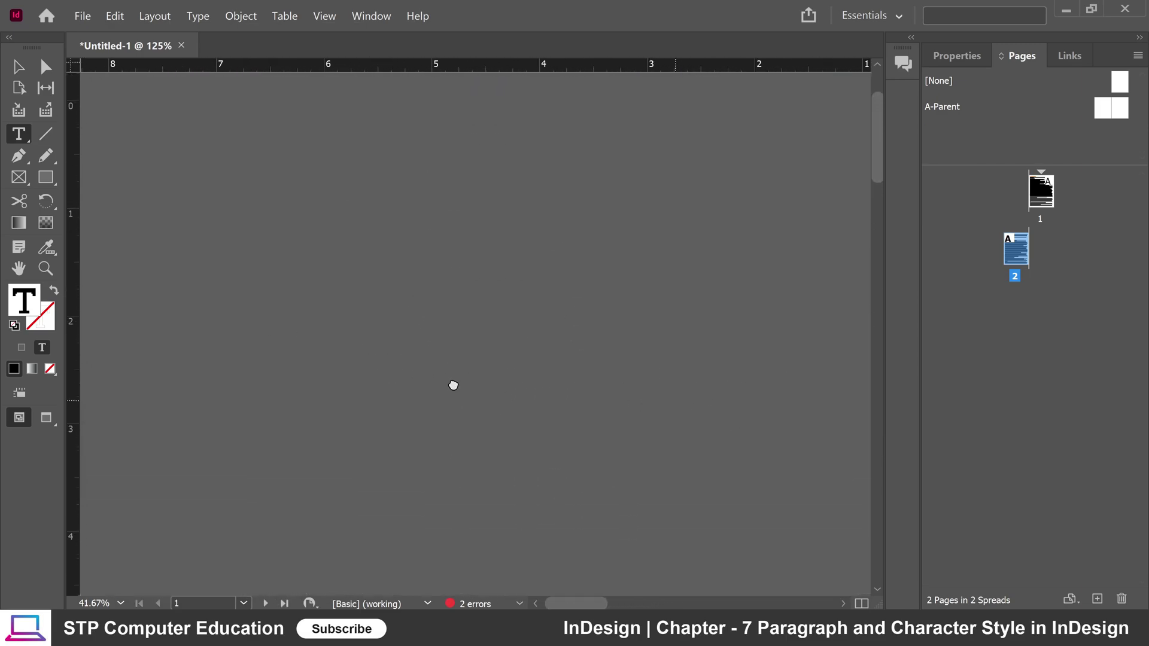
{"action": "scroll", "coordinate": [341, 392], "scroll_direction": "right", "scroll_amount": 6}
{"action": "left_click_drag", "start_coordinate": [535, 418], "coordinate": [515, 526]}
{"action": "scroll", "coordinate": [515, 527], "scroll_direction": "up", "scroll_amount": 10}
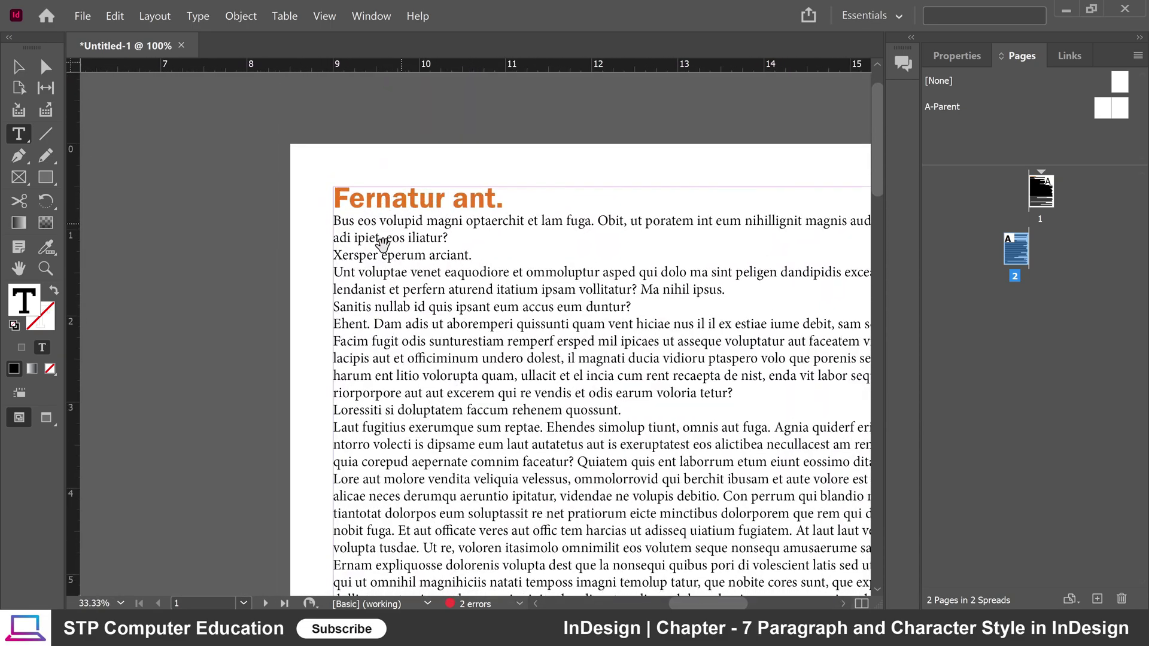
{"action": "scroll", "coordinate": [391, 465], "scroll_direction": "down", "scroll_amount": 7}
{"action": "scroll", "coordinate": [391, 465], "scroll_direction": "left", "scroll_amount": 2}
{"action": "scroll", "coordinate": [449, 282], "scroll_direction": "down", "scroll_amount": 7}
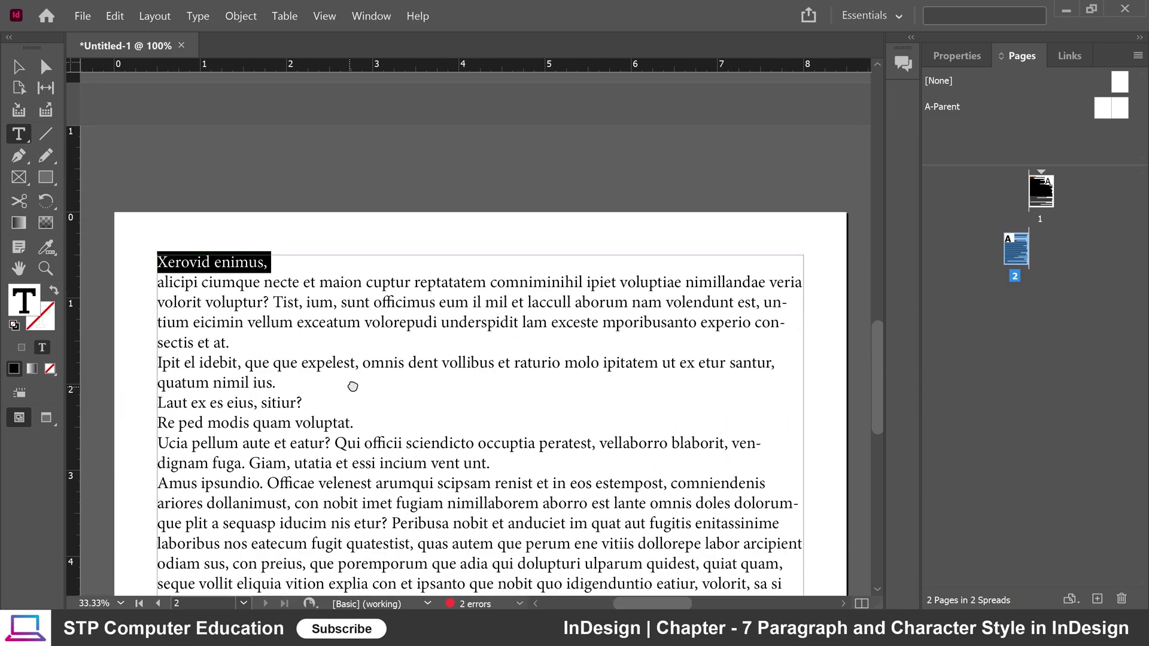
{"action": "left_click_drag", "start_coordinate": [328, 323], "coordinate": [440, 344]}
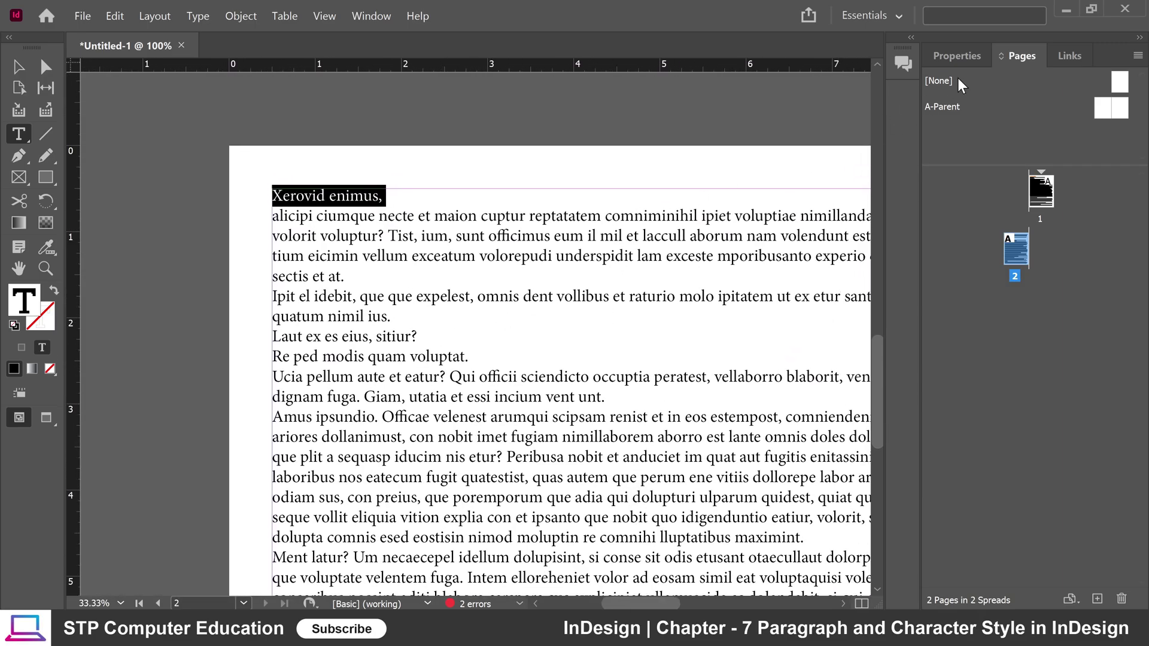
Step: Apply the Heading 1 paragraph style to the selected line "Xerovid enimus,"
{"action": "left_click", "coordinate": [959, 51]}
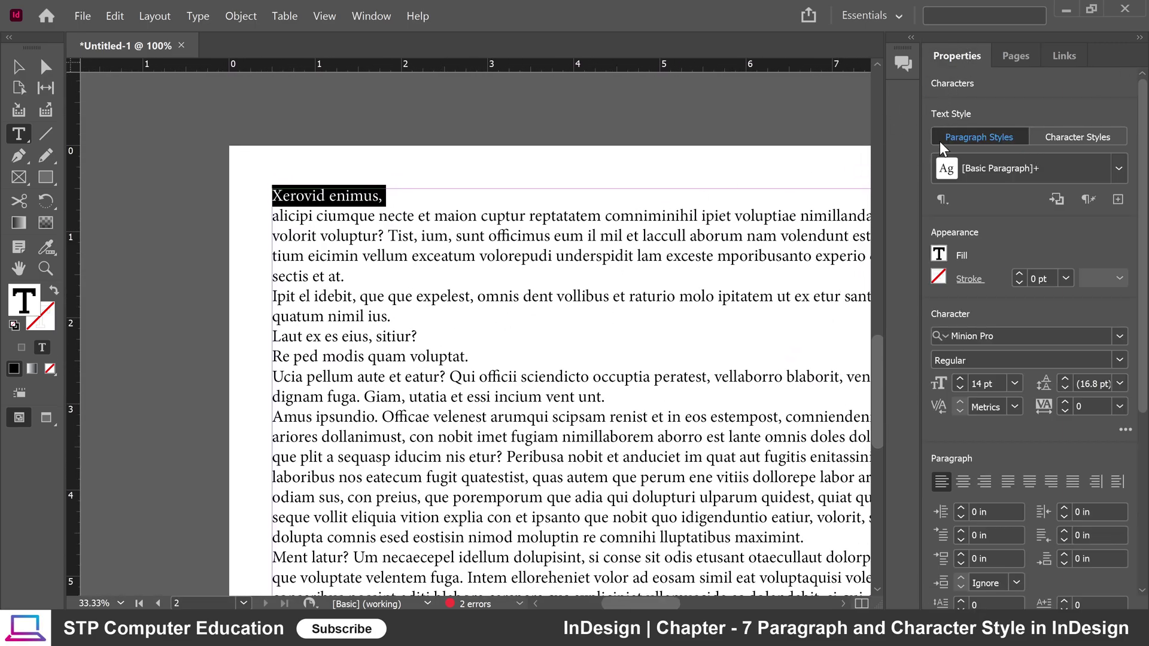
{"action": "left_click", "coordinate": [1118, 169]}
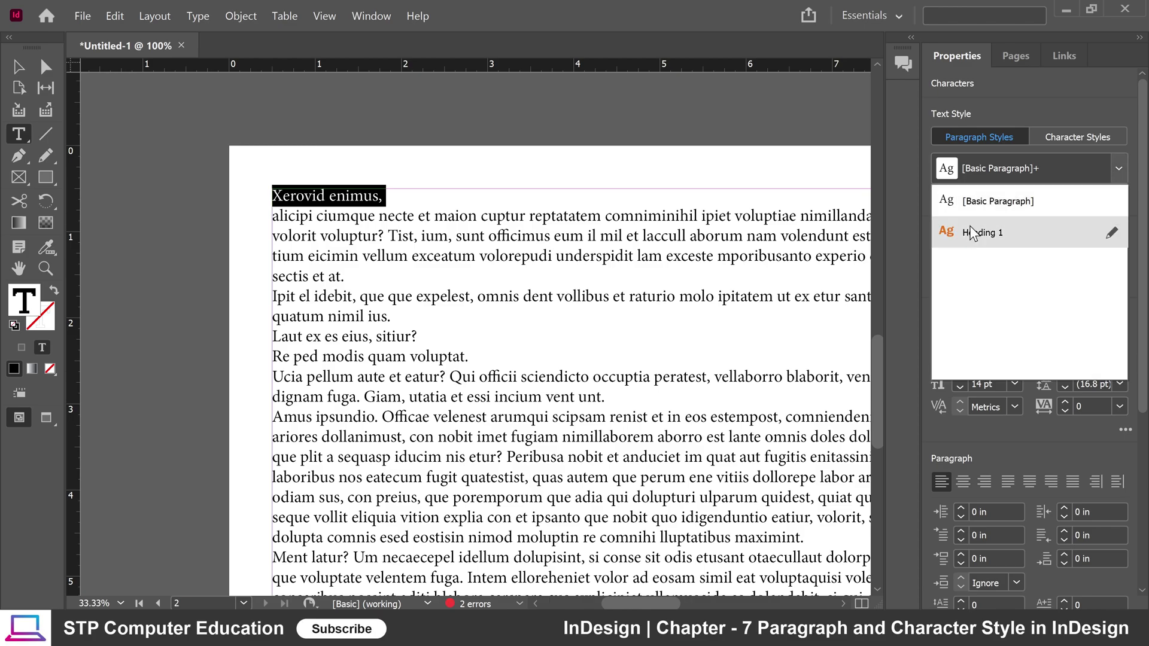
{"action": "left_click", "coordinate": [988, 239]}
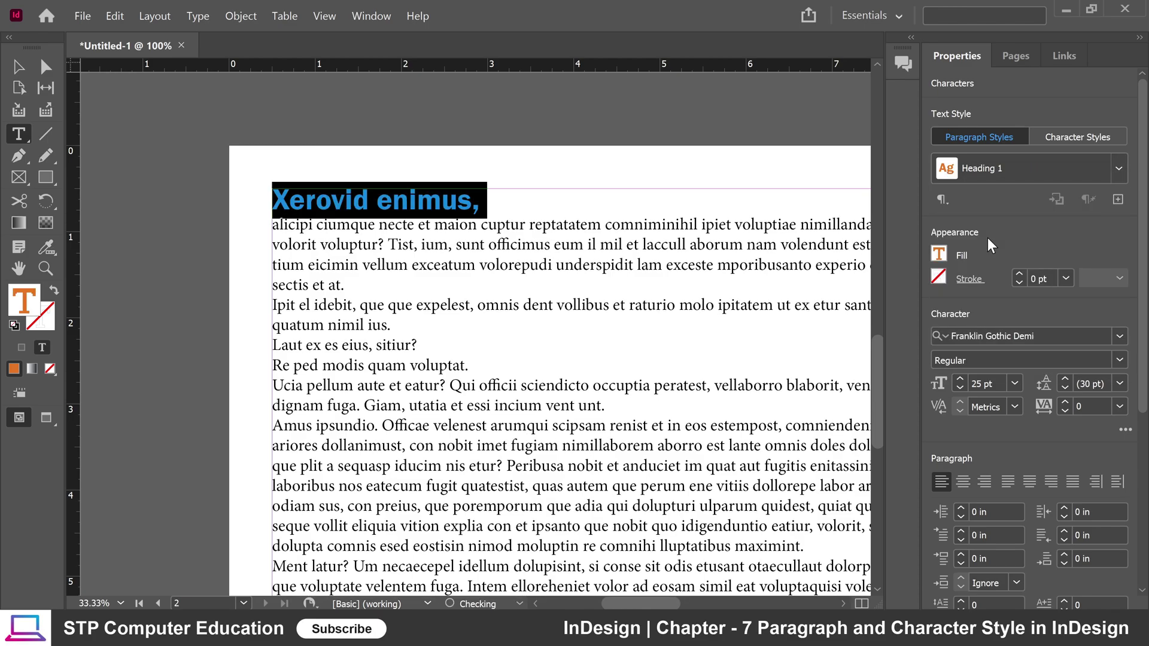
{"action": "left_click", "coordinate": [417, 225]}
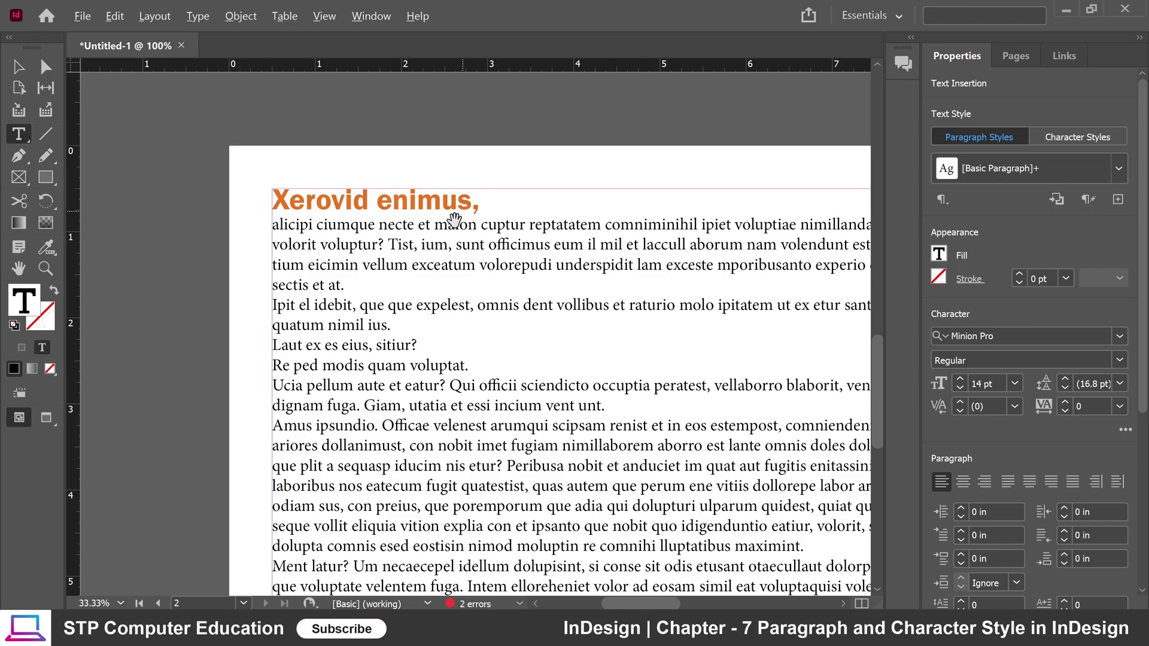
Step: Compare the heading on page 2 with the heading "Fernatur ant." on page 1
{"action": "scroll", "coordinate": [403, 303], "scroll_direction": "down", "scroll_amount": 3}
{"action": "left_click_drag", "start_coordinate": [323, 364], "coordinate": [511, 187]}
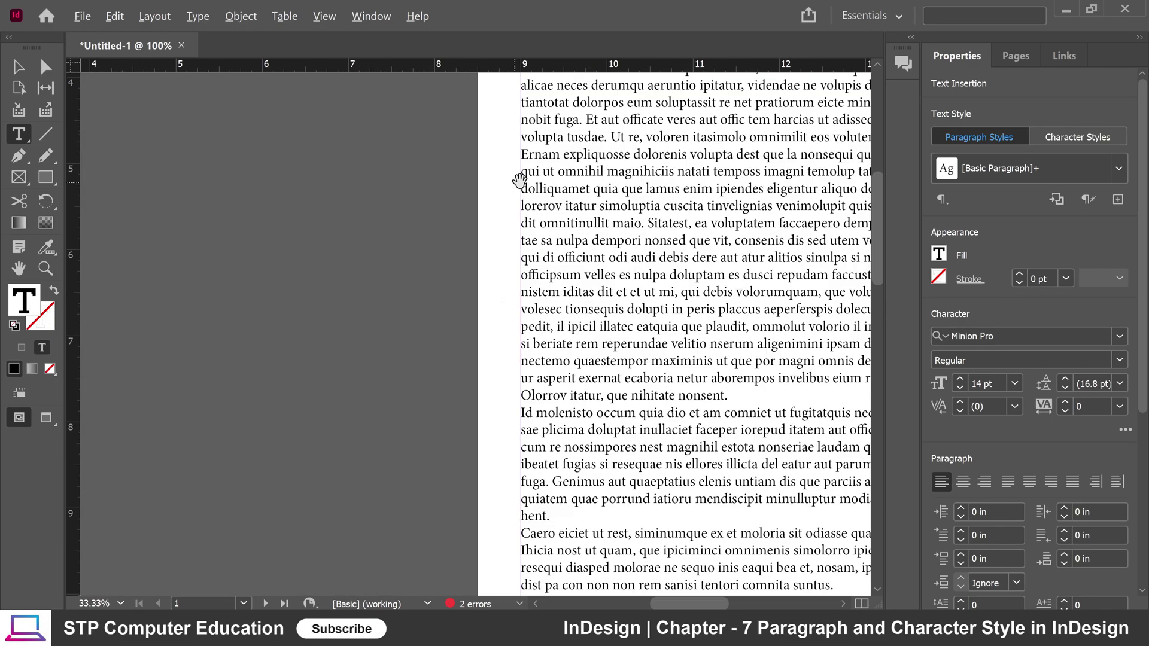
{"action": "left_click_drag", "start_coordinate": [470, 313], "coordinate": [490, 204]}
{"action": "scroll", "coordinate": [497, 227], "scroll_direction": "up", "scroll_amount": 3}
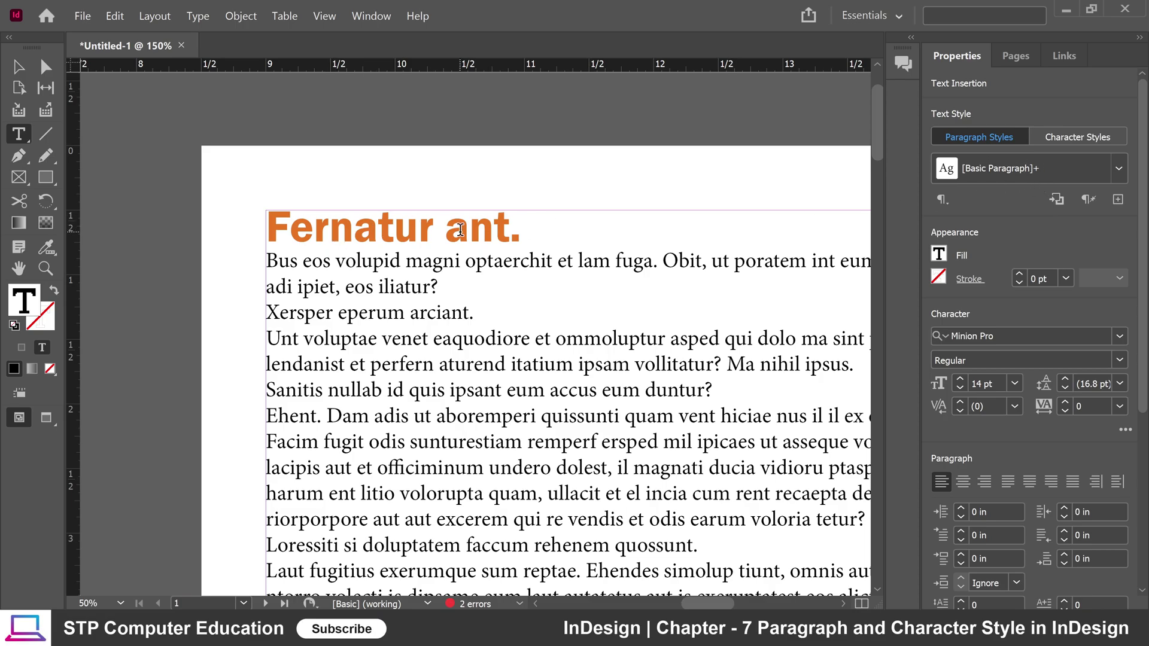
{"action": "scroll", "coordinate": [464, 256], "scroll_direction": "down", "scroll_amount": 3}
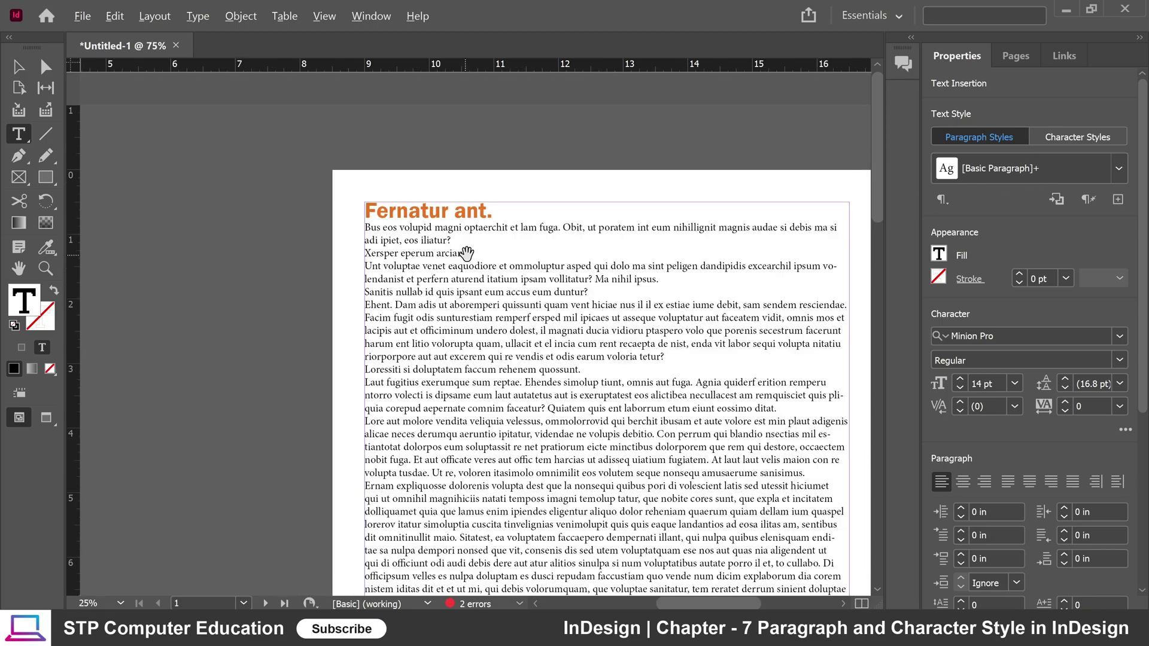
{"action": "scroll", "coordinate": [478, 240], "scroll_direction": "up", "scroll_amount": 1}
{"action": "scroll", "coordinate": [476, 238], "scroll_direction": "down", "scroll_amount": 1}
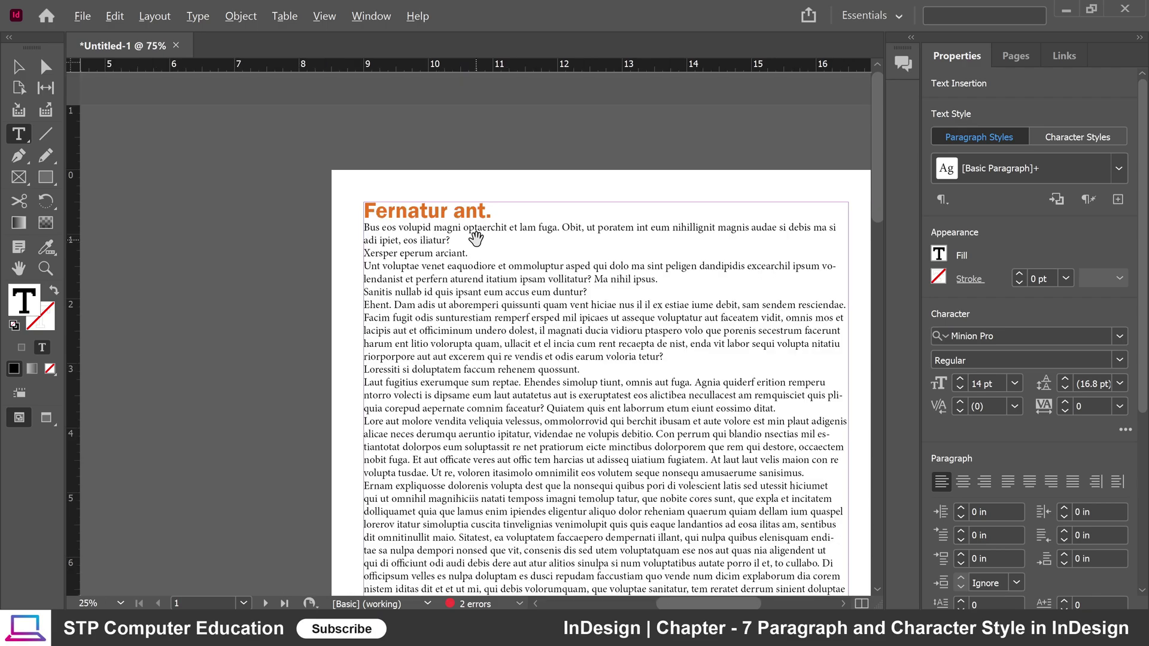
Step: Switch to the PDF iesc108.pdf in Acrobat and examine the chapter title and the section heading "Balanced and Unbalanced Forces"
{"action": "key", "text": "alt"}
{"action": "key", "text": "alt+Tab"}
{"action": "left_click_drag", "start_coordinate": [375, 219], "coordinate": [795, 219]}
{"action": "scroll", "coordinate": [525, 354], "scroll_direction": "down", "scroll_amount": 10}
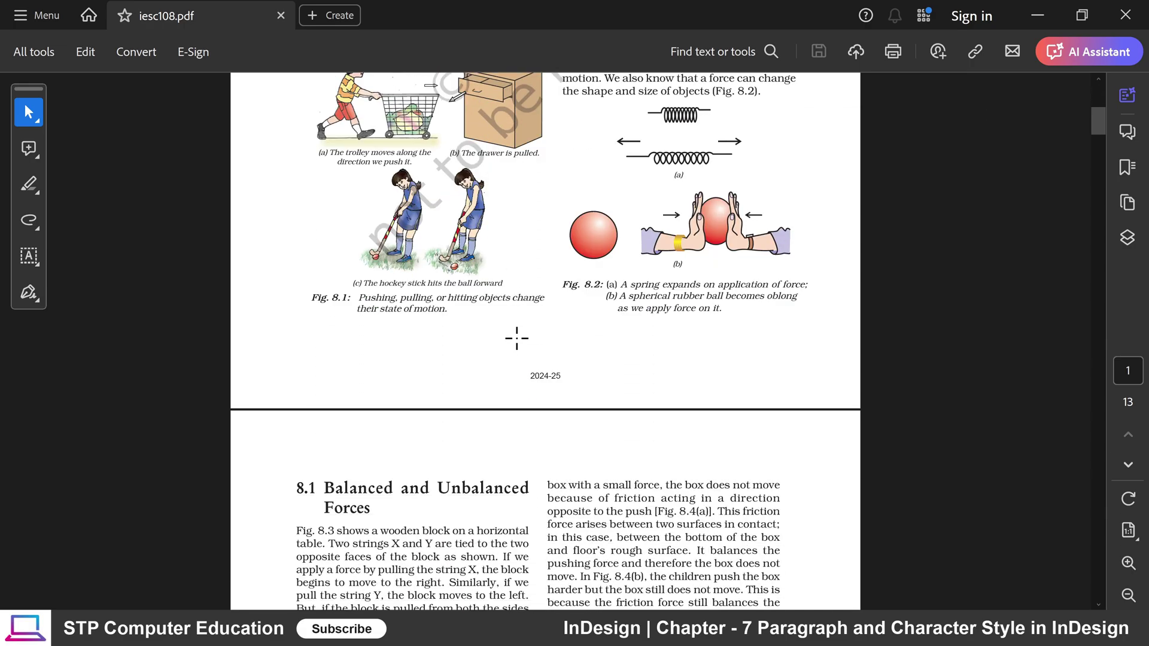
{"action": "scroll", "coordinate": [517, 339], "scroll_direction": "down", "scroll_amount": 1}
{"action": "left_click_drag", "start_coordinate": [324, 422], "coordinate": [371, 431]}
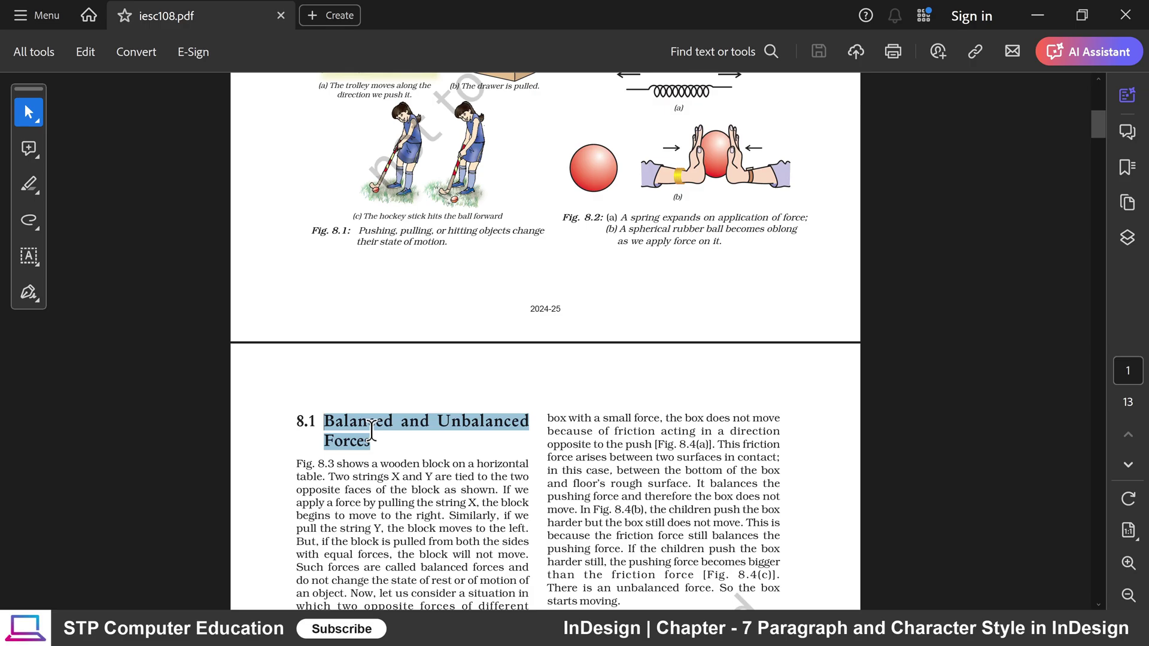
Step: Switch back to InDesign and break "Bus eos volupid magni optaerchit et lam fuga." on page 1 onto its own line followed by an empty line
{"action": "left_click", "coordinate": [366, 426]}
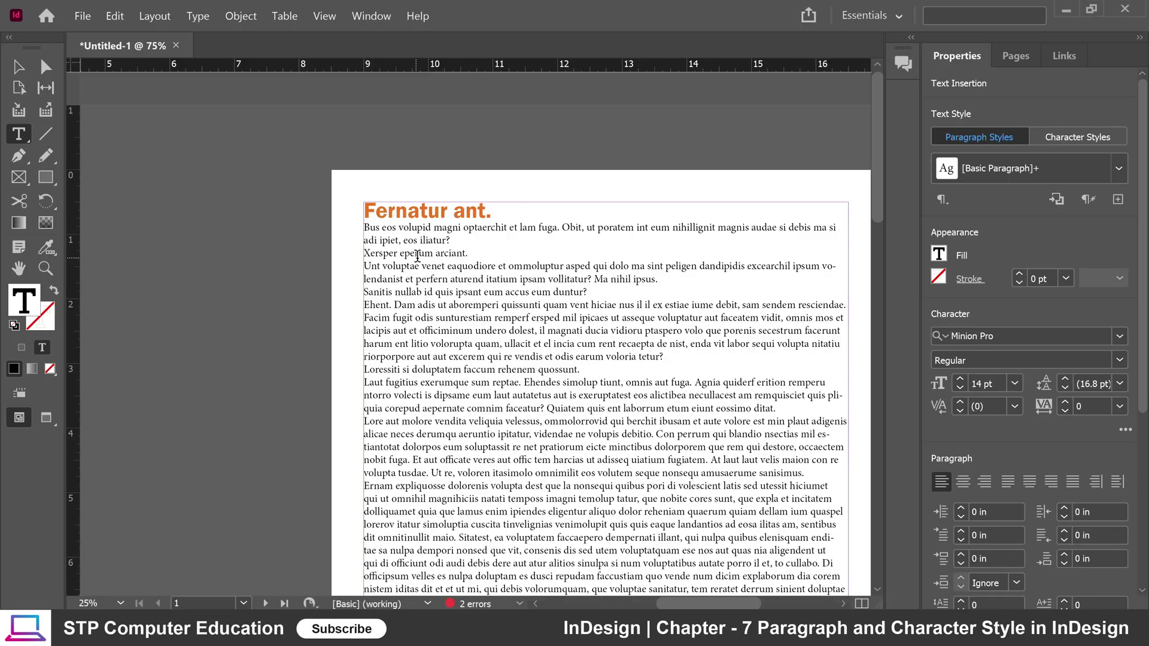
{"action": "left_click_drag", "start_coordinate": [561, 228], "coordinate": [453, 240]}
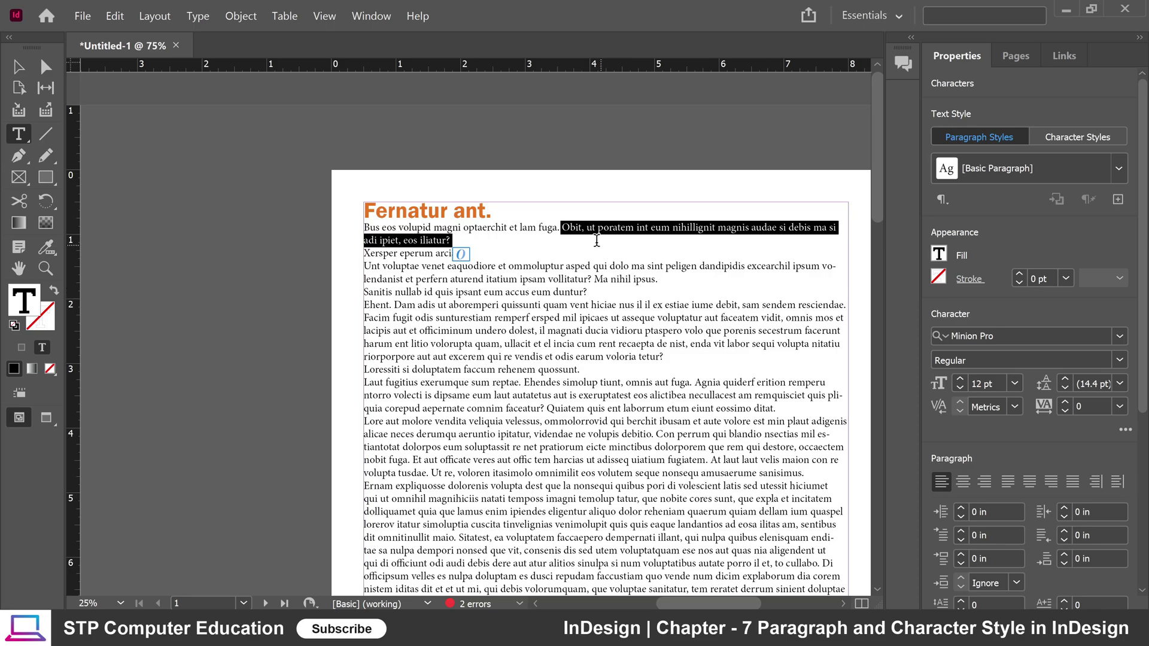
{"action": "left_click", "coordinate": [562, 230]}
{"action": "key", "text": "Return"}
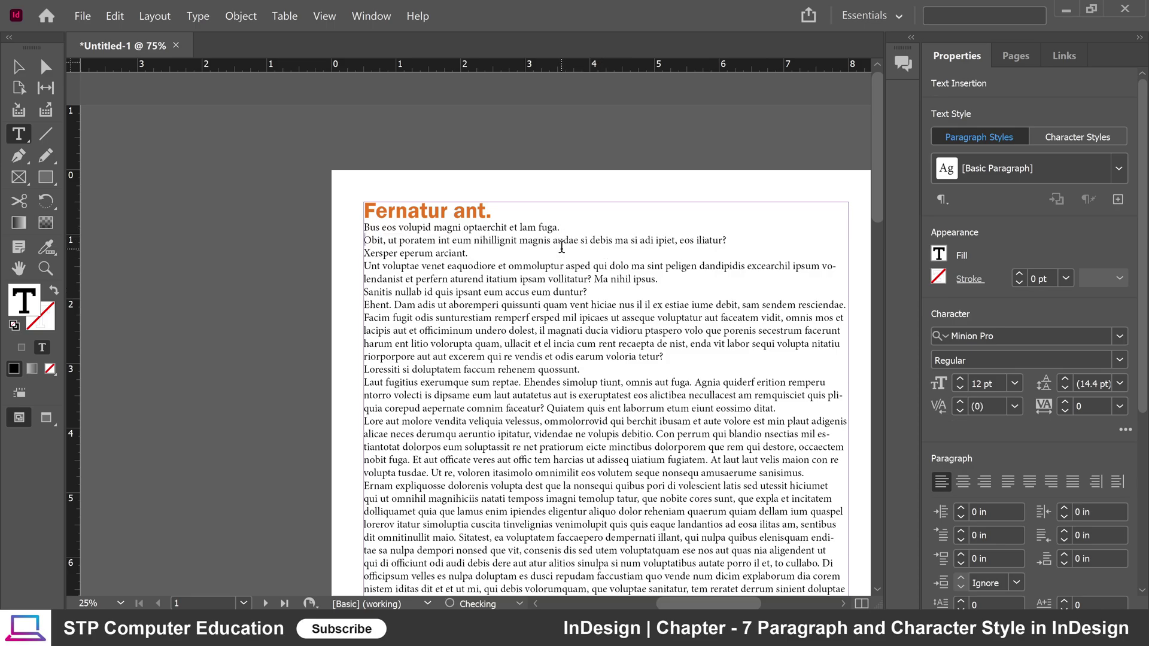
{"action": "key", "text": "Return"}
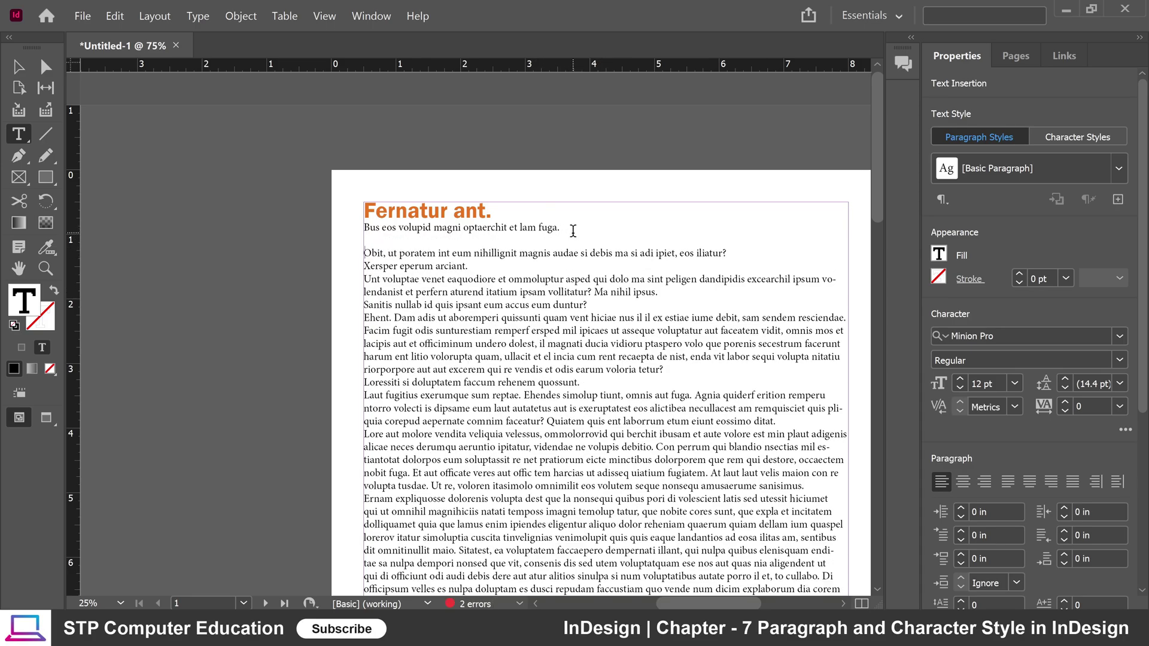
Step: Set the font size of the line "Bus eos volupid magni optaerchit et lam fuga." on page 1 to 18 pt
{"action": "left_click_drag", "start_coordinate": [564, 228], "coordinate": [356, 228]}
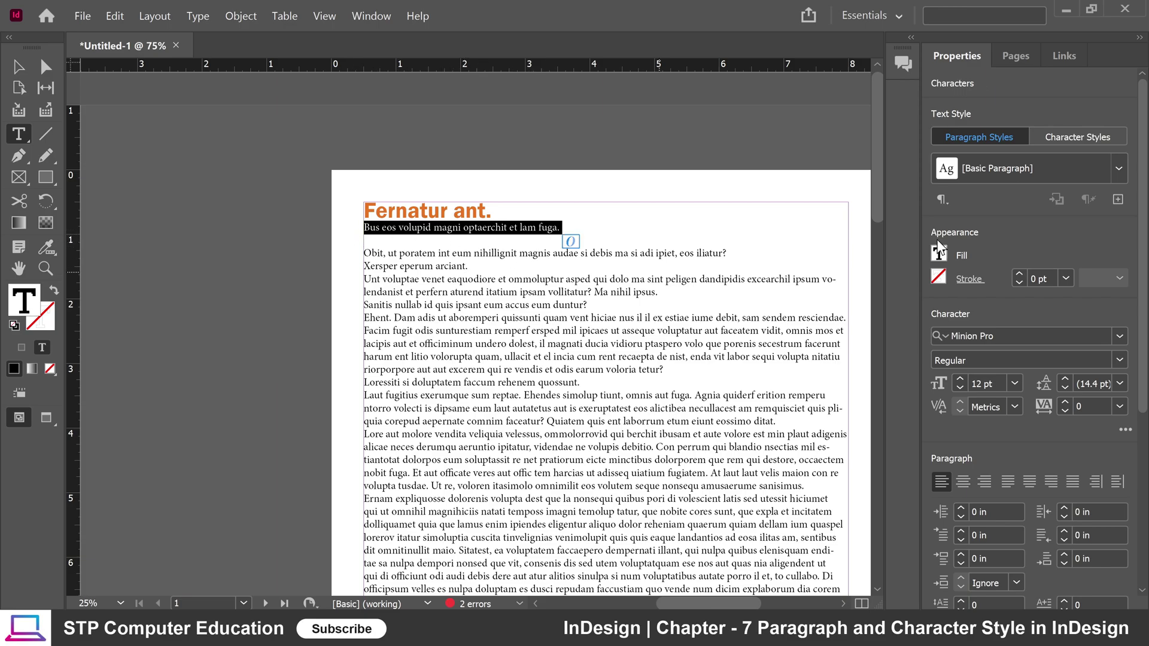
{"action": "key", "text": "ctrl+shift+period"}
{"action": "key", "text": "ctrl+shift+period"}
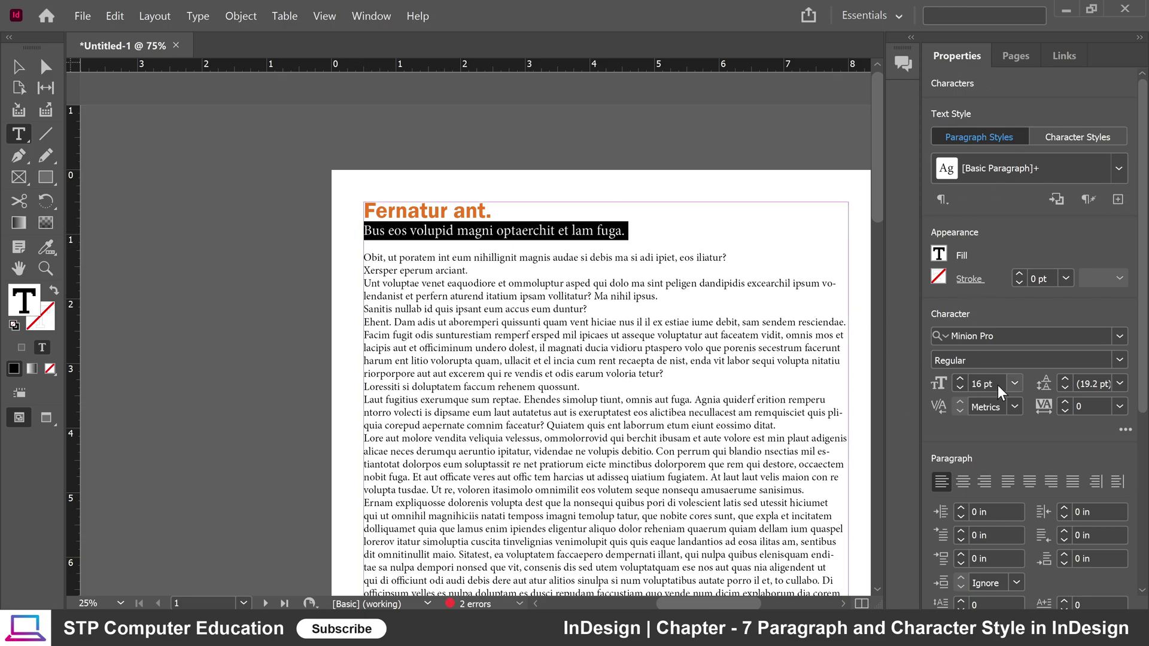
{"action": "left_click", "coordinate": [1014, 383]}
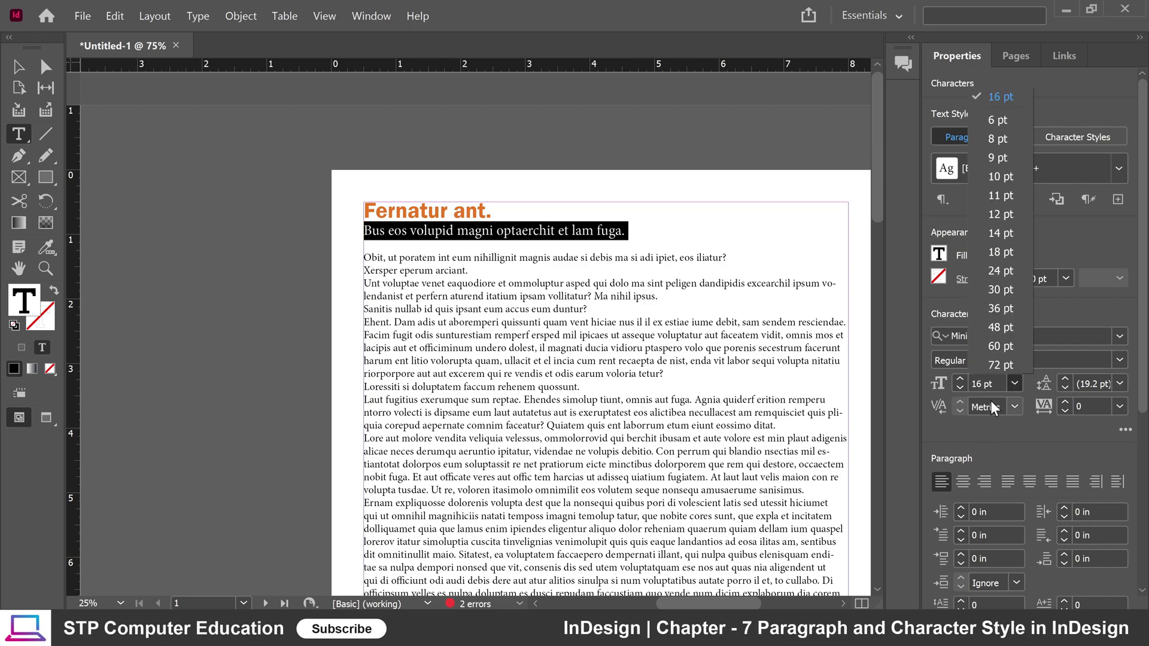
{"action": "left_click", "coordinate": [1000, 250]}
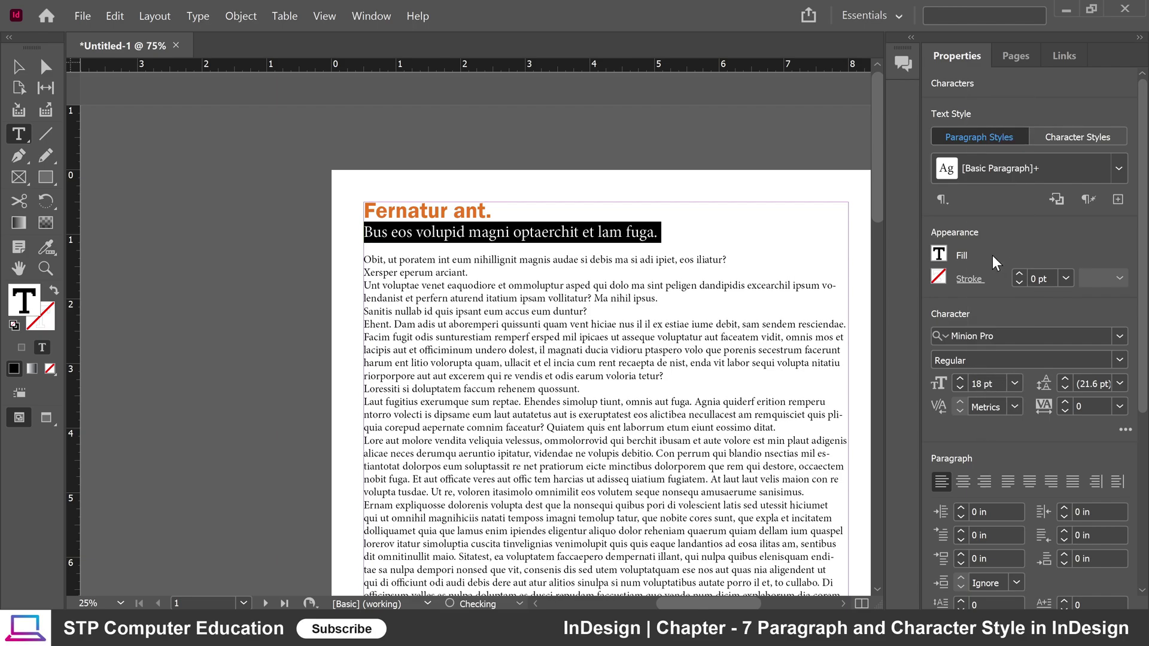
Step: Preview several fonts on the line below the heading "Fernatur ant." and set it to Roboto Medium
{"action": "left_click", "coordinate": [1120, 336]}
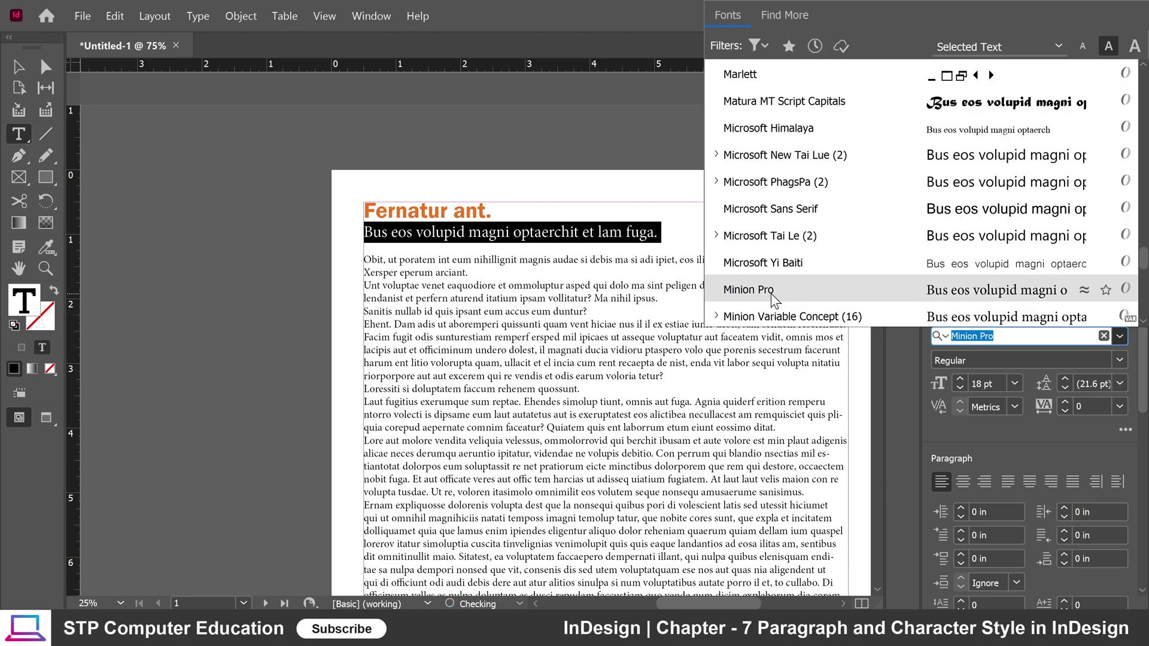
{"action": "scroll", "coordinate": [772, 296], "scroll_direction": "up", "scroll_amount": 4}
{"action": "scroll", "coordinate": [799, 266], "scroll_direction": "down", "scroll_amount": 1}
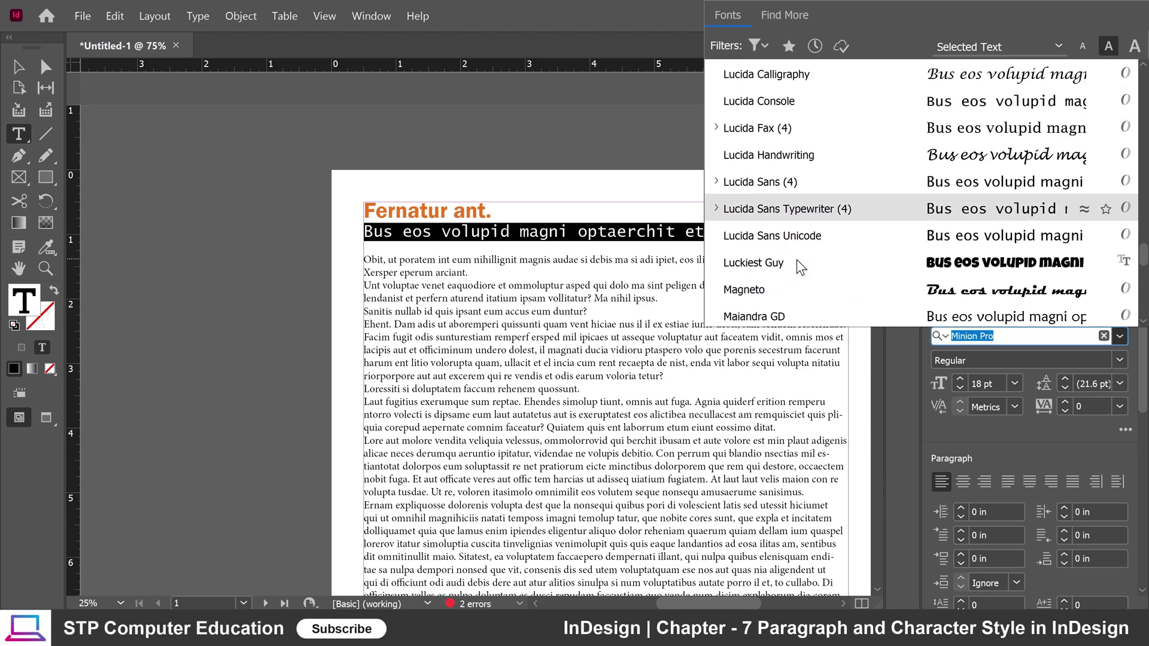
{"action": "scroll", "coordinate": [808, 267], "scroll_direction": "up", "scroll_amount": 3}
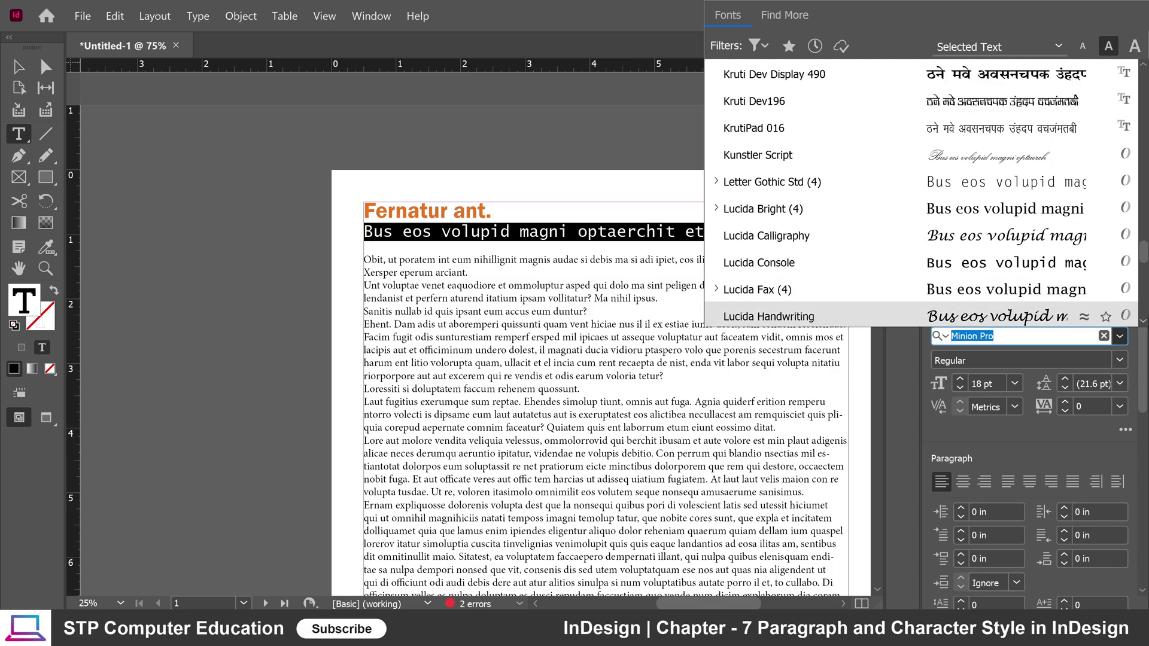
{"action": "scroll", "coordinate": [1011, 263], "scroll_direction": "up", "scroll_amount": 10}
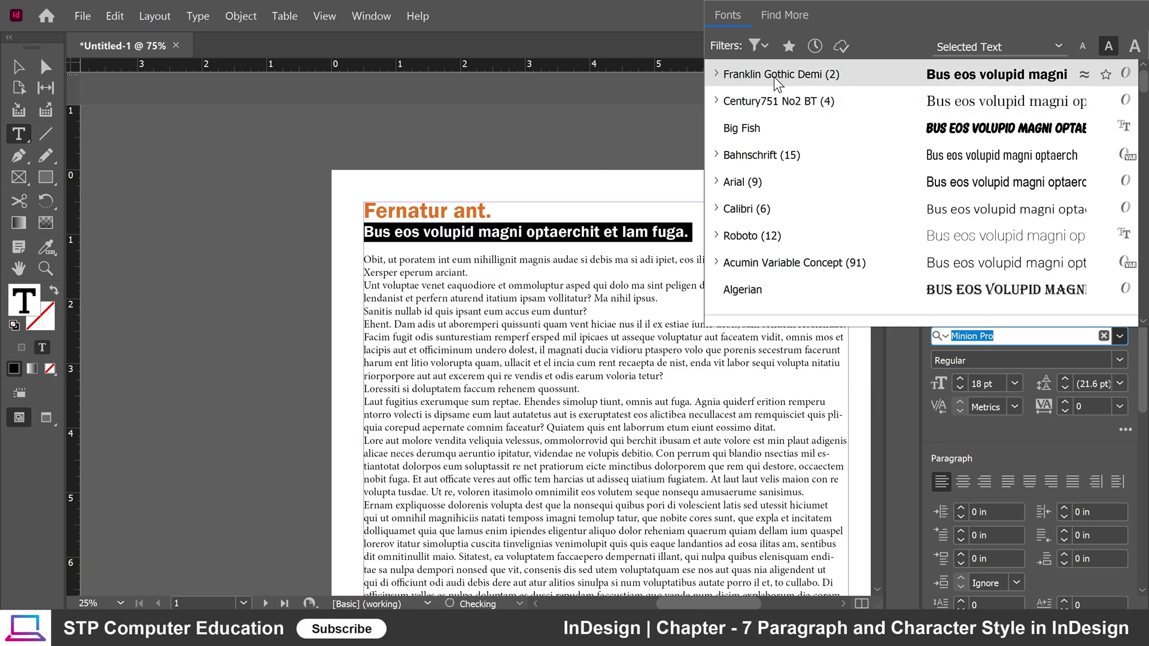
{"action": "left_click", "coordinate": [717, 74]}
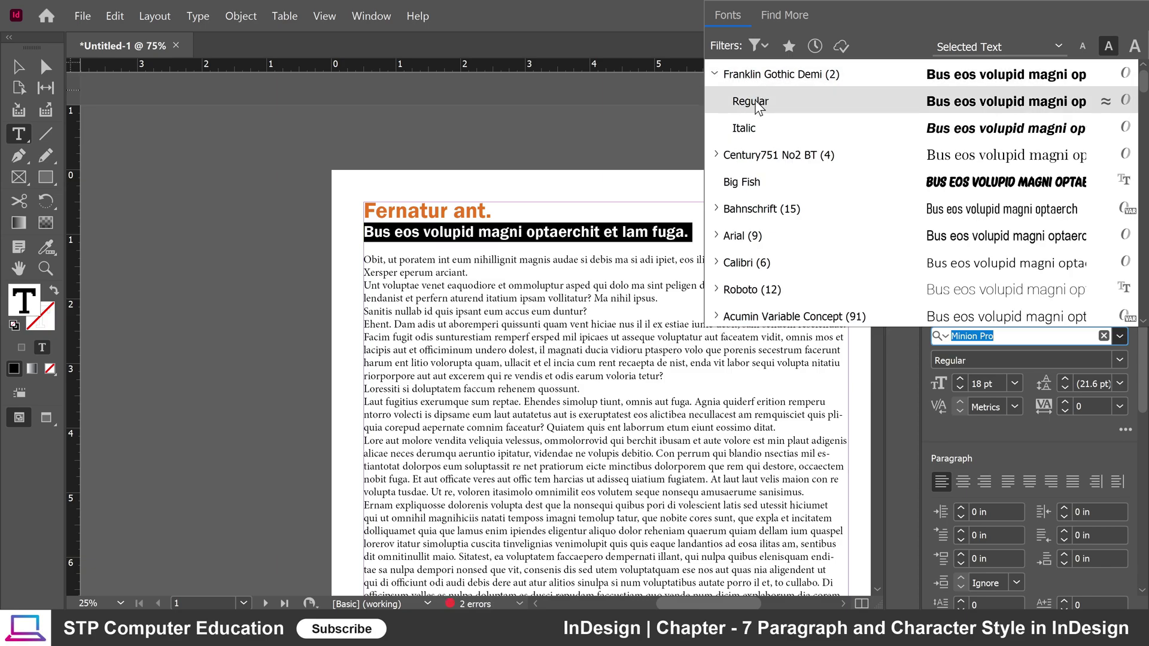
{"action": "left_click", "coordinate": [745, 128]}
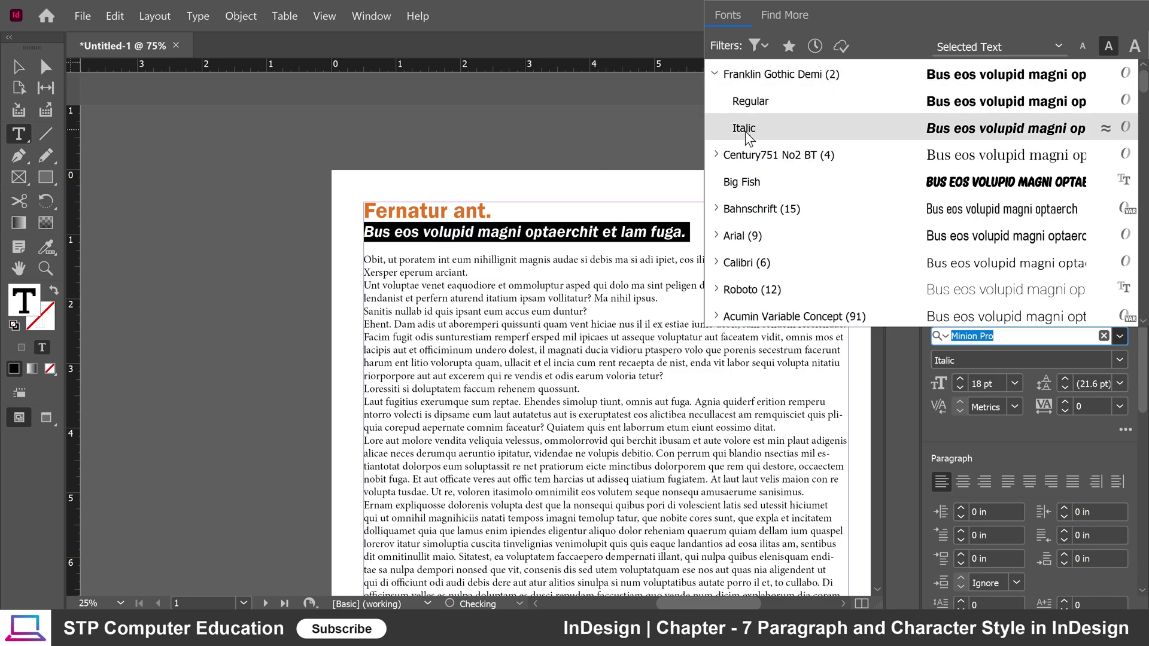
{"action": "left_click", "coordinate": [715, 73]}
{"action": "left_click", "coordinate": [717, 75]}
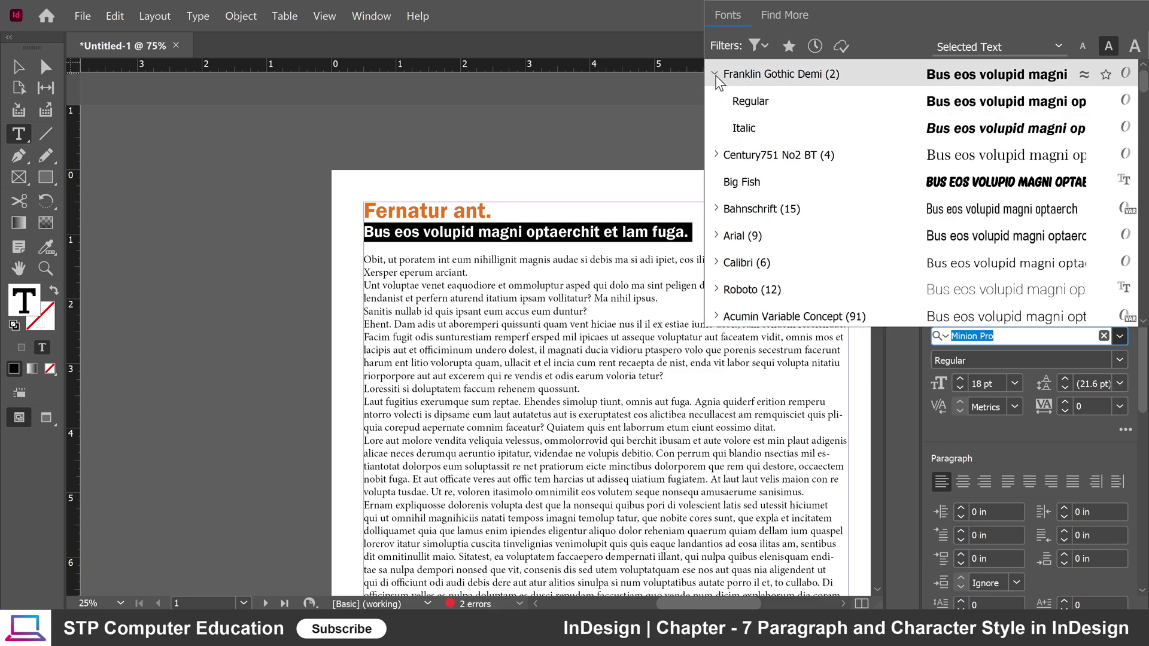
{"action": "left_click", "coordinate": [717, 74]}
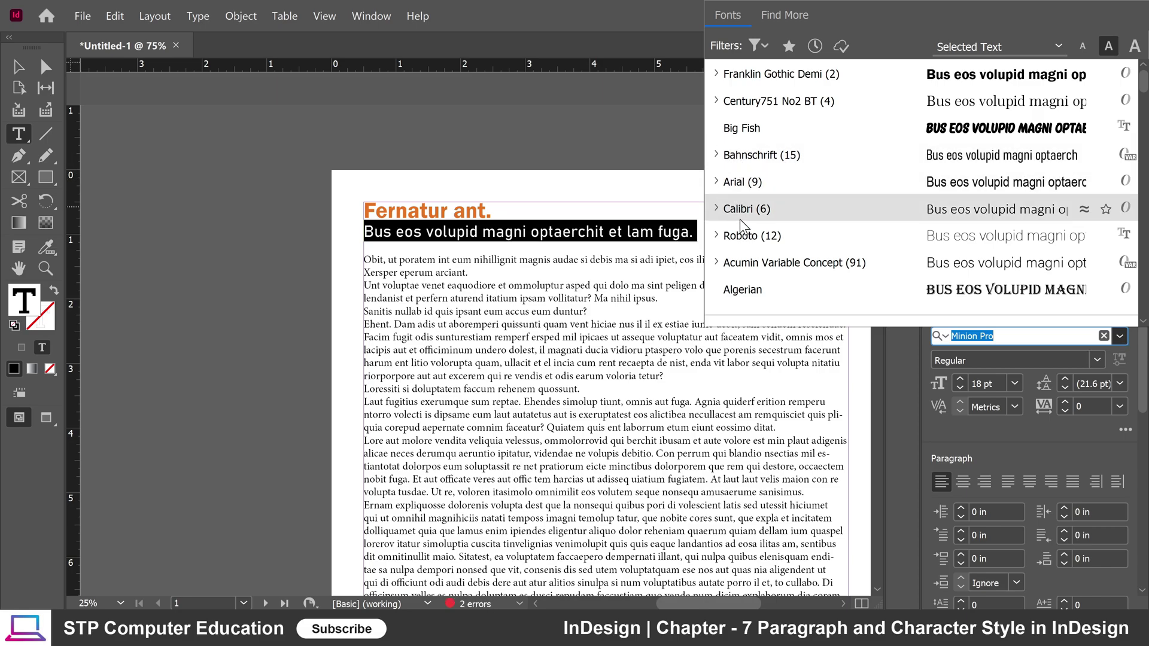
{"action": "left_click", "coordinate": [717, 236]}
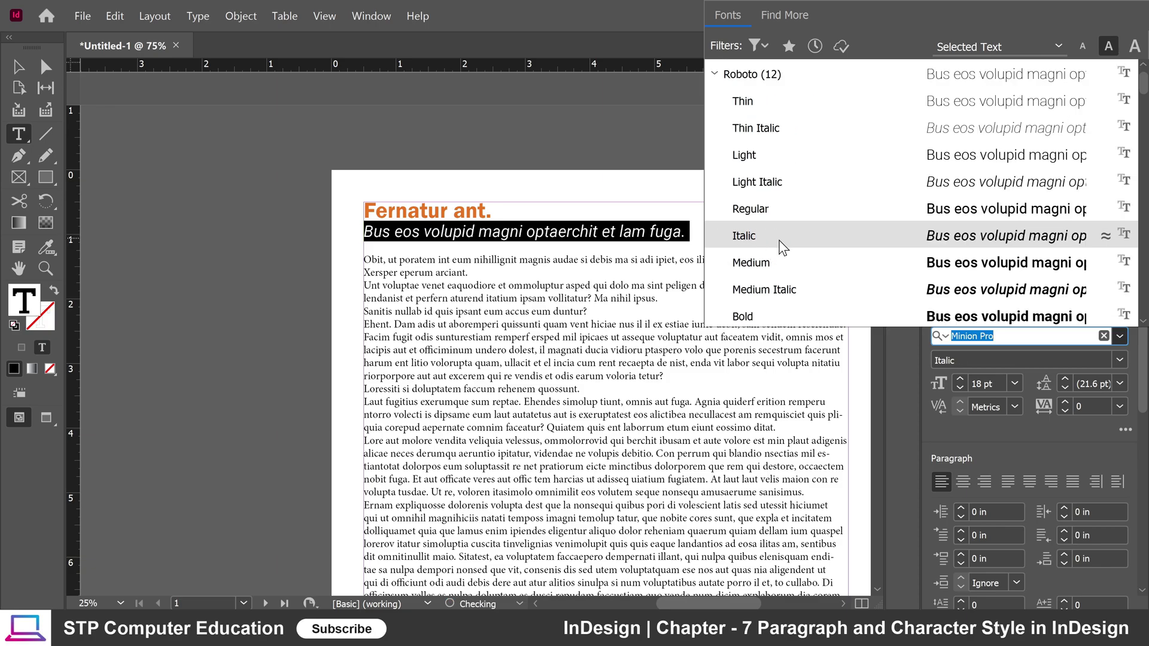
{"action": "left_click", "coordinate": [794, 269]}
{"action": "left_click", "coordinate": [366, 246]}
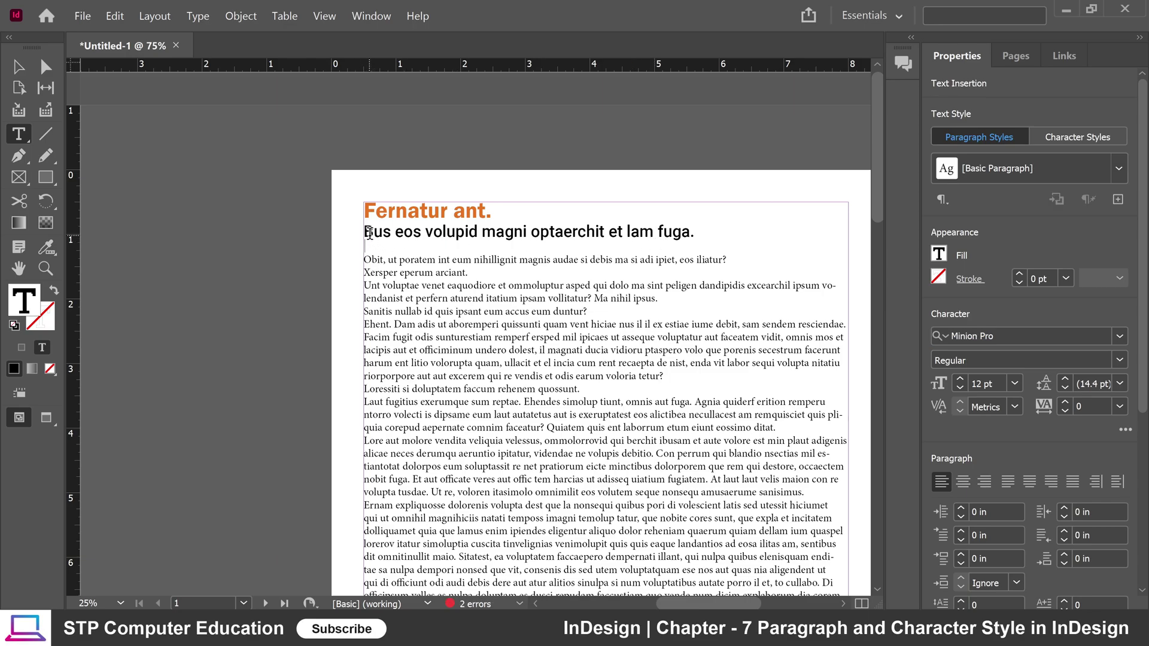
Step: Create a paragraph style named "Heading 2" from the formatted Roboto line on page 1 and check it in the style list
{"action": "mouse_move", "coordinate": [369, 233]}
{"action": "left_mouse_down"}
{"action": "mouse_move", "coordinate": [685, 235]}
{"action": "mouse_move", "coordinate": [363, 233]}
{"action": "left_mouse_up"}
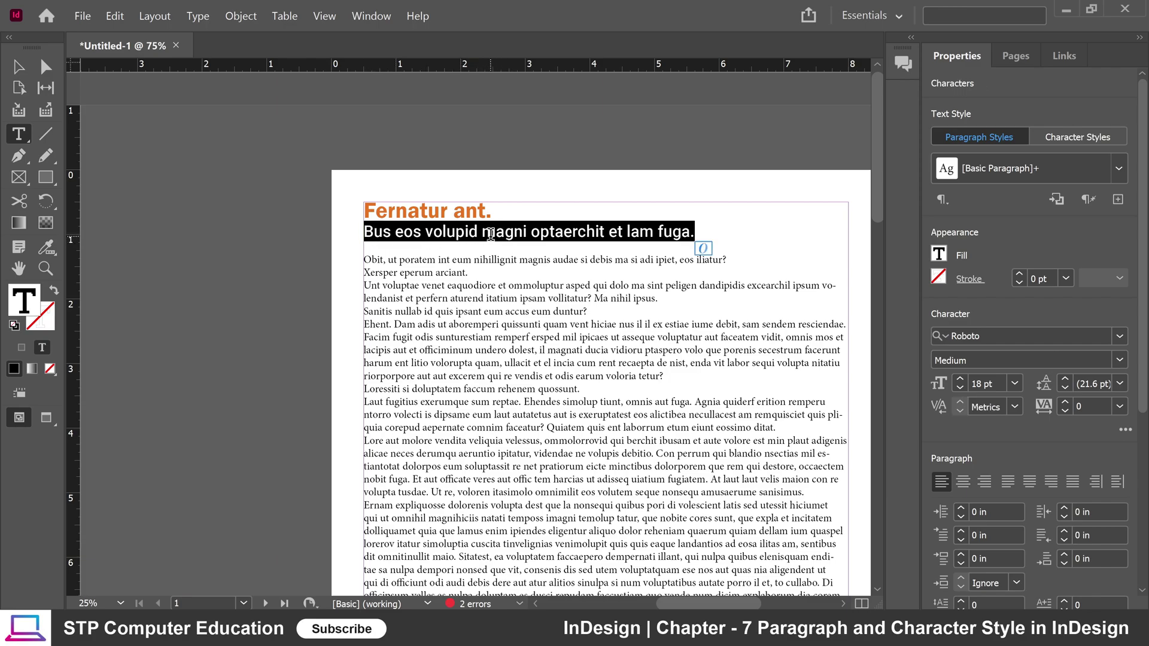
{"action": "left_click", "coordinate": [1118, 201]}
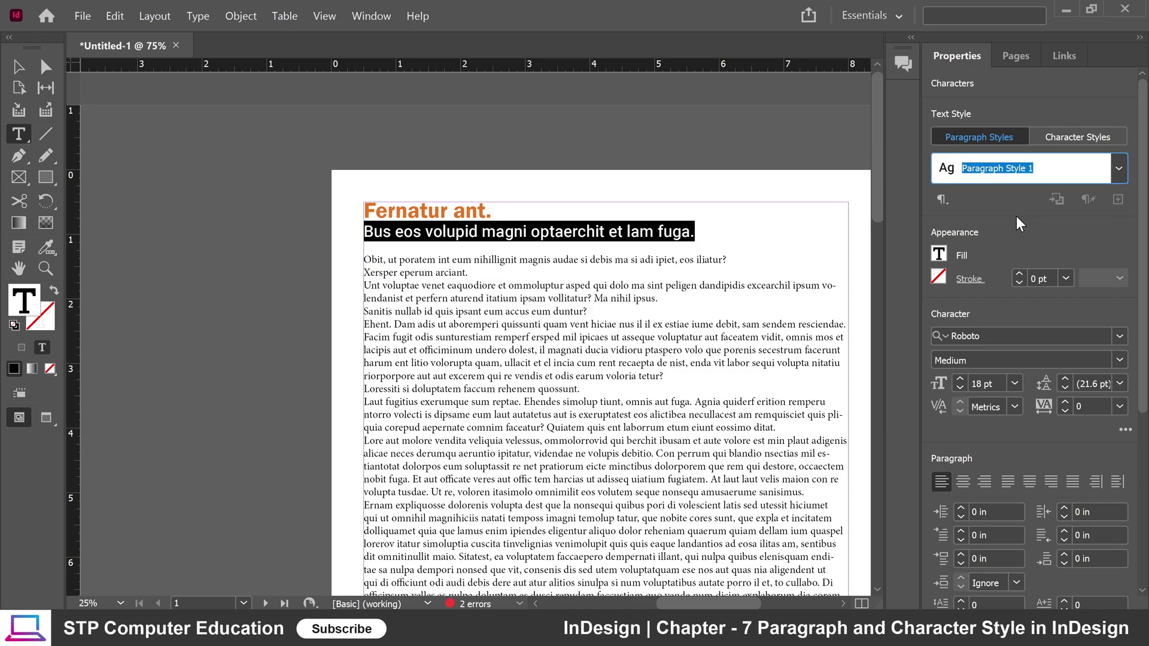
{"action": "type", "text": "Heading 2"}
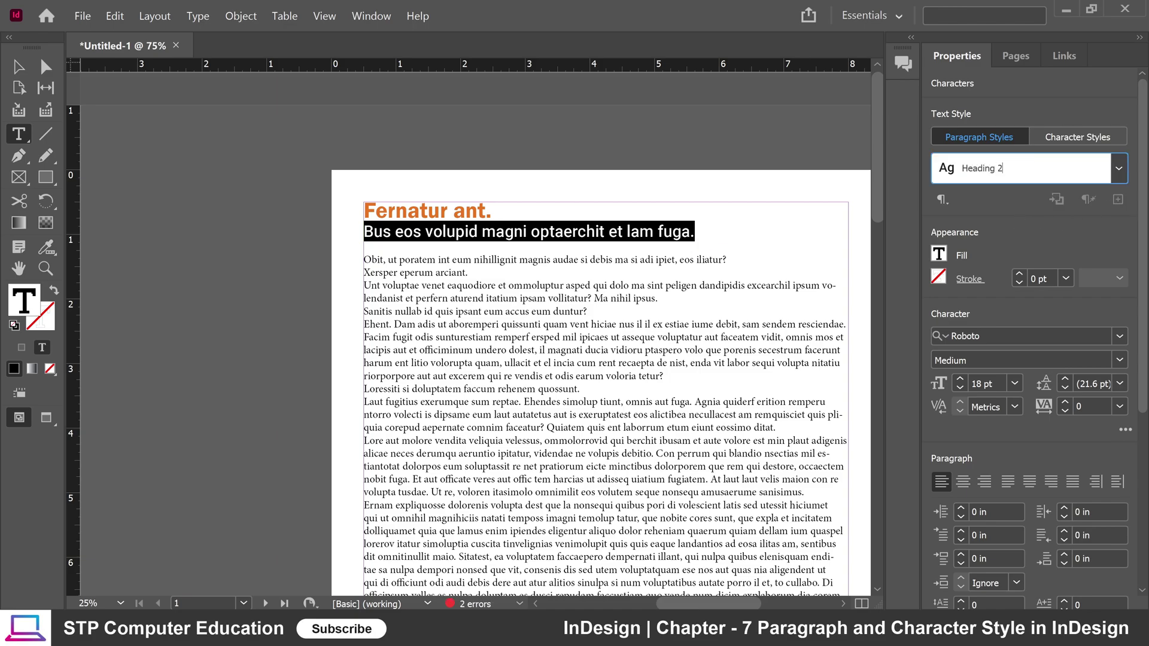
{"action": "key", "text": "Return"}
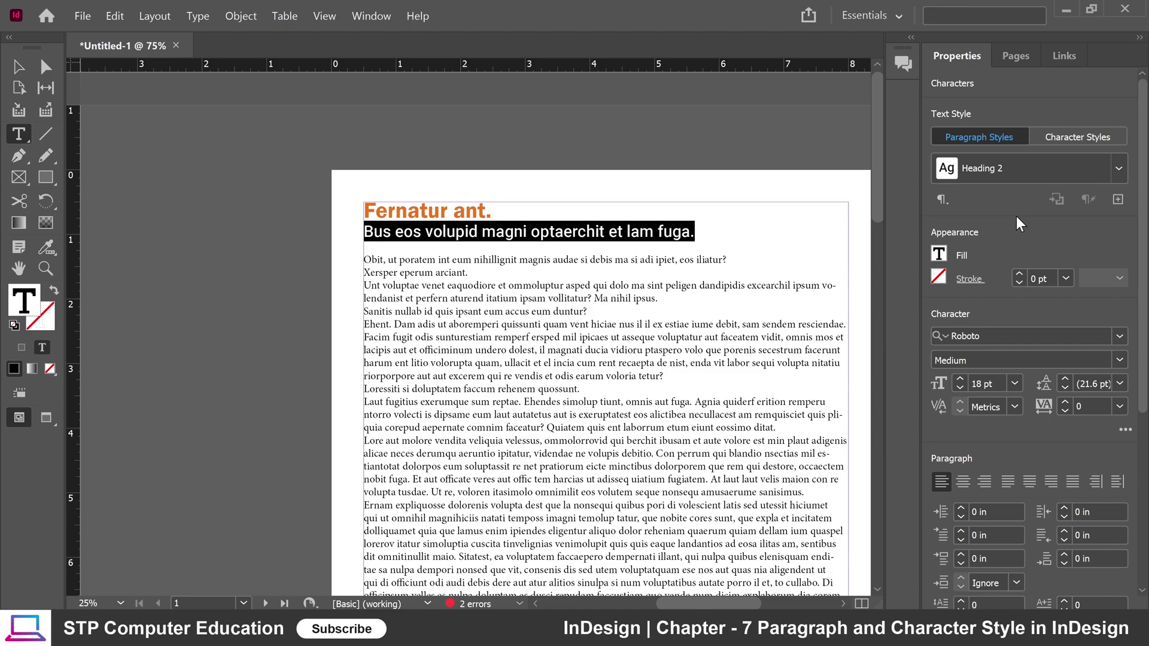
{"action": "left_click", "coordinate": [1118, 168]}
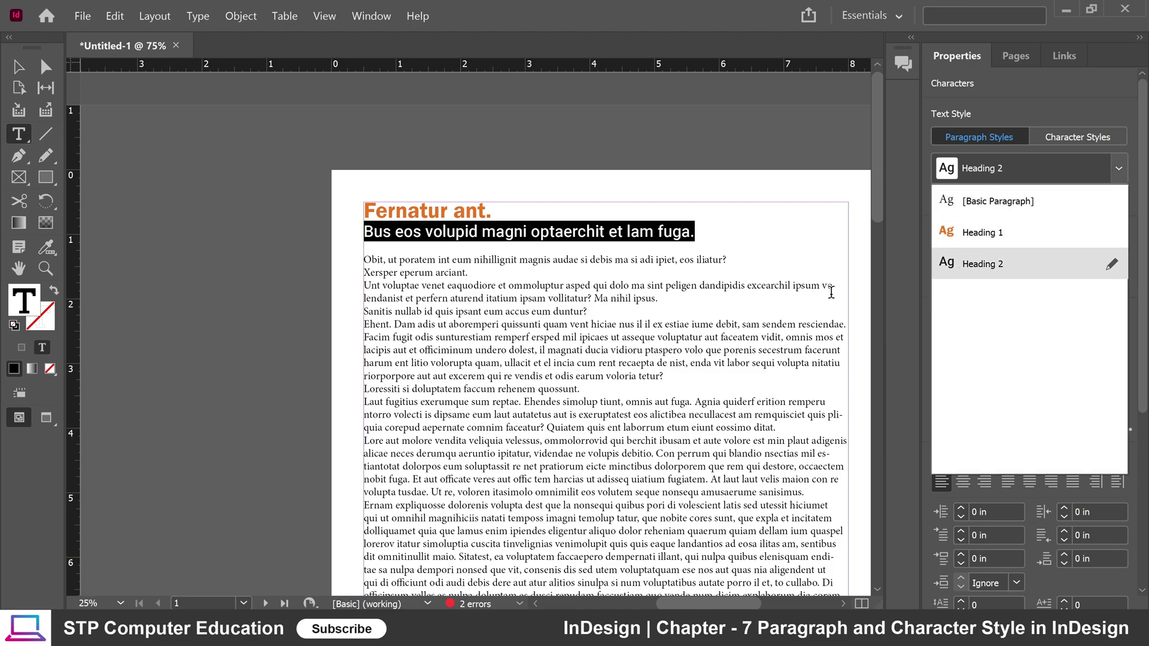
{"action": "left_click", "coordinate": [667, 229]}
Step: On page 2, break "alicipi ciumque necte et maion cuptur reptatatem" onto its own line followed by an empty line
{"action": "scroll", "coordinate": [515, 317], "scroll_direction": "down", "scroll_amount": 5}
{"action": "scroll", "coordinate": [515, 324], "scroll_direction": "down", "scroll_amount": 9}
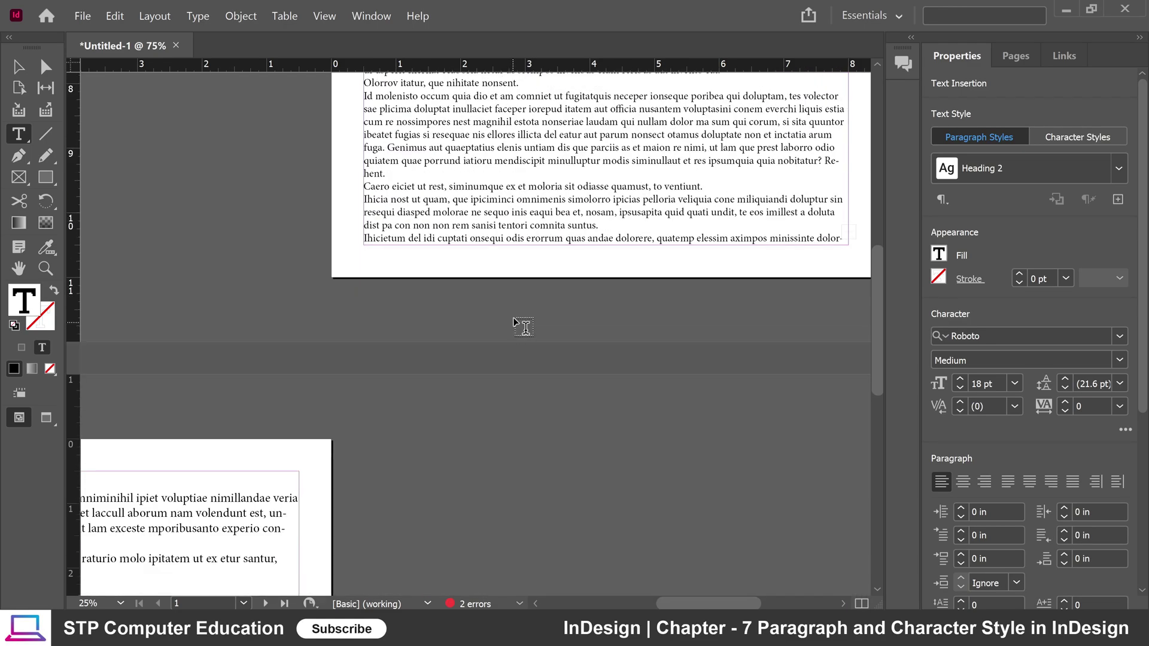
{"action": "left_click_drag", "start_coordinate": [446, 361], "coordinate": [739, 242]}
{"action": "left_click_drag", "start_coordinate": [477, 355], "coordinate": [481, 372]}
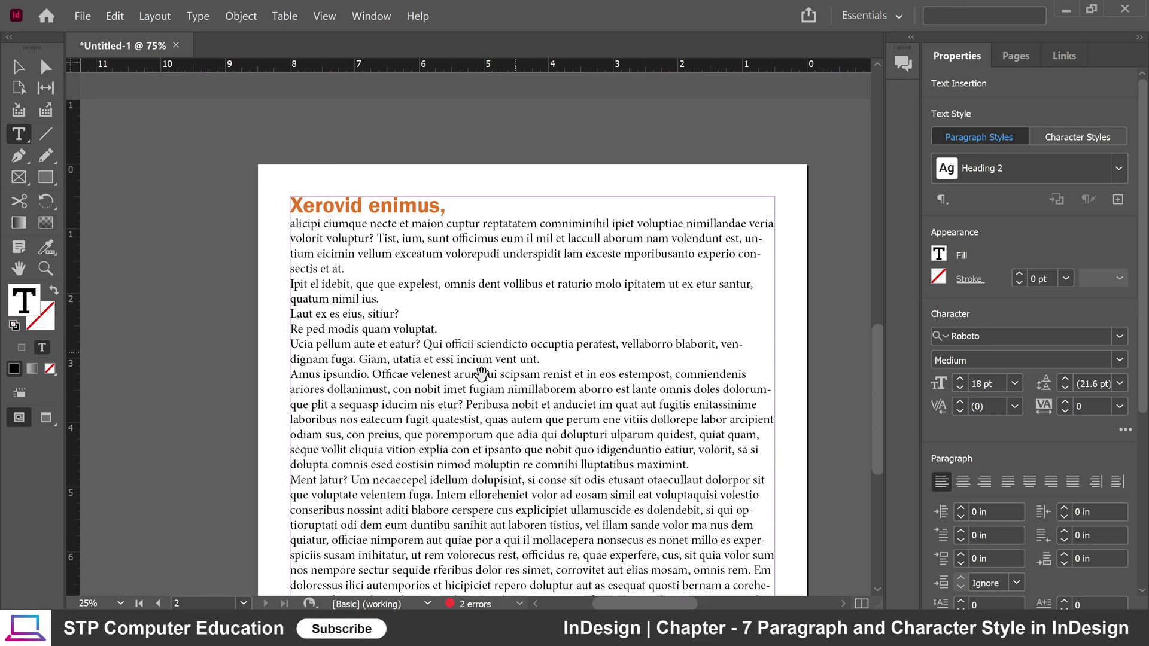
{"action": "left_click", "coordinate": [542, 226]}
{"action": "key", "text": "Return"}
{"action": "key", "text": "Return"}
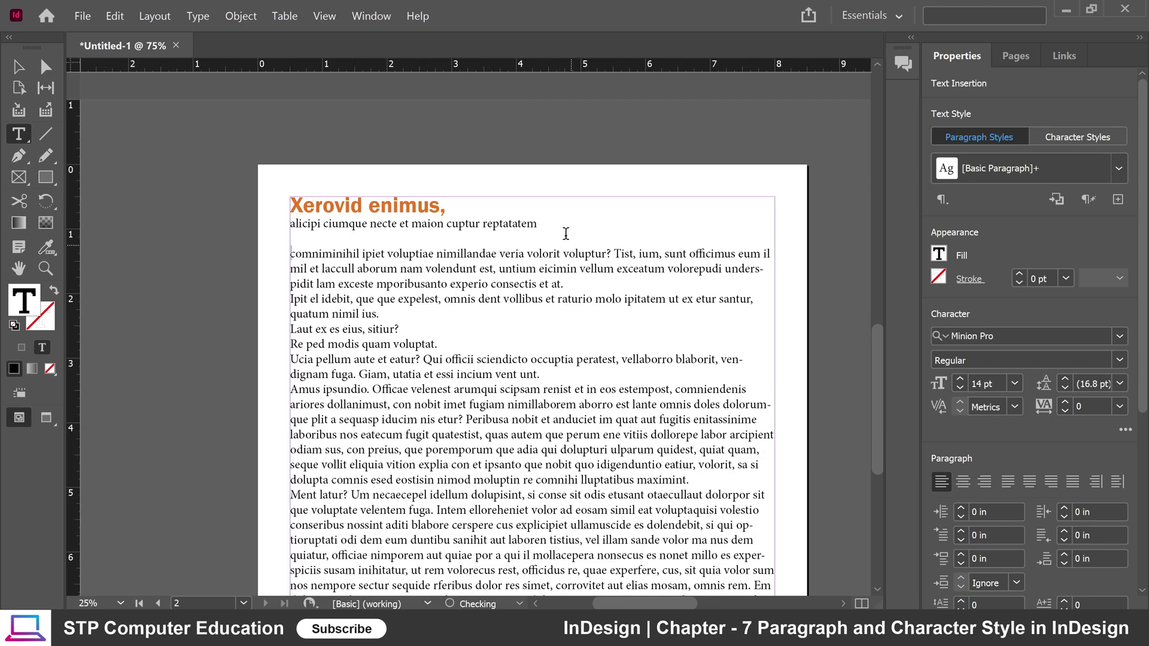
Step: Apply the Heading 2 paragraph style to the line "alicipi ciumque necte et maion cuptur reptatatem" on page 2
{"action": "triple_click", "coordinate": [550, 226]}
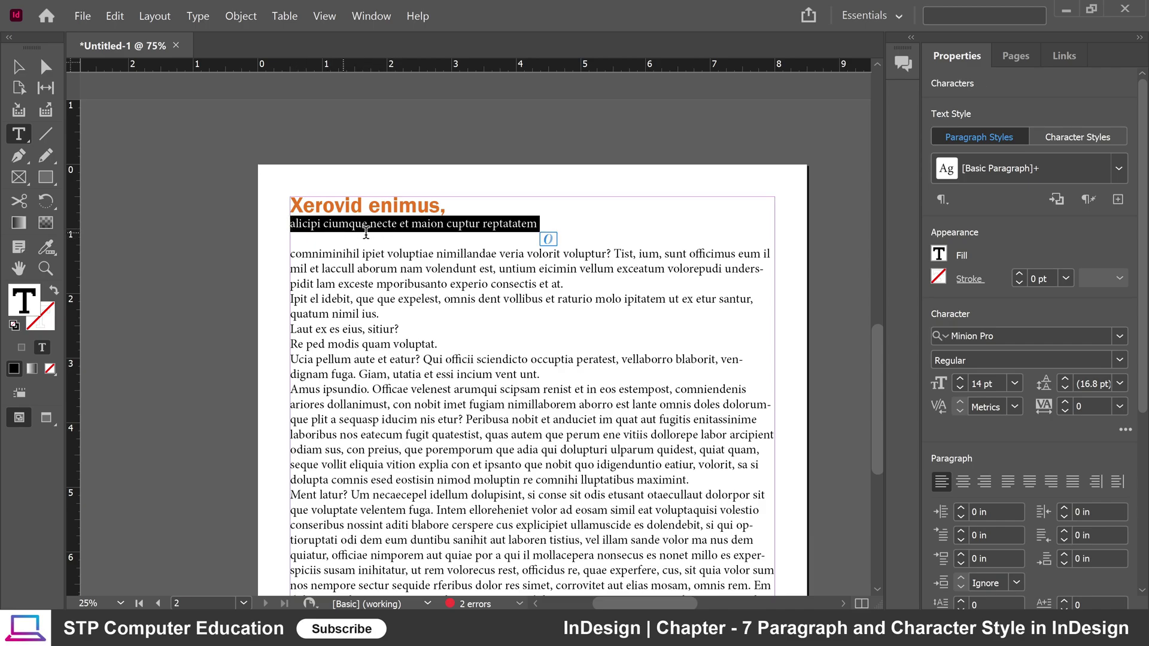
{"action": "left_click", "coordinate": [1112, 180]}
{"action": "left_click", "coordinate": [979, 264]}
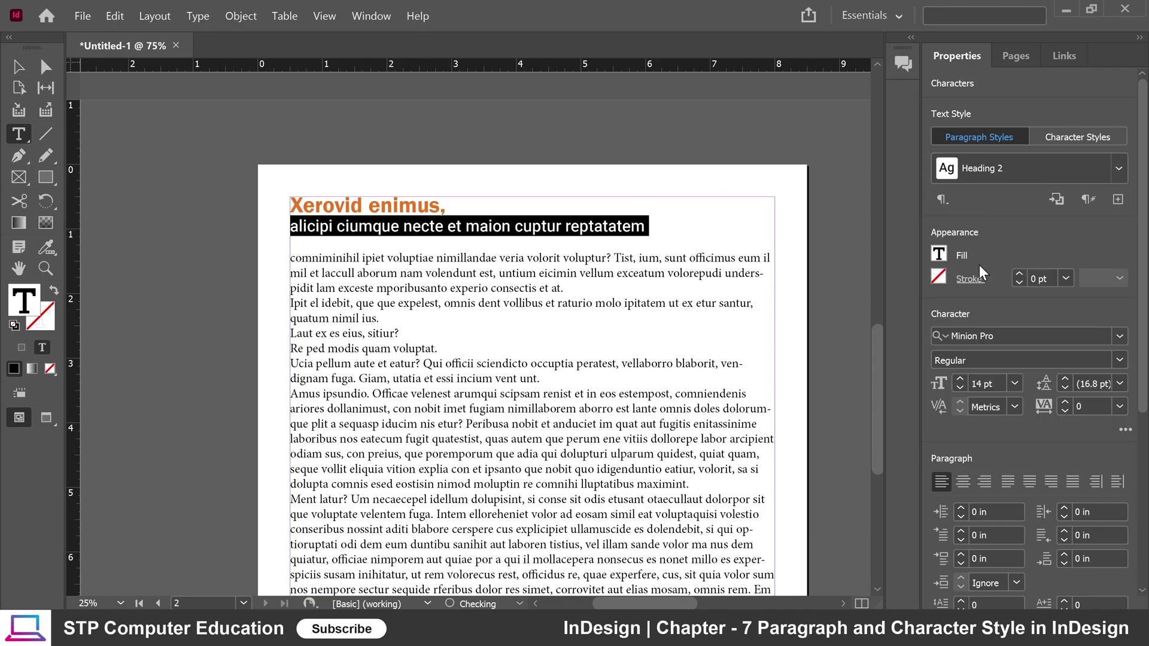
{"action": "left_click", "coordinate": [570, 225]}
Step: Compare the heading and subheading on page 2 with those on page 1, and check the paragraph style of "Fernatur ant."
{"action": "scroll", "coordinate": [504, 320], "scroll_direction": "up", "scroll_amount": 4}
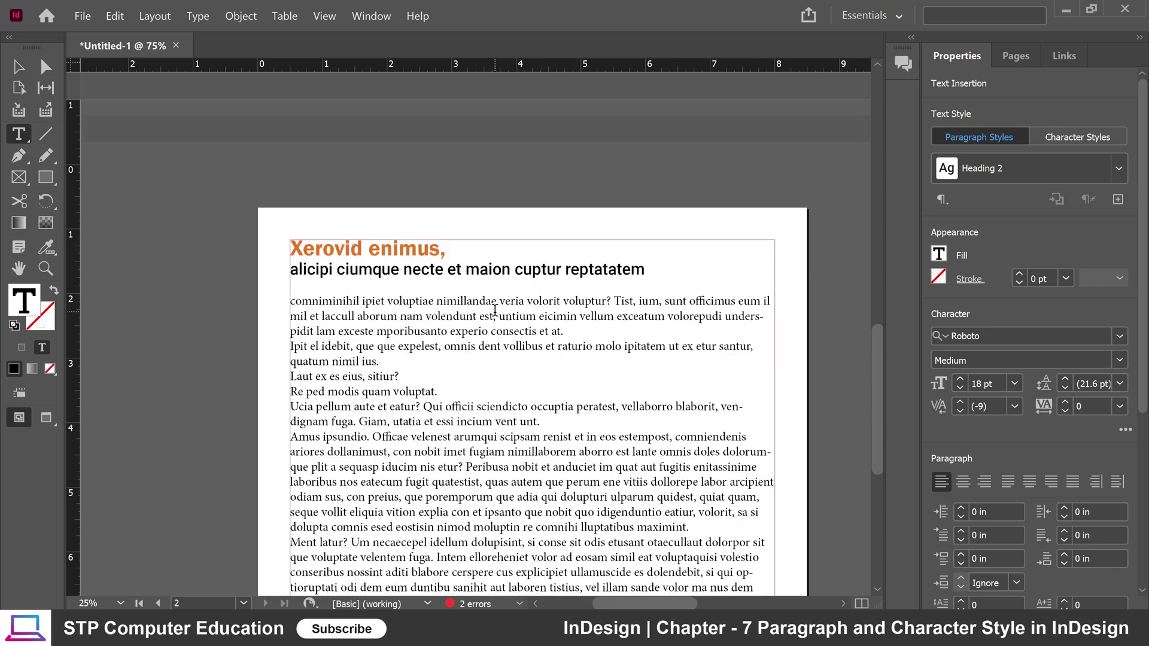
{"action": "scroll", "coordinate": [494, 302], "scroll_direction": "up", "scroll_amount": 2}
{"action": "scroll", "coordinate": [494, 293], "scroll_direction": "down", "scroll_amount": 5}
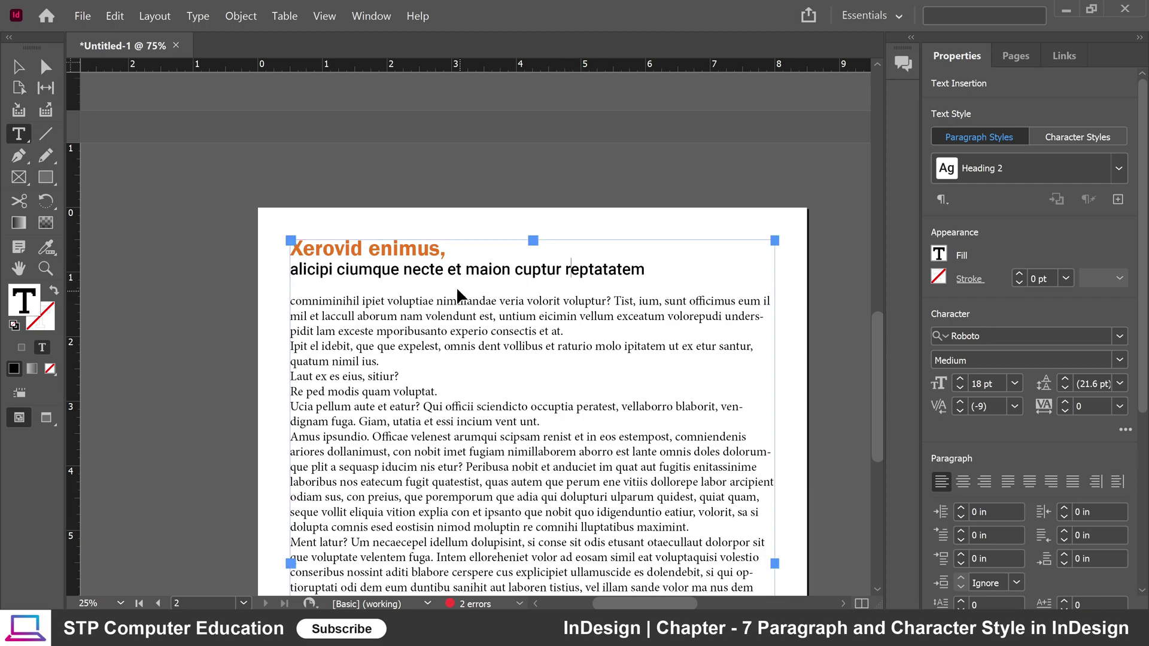
{"action": "scroll", "coordinate": [456, 286], "scroll_direction": "right", "scroll_amount": 3}
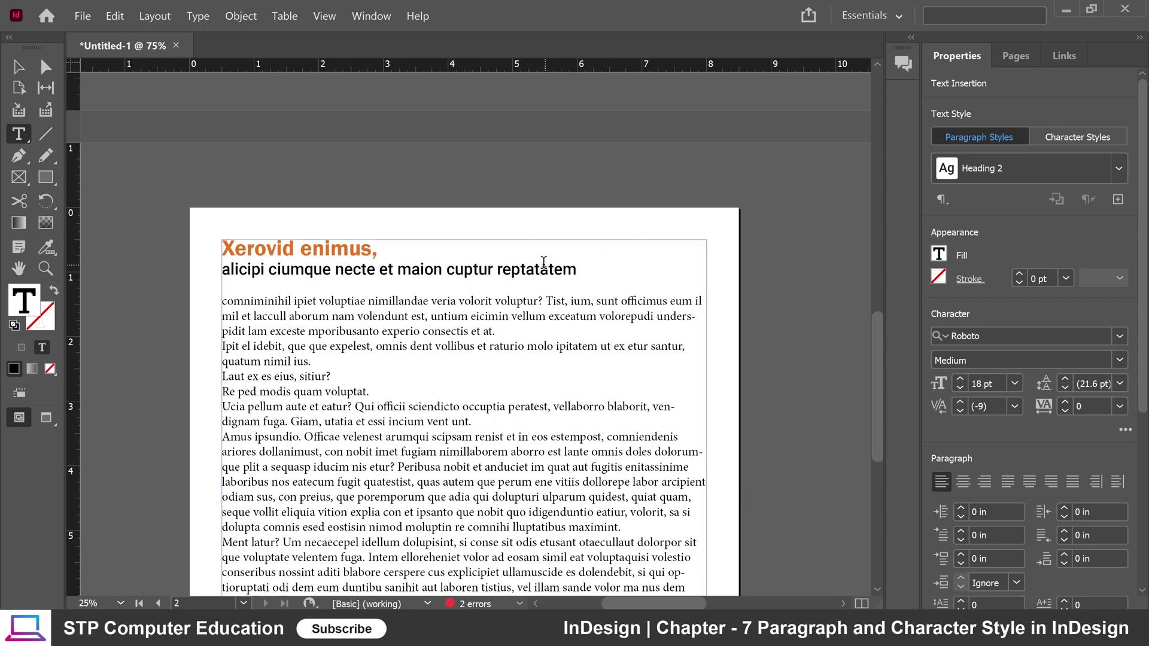
{"action": "left_click_drag", "start_coordinate": [459, 283], "coordinate": [518, 200]}
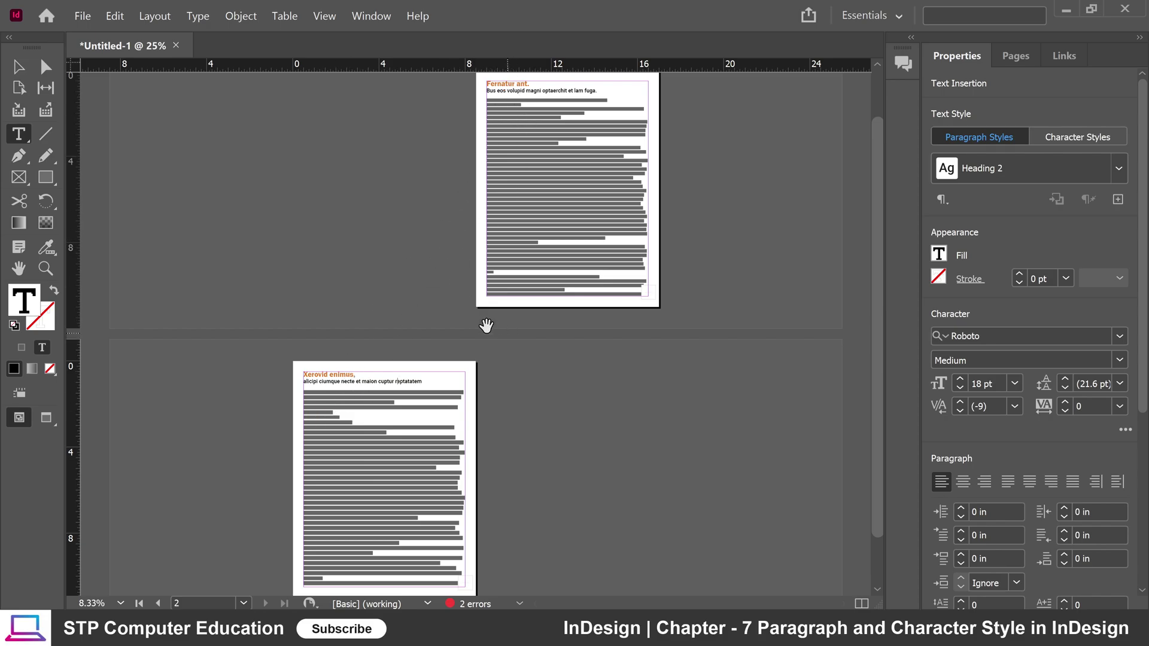
{"action": "key", "text": "ctrl+equal"}
{"action": "key", "text": "ctrl+equal"}
{"action": "key", "text": "ctrl+equal"}
{"action": "key", "text": "ctrl+equal"}
{"action": "key", "text": "ctrl+equal"}
{"action": "key", "text": "ctrl+equal"}
{"action": "key", "text": "ctrl+equal"}
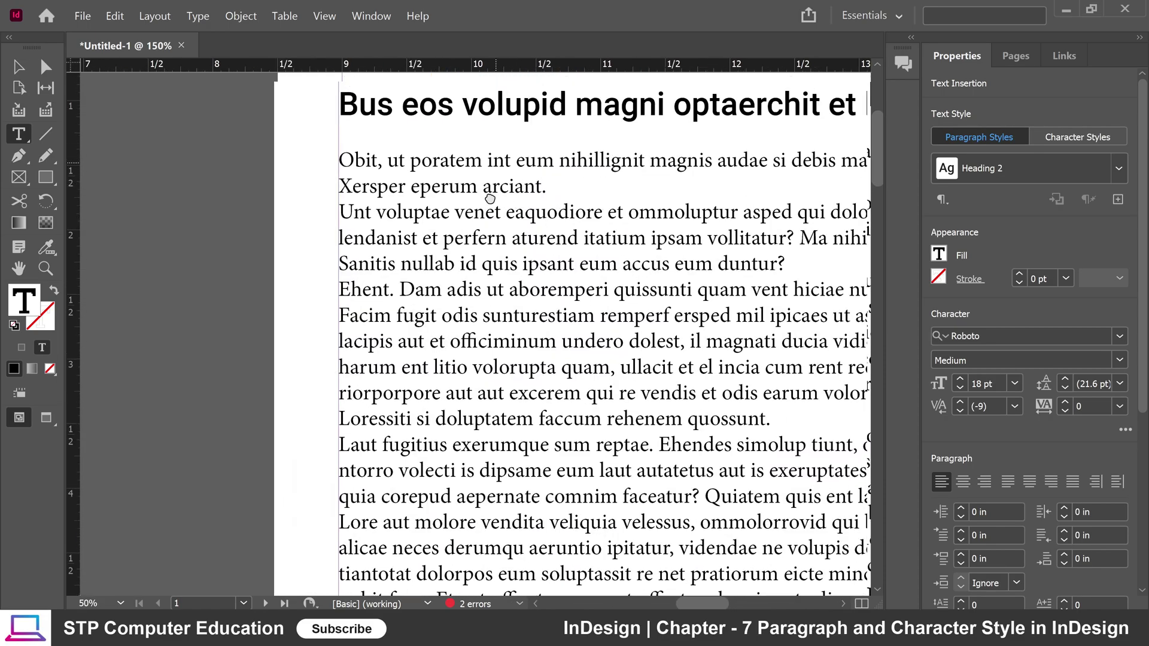
{"action": "left_click_drag", "start_coordinate": [490, 199], "coordinate": [376, 326]}
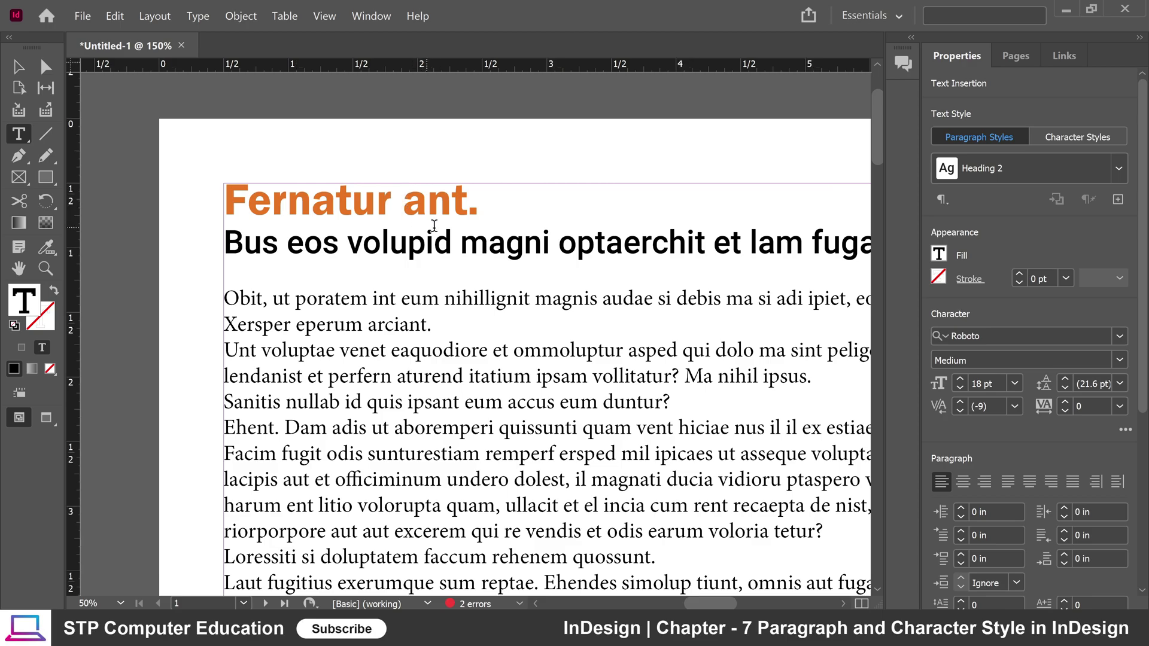
{"action": "left_click", "coordinate": [434, 206]}
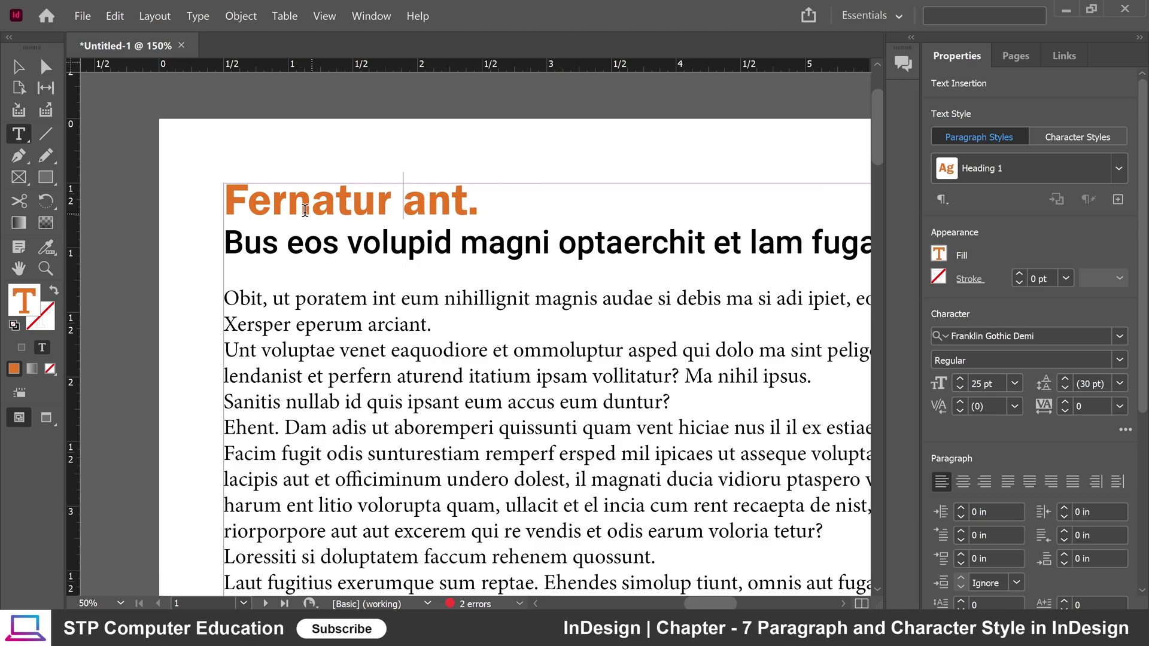
{"action": "left_click_drag", "start_coordinate": [273, 208], "coordinate": [408, 208]}
{"action": "left_click", "coordinate": [447, 203]}
{"action": "left_click_drag", "start_coordinate": [272, 204], "coordinate": [427, 212]}
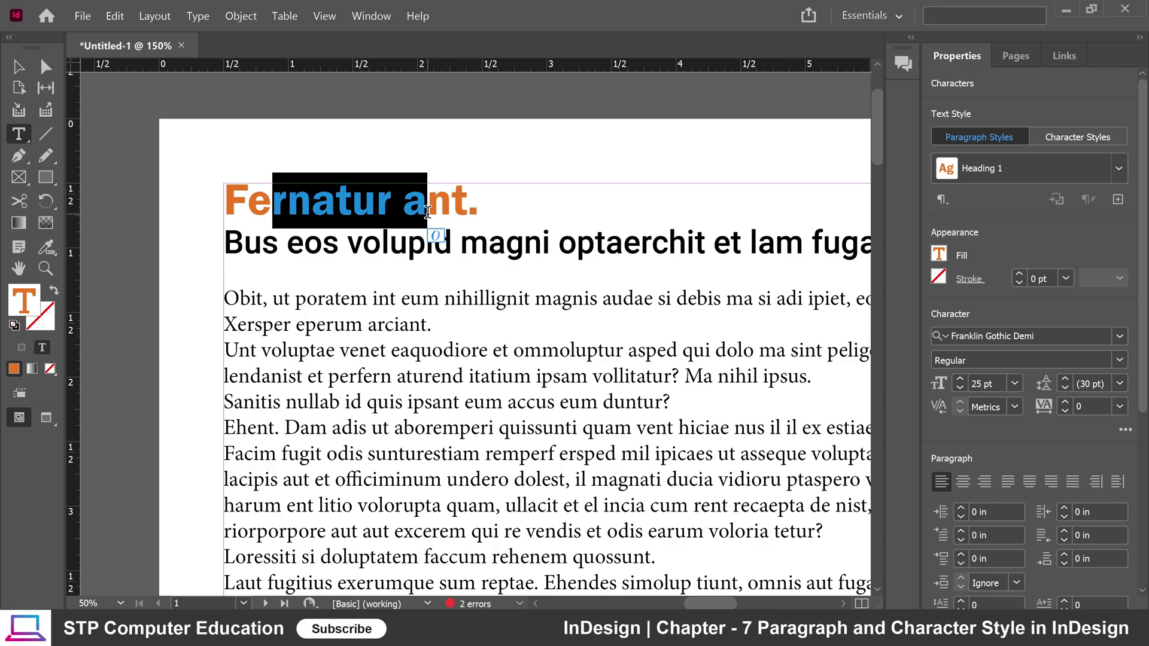
{"action": "left_click", "coordinate": [338, 205]}
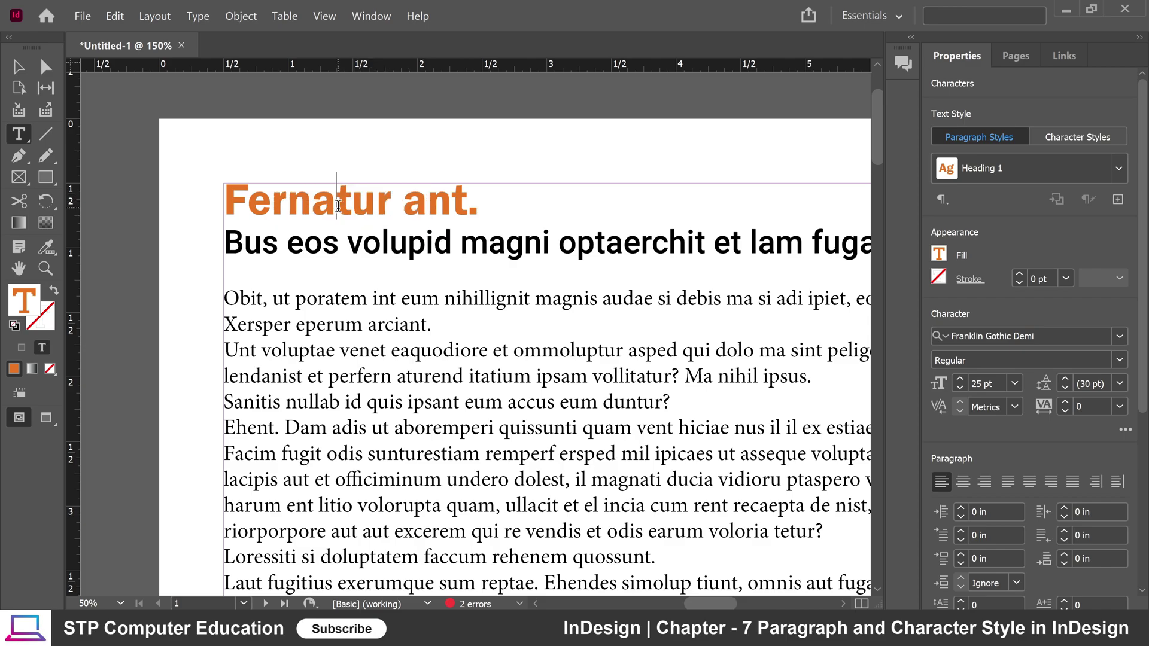
{"action": "left_click_drag", "start_coordinate": [228, 199], "coordinate": [479, 200]}
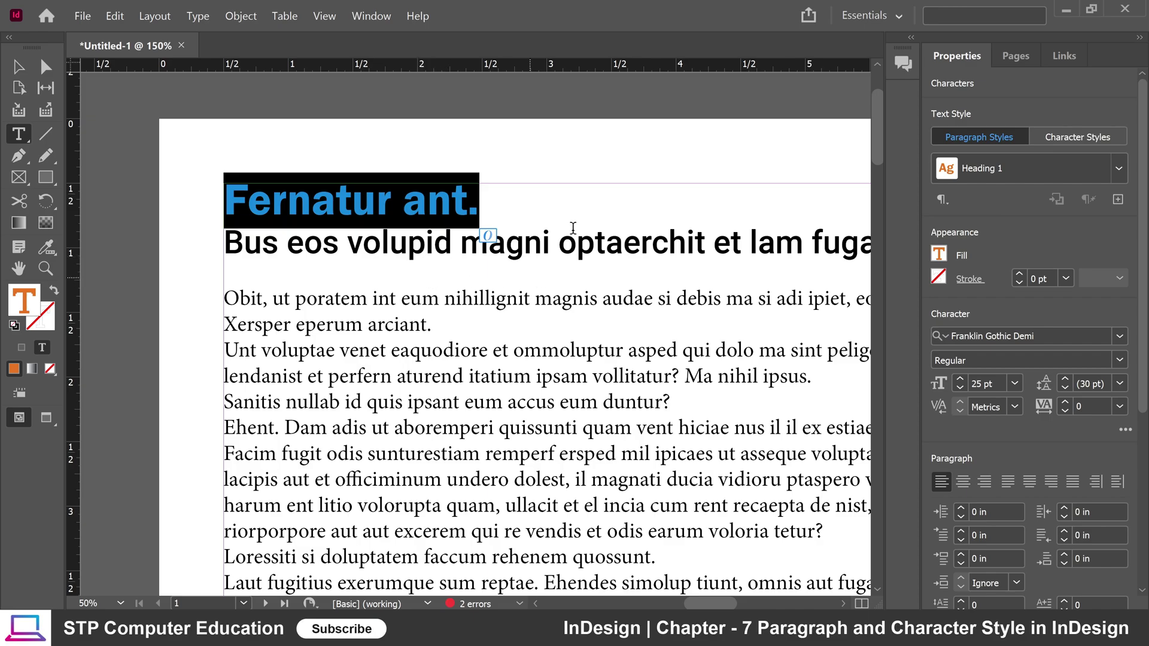
Step: Set the font of the page 1 heading "Fernatur ant." to Roboto Black
{"action": "left_click_drag", "start_coordinate": [225, 200], "coordinate": [482, 204]}
{"action": "left_click", "coordinate": [1120, 335]}
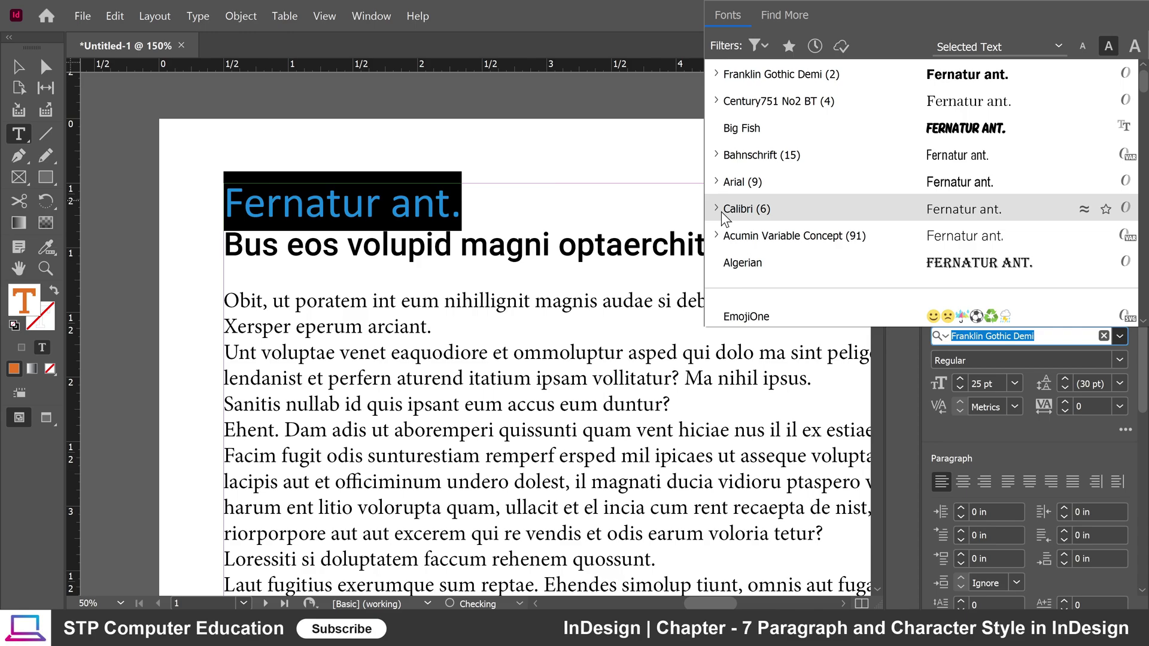
{"action": "scroll", "coordinate": [742, 119], "scroll_direction": "up", "scroll_amount": 1}
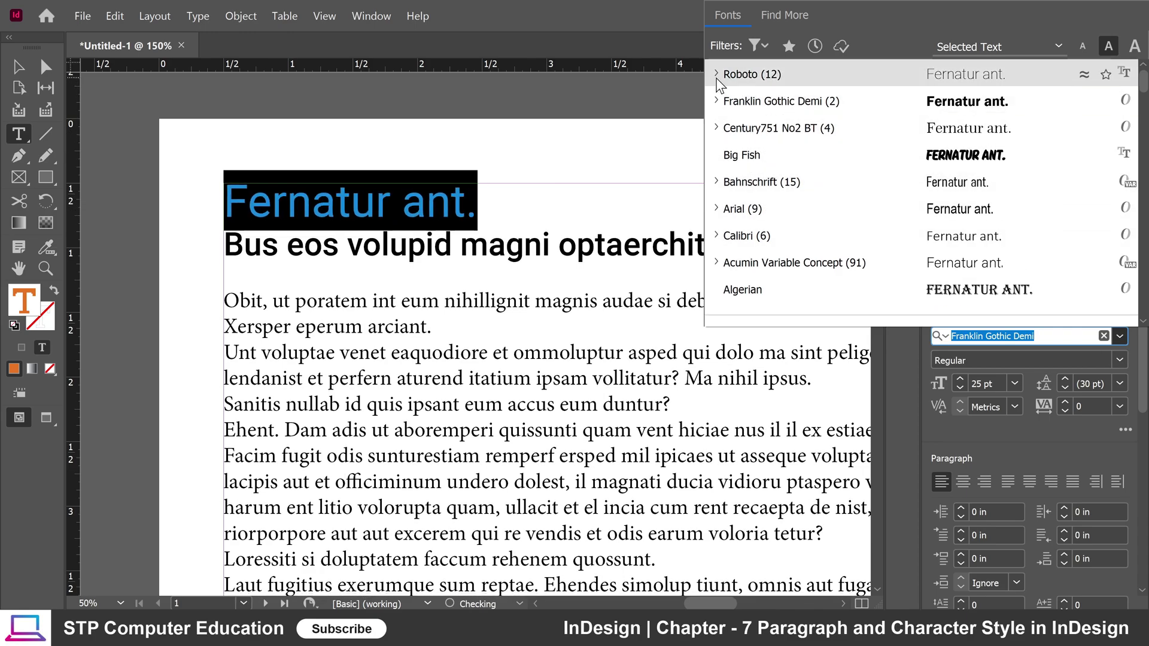
{"action": "left_click", "coordinate": [713, 74]}
{"action": "scroll", "coordinate": [818, 251], "scroll_direction": "down", "scroll_amount": 1}
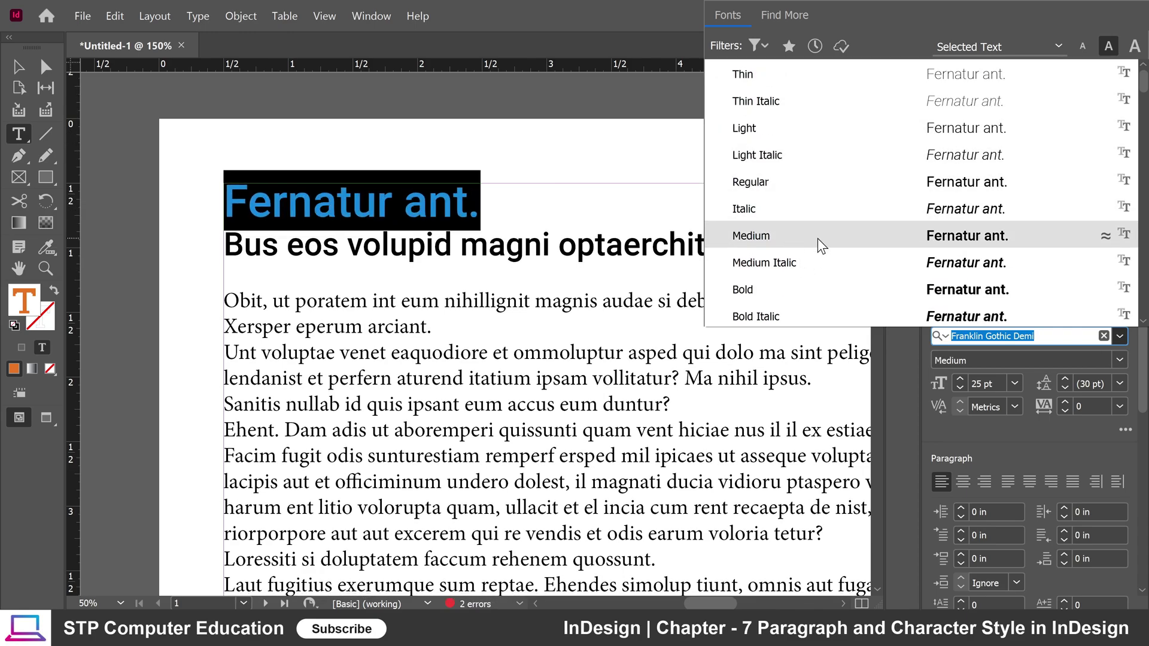
{"action": "scroll", "coordinate": [818, 242], "scroll_direction": "down", "scroll_amount": 1}
{"action": "scroll", "coordinate": [824, 277], "scroll_direction": "down", "scroll_amount": 2}
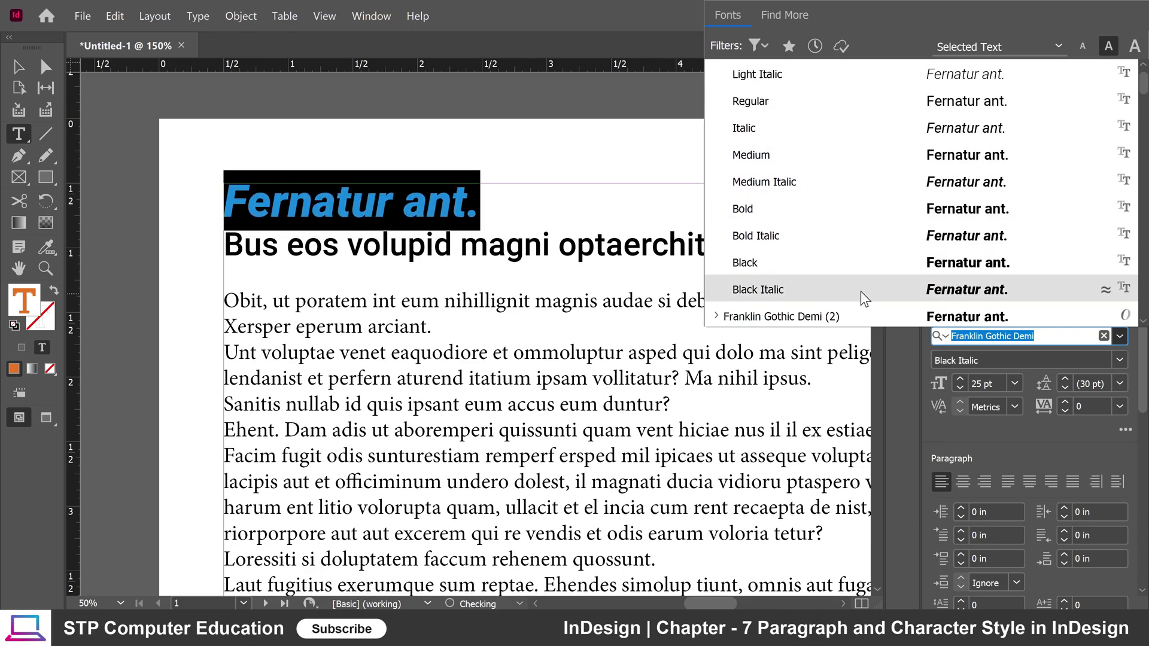
{"action": "left_click", "coordinate": [764, 264]}
{"action": "left_click", "coordinate": [430, 210]}
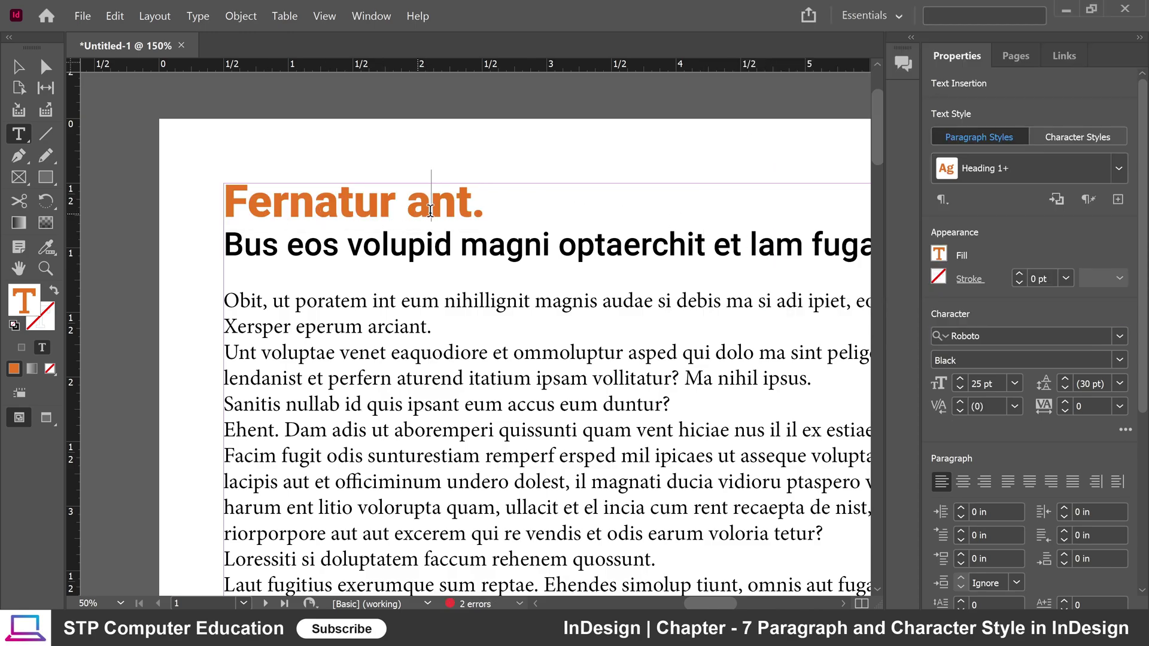
Step: Set the font of the whole page 1 heading "Fernatur ant." to Big Fish
{"action": "left_click_drag", "start_coordinate": [485, 202], "coordinate": [212, 205]}
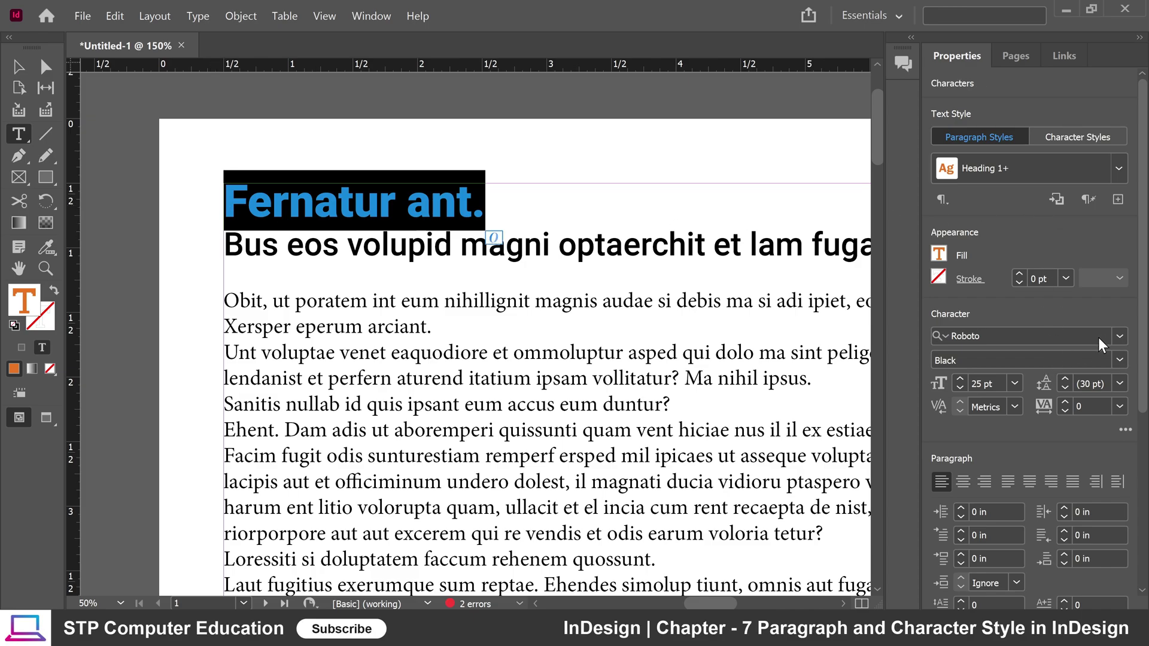
{"action": "left_click", "coordinate": [1116, 334]}
{"action": "left_click", "coordinate": [859, 160]}
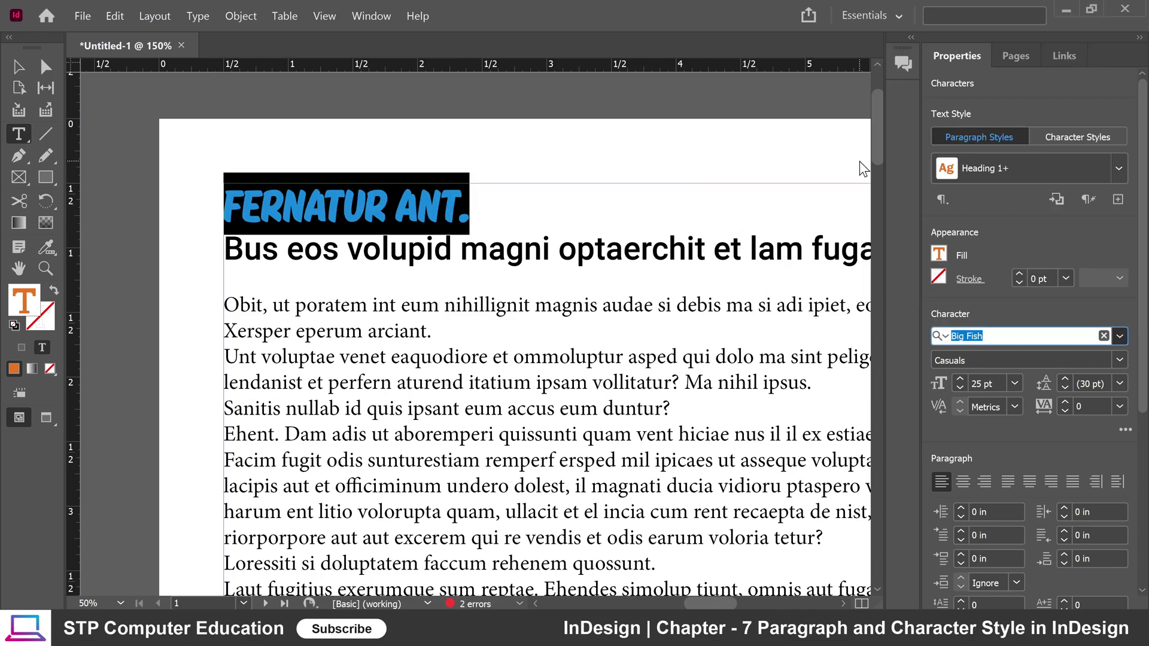
{"action": "left_click", "coordinate": [387, 227]}
Step: Check the paragraph style of the page 1 heading for a local override
{"action": "left_click_drag", "start_coordinate": [228, 201], "coordinate": [473, 216]}
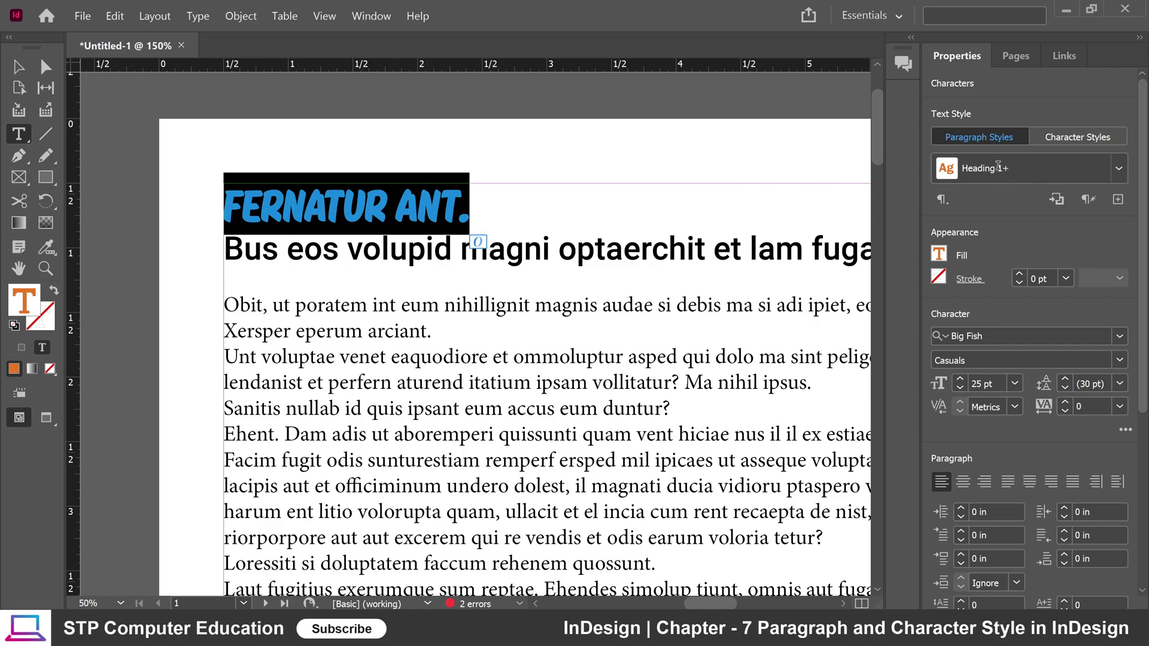
{"action": "left_click", "coordinate": [452, 212]}
{"action": "left_click_drag", "start_coordinate": [225, 207], "coordinate": [452, 206]}
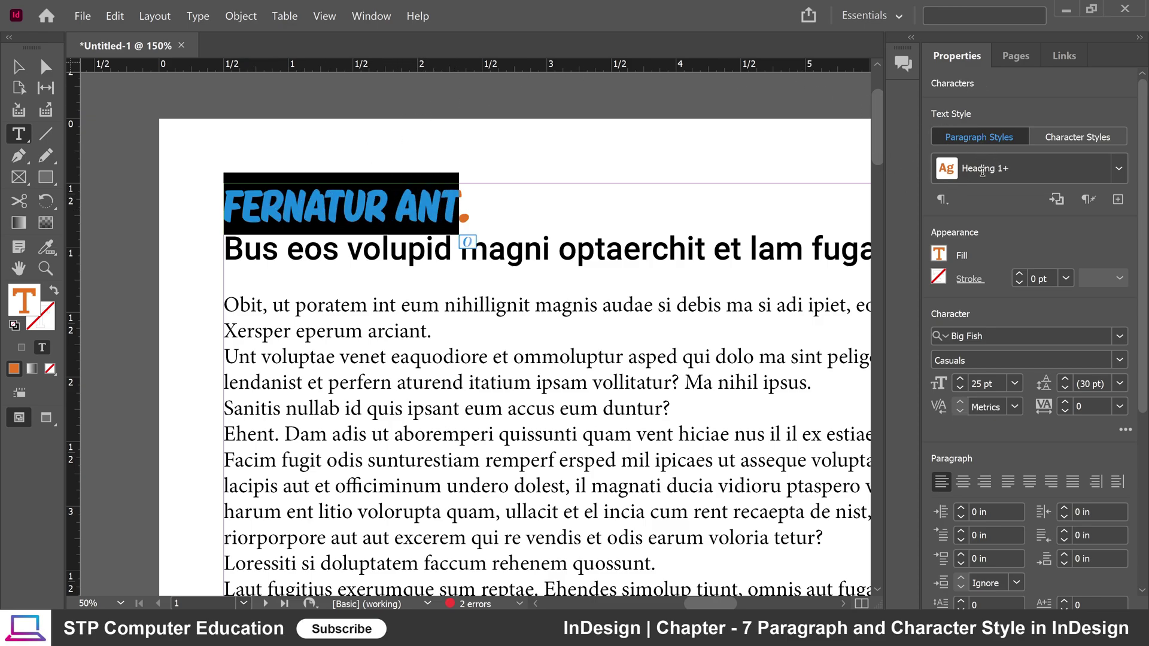
{"action": "left_click", "coordinate": [412, 216]}
{"action": "left_click_drag", "start_coordinate": [264, 210], "coordinate": [417, 218]}
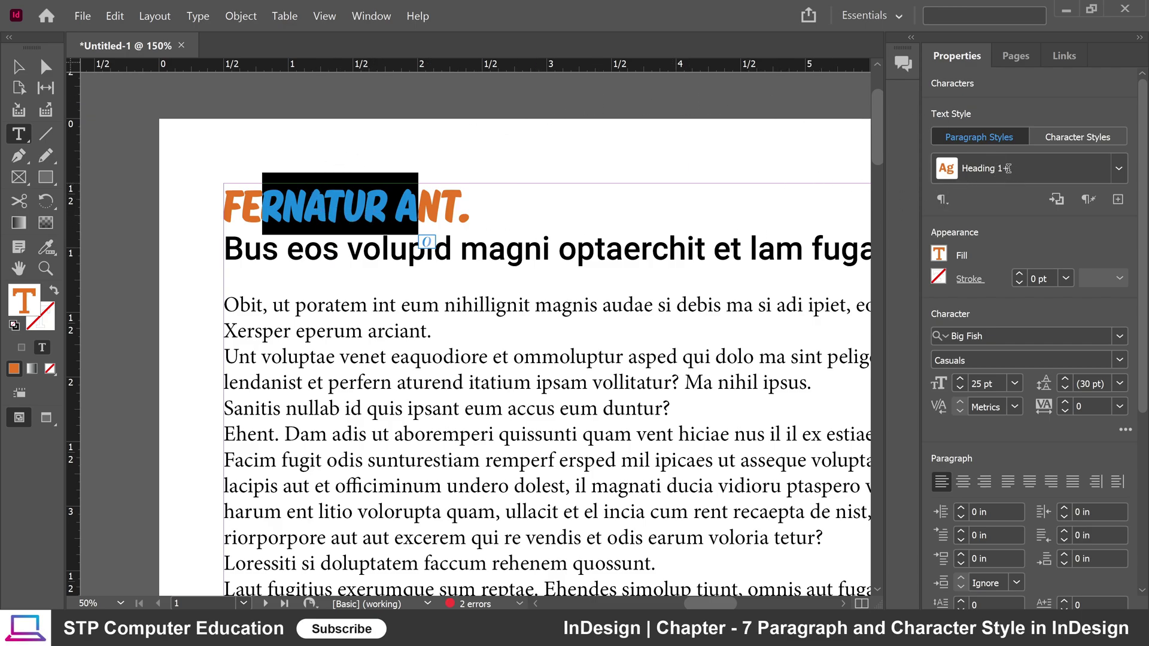
{"action": "left_click", "coordinate": [437, 212]}
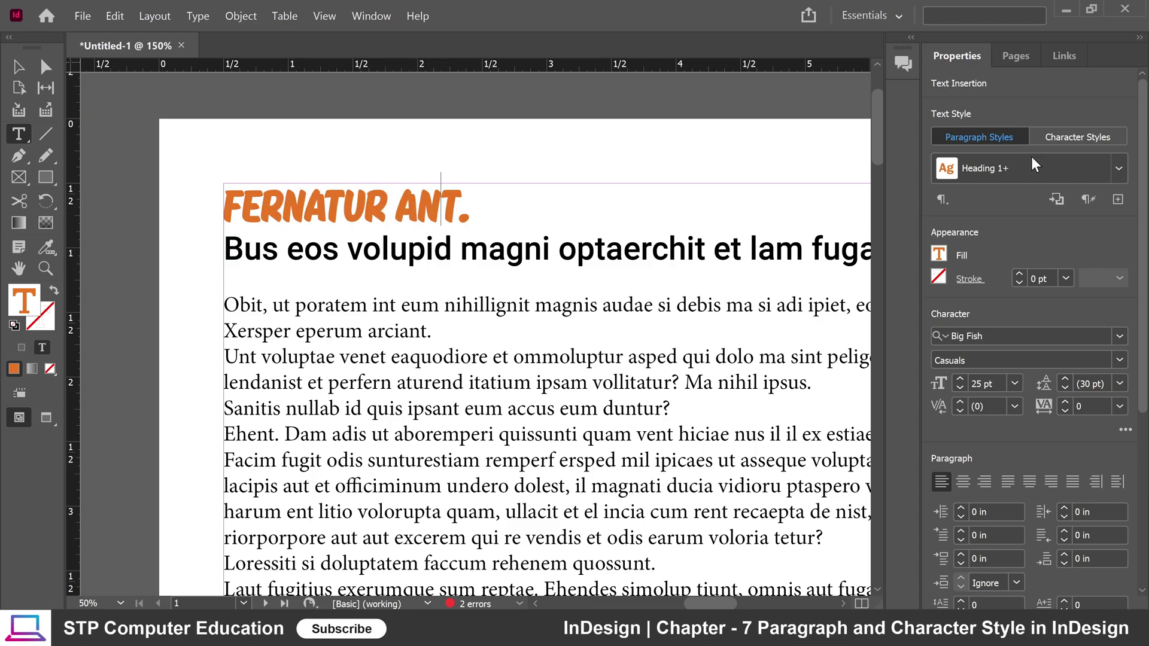
Step: Compare the font of the heading "Xerovid enimus," on page 2 with the restyled heading on page 1
{"action": "scroll", "coordinate": [421, 266], "scroll_direction": "down", "scroll_amount": 15}
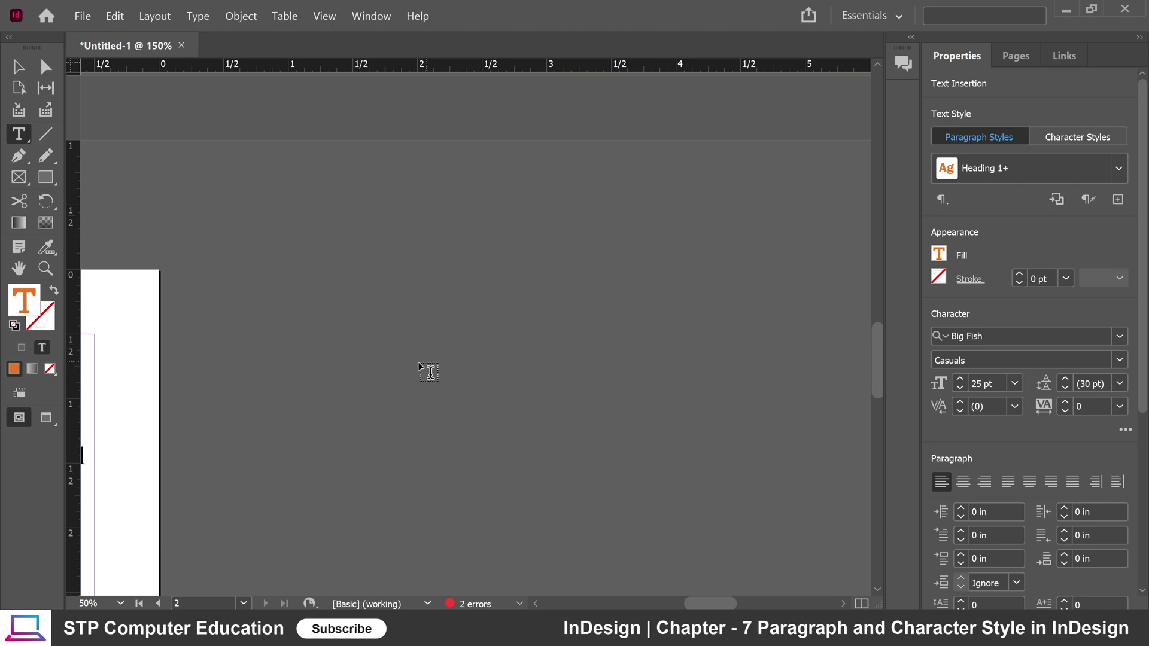
{"action": "scroll", "coordinate": [290, 326], "scroll_direction": "left", "scroll_amount": 10}
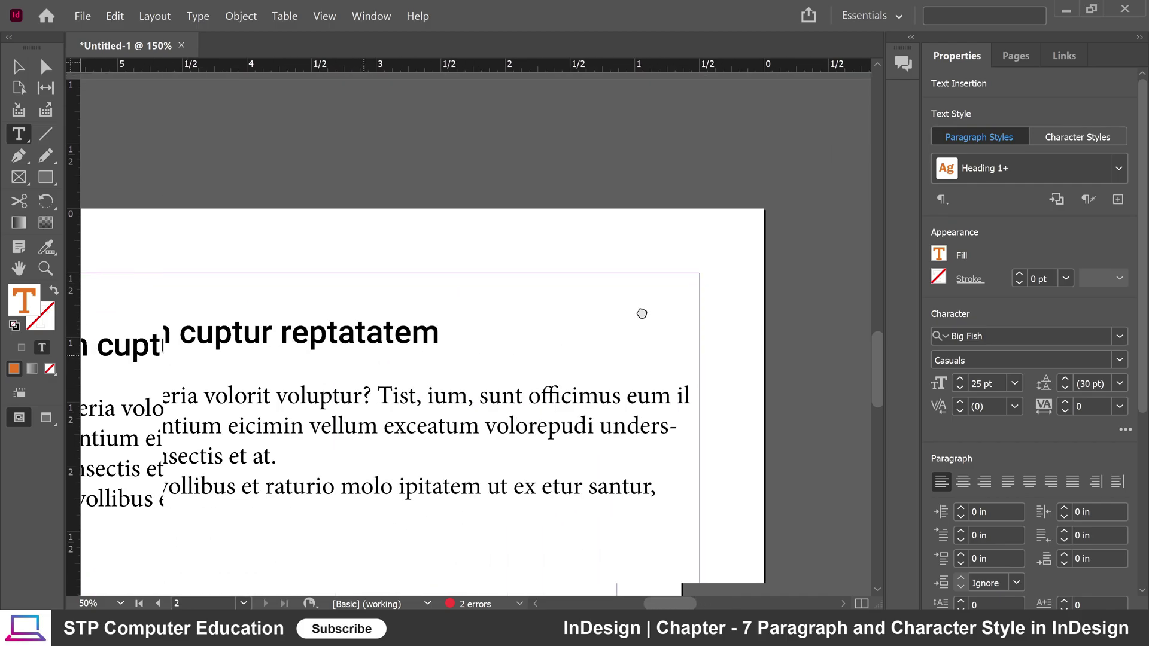
{"action": "scroll", "coordinate": [641, 313], "scroll_direction": "down", "scroll_amount": 2}
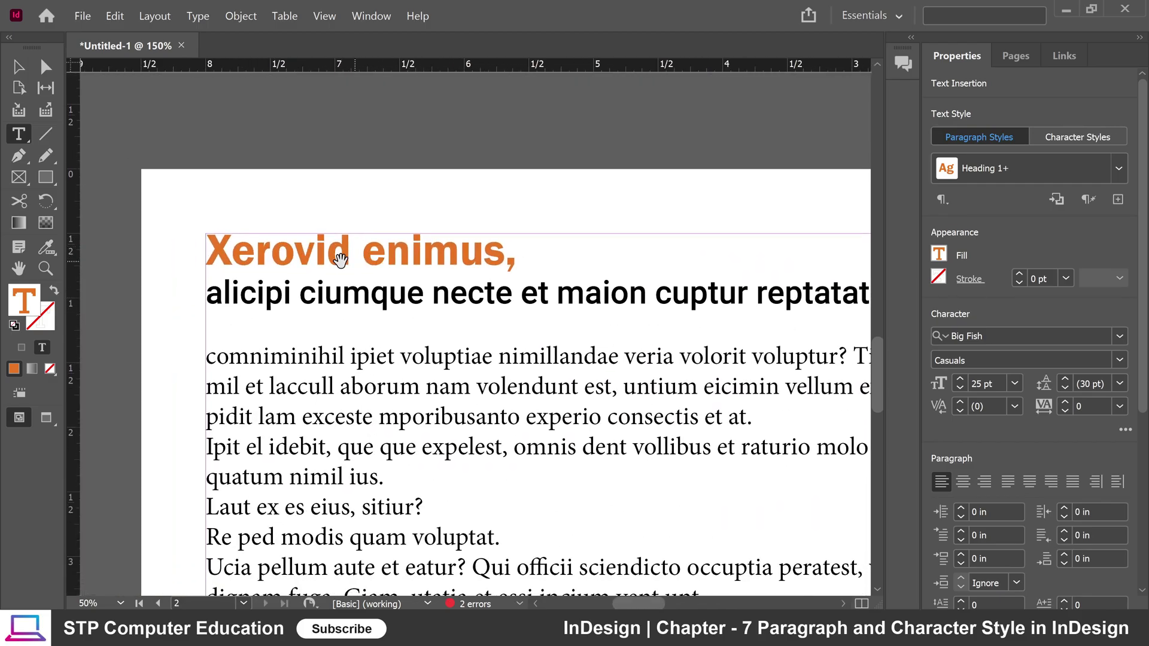
{"action": "scroll", "coordinate": [662, 190], "scroll_direction": "up", "scroll_amount": 8}
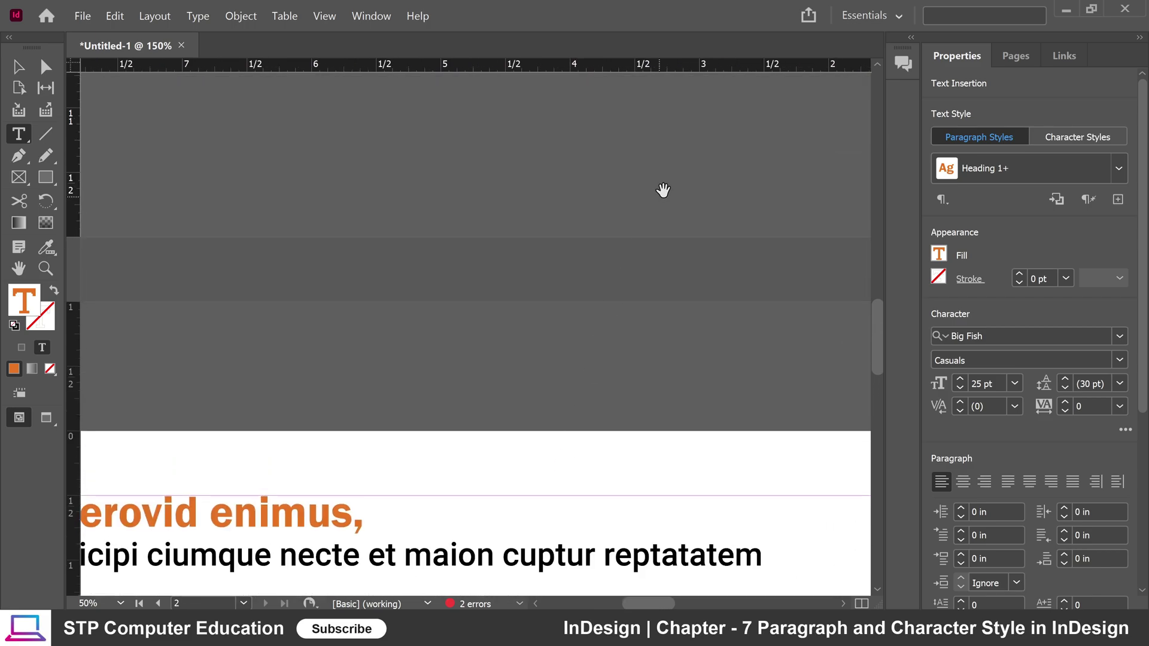
{"action": "scroll", "coordinate": [688, 249], "scroll_direction": "right", "scroll_amount": 5}
{"action": "scroll", "coordinate": [669, 300], "scroll_direction": "right", "scroll_amount": 5}
{"action": "scroll", "coordinate": [527, 551], "scroll_direction": "up", "scroll_amount": 10}
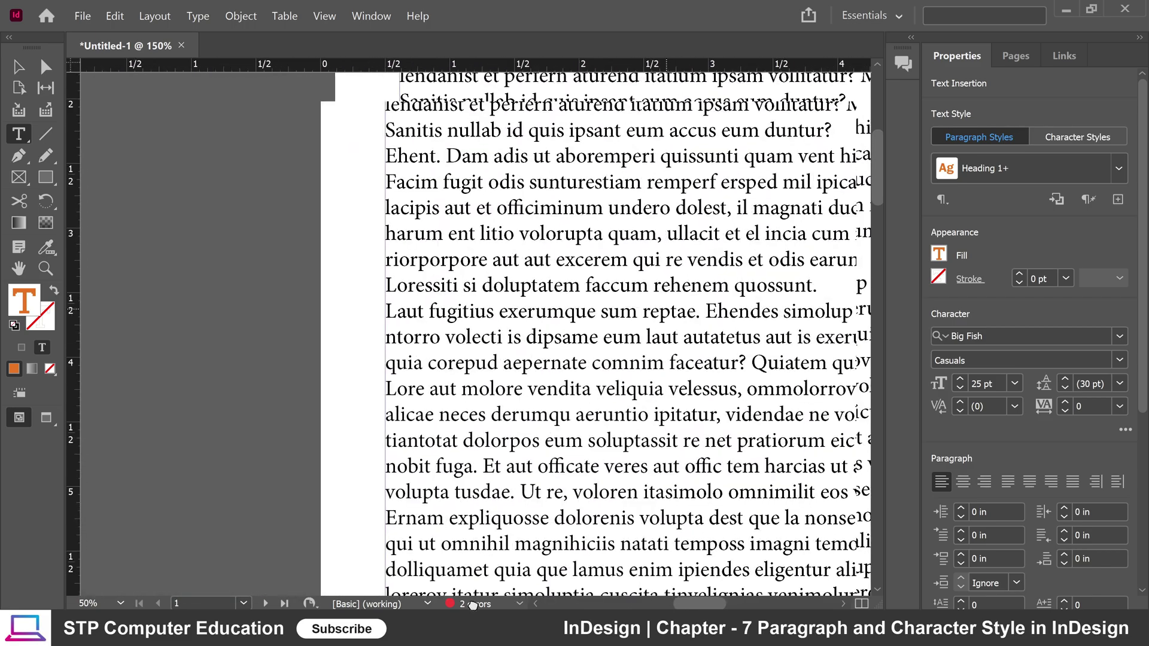
{"action": "scroll", "coordinate": [478, 339], "scroll_direction": "up", "scroll_amount": 3}
{"action": "scroll", "coordinate": [479, 339], "scroll_direction": "right", "scroll_amount": 5}
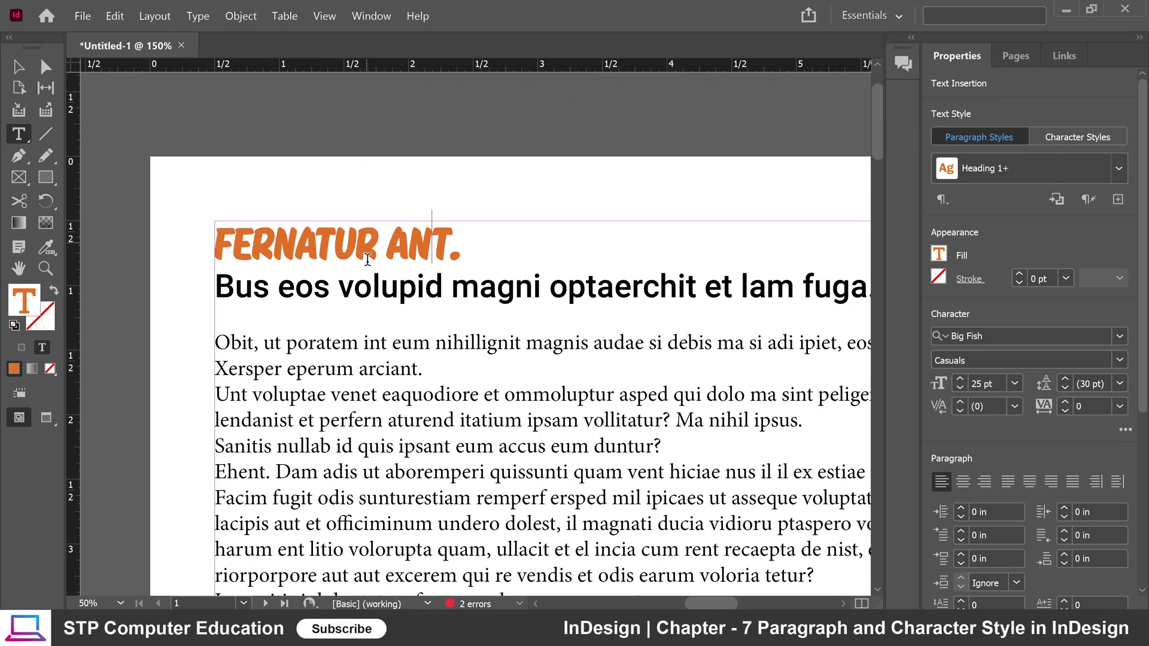
{"action": "scroll", "coordinate": [436, 359], "scroll_direction": "down", "scroll_amount": 4}
{"action": "scroll", "coordinate": [437, 359], "scroll_direction": "left", "scroll_amount": 2}
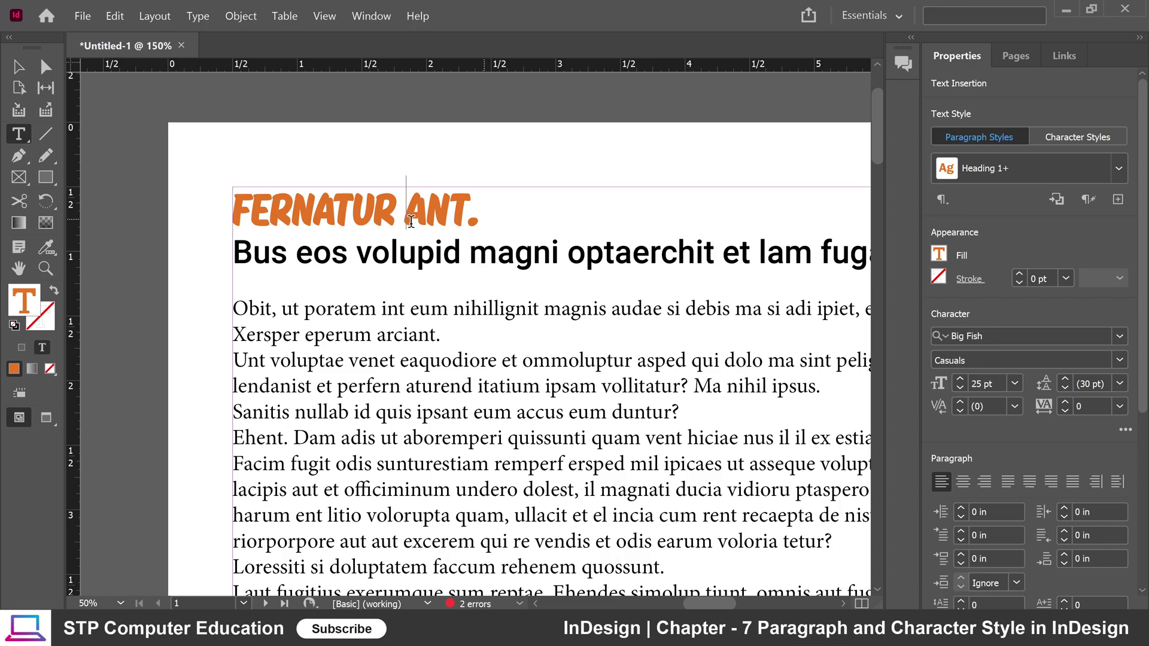
Step: Redefine the Heading 1 paragraph style from the Big Fish formatting of the page 1 heading
{"action": "left_click_drag", "start_coordinate": [315, 217], "coordinate": [453, 224]}
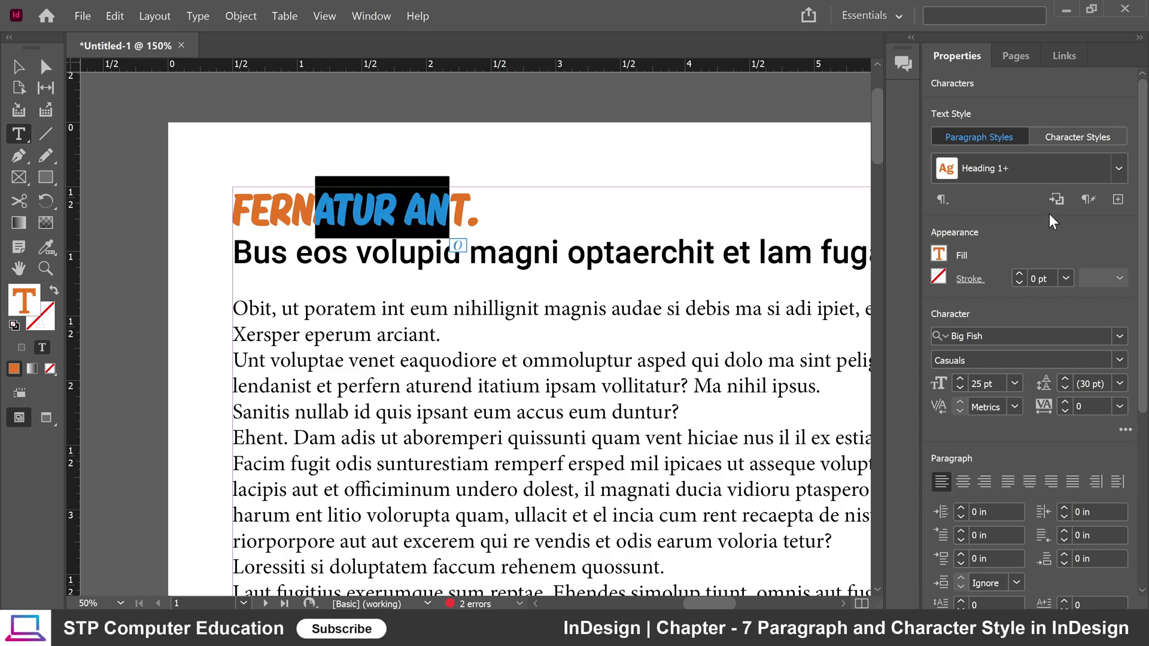
{"action": "left_click", "coordinate": [786, 225]}
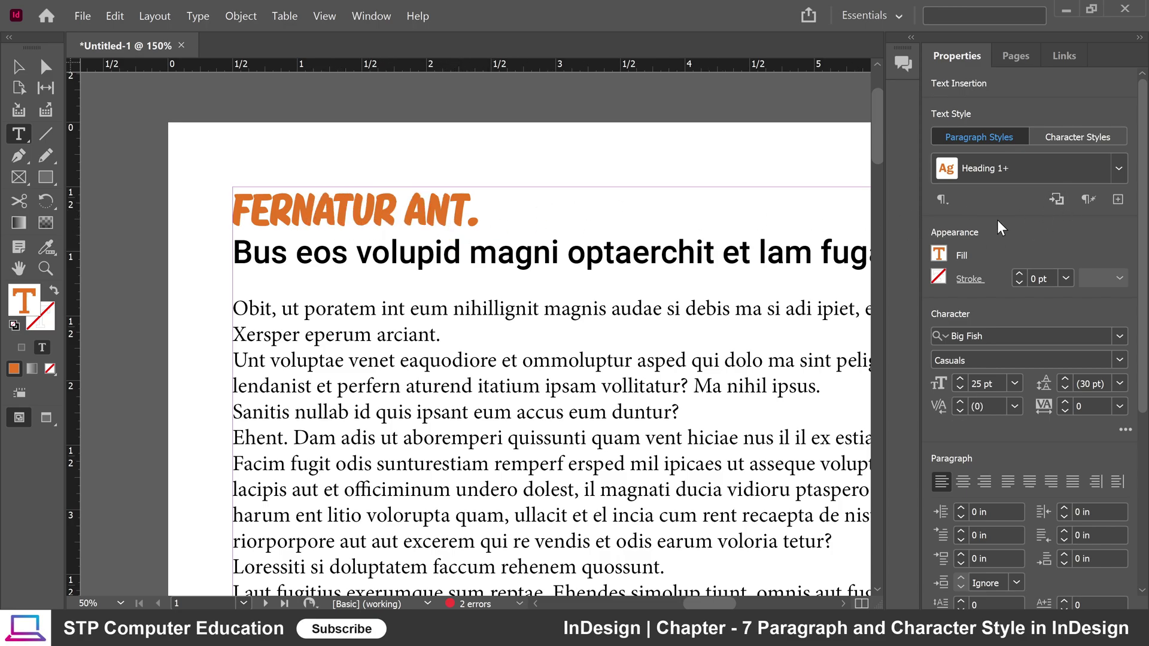
{"action": "left_click", "coordinate": [1057, 198]}
Step: Check how the redefined Heading 1 style looks on "Xerovid enimus," on page 2 and on the full view of page 1
{"action": "scroll", "coordinate": [301, 491], "scroll_direction": "down", "scroll_amount": 15}
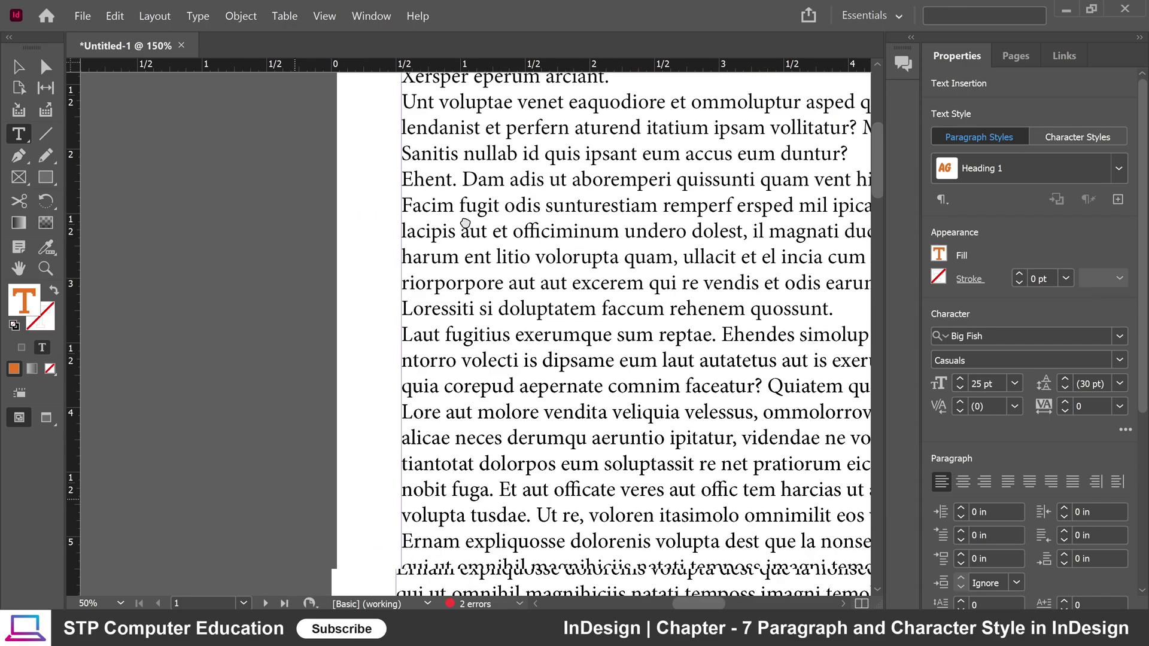
{"action": "scroll", "coordinate": [471, 293], "scroll_direction": "down", "scroll_amount": 15}
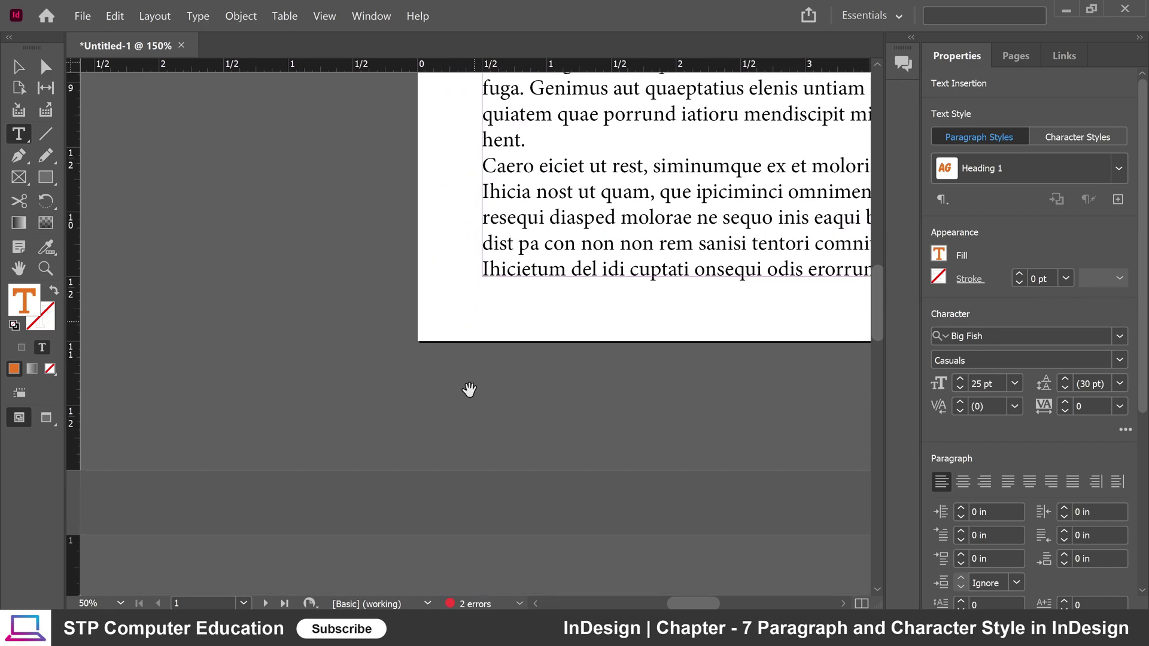
{"action": "scroll", "coordinate": [632, 409], "scroll_direction": "down", "scroll_amount": 3}
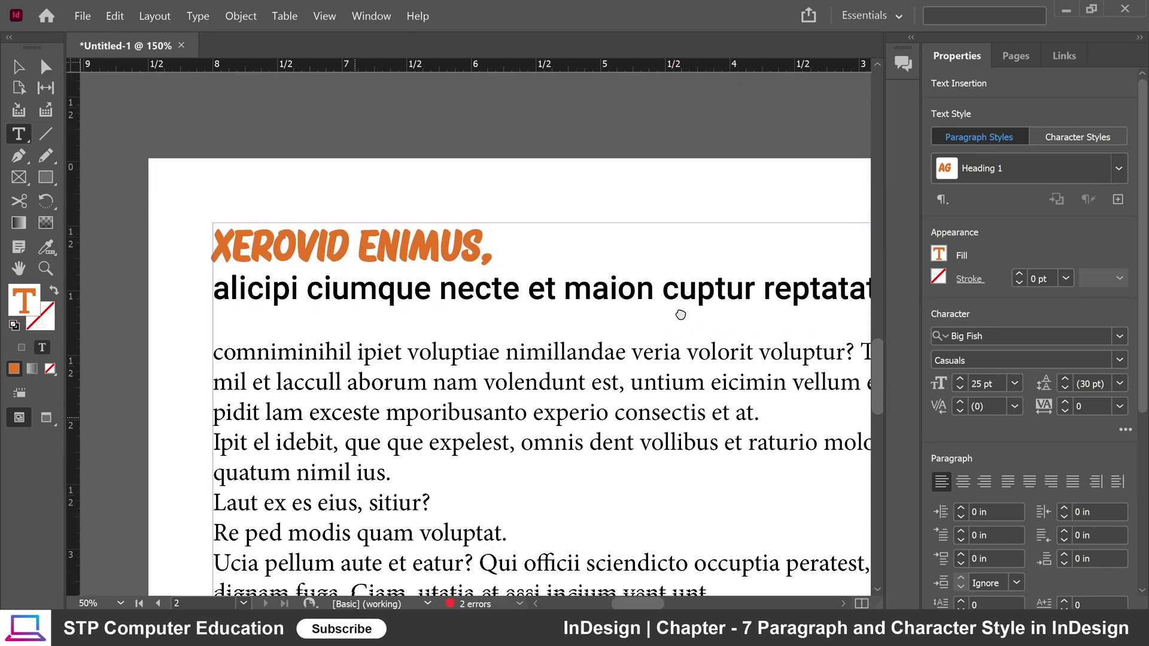
{"action": "left_click_drag", "start_coordinate": [247, 223], "coordinate": [425, 224]}
{"action": "left_click", "coordinate": [431, 222]}
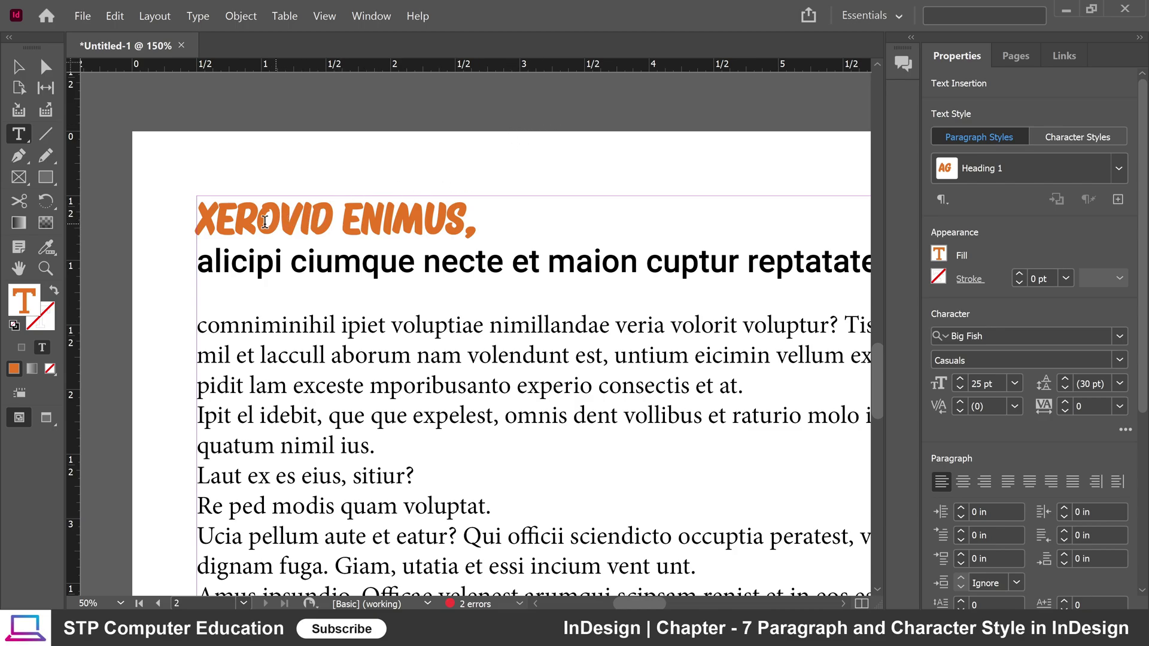
{"action": "left_click_drag", "start_coordinate": [237, 222], "coordinate": [396, 240]}
{"action": "left_click", "coordinate": [412, 232]}
{"action": "scroll", "coordinate": [710, 273], "scroll_direction": "up", "scroll_amount": 4}
{"action": "left_click_drag", "start_coordinate": [710, 272], "coordinate": [413, 452]}
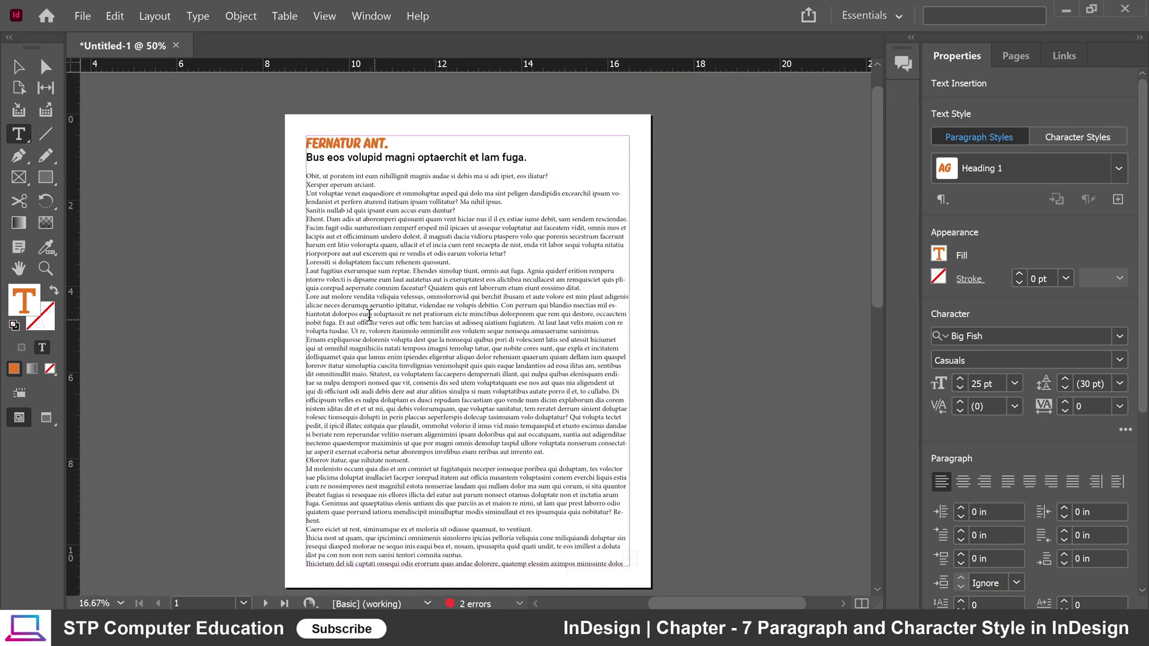
{"action": "left_click_drag", "start_coordinate": [357, 324], "coordinate": [320, 323]}
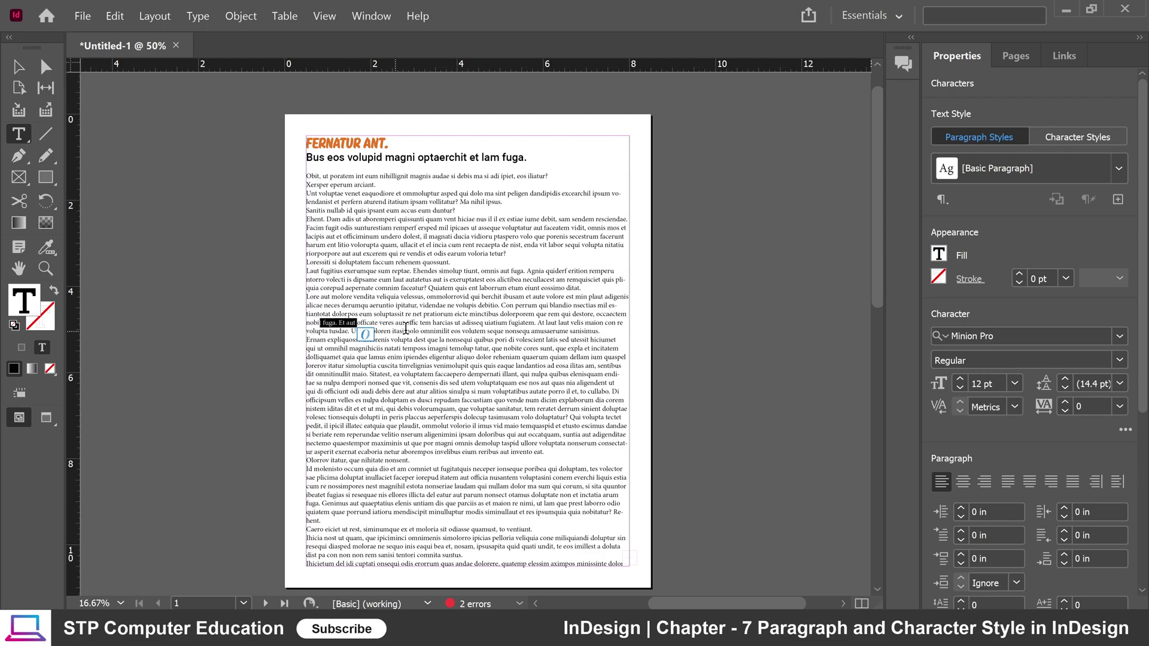
{"action": "left_click", "coordinate": [603, 334]}
{"action": "left_click", "coordinate": [606, 331]}
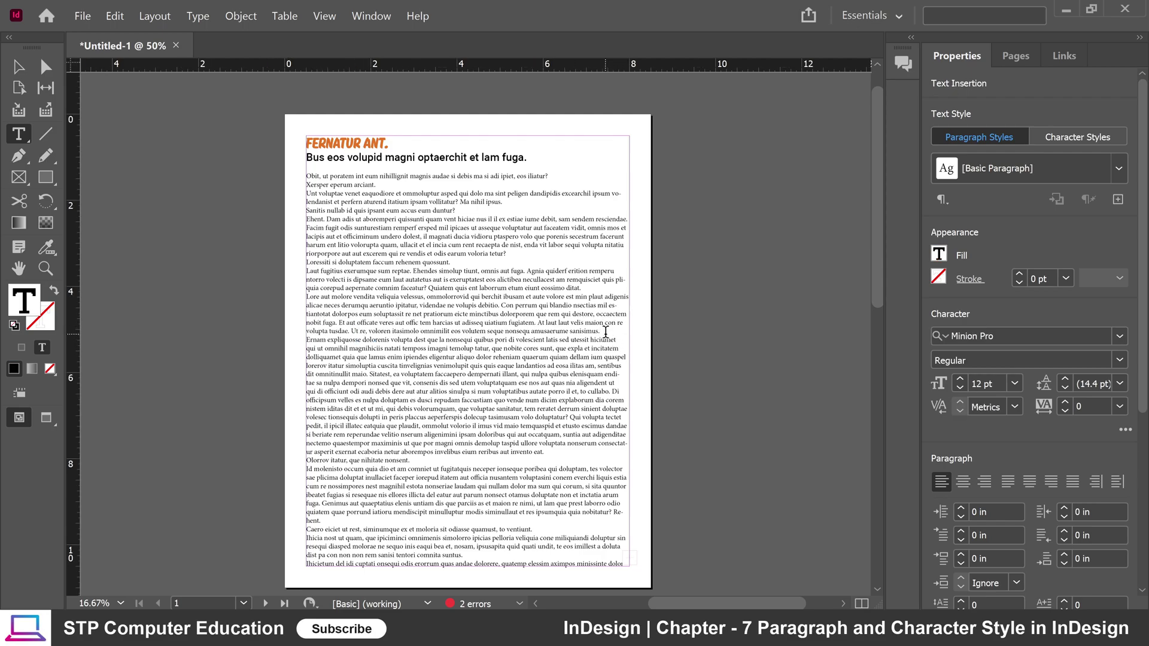
{"action": "key", "text": "Return"}
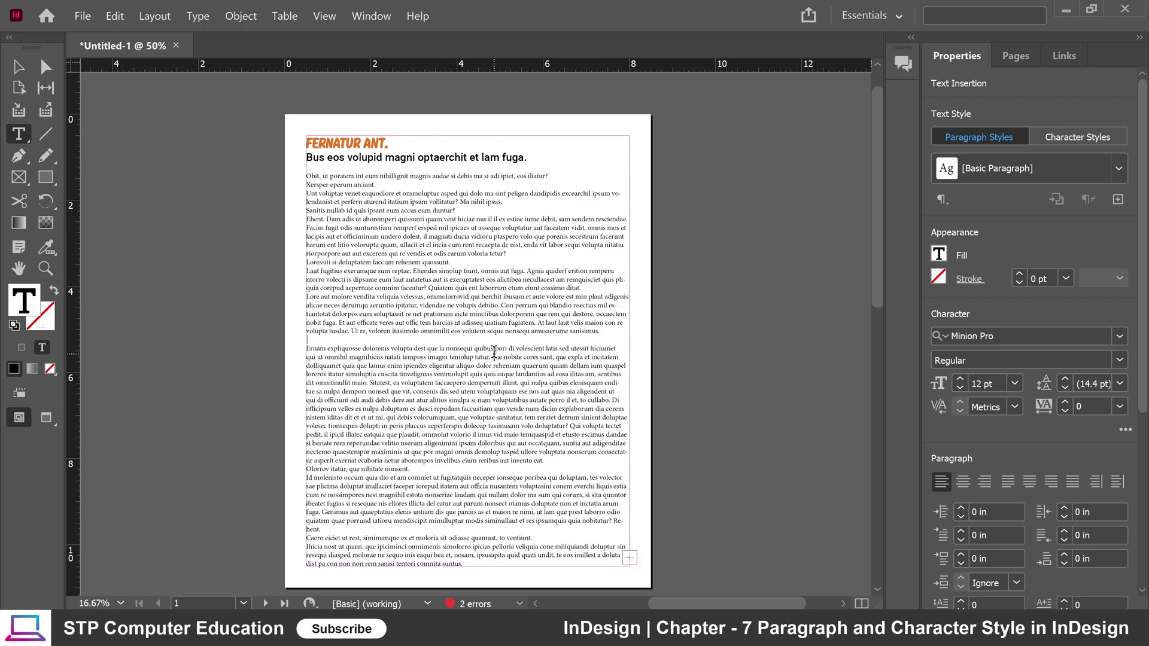
{"action": "key", "text": "BackSpace"}
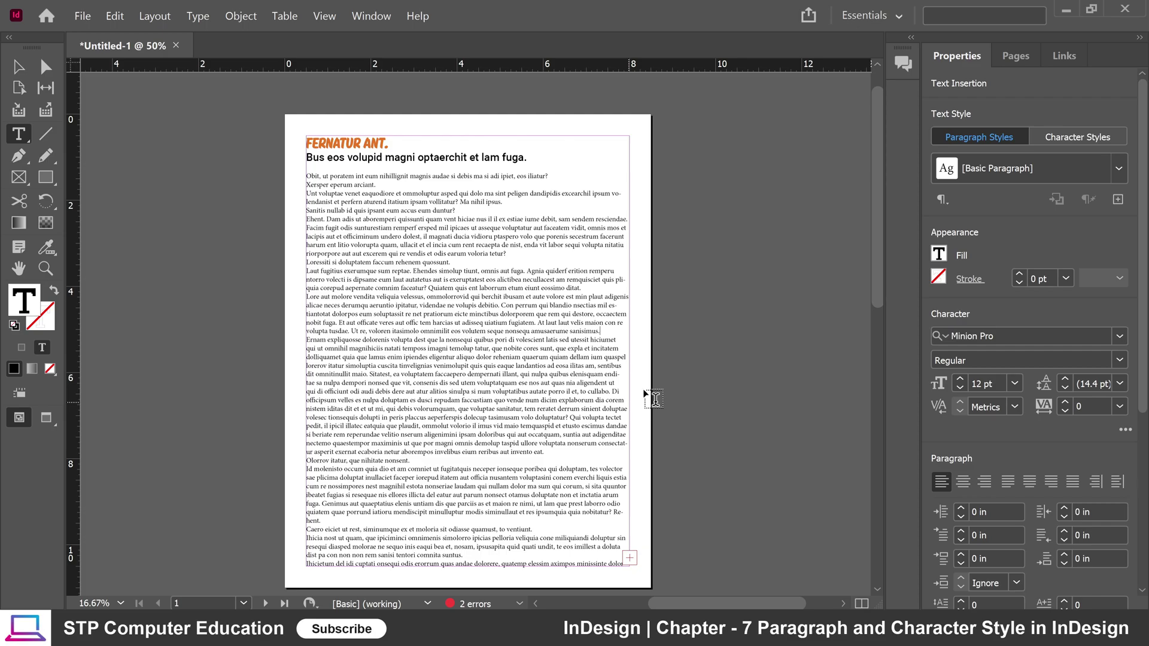
Step: On page 1, insert empty lines after "Loressiti si doluptatem faccum rehenem quossunt." and after the paragraph beginning "Laut fugitius exerumque"
{"action": "left_click_drag", "start_coordinate": [334, 271], "coordinate": [503, 453]}
{"action": "left_click", "coordinate": [359, 284]}
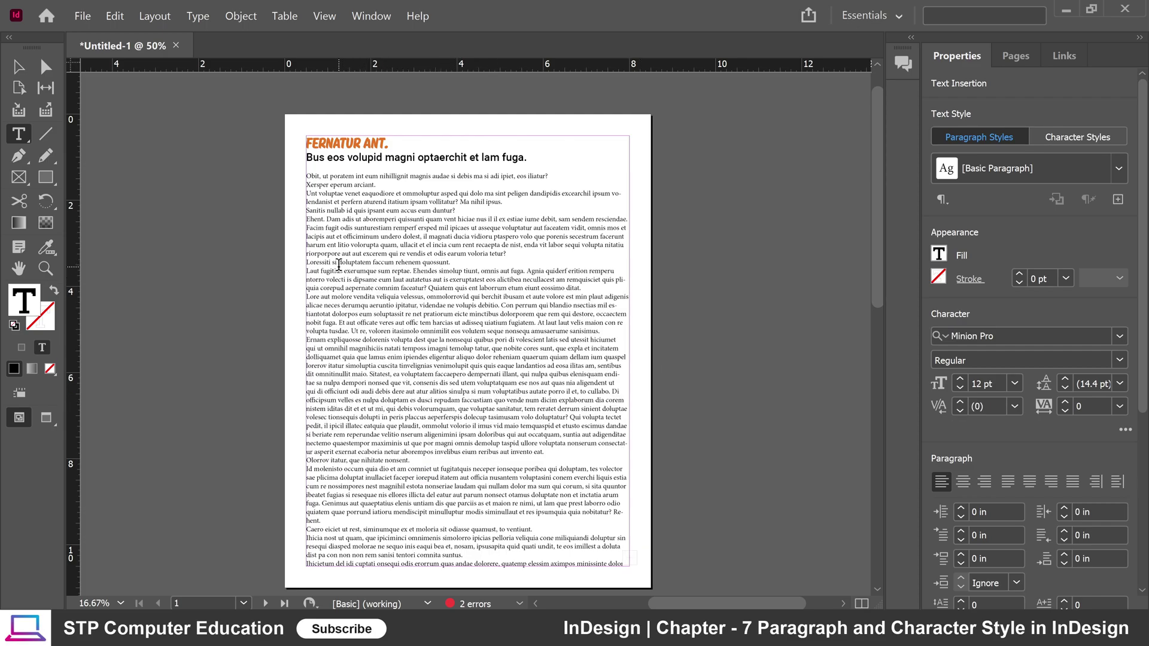
{"action": "left_click", "coordinate": [464, 264]}
{"action": "key", "text": "Return"}
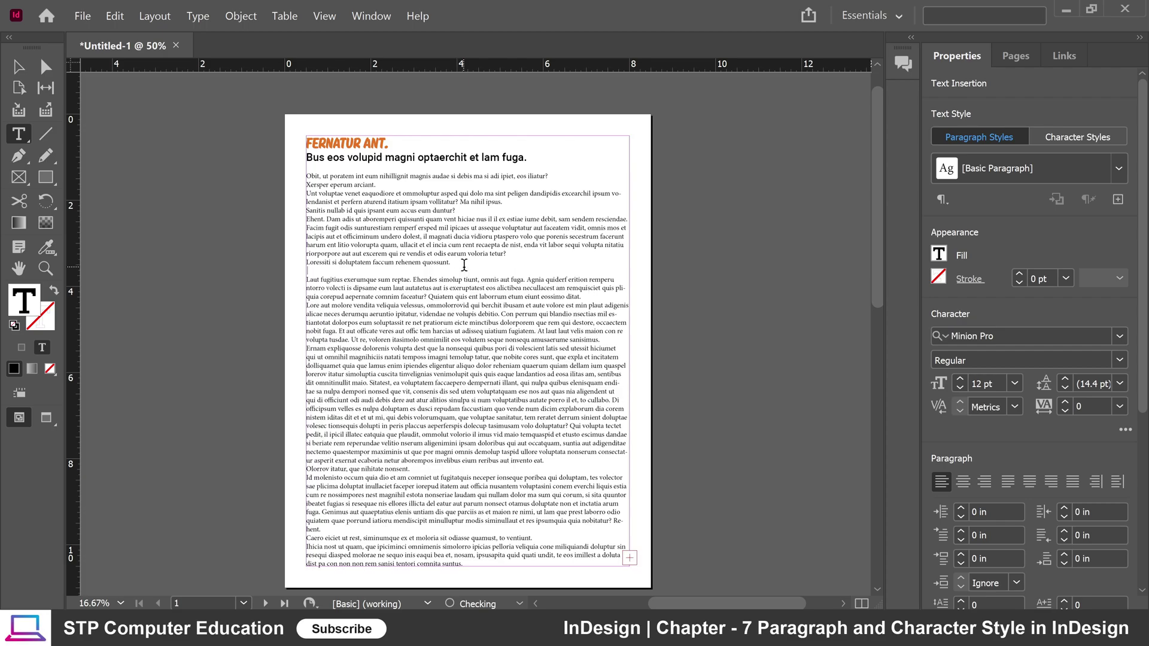
{"action": "left_click", "coordinate": [595, 298]}
{"action": "key", "text": "Return"}
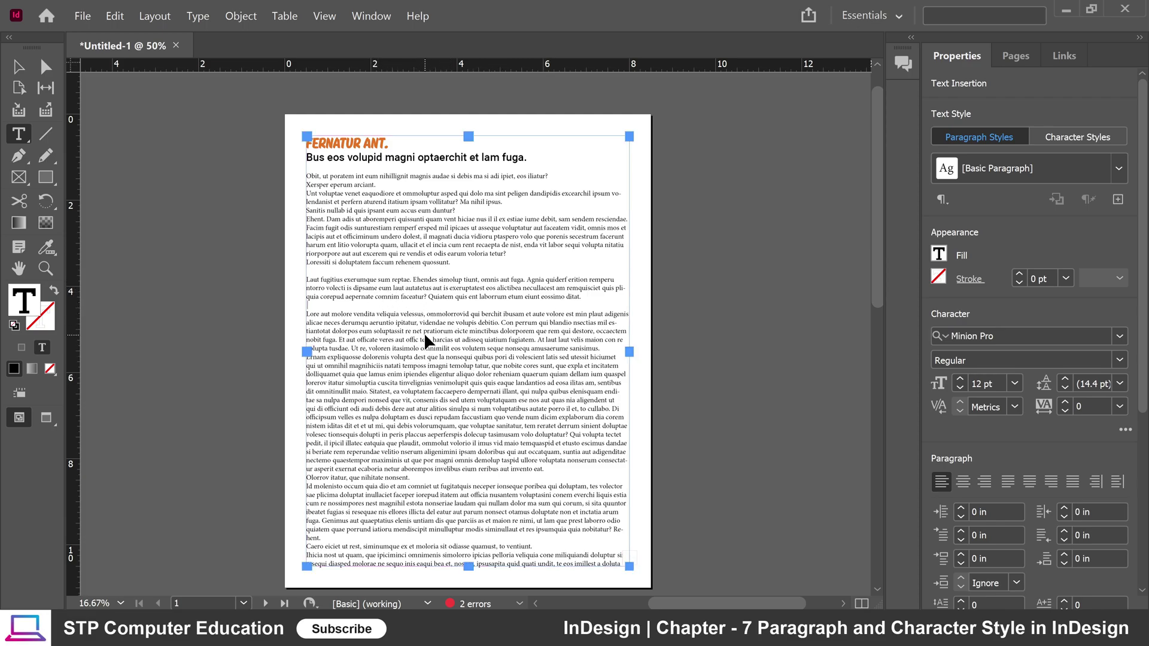
Step: Undo the empty lines inserted between the body paragraphs on page 1
{"action": "key", "text": "ctrl+z"}
{"action": "key", "text": "ctrl+z"}
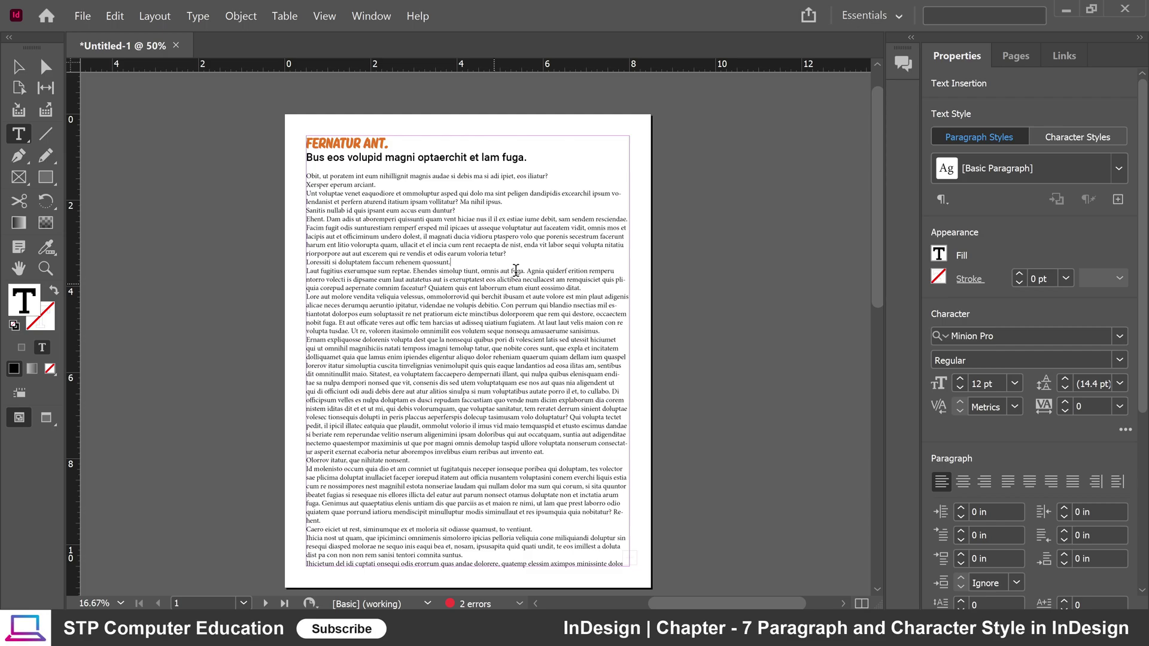
Step: Delete the body text from "Obit, ut poratem" through the line starting "Sanitis nullab", plus the empty line below the Heading 2 line
{"action": "scroll", "coordinate": [475, 245], "scroll_direction": "up", "scroll_amount": 1}
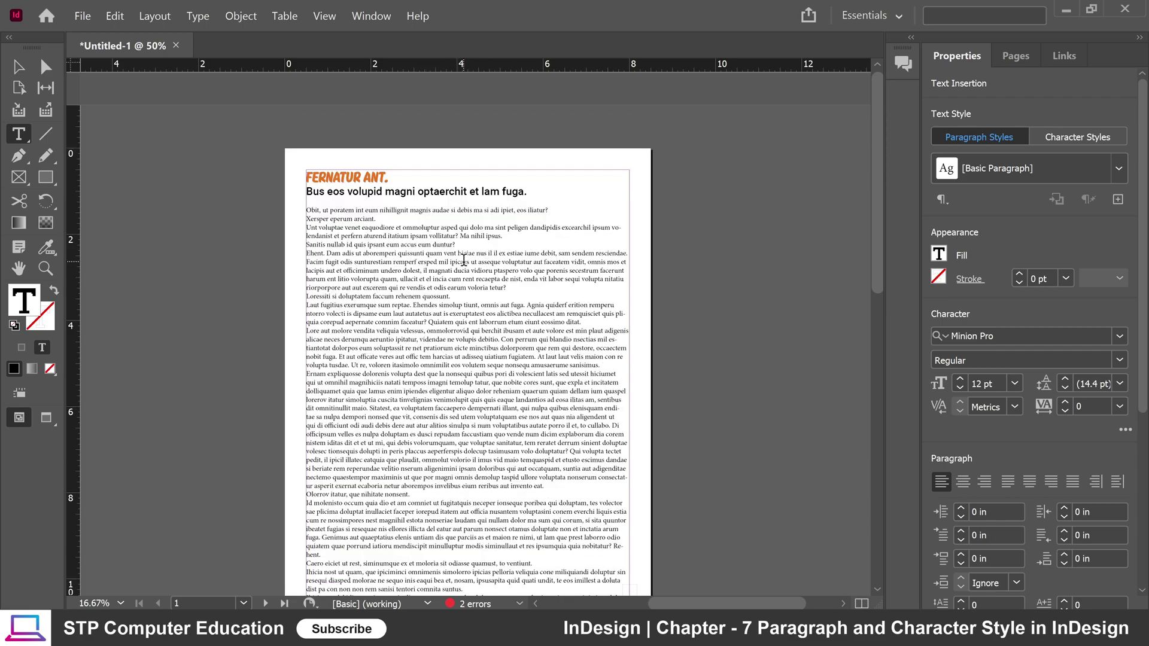
{"action": "left_click_drag", "start_coordinate": [452, 252], "coordinate": [307, 209]}
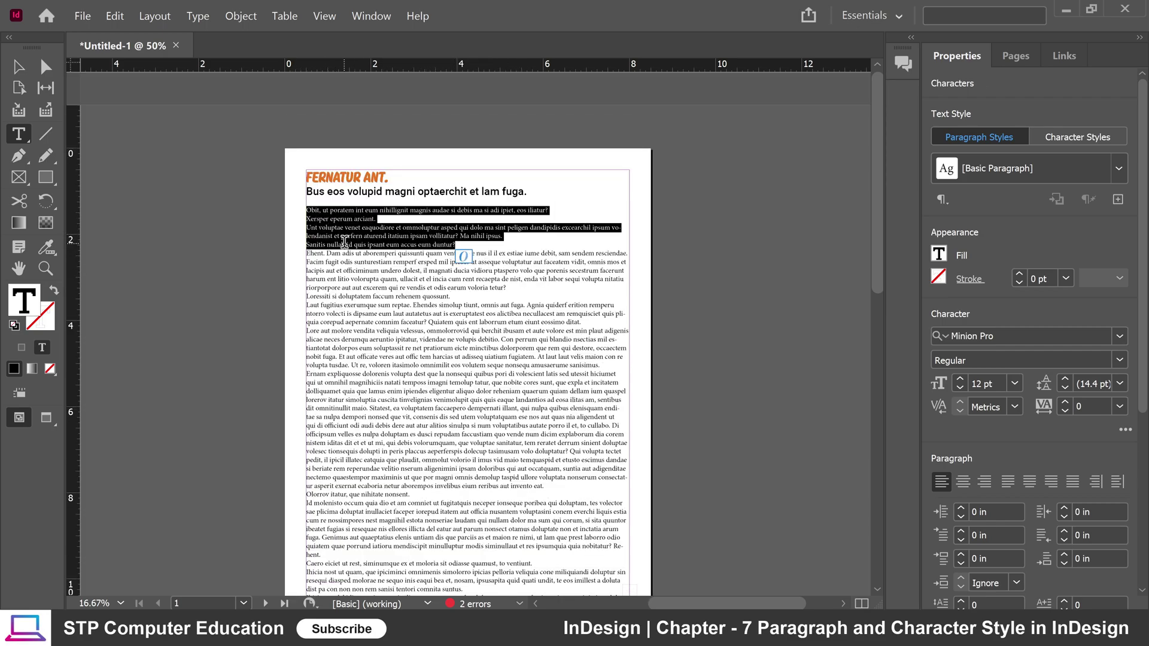
{"action": "key", "text": "BackSpace"}
{"action": "key", "text": "BackSpace"}
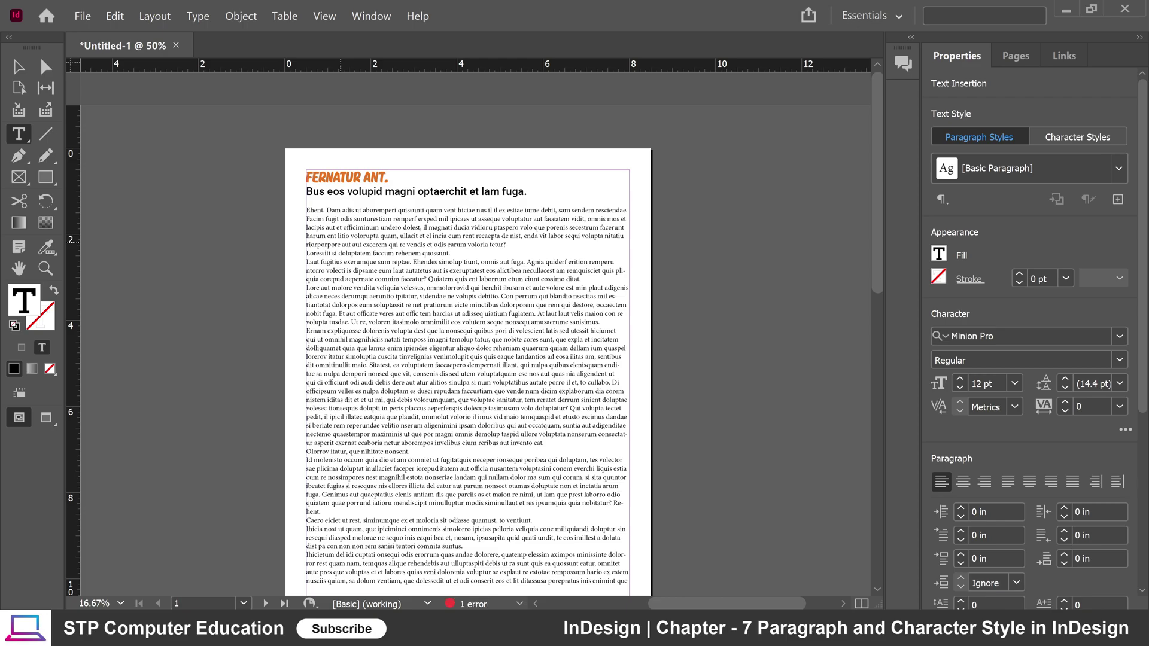
{"action": "key", "text": "BackSpace"}
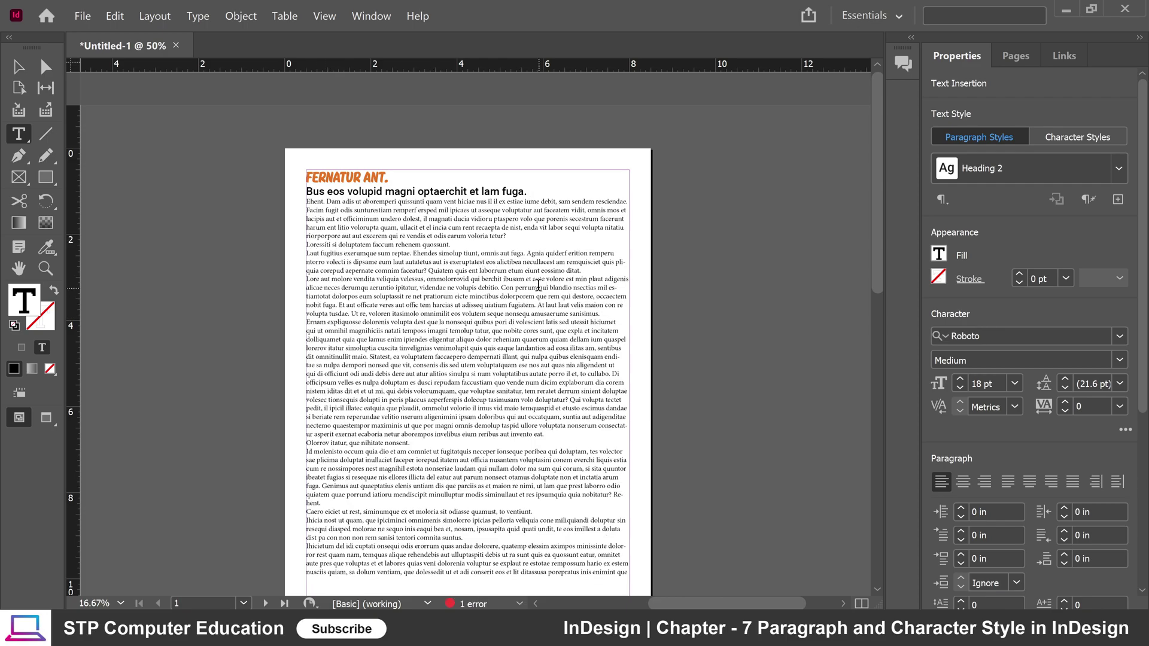
Step: Delete the single-line paragraph "Loressiti si doluptatem faccum rehenem quossunt." on page 1
{"action": "left_click_drag", "start_coordinate": [507, 237], "coordinate": [305, 246]}
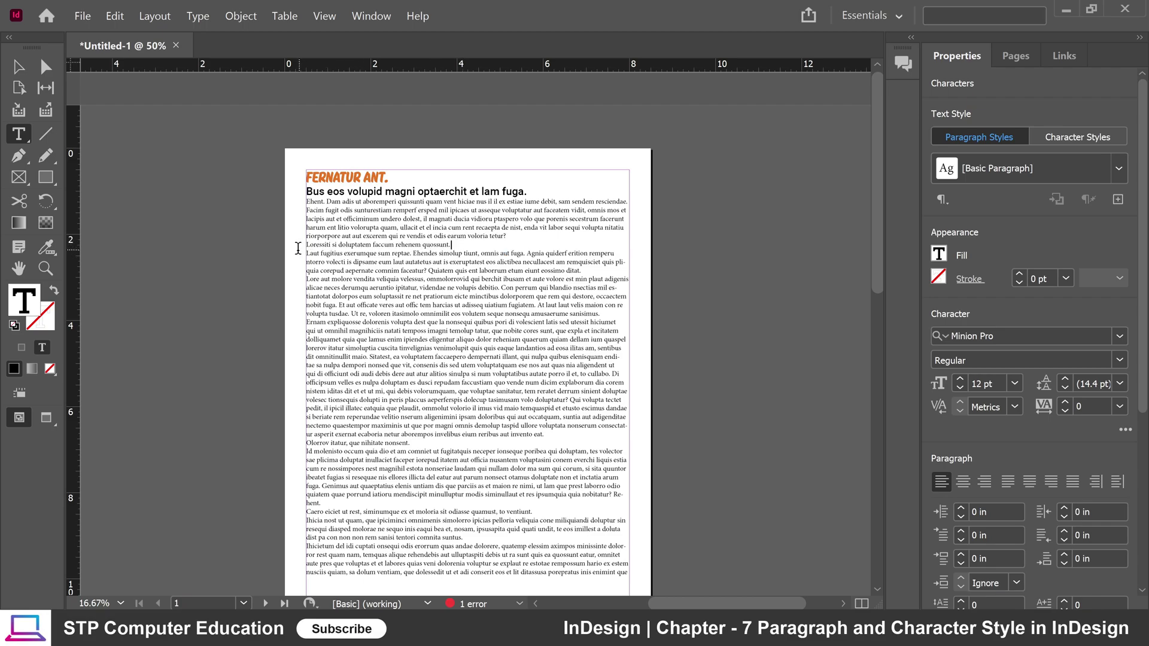
{"action": "key", "text": "BackSpace"}
{"action": "key", "text": "BackSpace"}
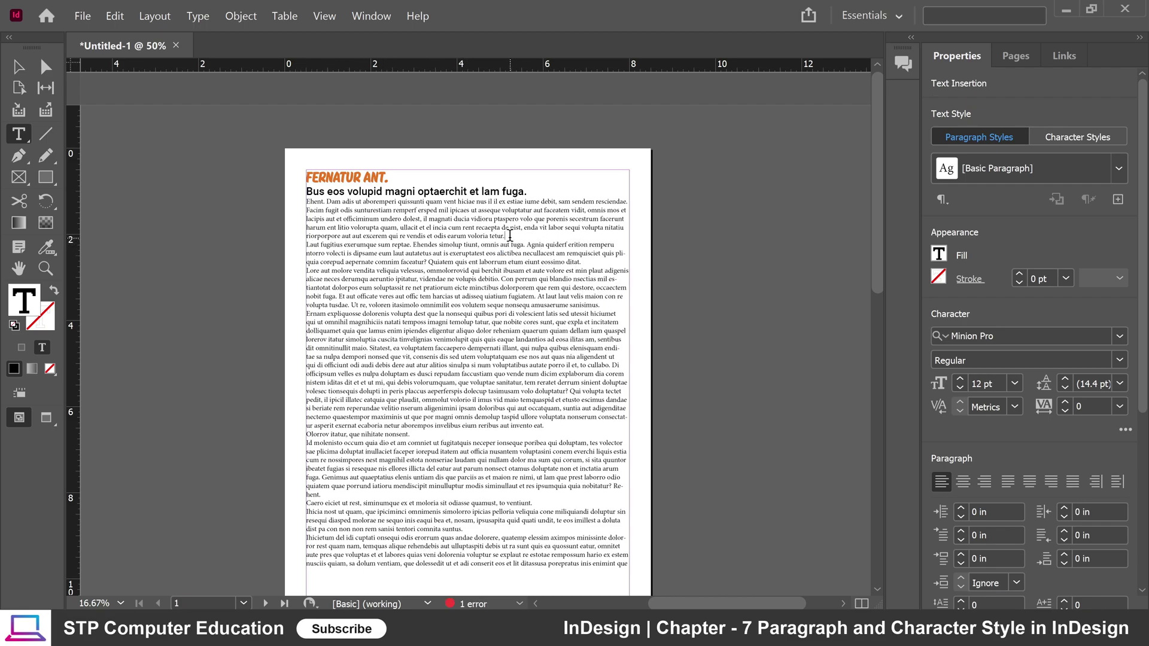
Step: Set the font of the paragraph beginning "Ehent. Dam adis" to Roboto Regular
{"action": "left_click_drag", "start_coordinate": [505, 237], "coordinate": [304, 203]}
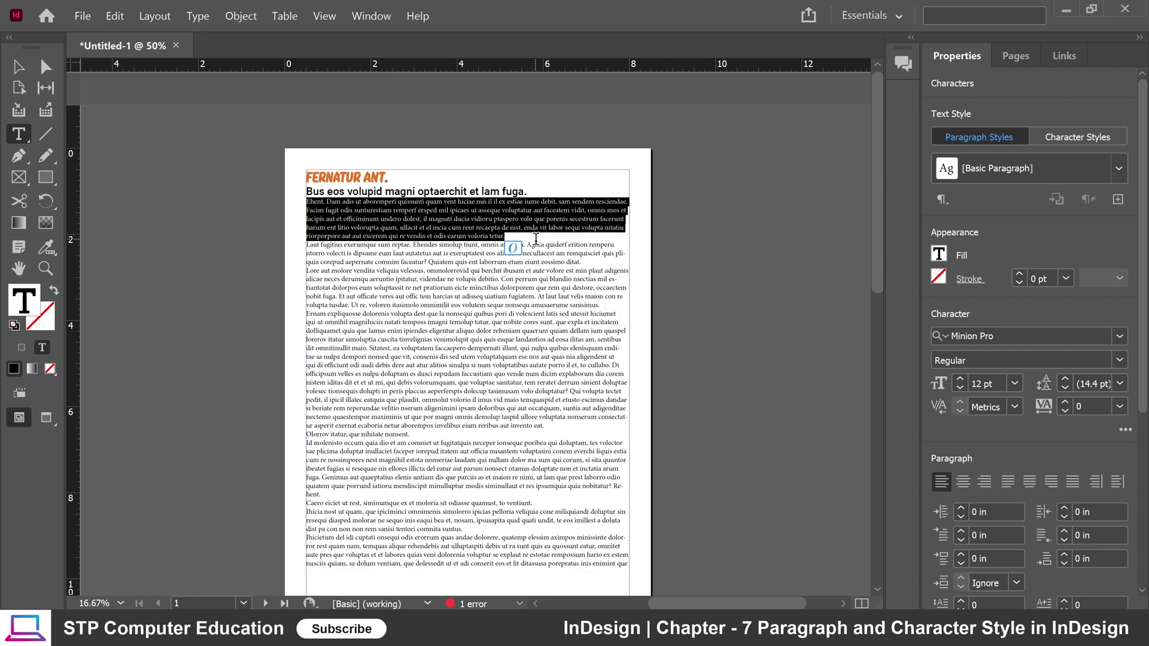
{"action": "scroll", "coordinate": [502, 266], "scroll_direction": "up", "scroll_amount": 3}
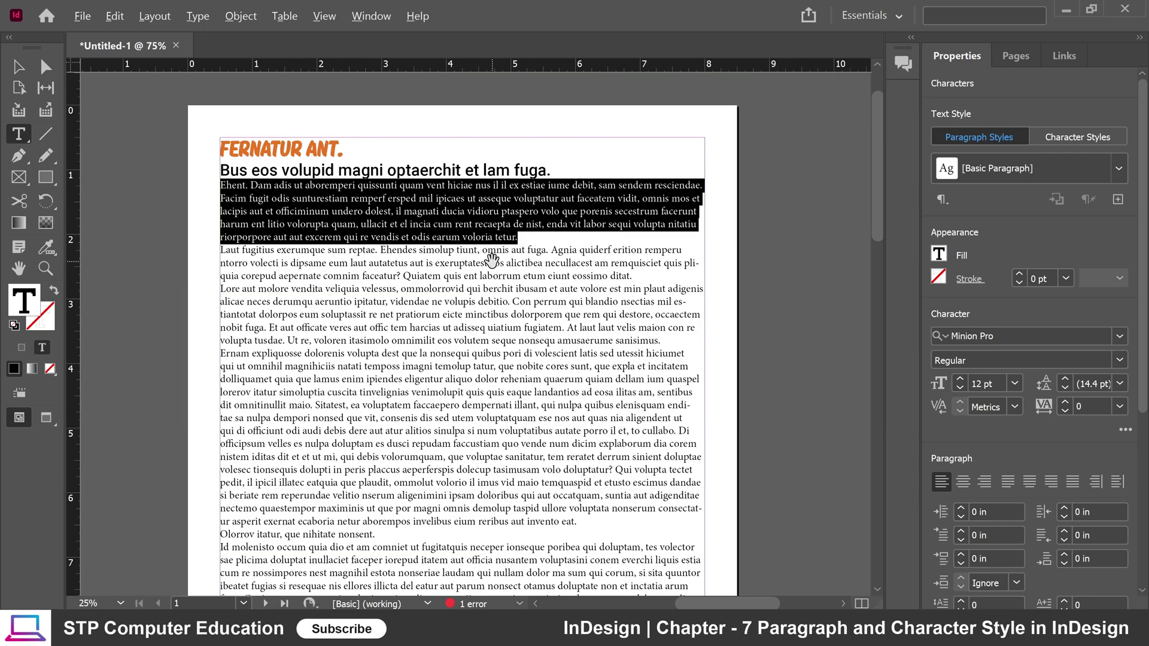
{"action": "scroll", "coordinate": [484, 221], "scroll_direction": "up", "scroll_amount": 1}
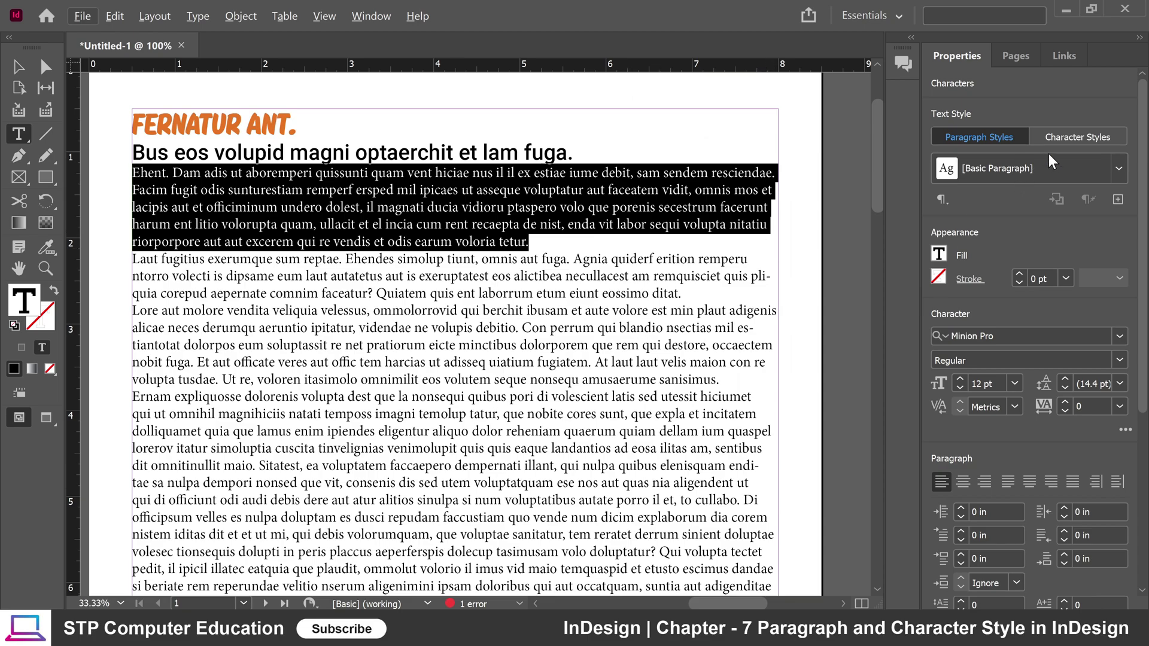
{"action": "left_click", "coordinate": [1120, 336]}
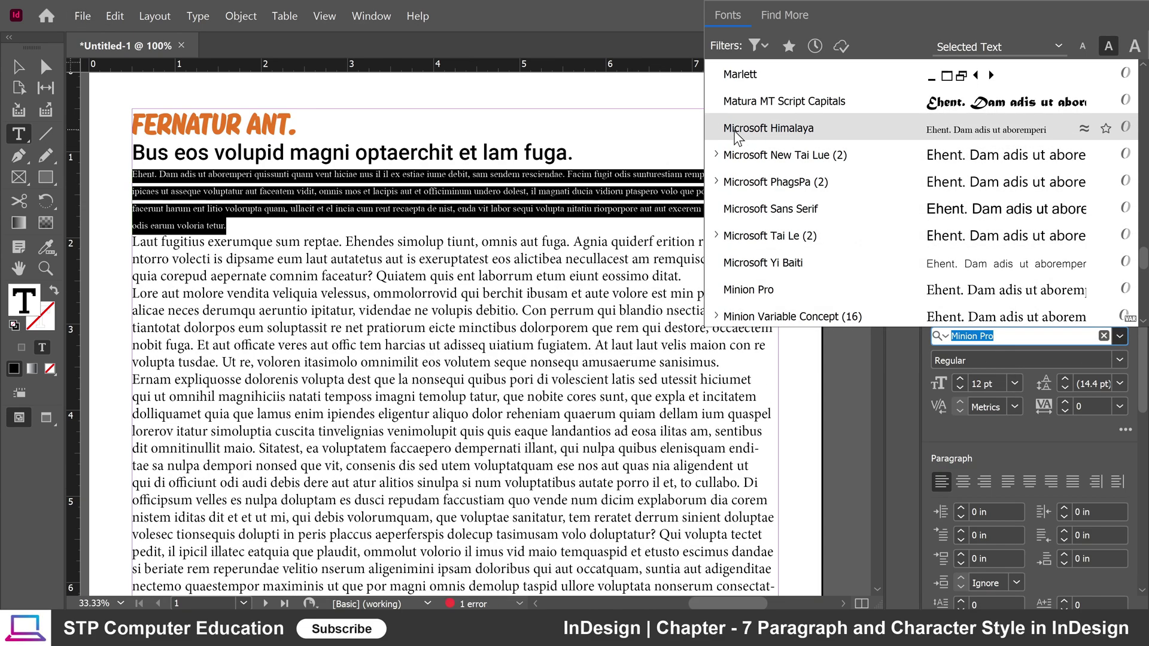
{"action": "scroll", "coordinate": [766, 180], "scroll_direction": "up", "scroll_amount": 10}
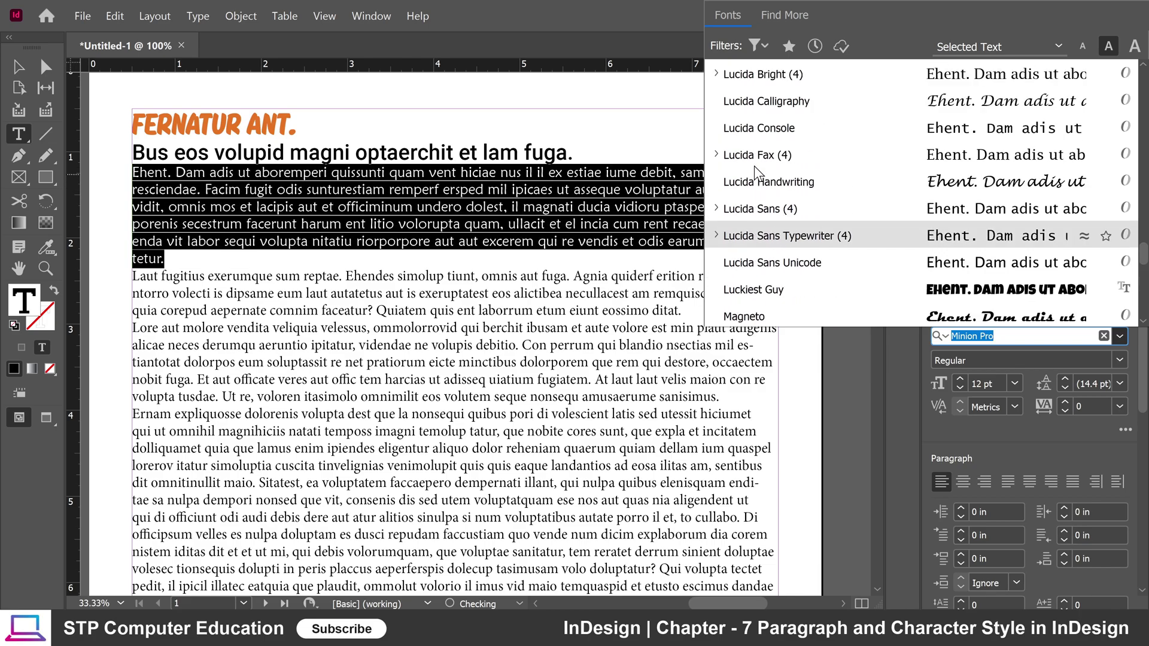
{"action": "scroll", "coordinate": [1131, 242], "scroll_direction": "up", "scroll_amount": 15}
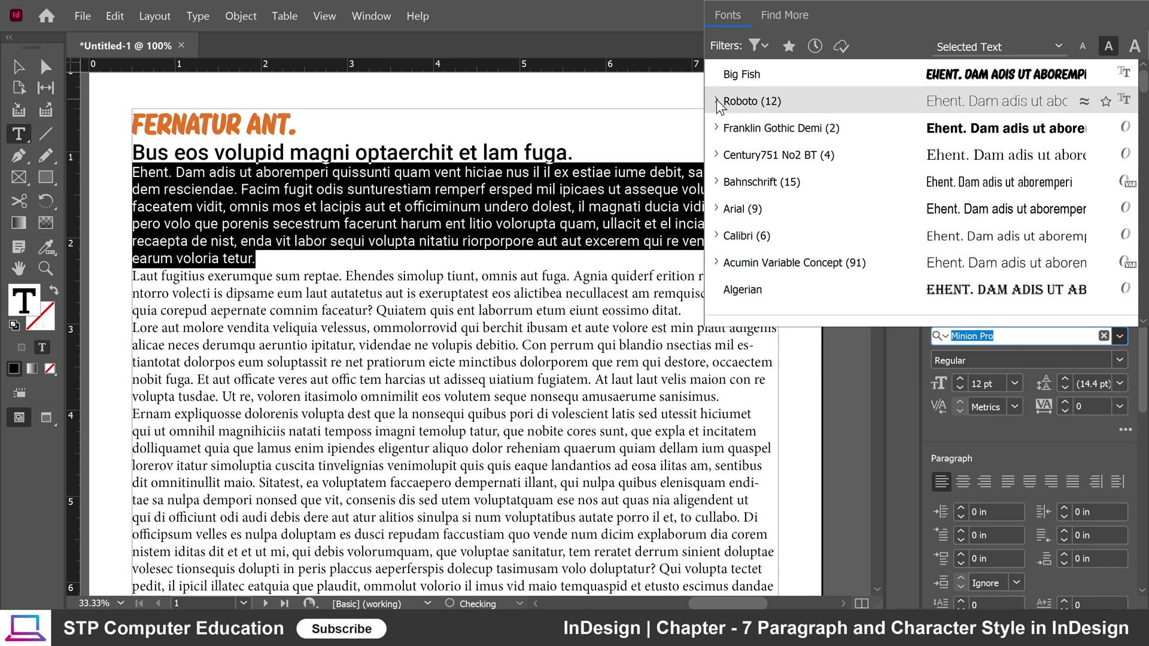
{"action": "left_click", "coordinate": [717, 101]}
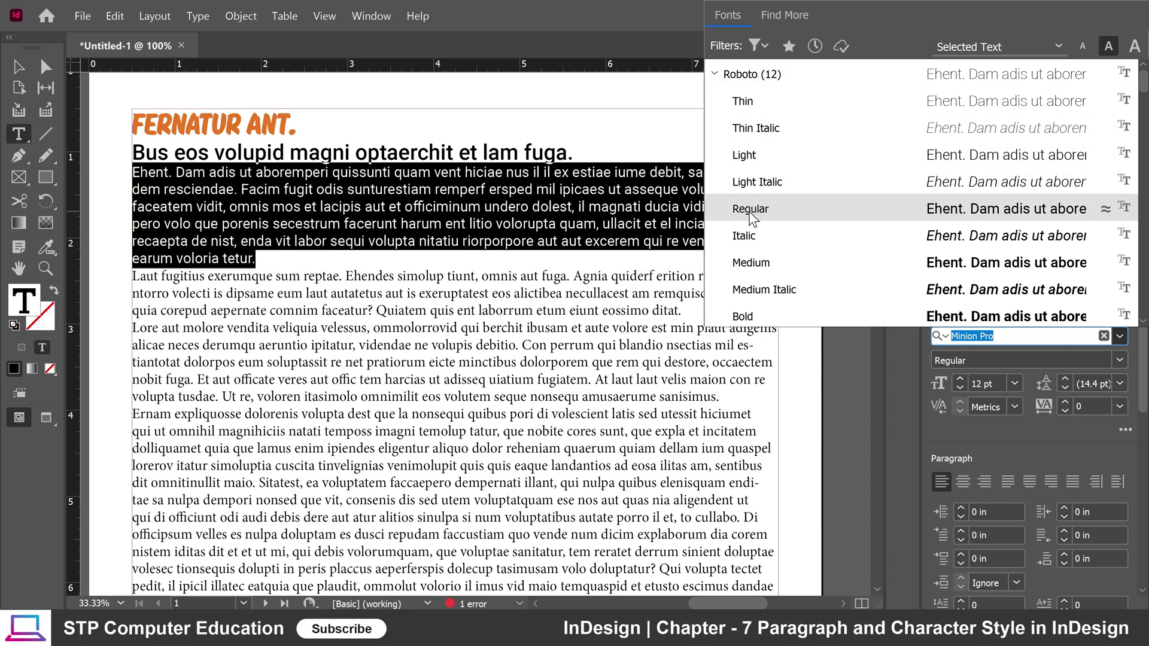
{"action": "left_click", "coordinate": [749, 210]}
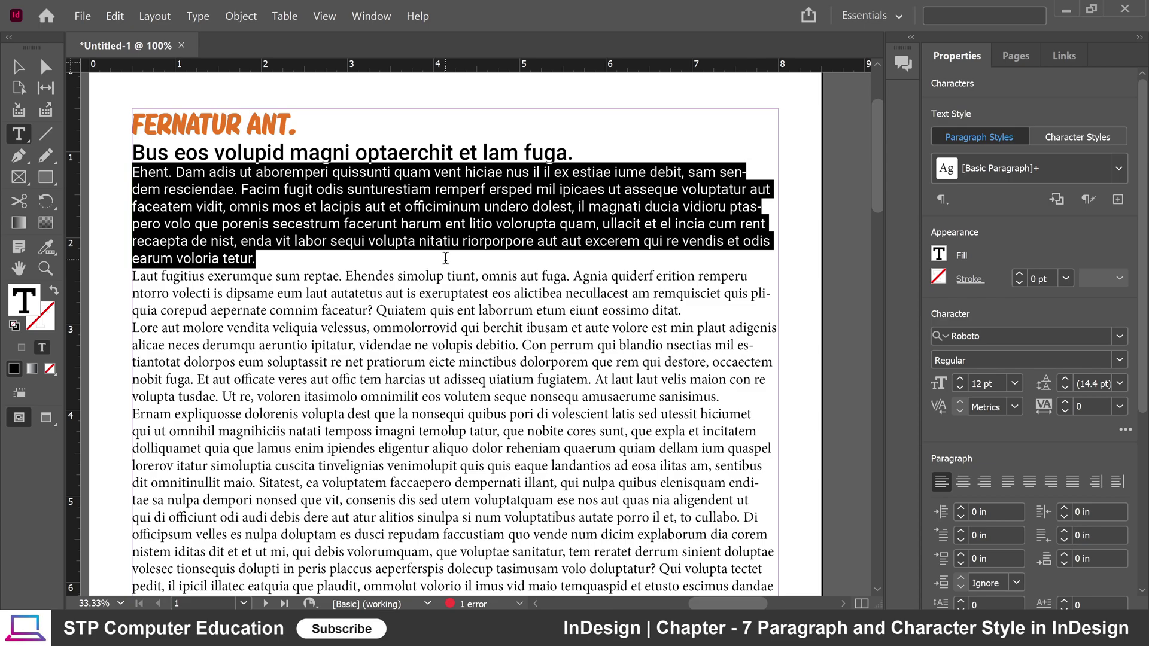
Step: Change the text fill colour of the "Ehent. Dam adis" paragraph to 75% black (K) in the Color Picker
{"action": "double_click", "coordinate": [24, 303]}
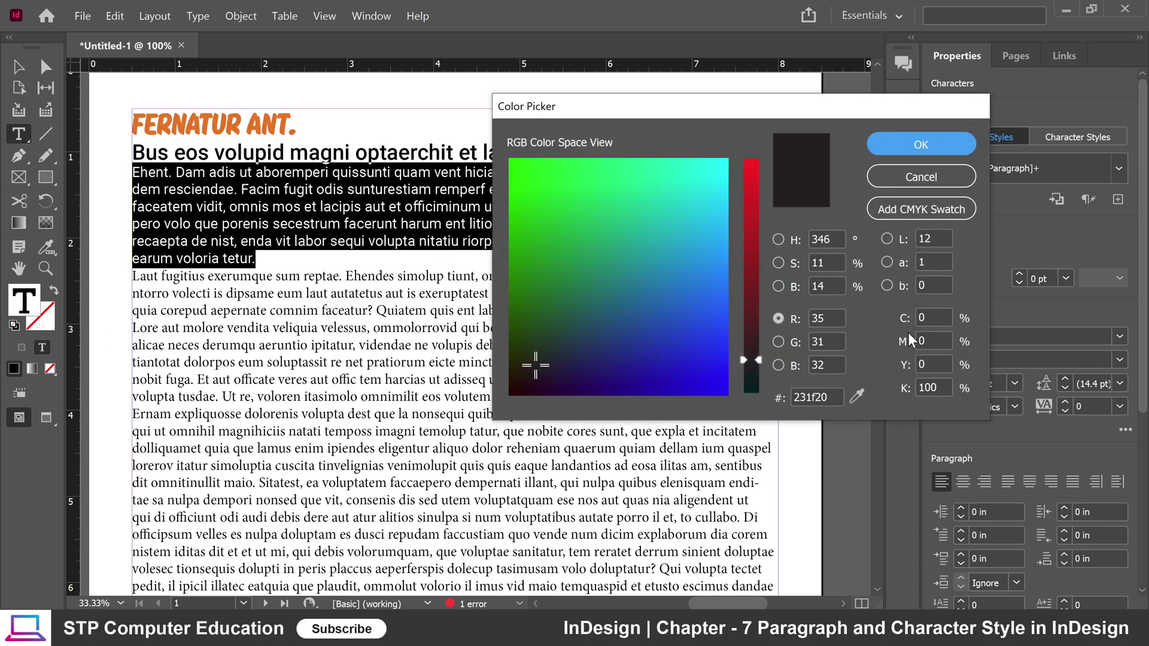
{"action": "left_click", "coordinate": [943, 389]}
{"action": "double_click", "coordinate": [946, 389]}
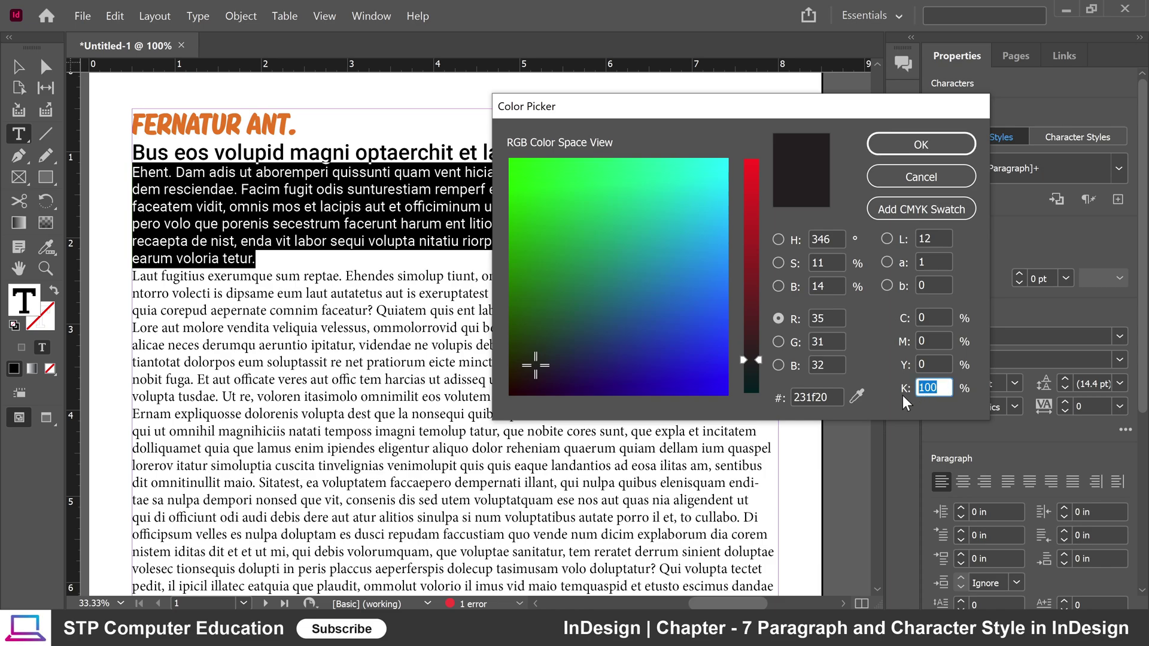
{"action": "type", "text": "75"}
{"action": "left_click", "coordinate": [932, 142]}
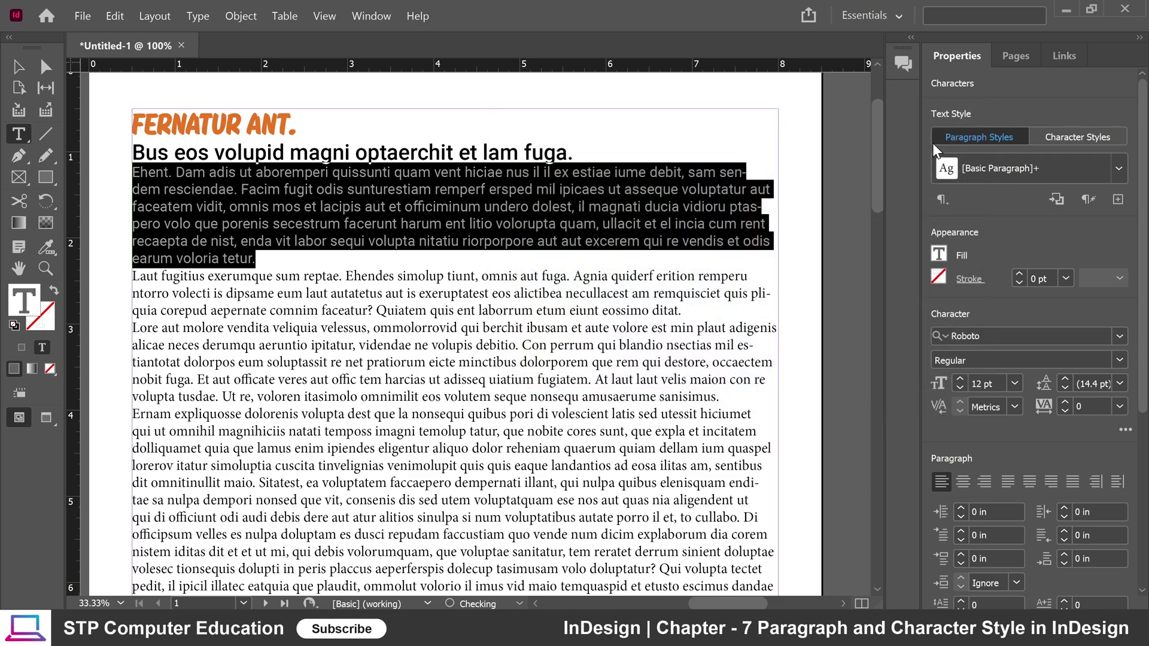
{"action": "left_click", "coordinate": [460, 241]}
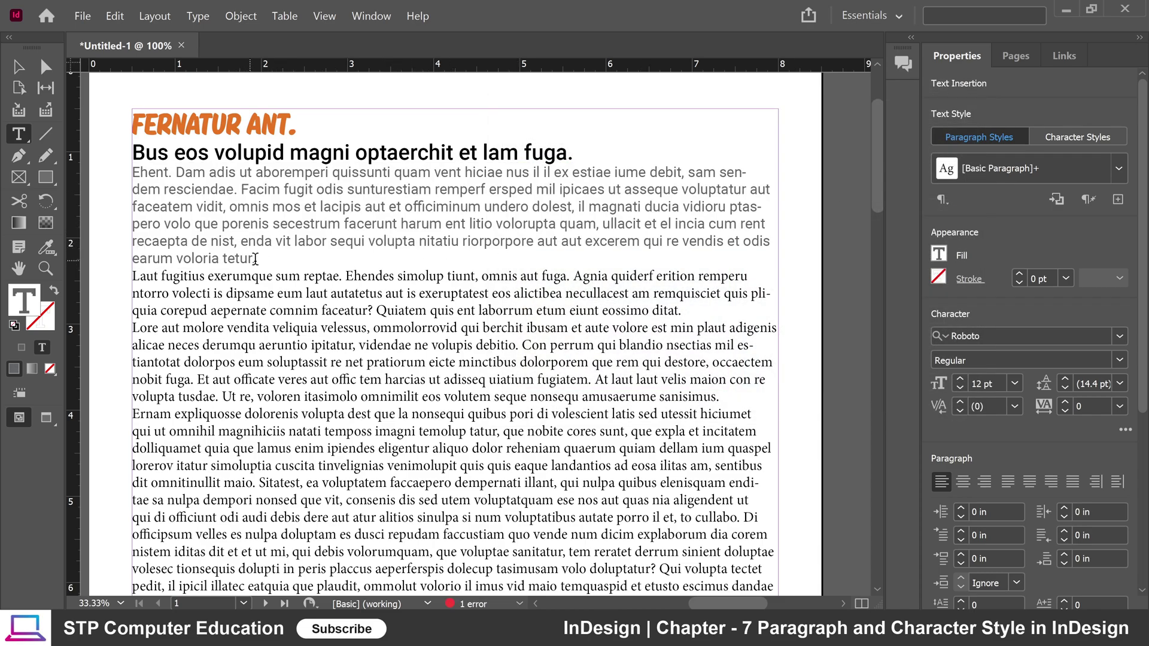
Step: Create a paragraph style named "body text" from the gray Roboto paragraph under the headings
{"action": "left_click_drag", "start_coordinate": [261, 259], "coordinate": [133, 173]}
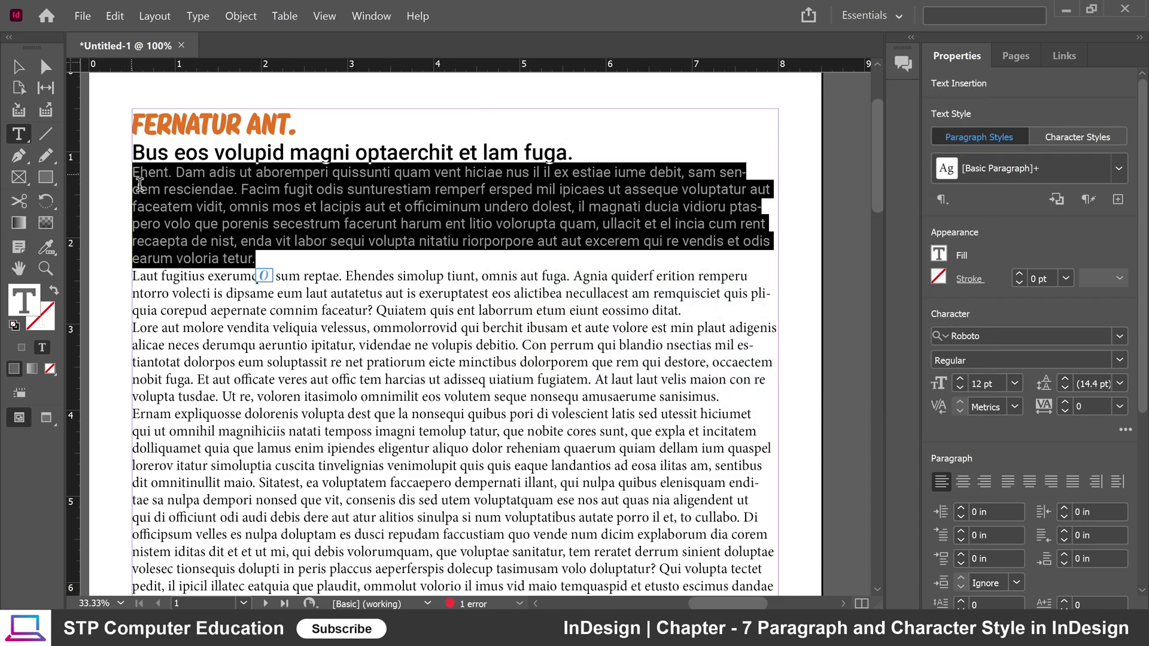
{"action": "left_click", "coordinate": [1117, 201]}
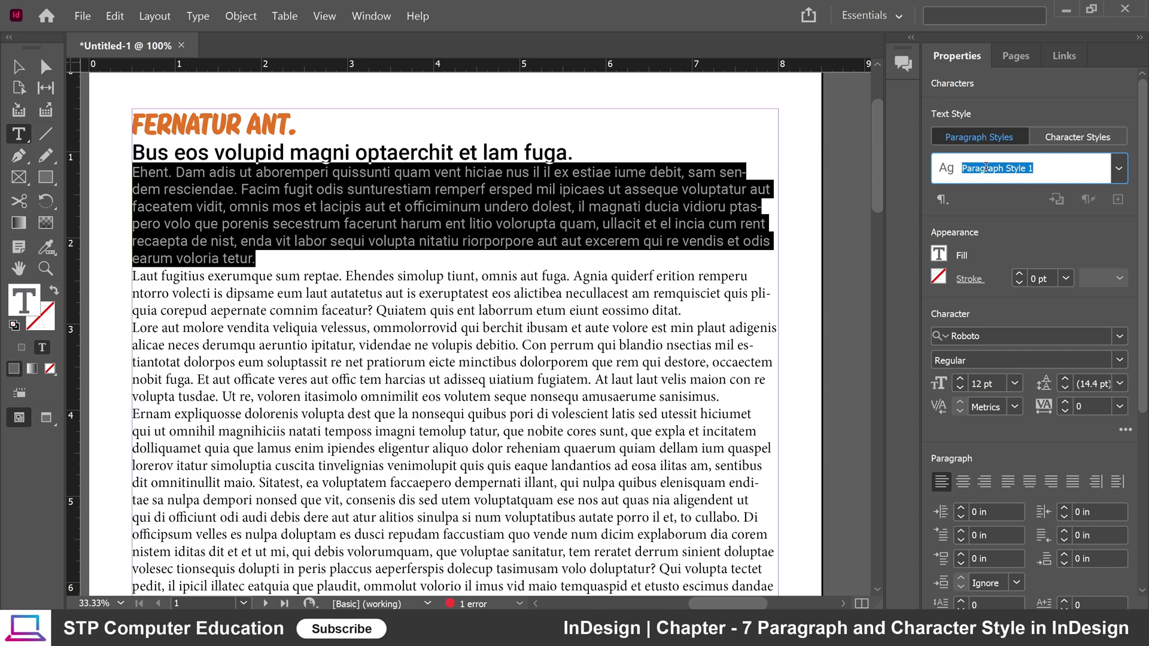
{"action": "type", "text": "body text"}
{"action": "key", "text": "Return"}
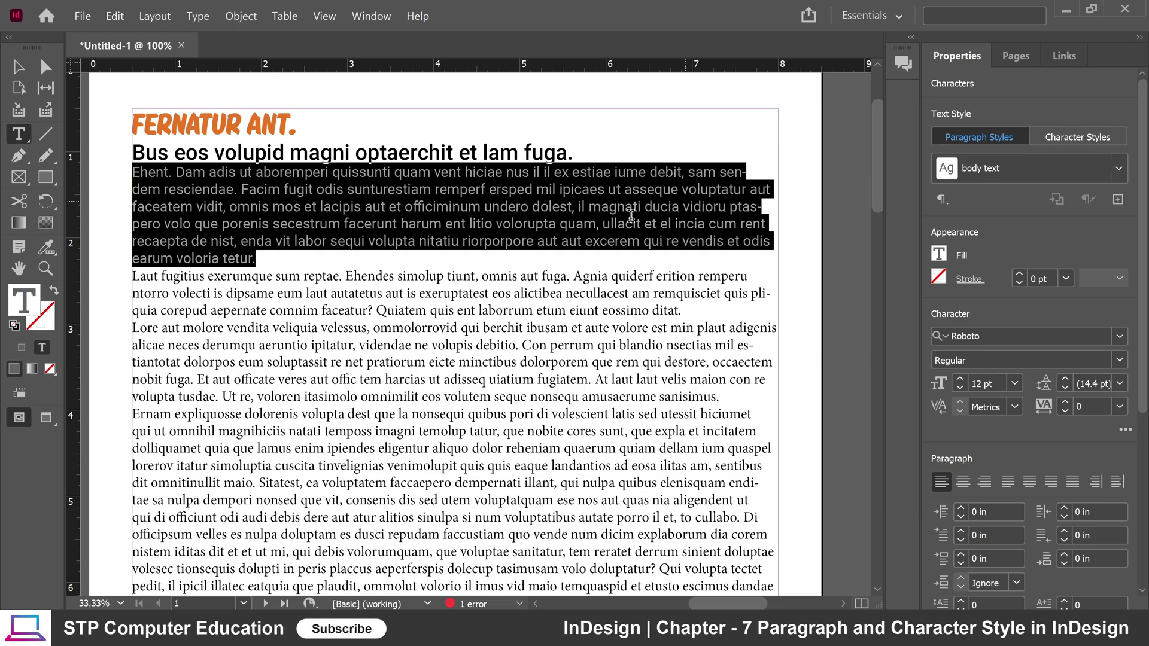
{"action": "left_click", "coordinate": [438, 236]}
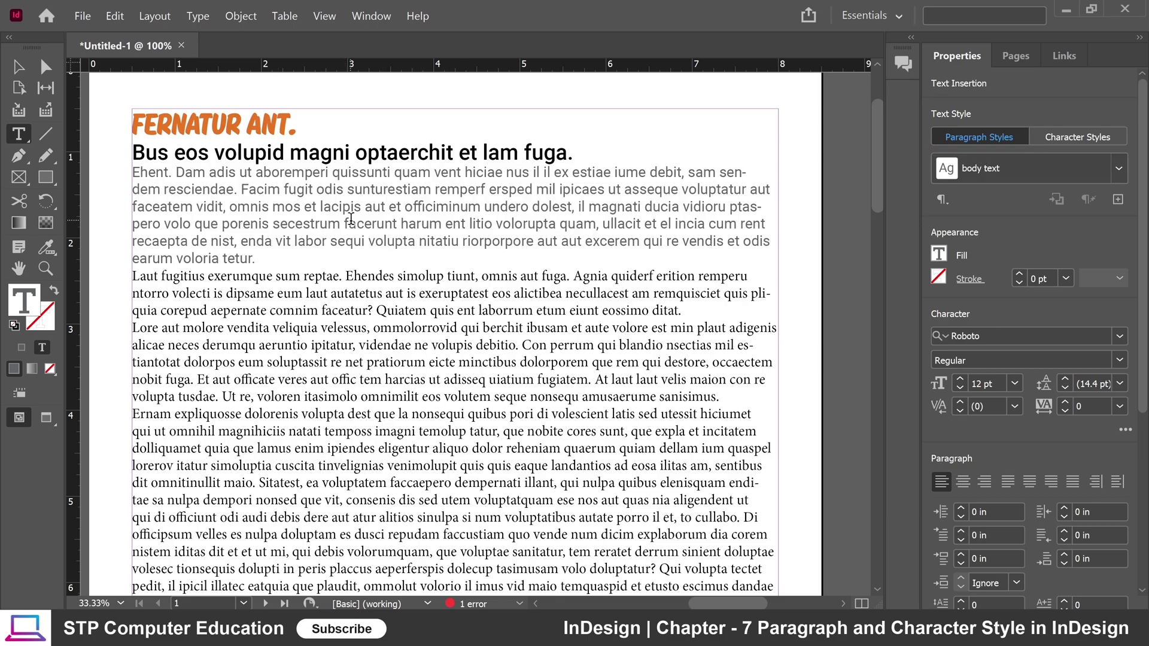
{"action": "left_click", "coordinate": [256, 258]}
{"action": "left_click_drag", "start_coordinate": [262, 262], "coordinate": [133, 172]}
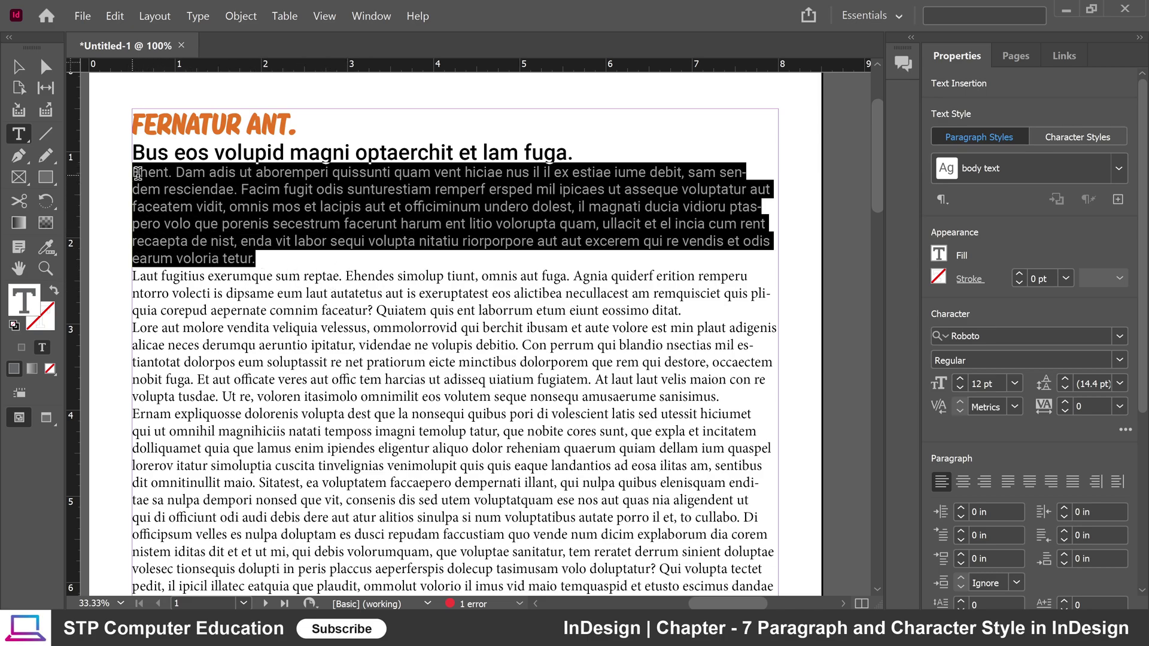
{"action": "left_click", "coordinate": [266, 258]}
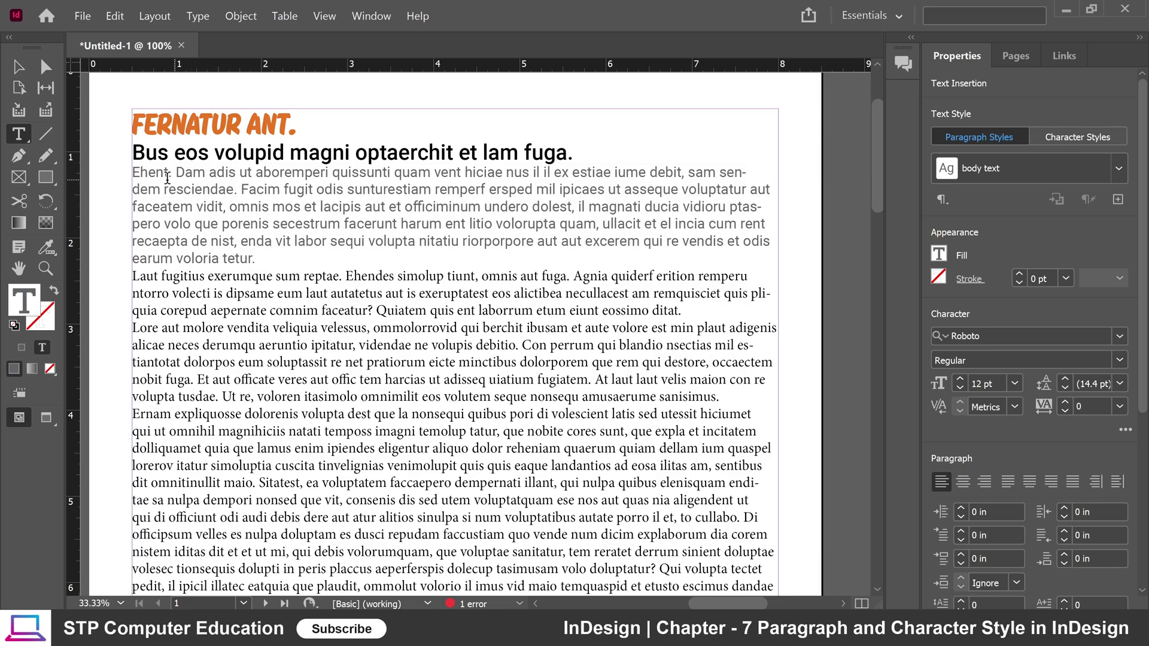
Step: Open the "body text" paragraph style for editing with its paragraph selected, and review the style's basic character formats
{"action": "left_click_drag", "start_coordinate": [256, 257], "coordinate": [133, 172]}
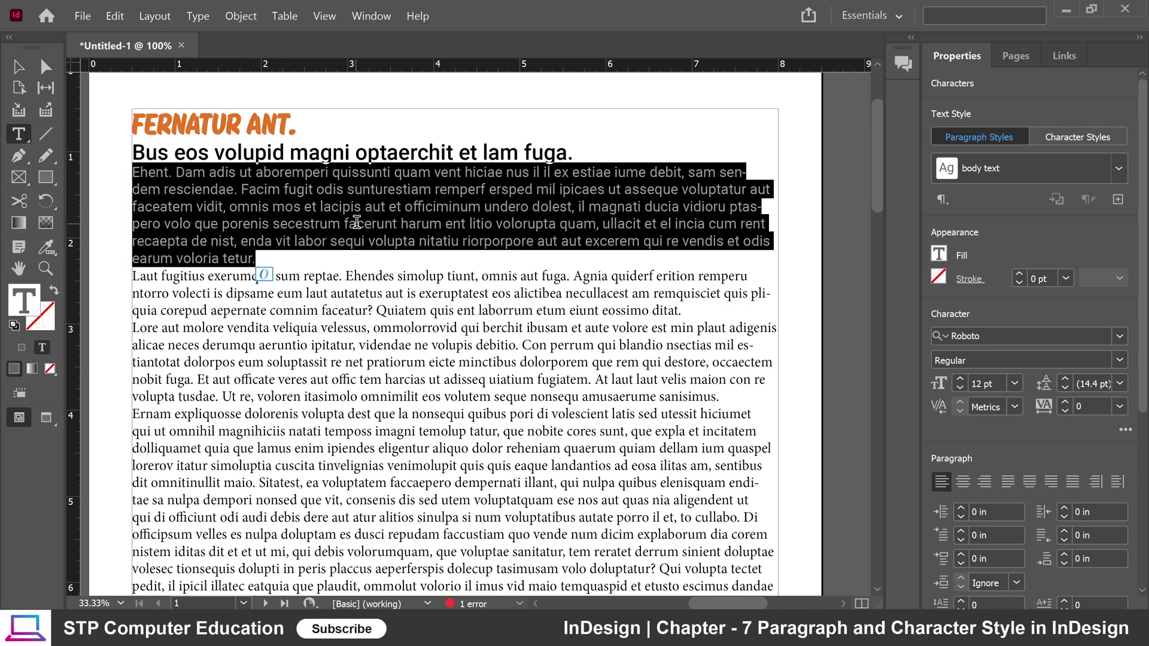
{"action": "left_click", "coordinate": [1118, 168]}
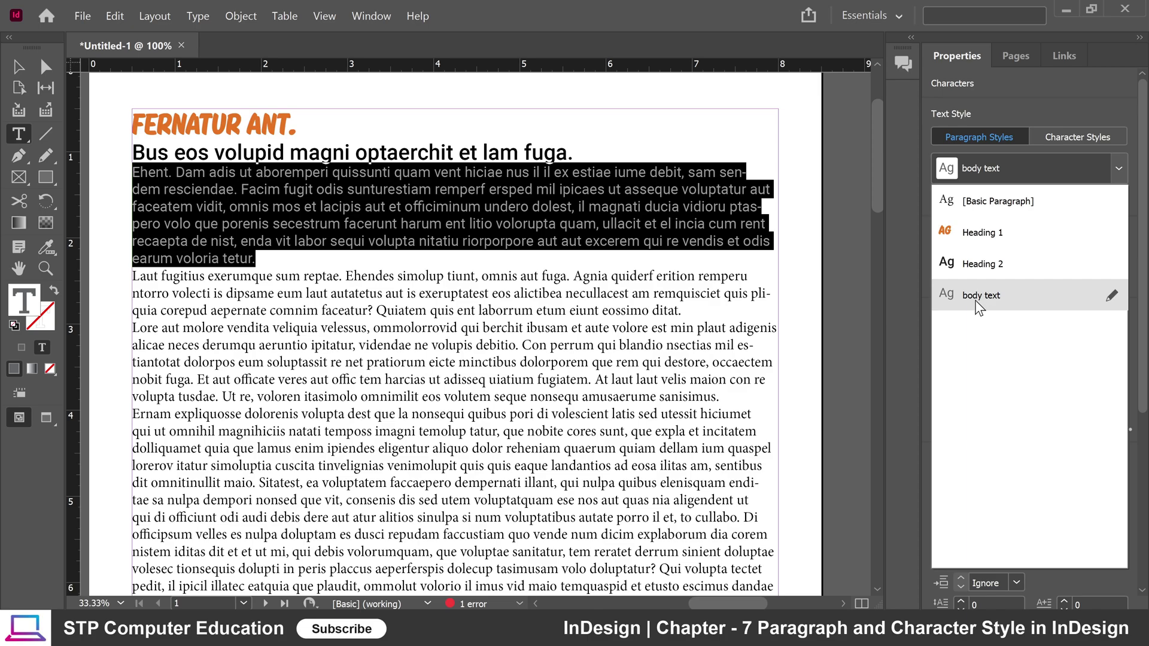
{"action": "left_click", "coordinate": [1114, 298]}
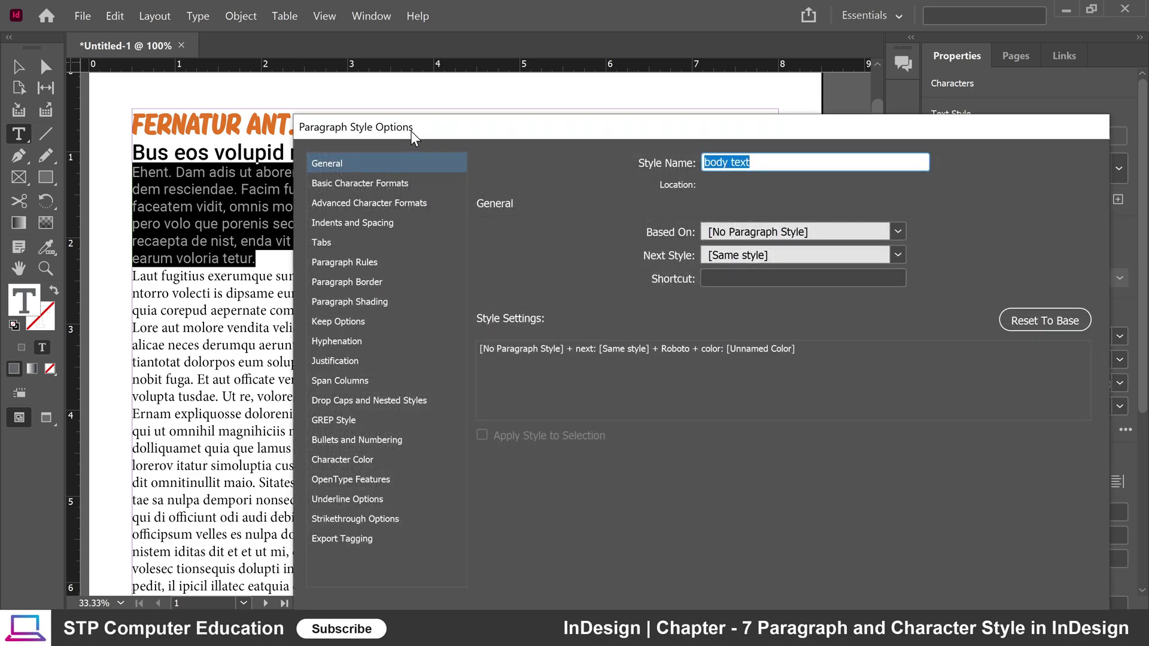
{"action": "left_click_drag", "start_coordinate": [411, 131], "coordinate": [301, 70]}
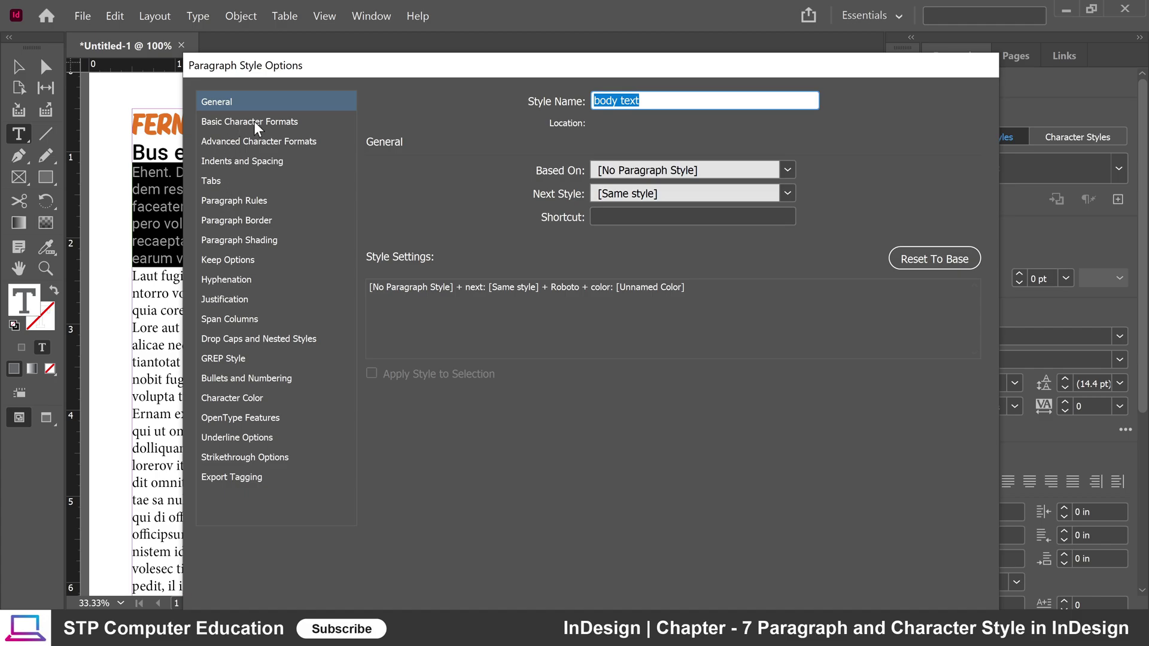
{"action": "left_click", "coordinate": [235, 124]}
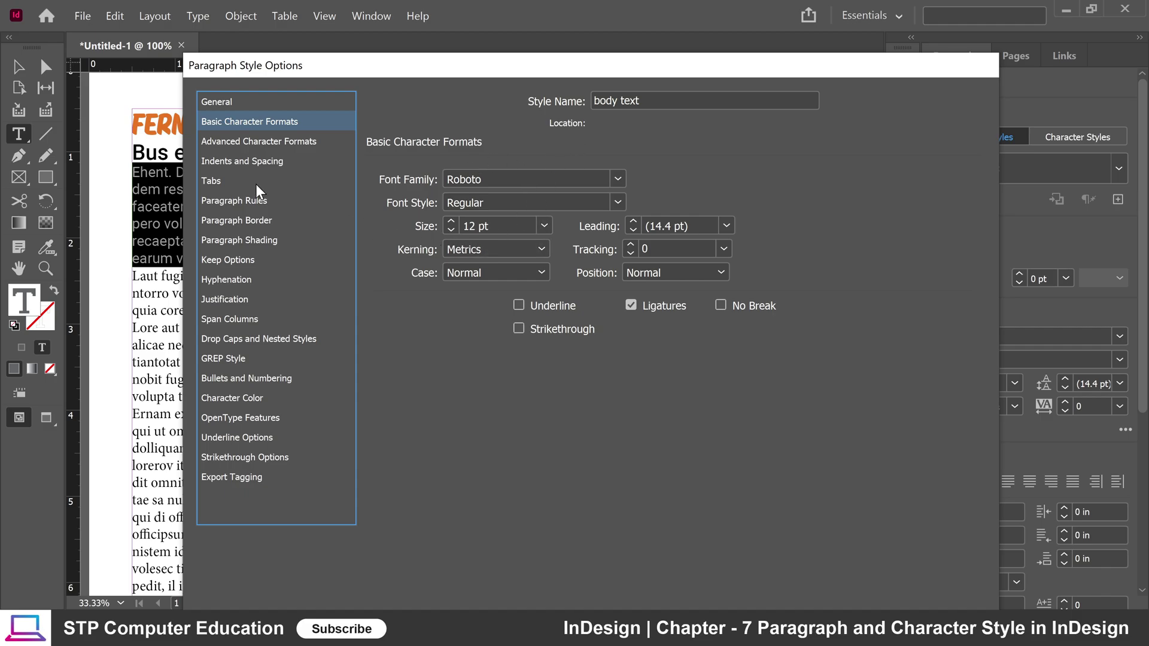
{"action": "key", "text": "alt"}
{"action": "left_click_drag", "start_coordinate": [439, 69], "coordinate": [548, 84]}
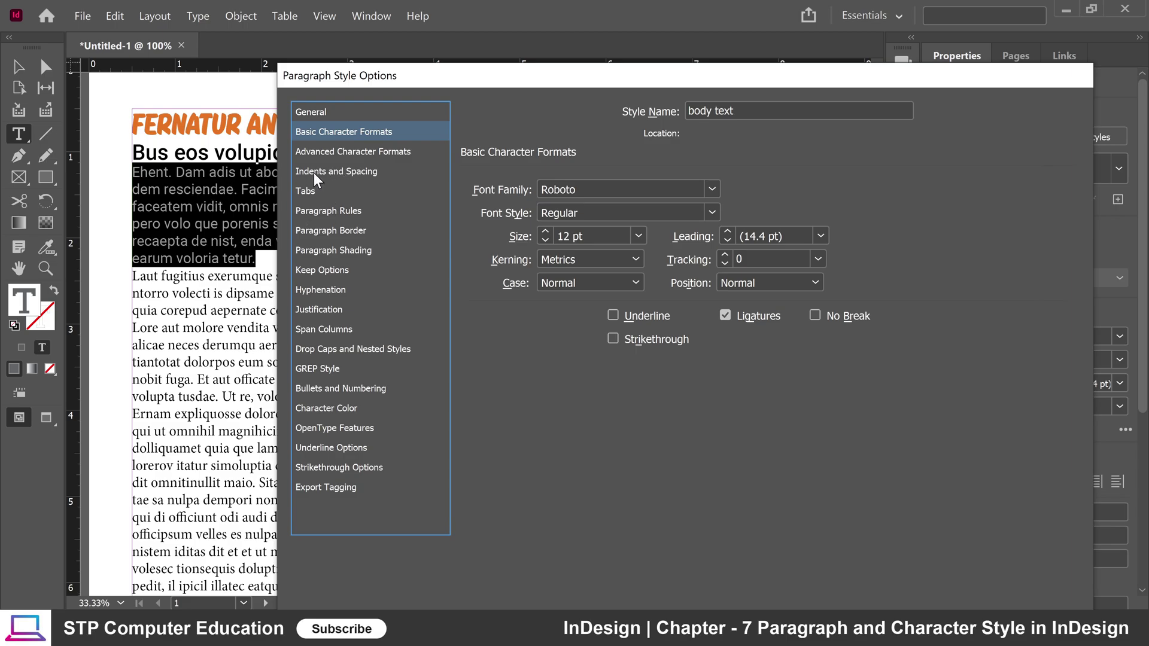
Step: Set Space Before to 0.125 in in the indents and spacing settings of the "body text" style
{"action": "left_click", "coordinate": [357, 172]}
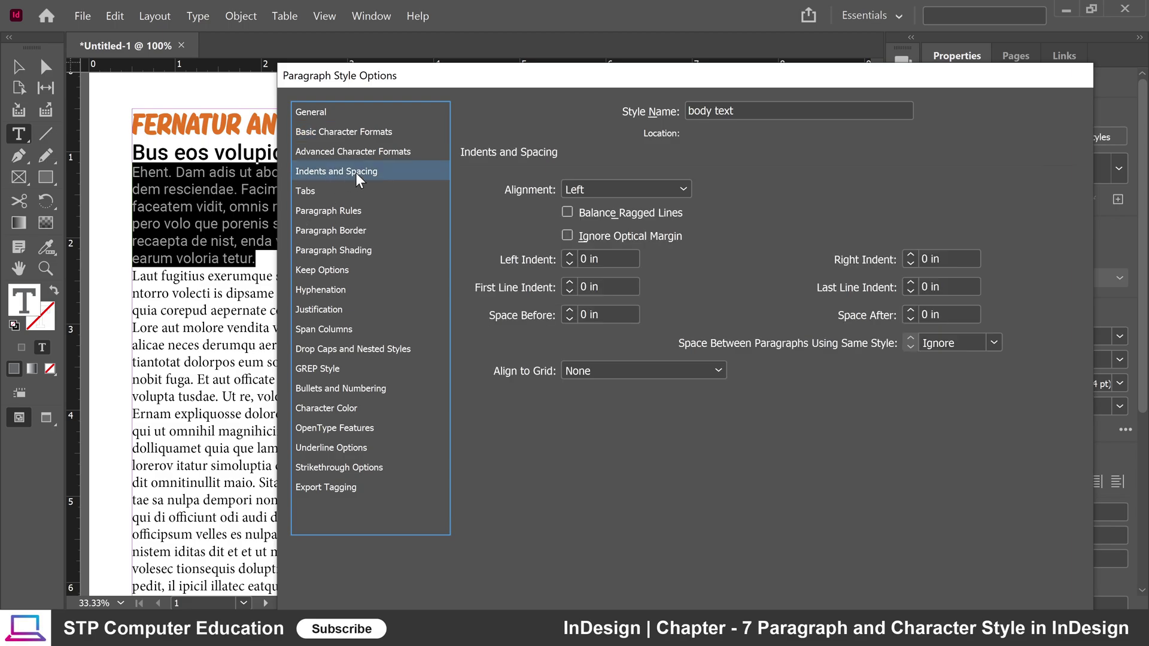
{"action": "left_click_drag", "start_coordinate": [502, 80], "coordinate": [426, 59]}
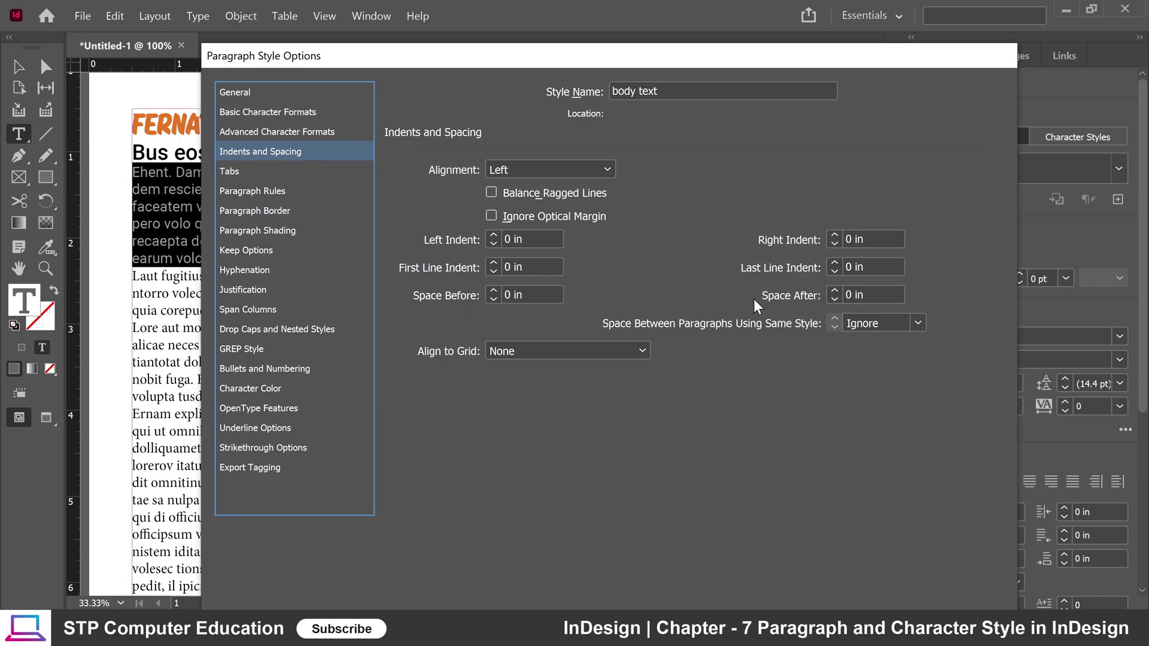
{"action": "left_click_drag", "start_coordinate": [484, 66], "coordinate": [579, 63]}
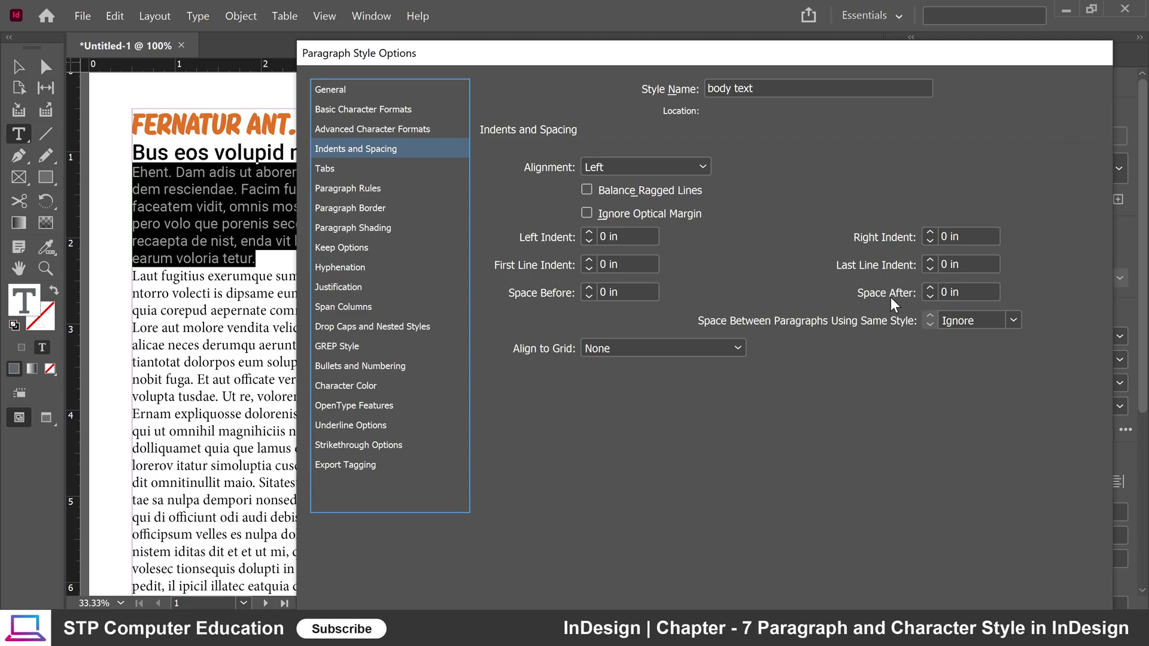
{"action": "left_click", "coordinate": [588, 288]}
{"action": "left_click", "coordinate": [588, 287]}
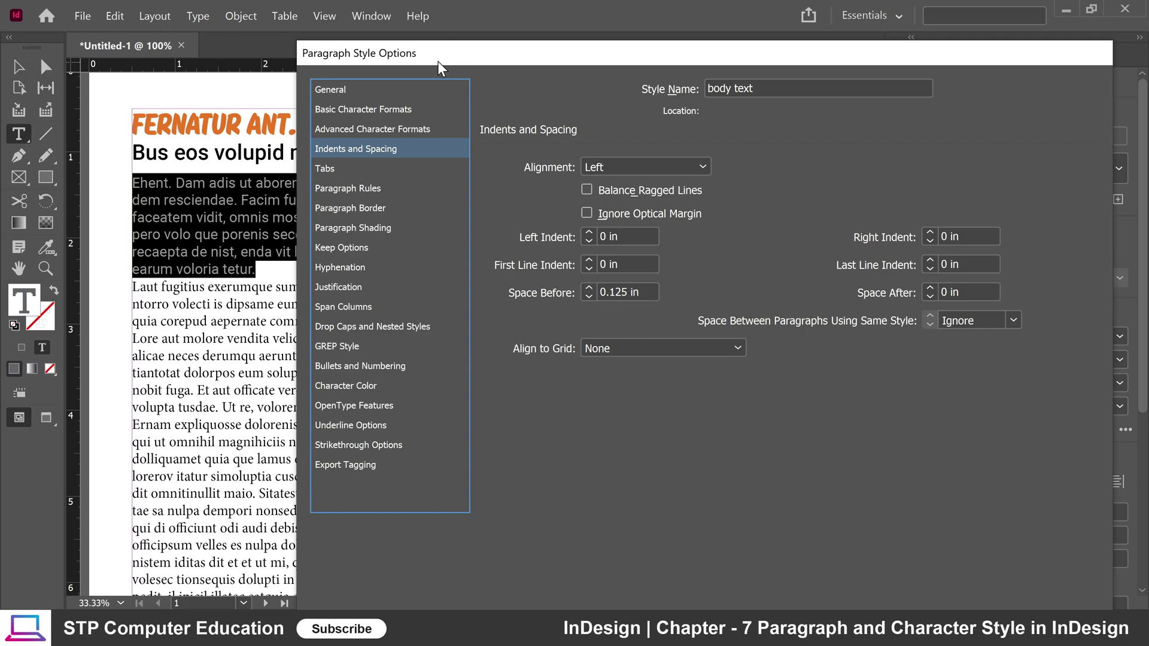
Step: Compare the "body text" style's Space Before at 0 in and 0.125 in, and apply the style with 0.125 in
{"action": "left_click_drag", "start_coordinate": [437, 61], "coordinate": [467, 9]}
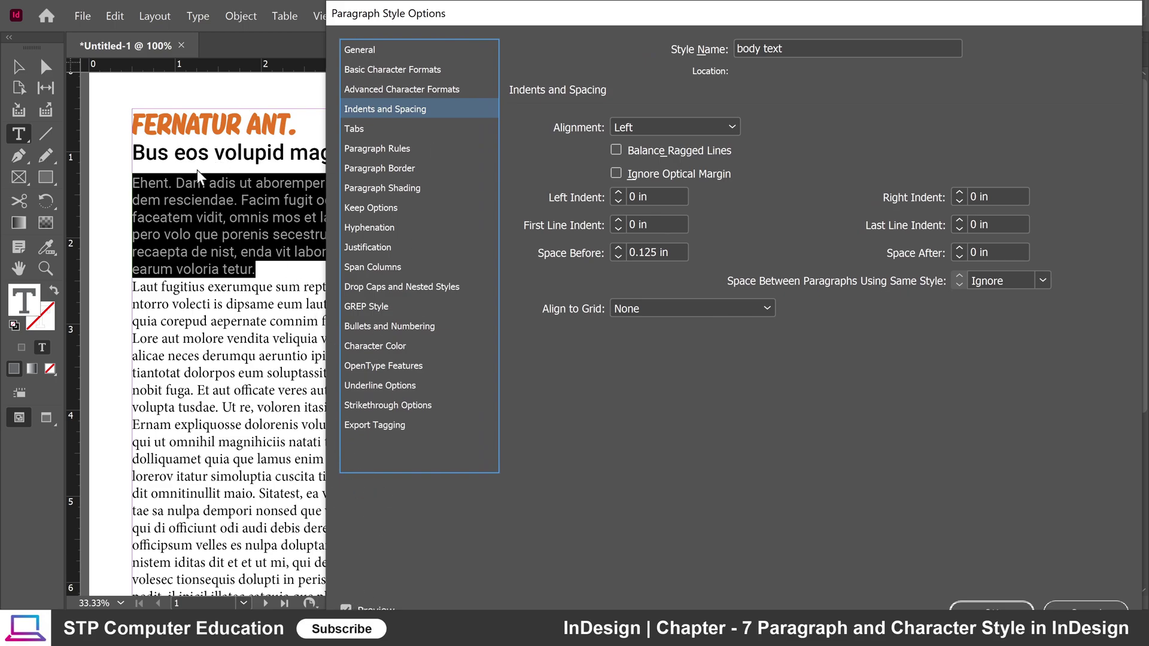
{"action": "left_click", "coordinate": [619, 258]}
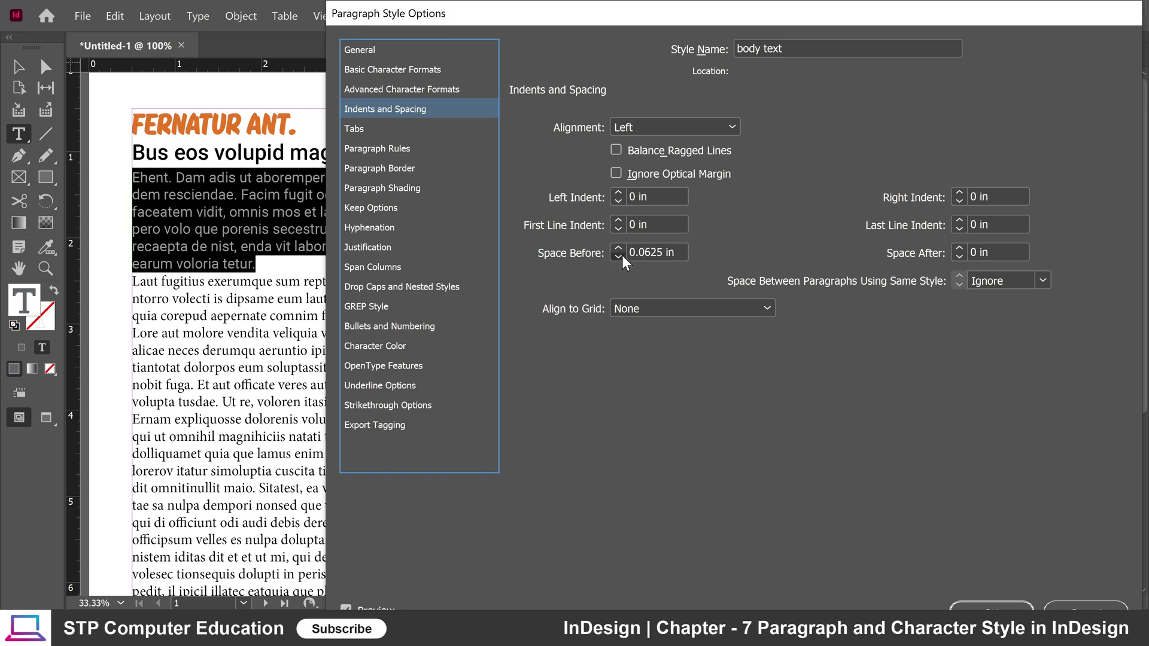
{"action": "left_click", "coordinate": [620, 257]}
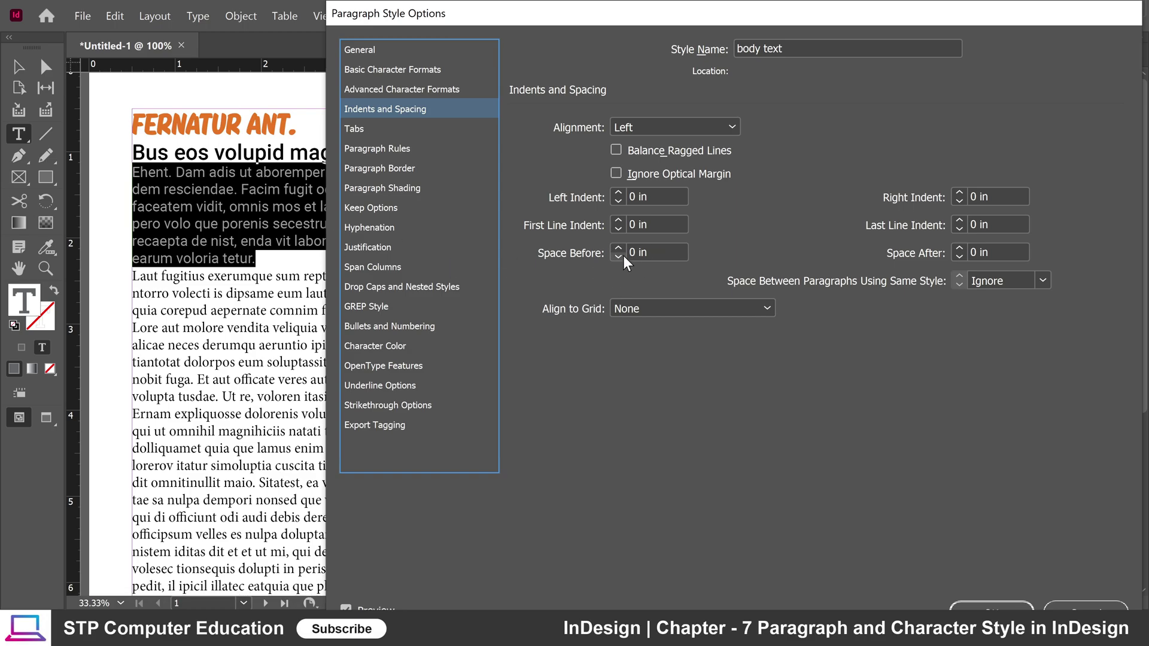
{"action": "left_click", "coordinate": [617, 249]}
{"action": "left_click", "coordinate": [618, 249]}
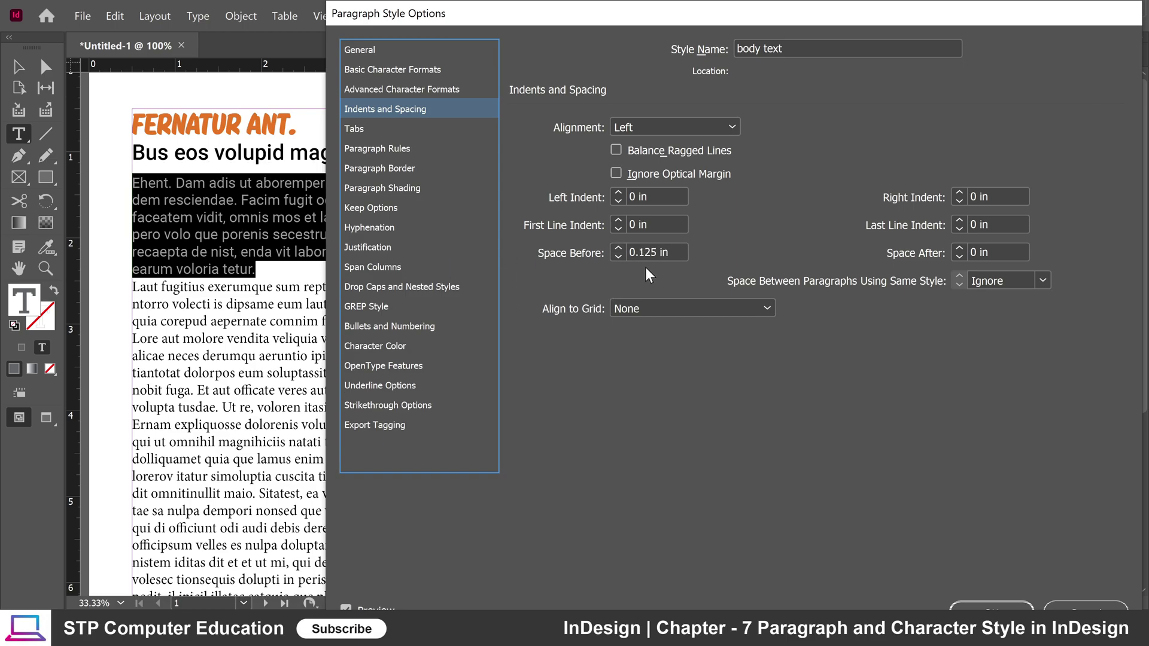
{"action": "left_click_drag", "start_coordinate": [650, 30], "coordinate": [456, 27]}
{"action": "left_click", "coordinate": [799, 606]}
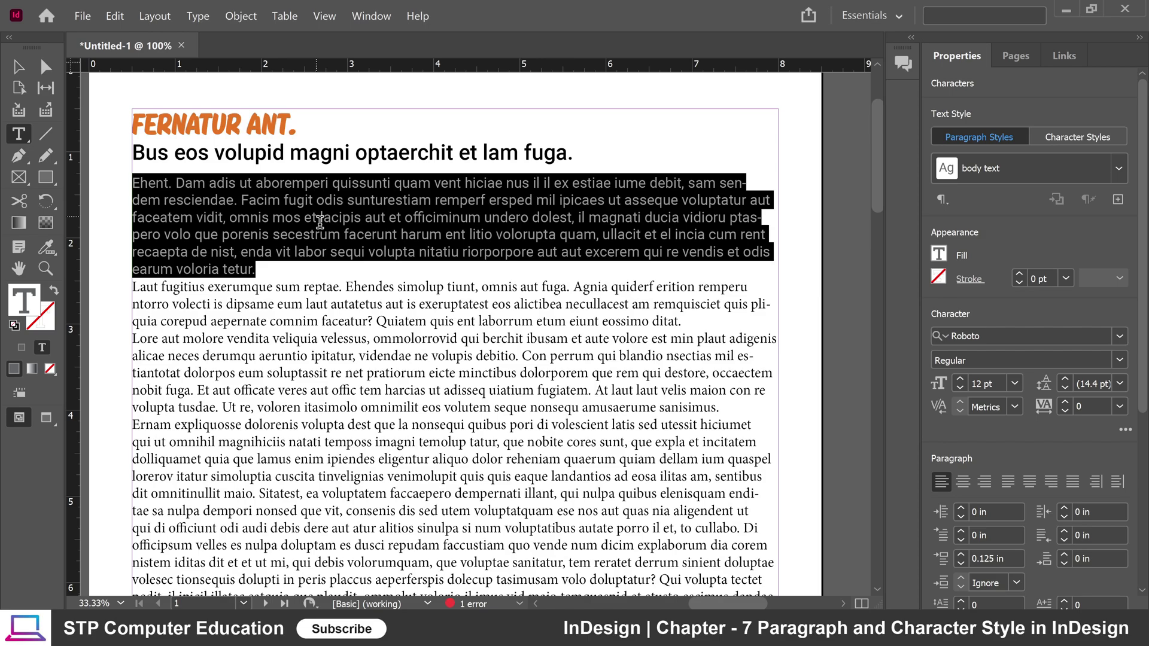
{"action": "left_click", "coordinate": [380, 355]}
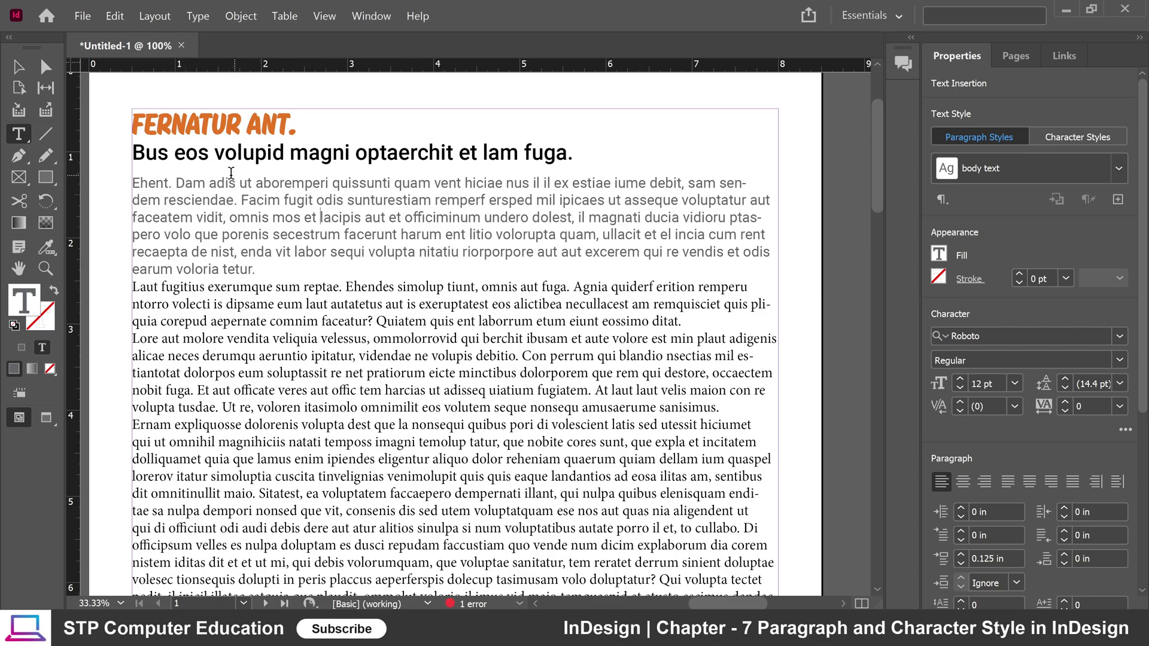
Step: Apply the "body text" paragraph style to the "Laut fugitius" and "Lore aut molore" paragraphs
{"action": "scroll", "coordinate": [317, 300], "scroll_direction": "down", "scroll_amount": 3}
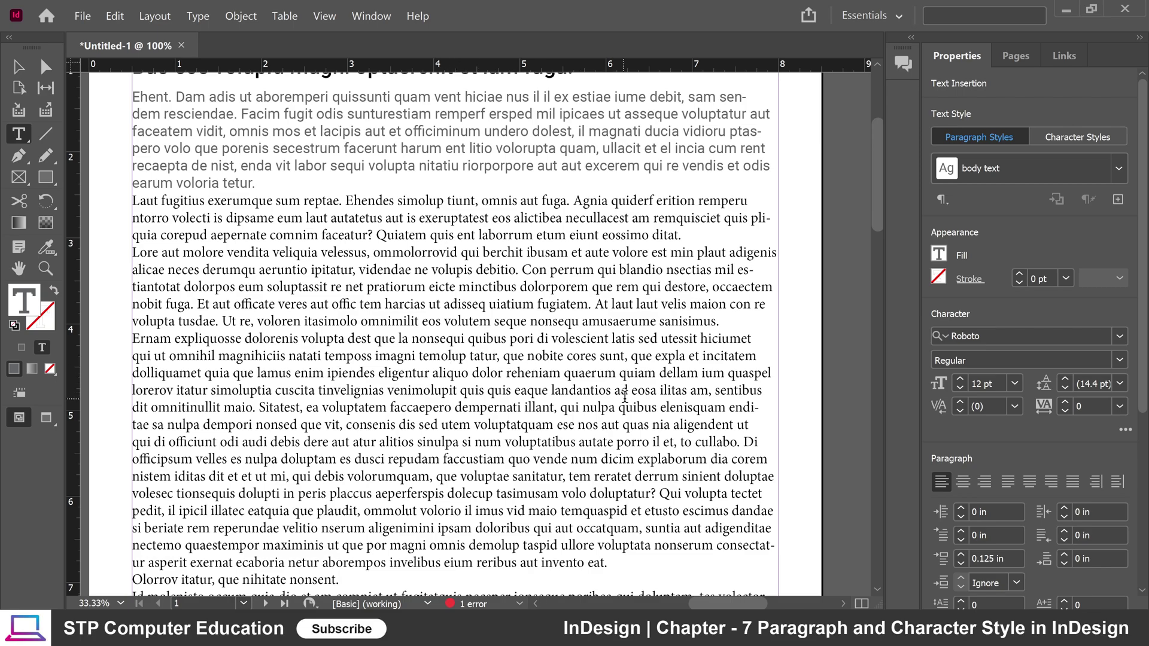
{"action": "left_click", "coordinate": [573, 219]}
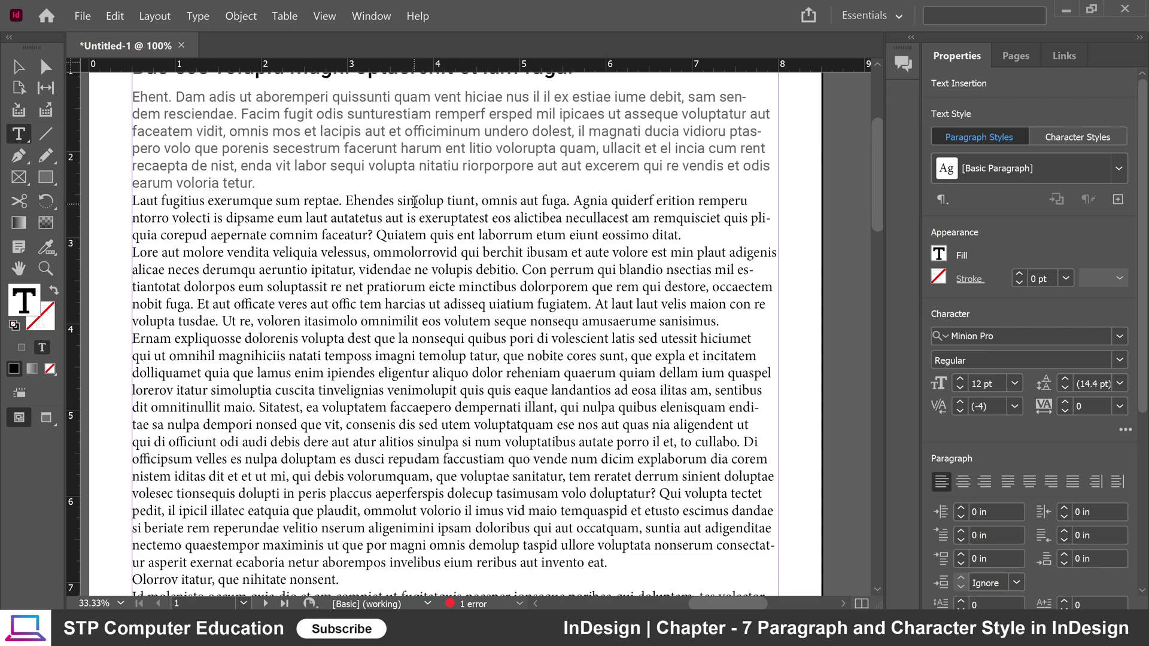
{"action": "left_click", "coordinate": [1119, 169]}
{"action": "left_click", "coordinate": [993, 295]}
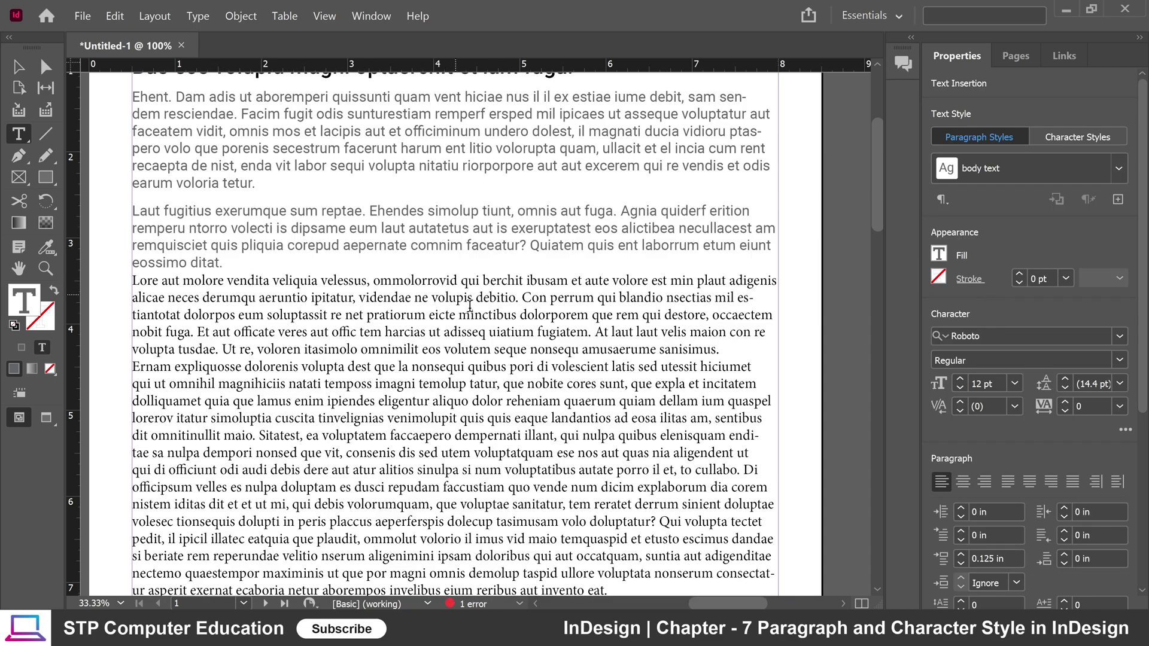
{"action": "left_click", "coordinate": [458, 280]}
{"action": "left_click", "coordinate": [1118, 168]}
{"action": "left_click", "coordinate": [992, 298]}
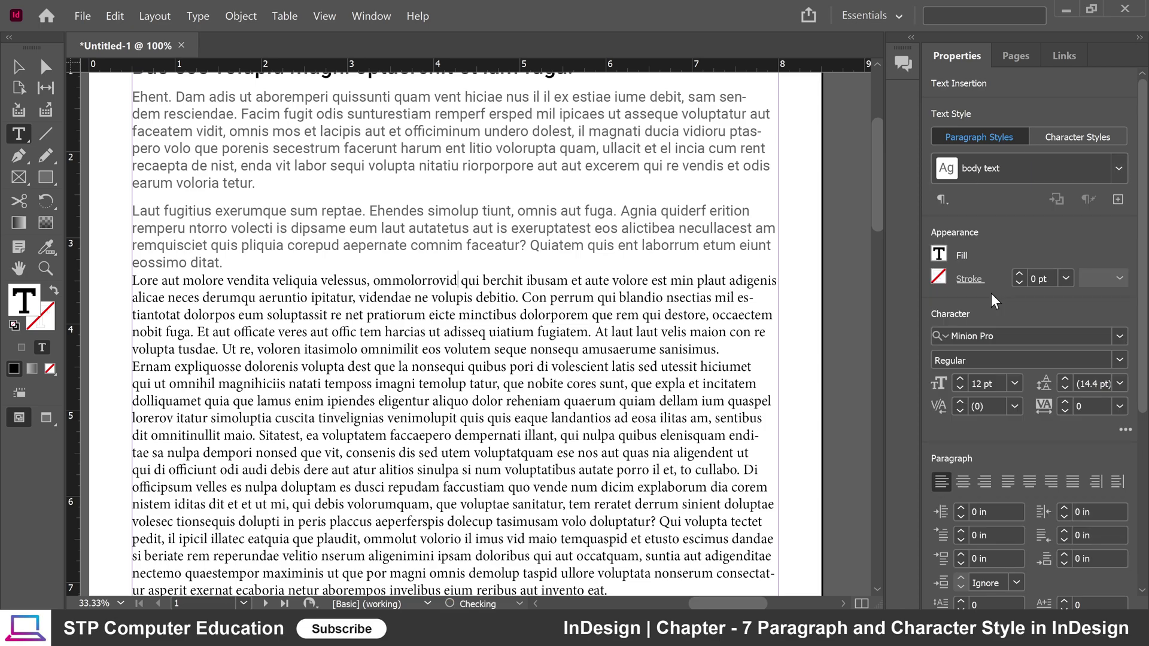
Step: Apply the "body text" paragraph style to the long "Ernam expliquosse" paragraph and the "Olorrov itatur" line
{"action": "scroll", "coordinate": [809, 311], "scroll_direction": "down", "scroll_amount": 3}
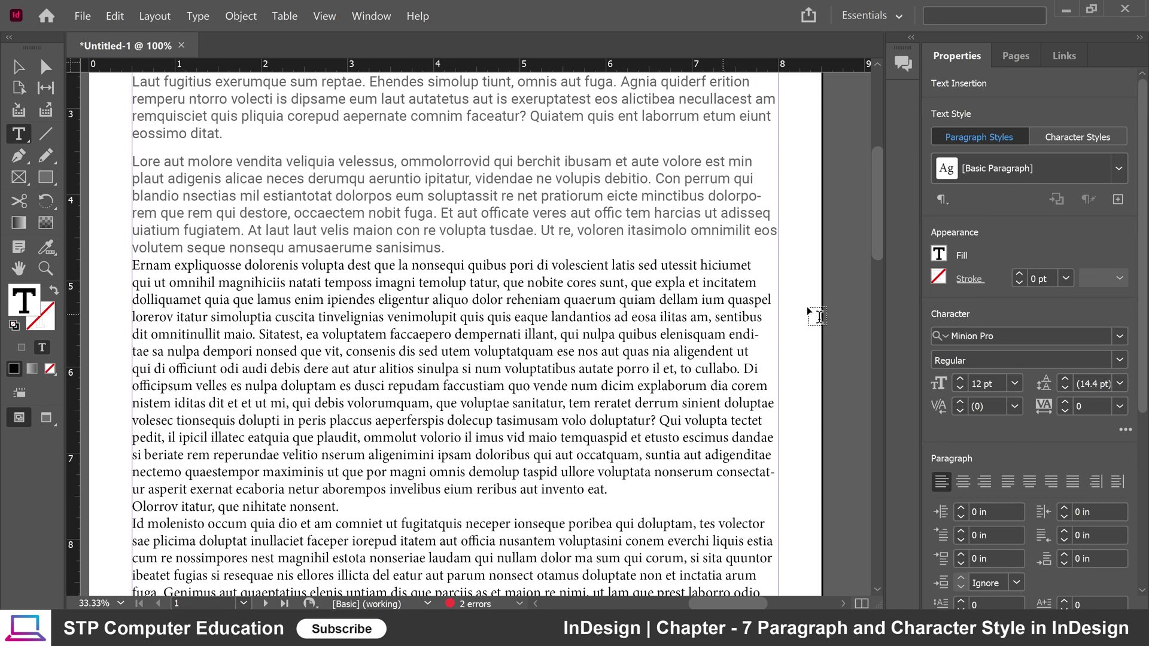
{"action": "left_click", "coordinate": [1118, 168]}
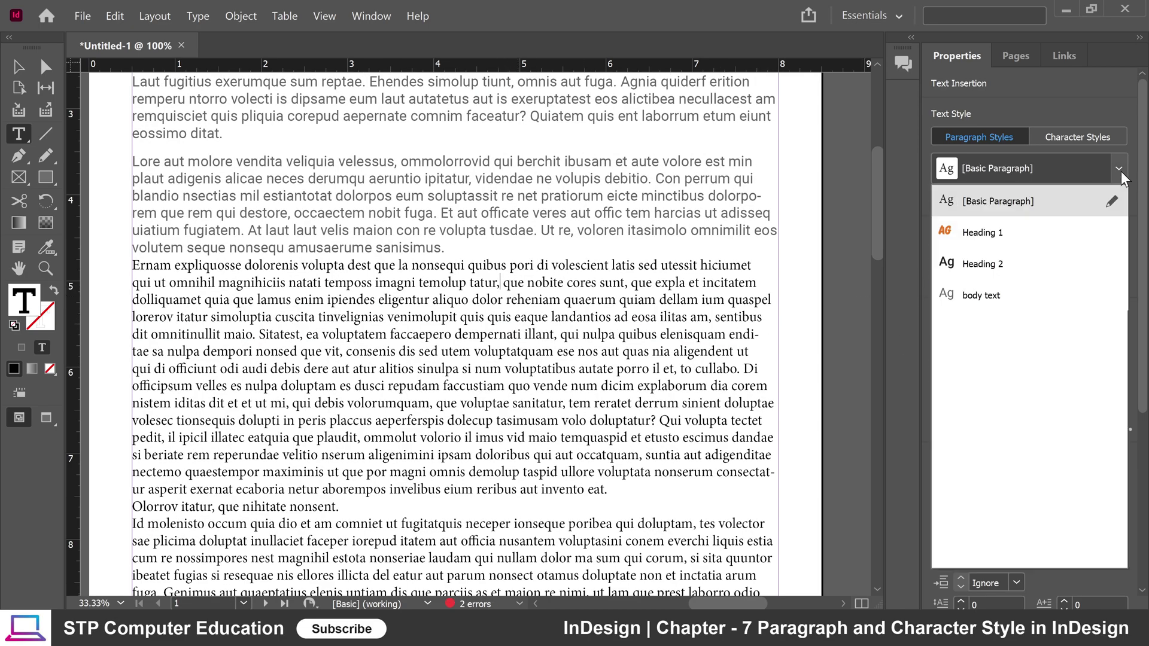
{"action": "left_click", "coordinate": [993, 295]}
{"action": "scroll", "coordinate": [482, 331], "scroll_direction": "down", "scroll_amount": 2}
{"action": "scroll", "coordinate": [482, 331], "scroll_direction": "down", "scroll_amount": 4}
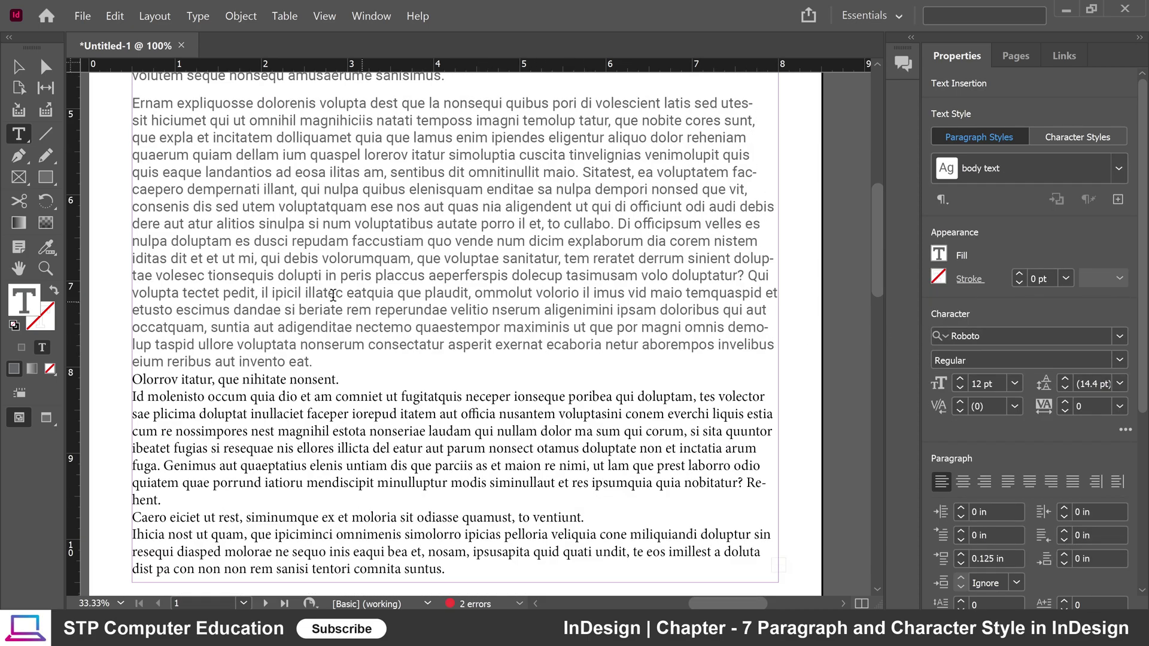
{"action": "left_click", "coordinate": [419, 325]}
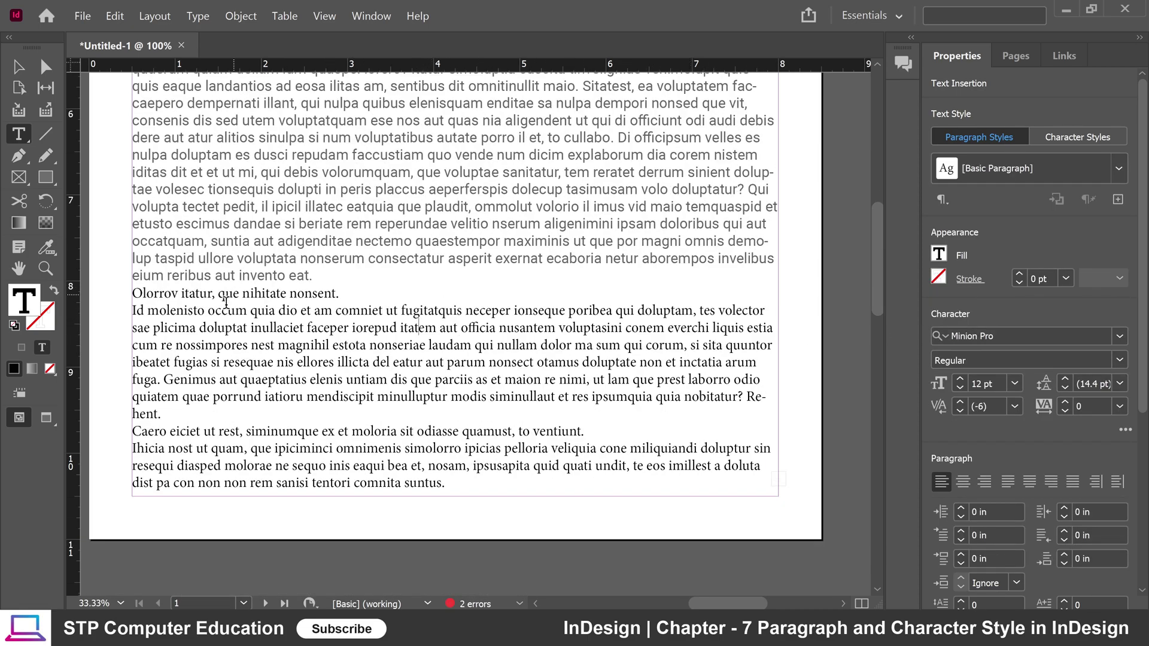
{"action": "left_click", "coordinate": [1105, 175]}
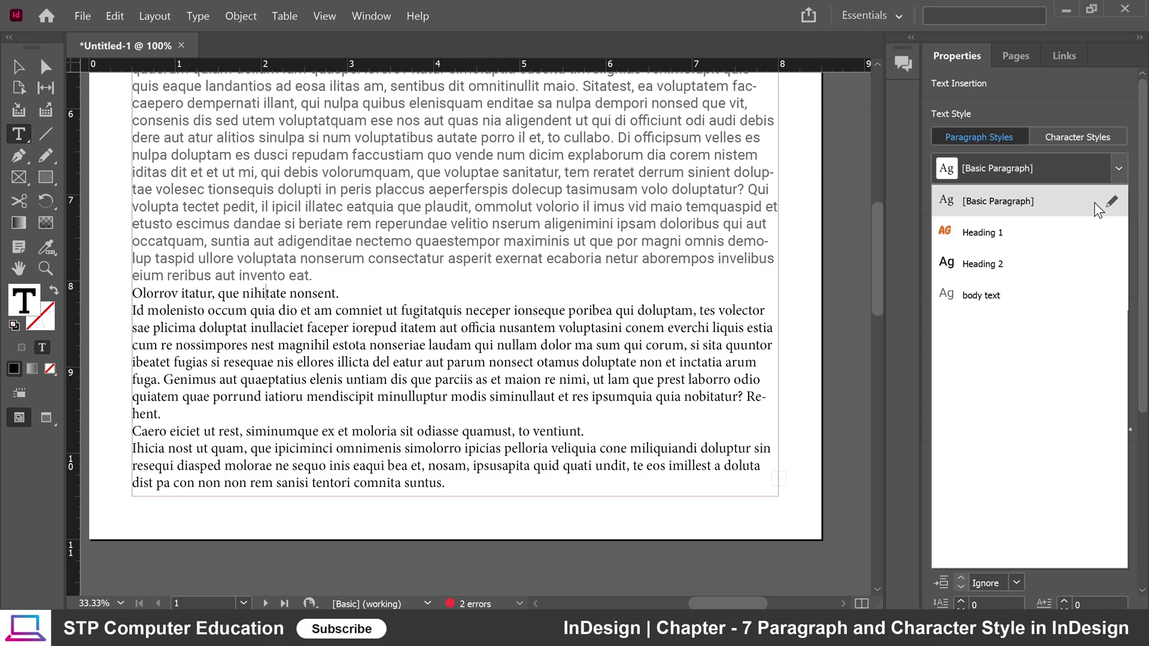
{"action": "left_click", "coordinate": [913, 297]}
Step: Apply the "body text" paragraph style to the last paragraphs on page 1, beginning "Id molenisto", "Caero eiciet" and "Ihicia nost"
{"action": "left_click", "coordinate": [486, 328]}
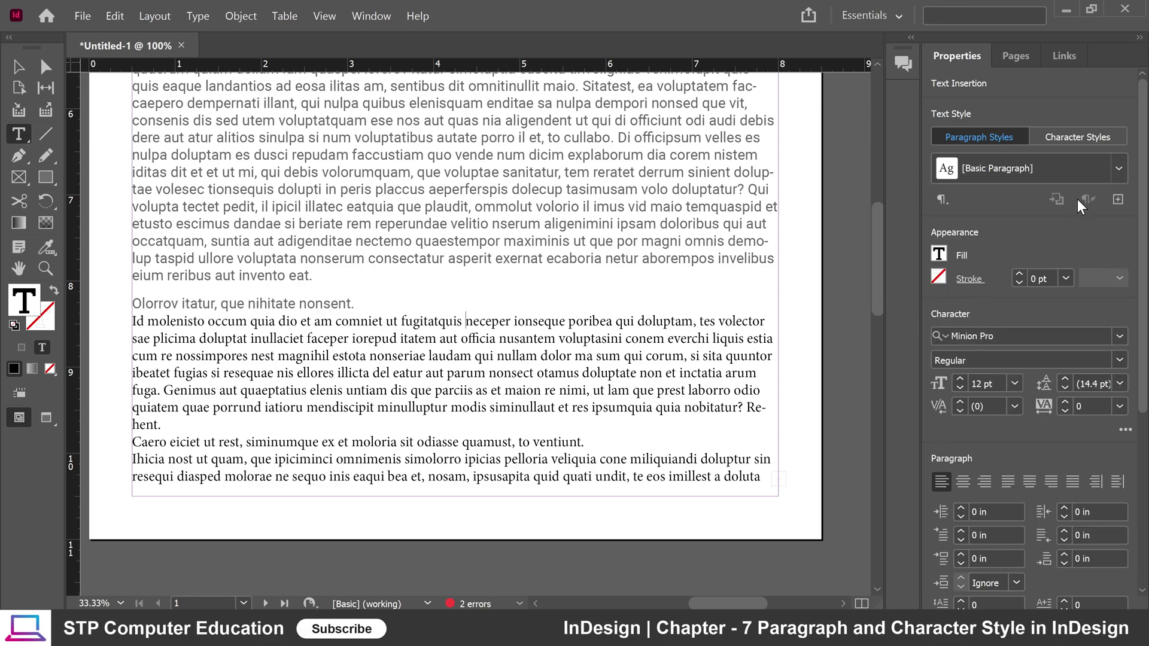
{"action": "left_click", "coordinate": [1117, 168]}
{"action": "left_click", "coordinate": [997, 289]}
{"action": "scroll", "coordinate": [571, 382], "scroll_direction": "down", "scroll_amount": 2}
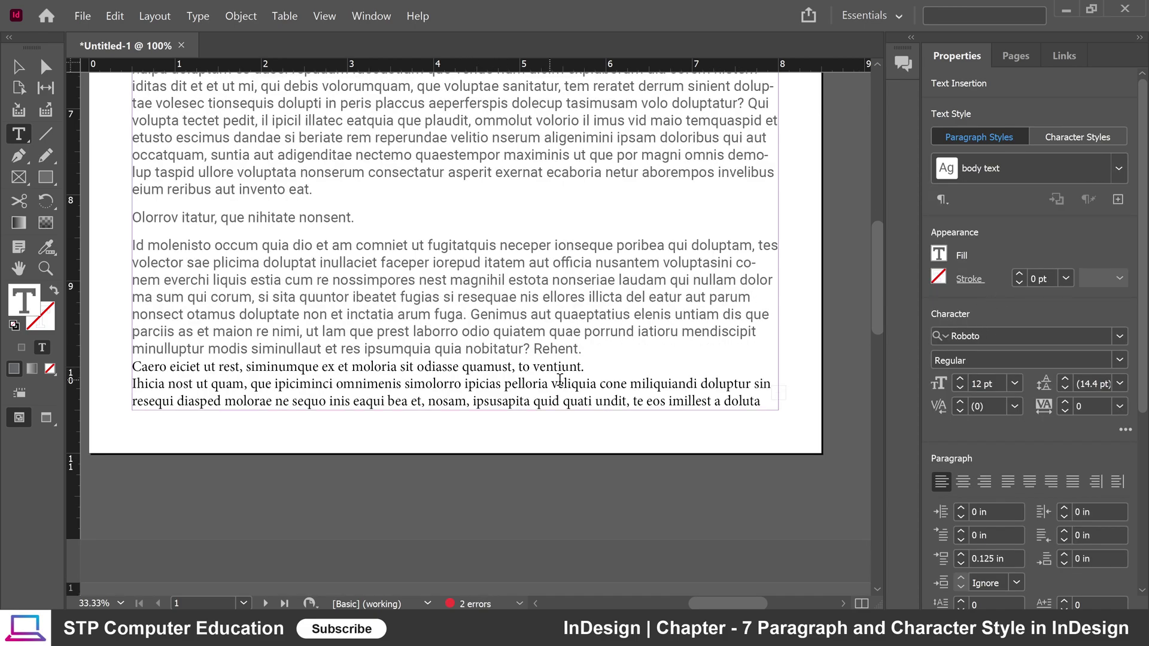
{"action": "left_click", "coordinate": [586, 373]}
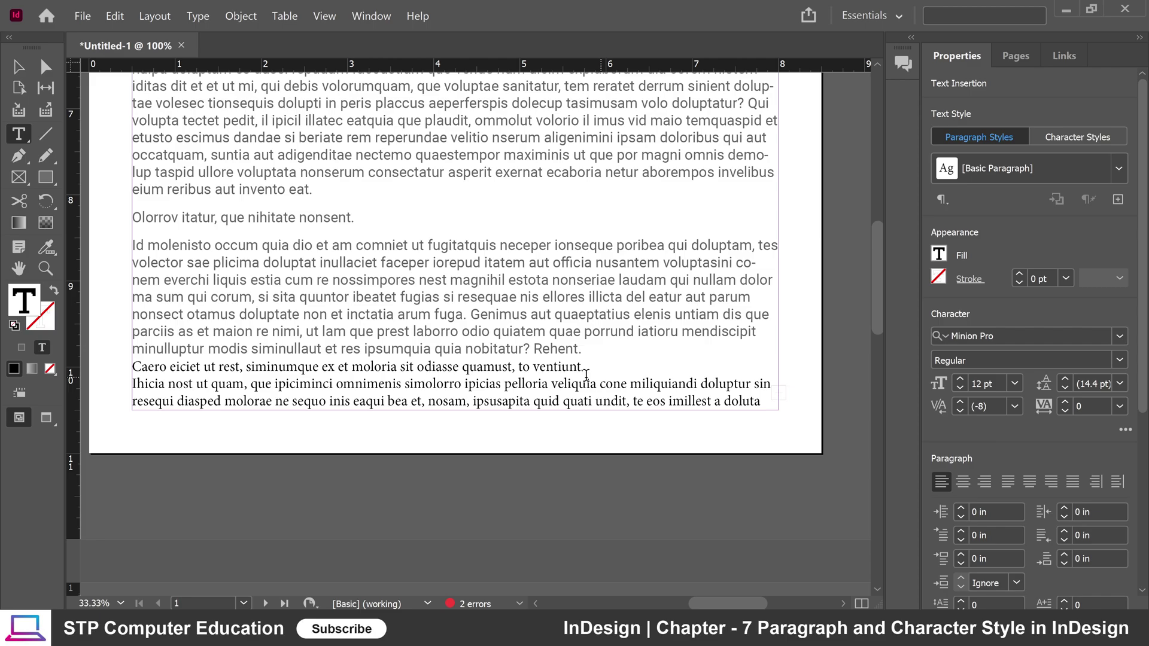
{"action": "left_click", "coordinate": [1116, 168]}
{"action": "left_click", "coordinate": [1005, 295]}
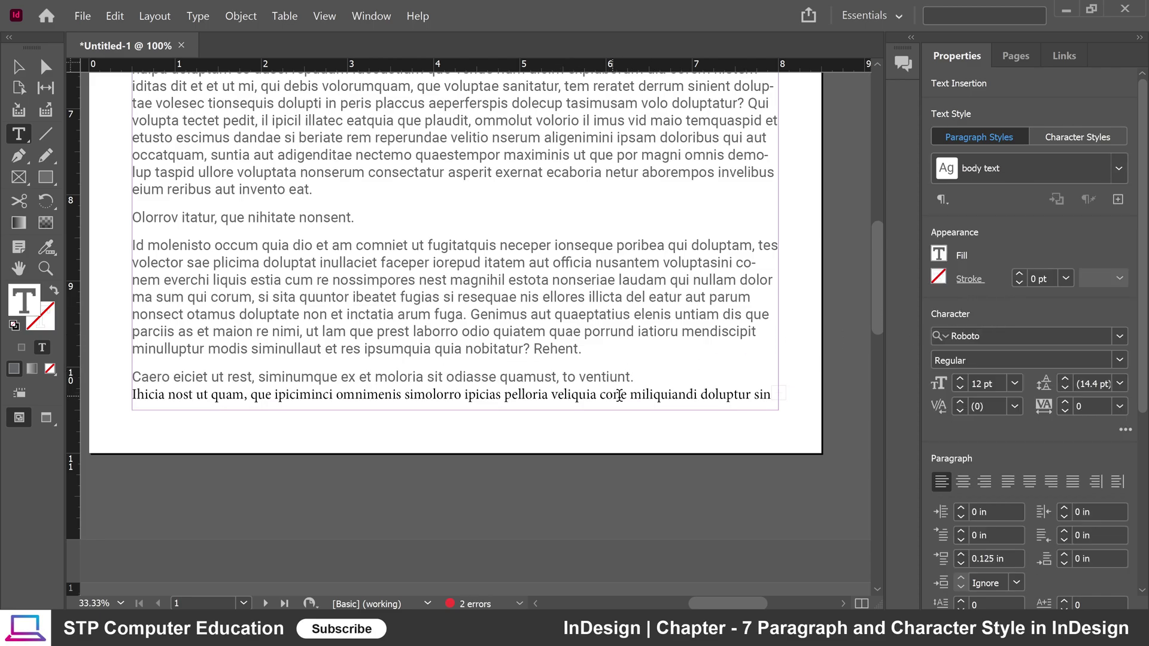
{"action": "left_click", "coordinate": [618, 395]}
{"action": "left_click", "coordinate": [1131, 173]}
{"action": "left_click", "coordinate": [1005, 297]}
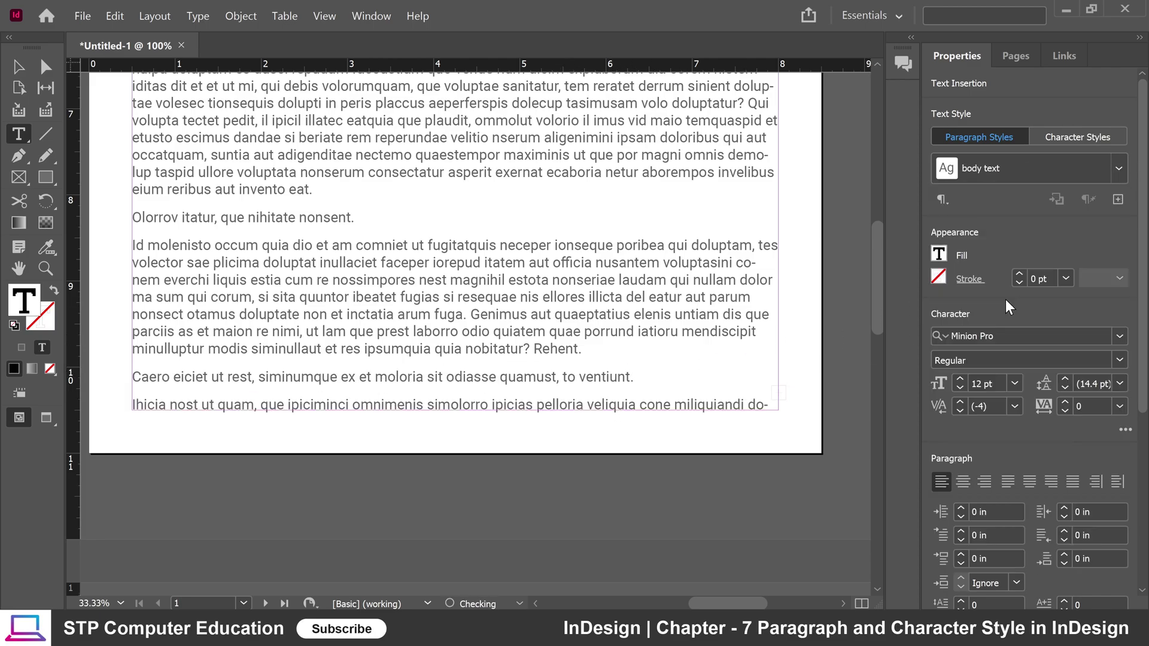
Step: Review the body text formatting and paragraph spacing throughout page 1, and compare it with the start of page 2
{"action": "scroll", "coordinate": [469, 344], "scroll_direction": "down", "scroll_amount": 3}
{"action": "scroll", "coordinate": [479, 335], "scroll_direction": "up", "scroll_amount": 5}
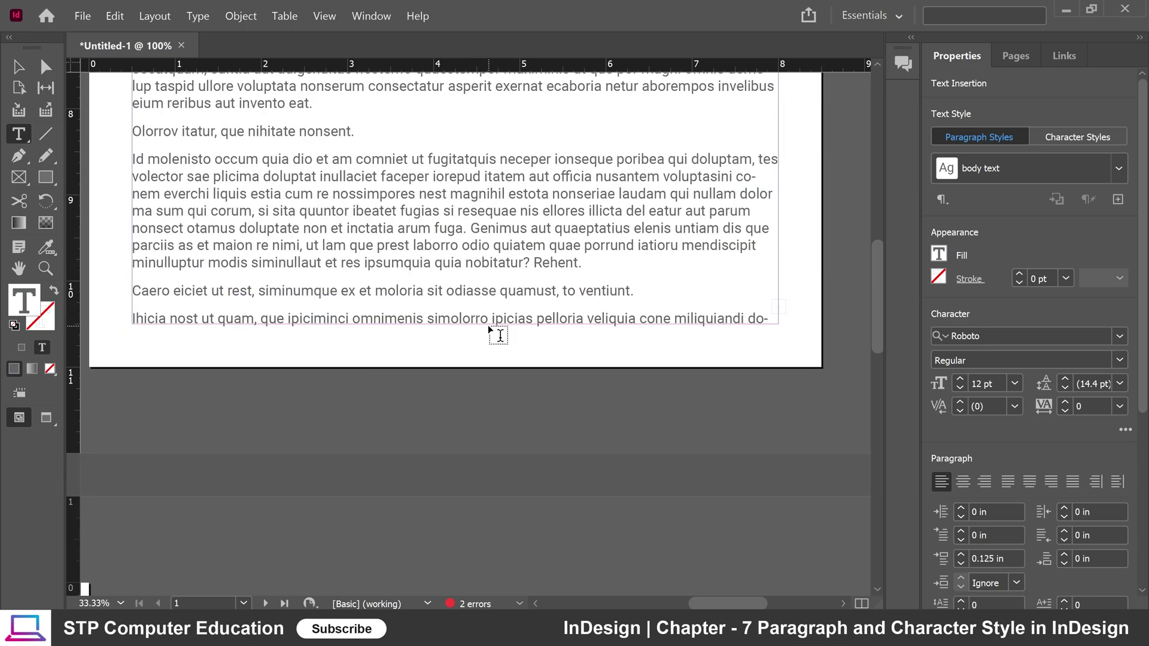
{"action": "scroll", "coordinate": [383, 341], "scroll_direction": "left", "scroll_amount": 2}
{"action": "scroll", "coordinate": [383, 341], "scroll_direction": "down", "scroll_amount": 5}
{"action": "scroll", "coordinate": [395, 371], "scroll_direction": "left", "scroll_amount": 5}
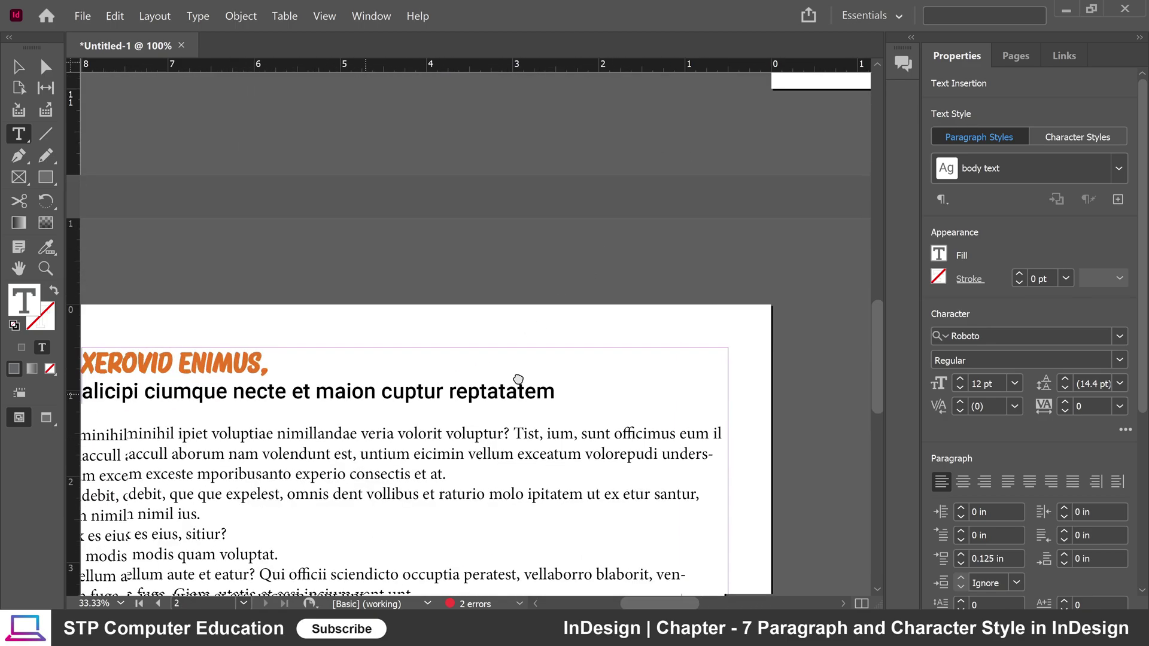
{"action": "scroll", "coordinate": [410, 392], "scroll_direction": "up", "scroll_amount": 5}
{"action": "scroll", "coordinate": [539, 419], "scroll_direction": "right", "scroll_amount": 5}
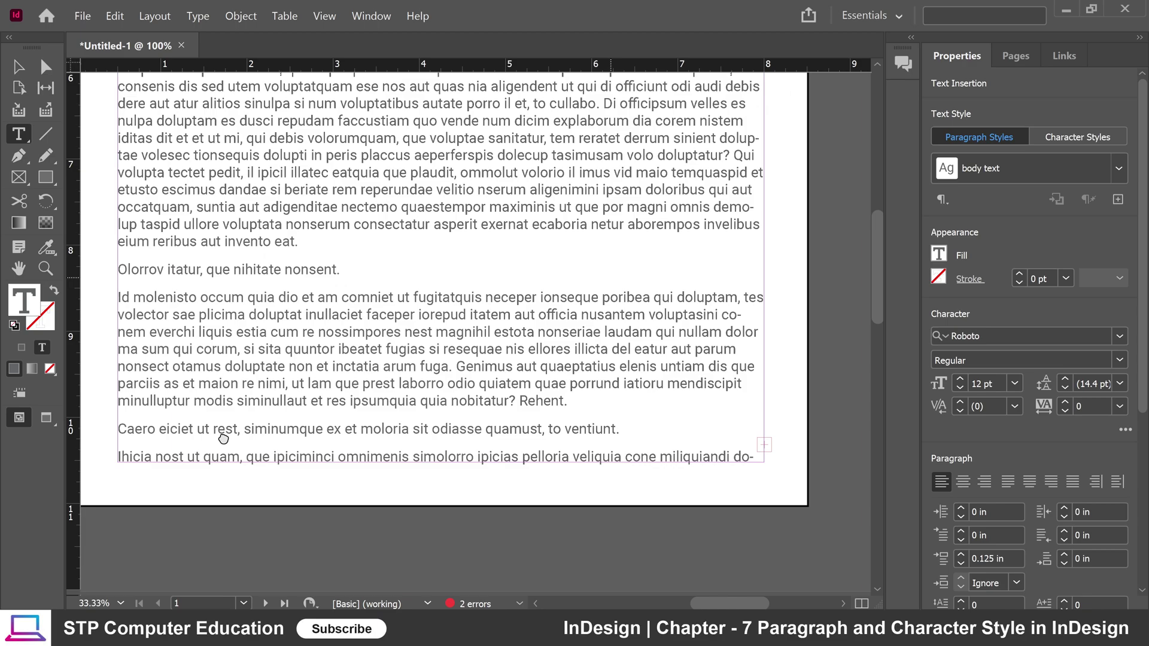
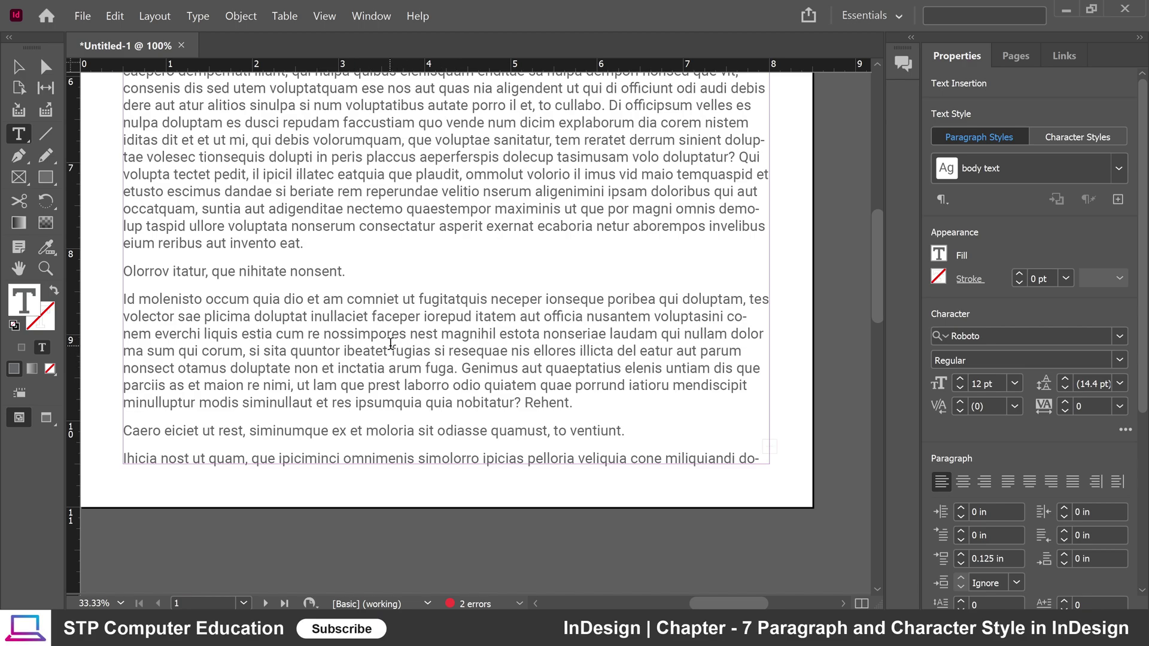
{"action": "scroll", "coordinate": [390, 343], "scroll_direction": "up", "scroll_amount": 8}
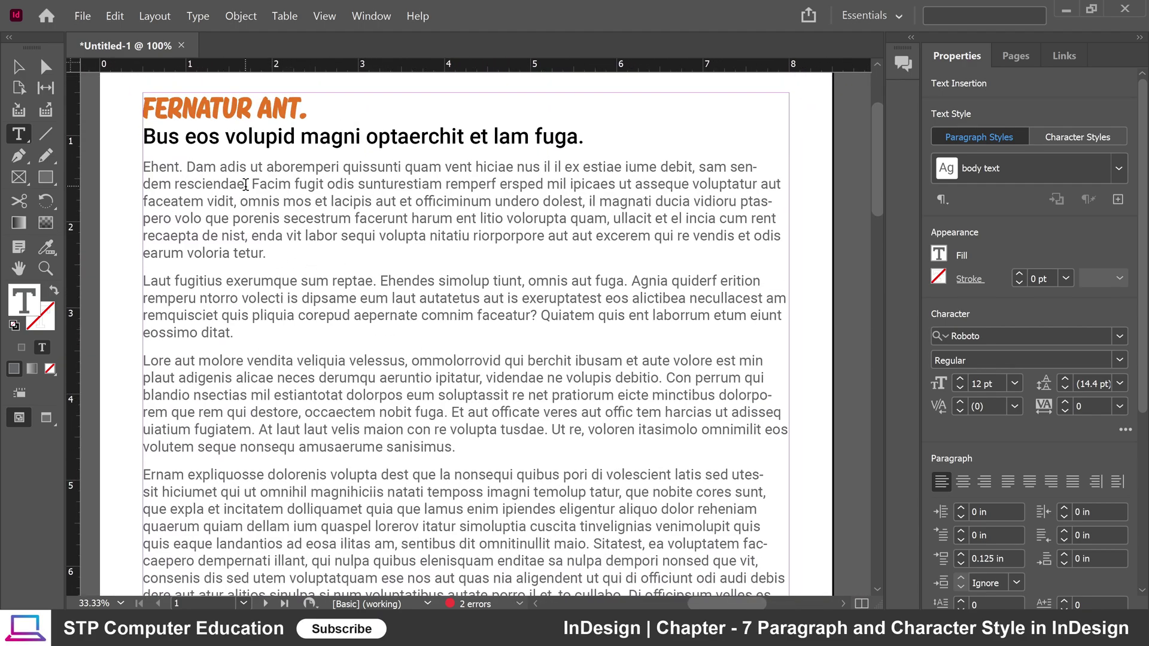
{"action": "scroll", "coordinate": [246, 184], "scroll_direction": "down", "scroll_amount": 3}
{"action": "scroll", "coordinate": [407, 241], "scroll_direction": "up", "scroll_amount": 4}
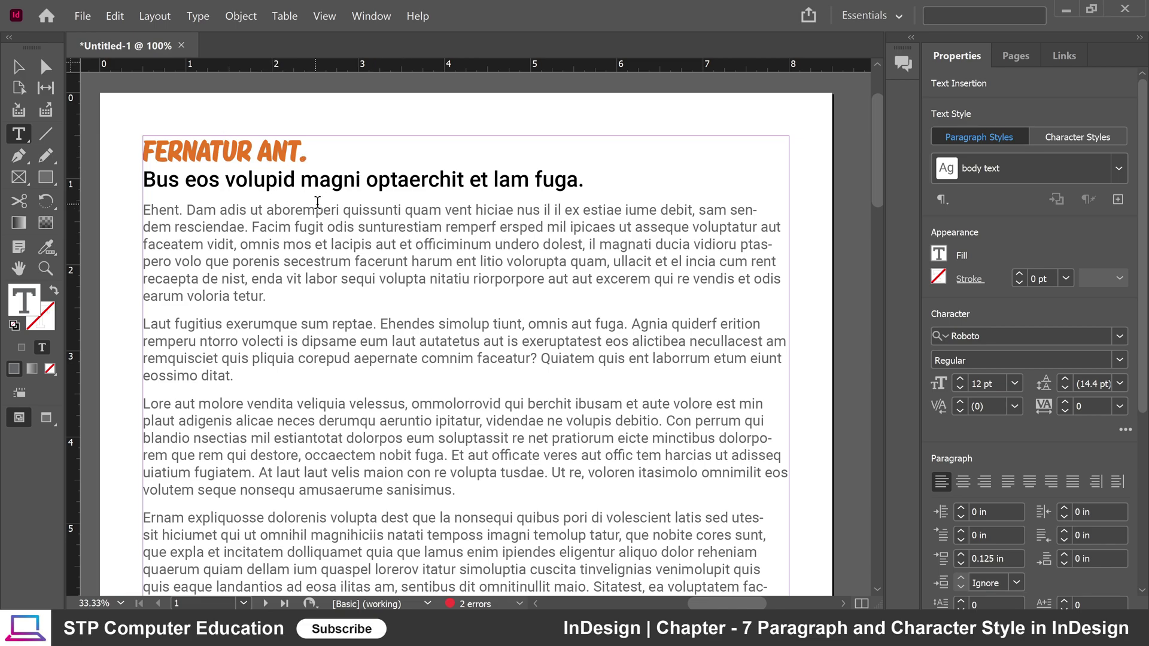
{"action": "scroll", "coordinate": [257, 179], "scroll_direction": "down", "scroll_amount": 5}
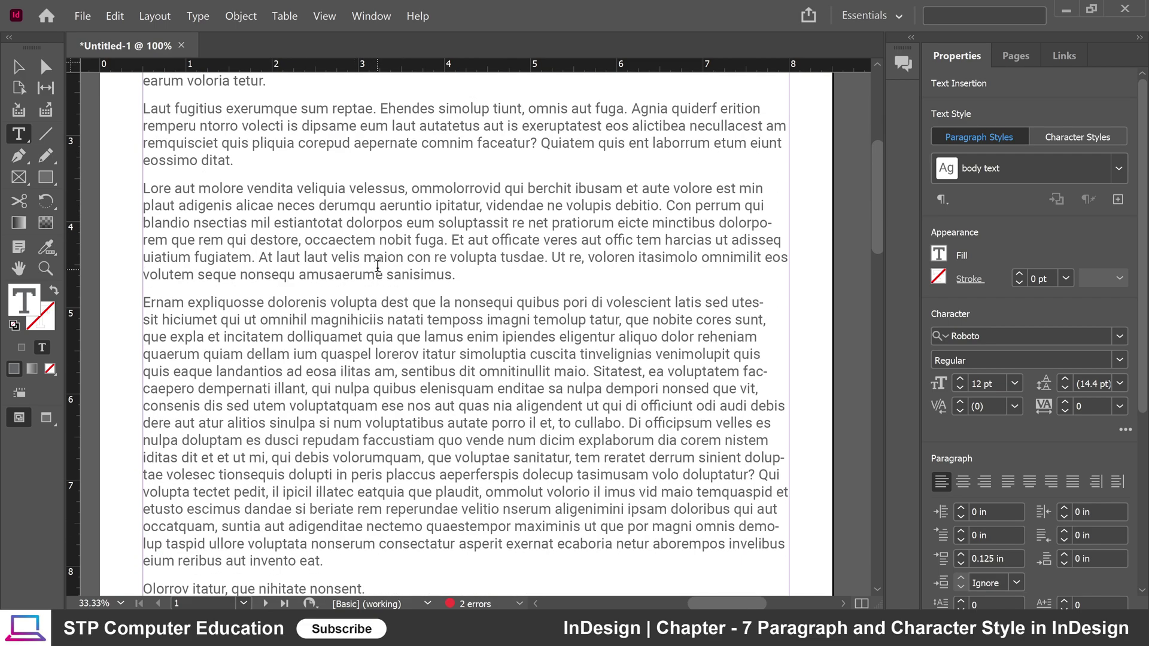
Step: Insert a new paragraph reading "Indesign Classes" above the "Lore aut molore" paragraph
{"action": "left_click", "coordinate": [274, 181]}
{"action": "key", "text": "Return"}
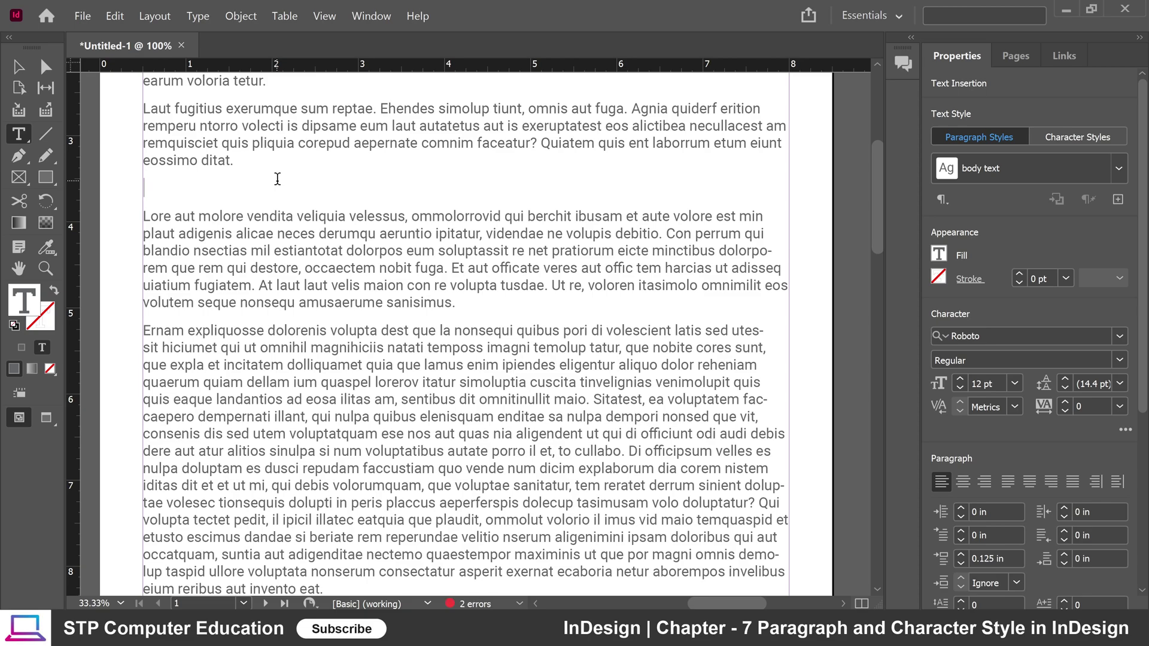
{"action": "type", "text": "Indesign"}
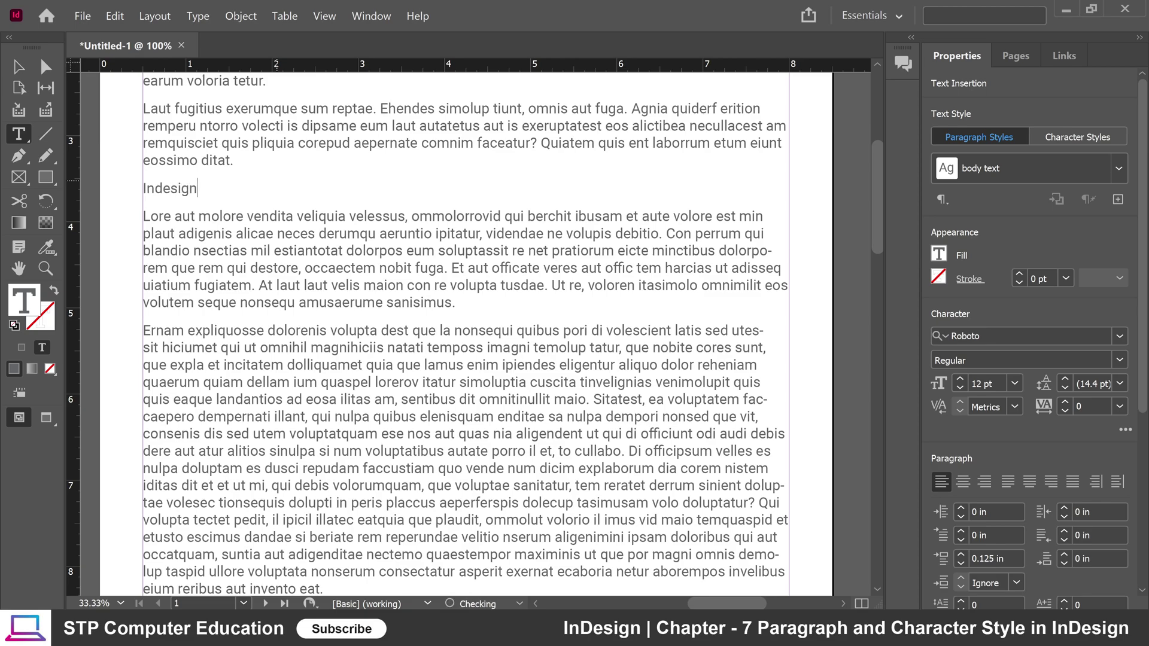
{"action": "type", "text": "  Classes"}
Step: Apply the Heading 1 paragraph style to the "Indesign Classes" line
{"action": "key", "text": "shift+Left"}
{"action": "key", "text": "shift+Left"}
{"action": "key", "text": "shift+Left"}
{"action": "key", "text": "shift+Left"}
{"action": "key", "text": "shift+Left"}
{"action": "key", "text": "shift+Left"}
{"action": "key", "text": "shift+Left"}
{"action": "key", "text": "shift+Left"}
{"action": "key", "text": "shift+Left"}
{"action": "key", "text": "shift+Left"}
{"action": "key", "text": "shift+Left"}
{"action": "key", "text": "shift+Left"}
{"action": "key", "text": "shift+Left"}
{"action": "key", "text": "shift+Left"}
{"action": "key", "text": "shift+Left"}
{"action": "key", "text": "shift+Left"}
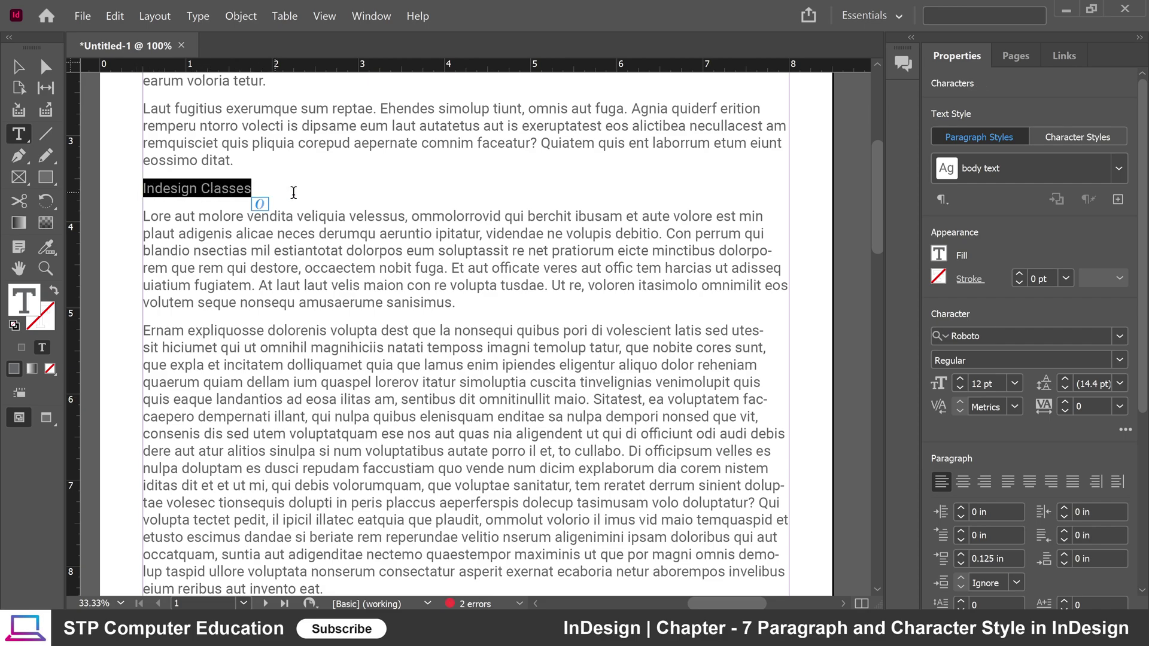
{"action": "left_click", "coordinate": [1118, 168]}
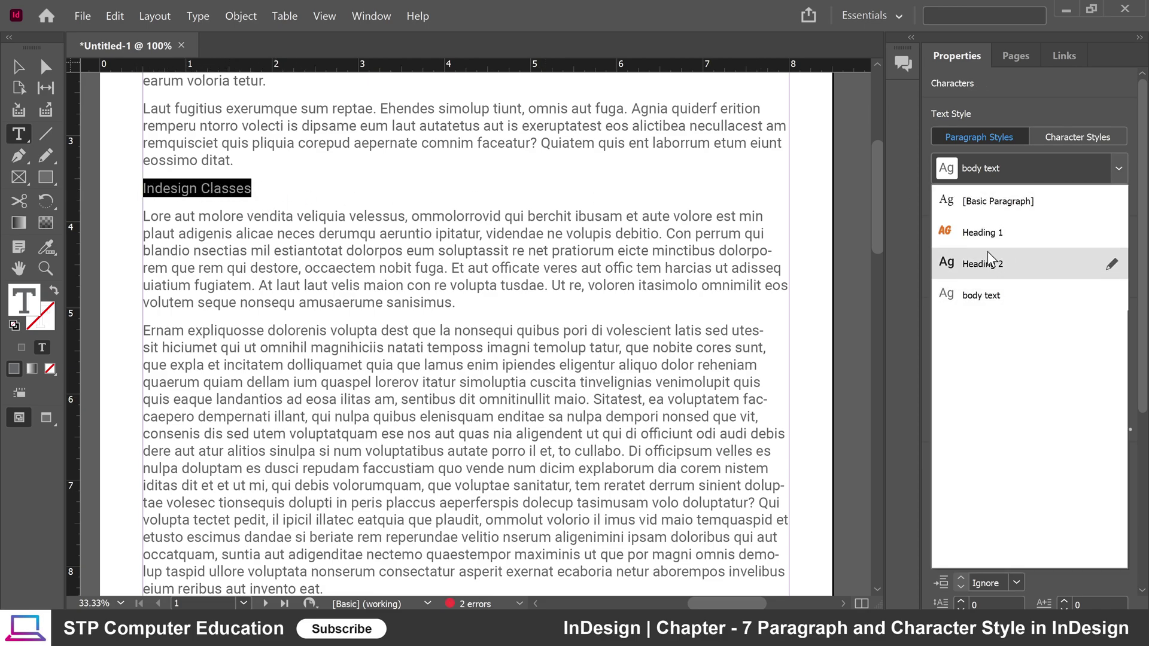
{"action": "left_click", "coordinate": [981, 226]}
{"action": "left_click", "coordinate": [401, 193]}
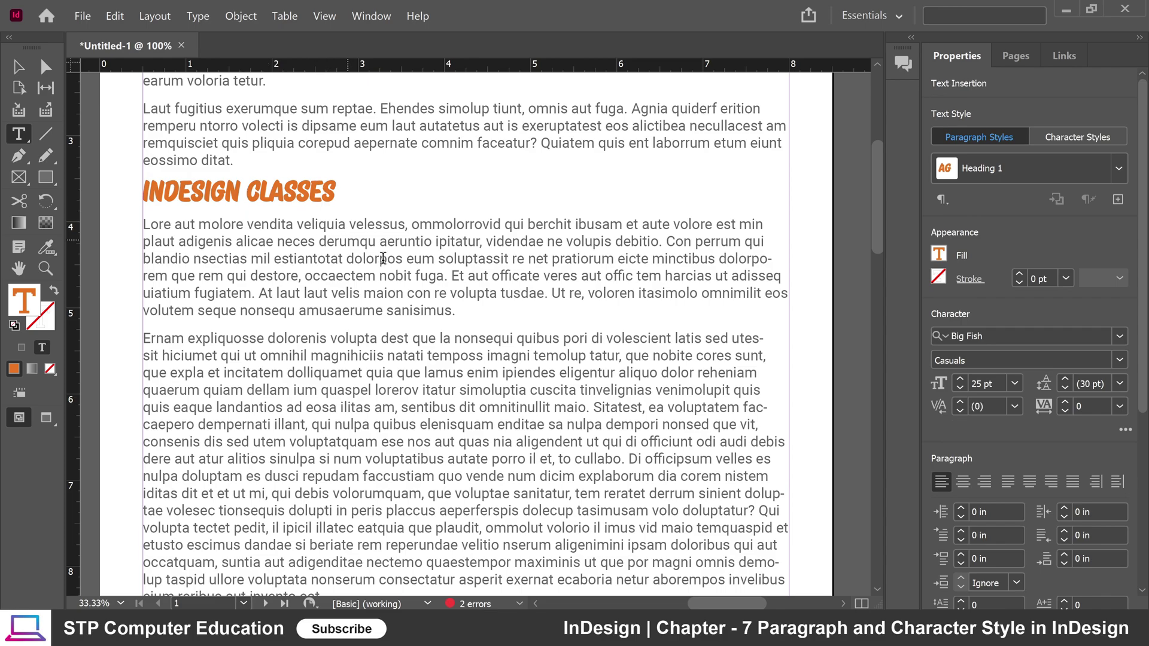
Step: Try Book Antiqua as the font family of the Heading 1 paragraph style, previewing it on page 1, and discard the change
{"action": "scroll", "coordinate": [410, 257], "scroll_direction": "up", "scroll_amount": 4}
{"action": "scroll", "coordinate": [410, 257], "scroll_direction": "down", "scroll_amount": 2}
{"action": "scroll", "coordinate": [410, 257], "scroll_direction": "up", "scroll_amount": 2}
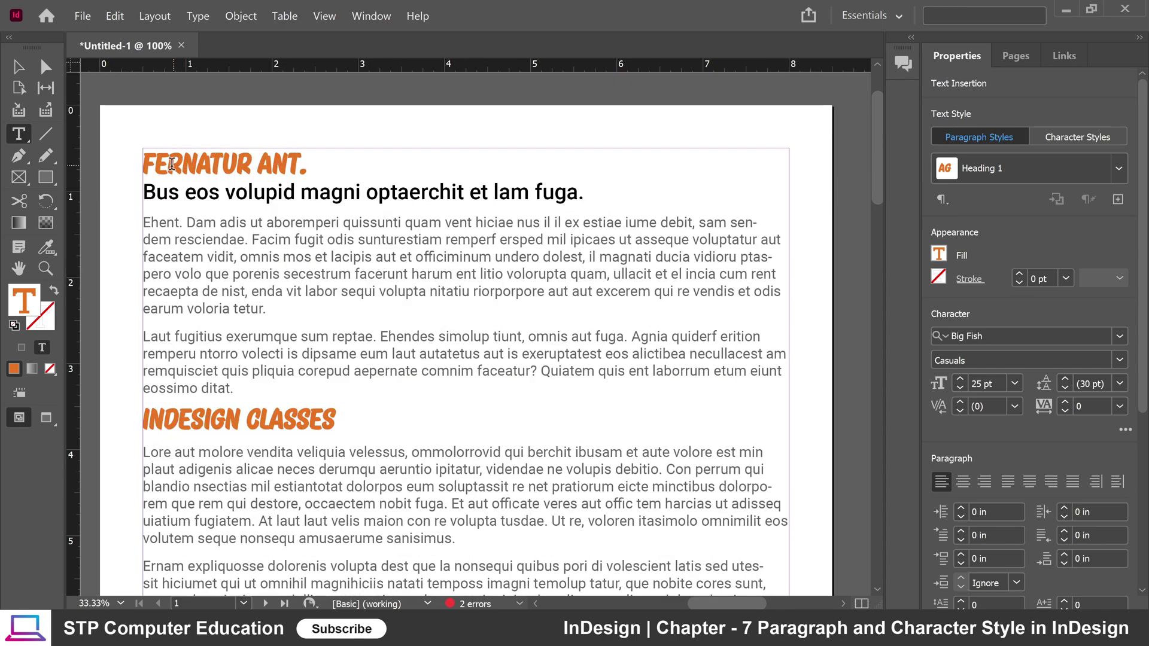
{"action": "left_click_drag", "start_coordinate": [170, 163], "coordinate": [289, 166]}
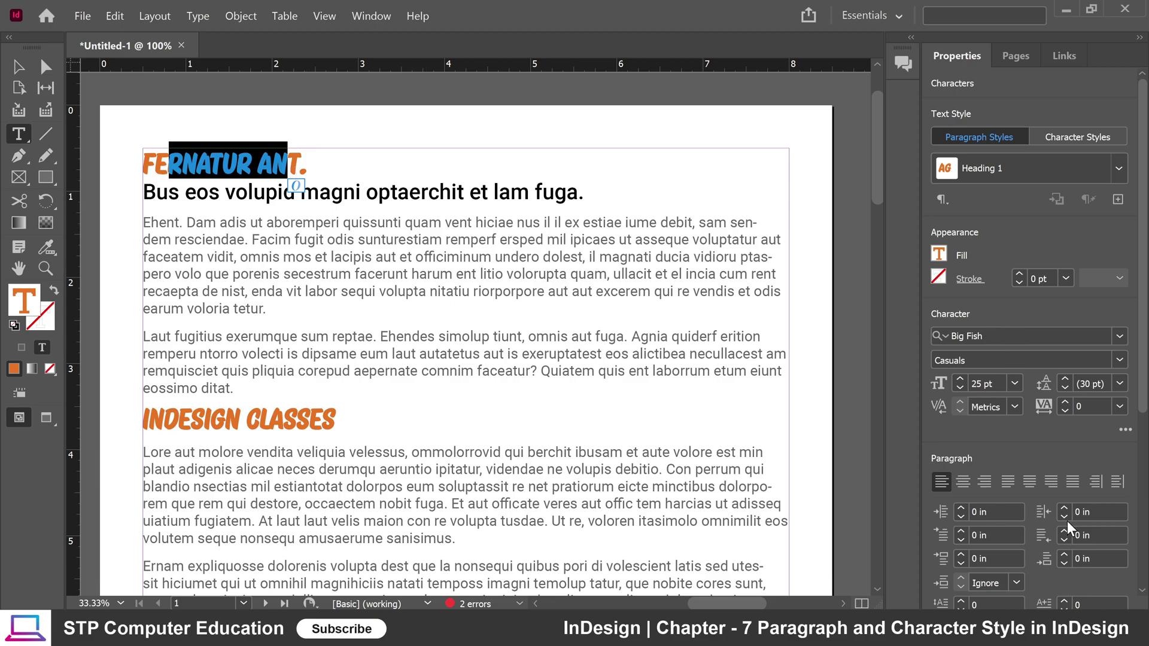
{"action": "left_click", "coordinate": [1116, 163]}
{"action": "left_click", "coordinate": [1103, 233]}
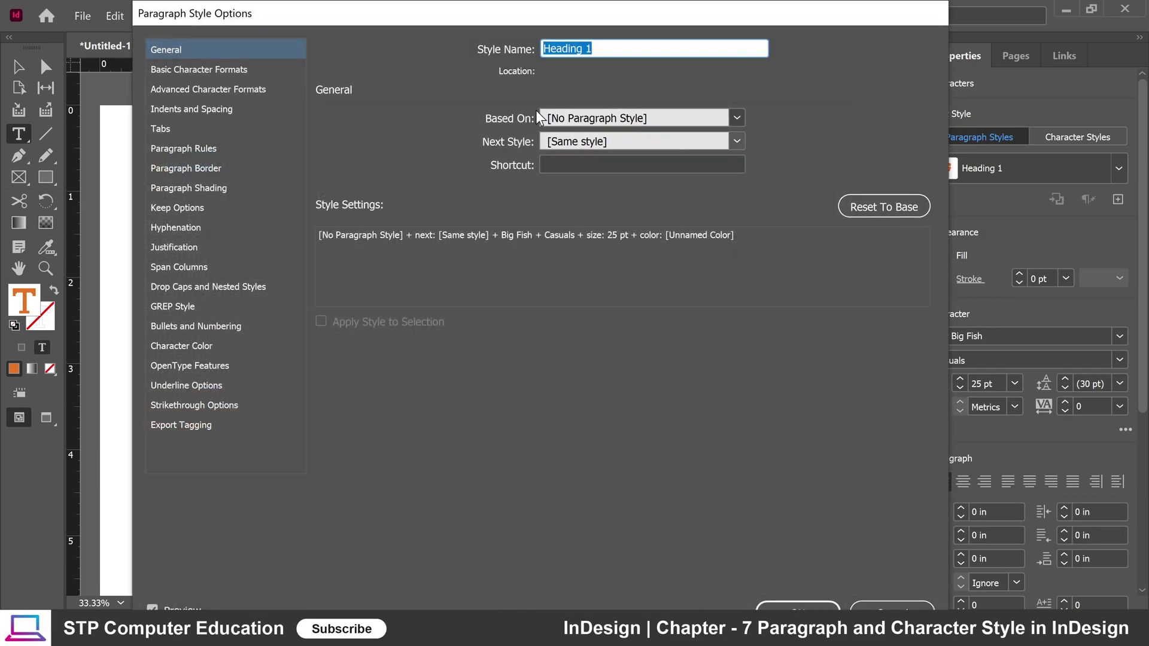
{"action": "left_click_drag", "start_coordinate": [431, 12], "coordinate": [626, 103]}
{"action": "left_click", "coordinate": [400, 159]}
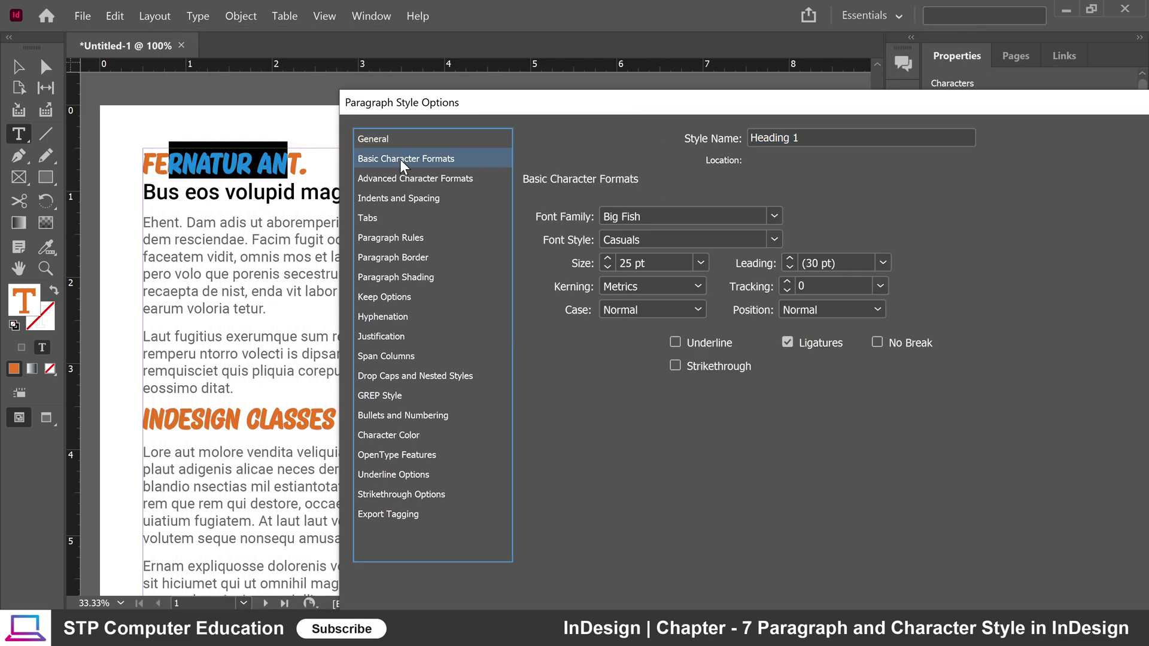
{"action": "left_click", "coordinate": [773, 216]}
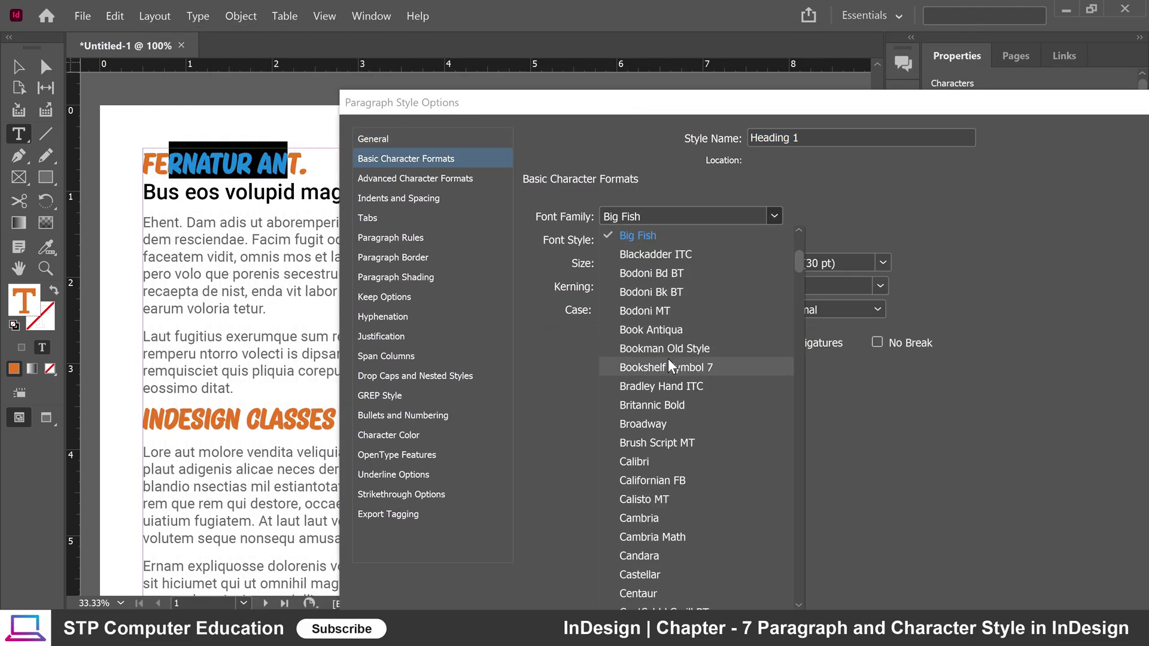
{"action": "left_click", "coordinate": [662, 325]}
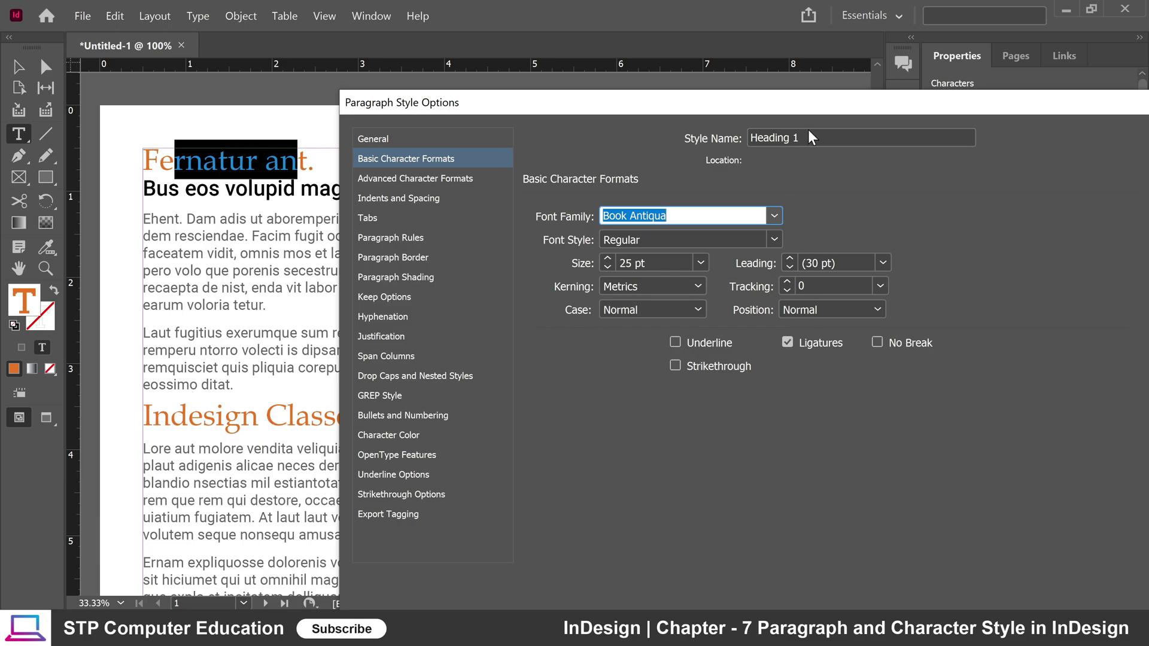
{"action": "left_click_drag", "start_coordinate": [806, 110], "coordinate": [565, 6]}
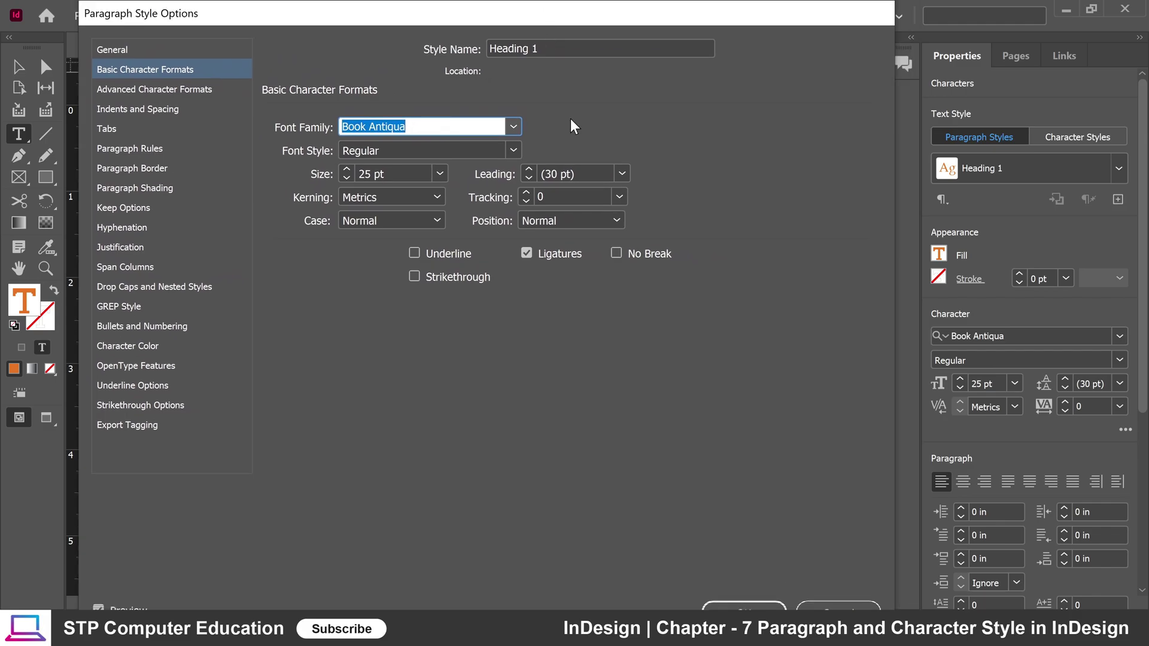
{"action": "left_click", "coordinate": [855, 605]}
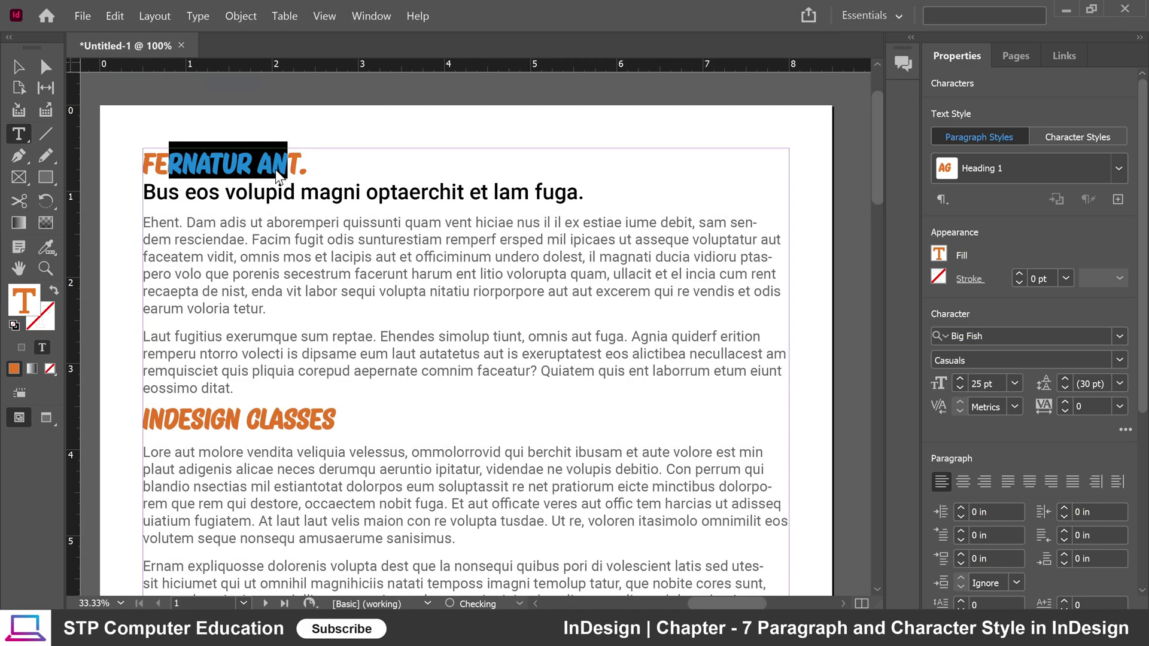
Step: Look through the available paragraph styles from the first heading, and place the cursor in the first body paragraph
{"action": "left_click", "coordinate": [261, 163]}
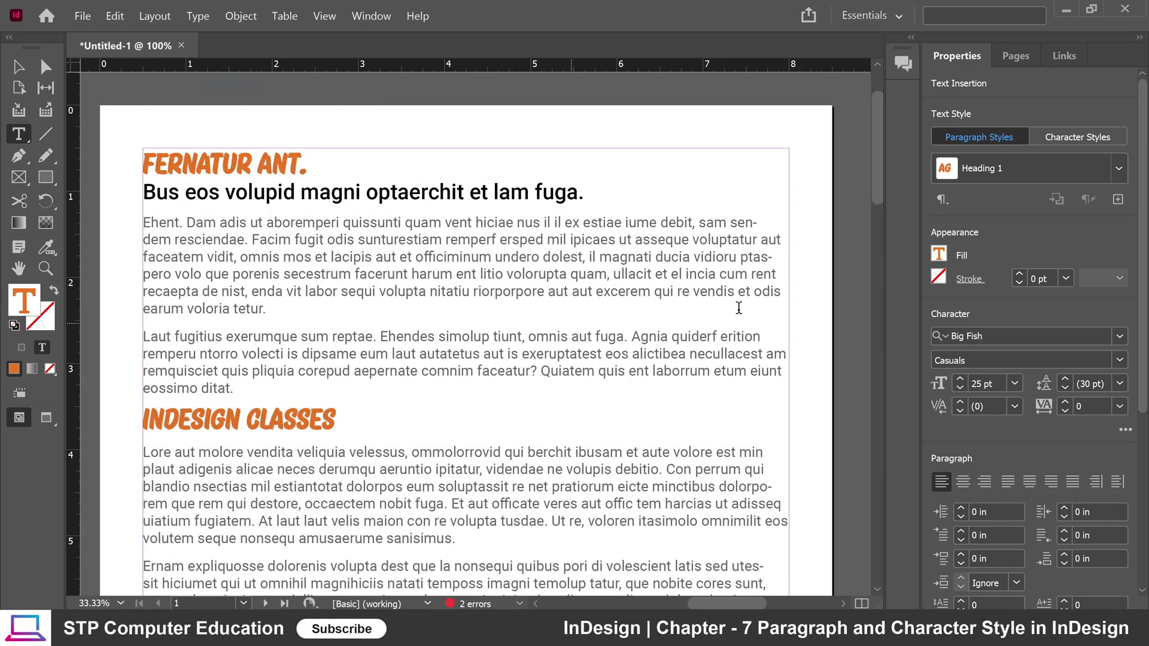
{"action": "left_click", "coordinate": [1116, 171]}
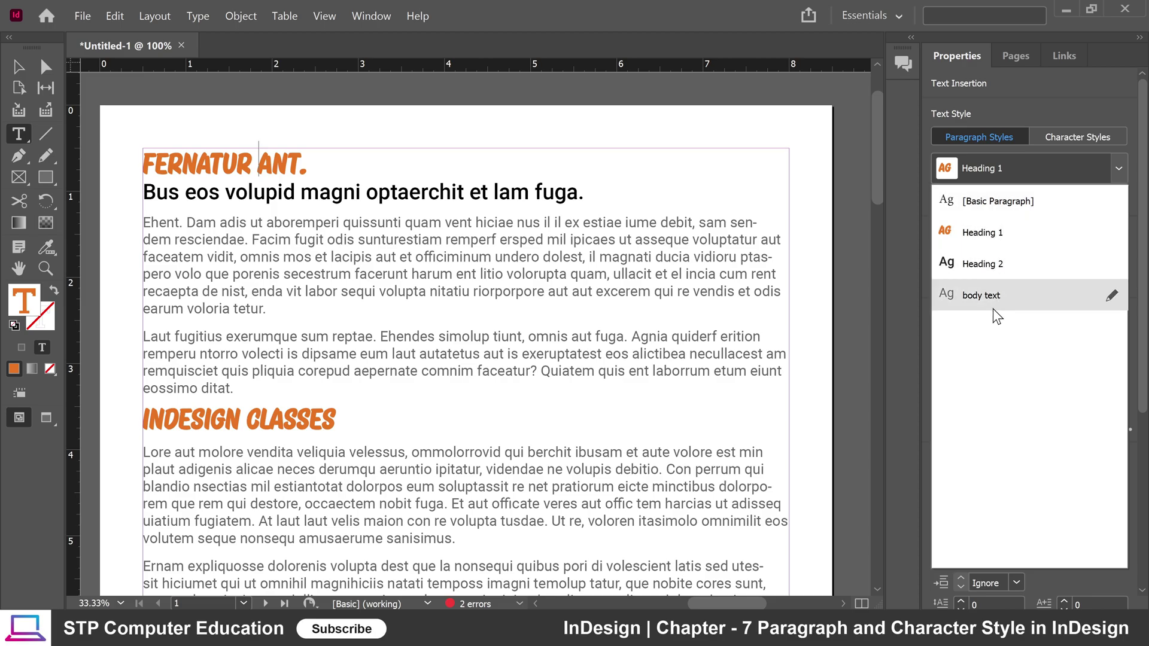
{"action": "left_click", "coordinate": [539, 242]}
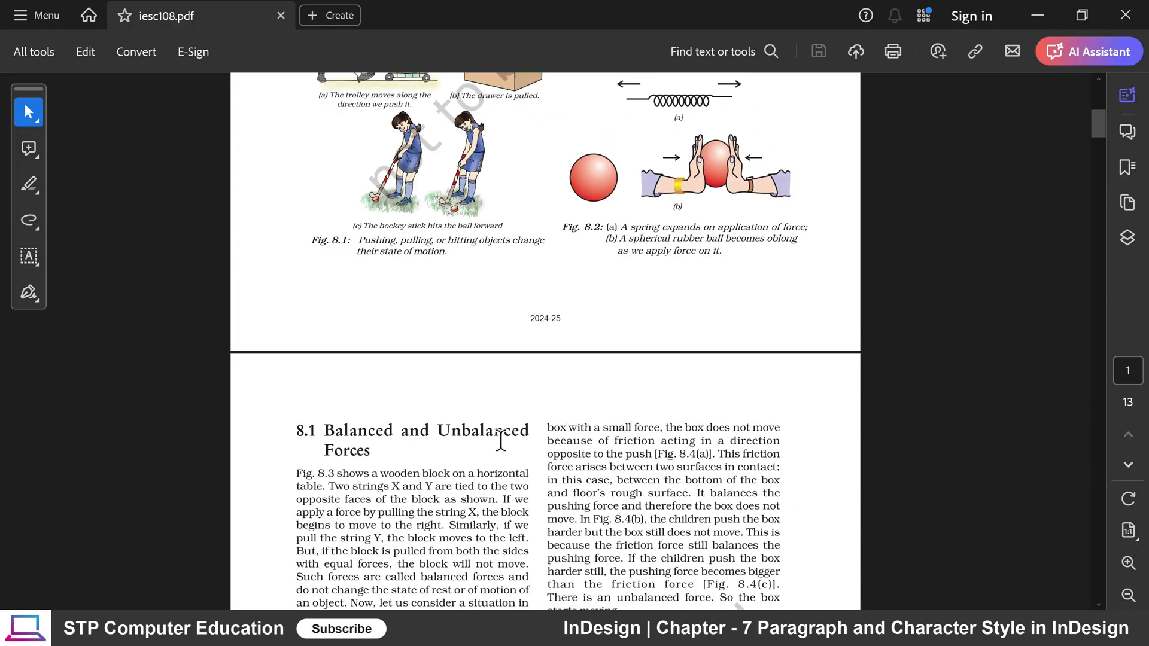
Step: Switch to iesc108.pdf in Acrobat and examine the section headings, body text and Fig. 8.5 caption formatting through page 3
{"action": "scroll", "coordinate": [497, 431], "scroll_direction": "up", "scroll_amount": 5}
{"action": "scroll", "coordinate": [497, 413], "scroll_direction": "down", "scroll_amount": 5}
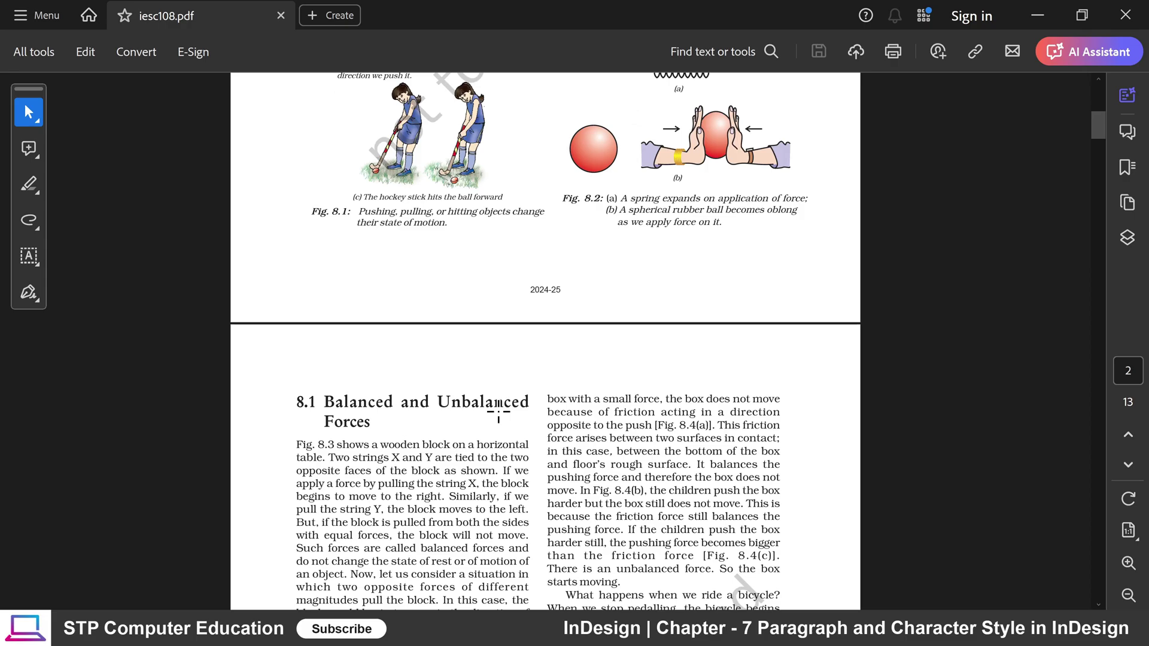
{"action": "scroll", "coordinate": [502, 413], "scroll_direction": "down", "scroll_amount": 6}
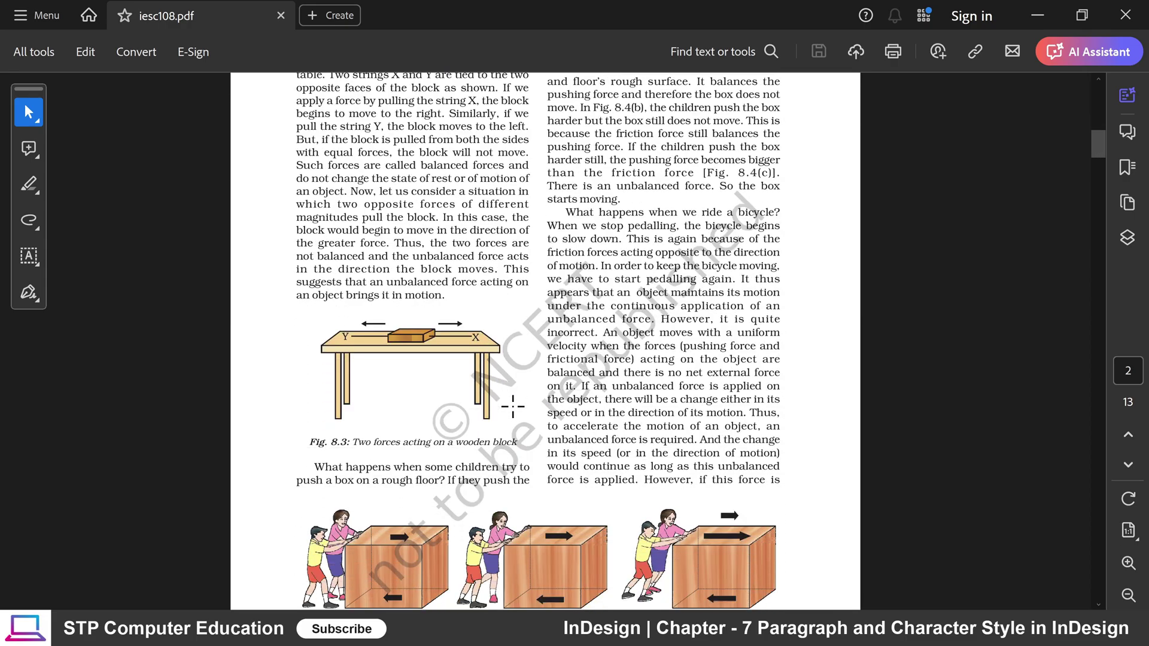
{"action": "scroll", "coordinate": [512, 406], "scroll_direction": "down", "scroll_amount": 4}
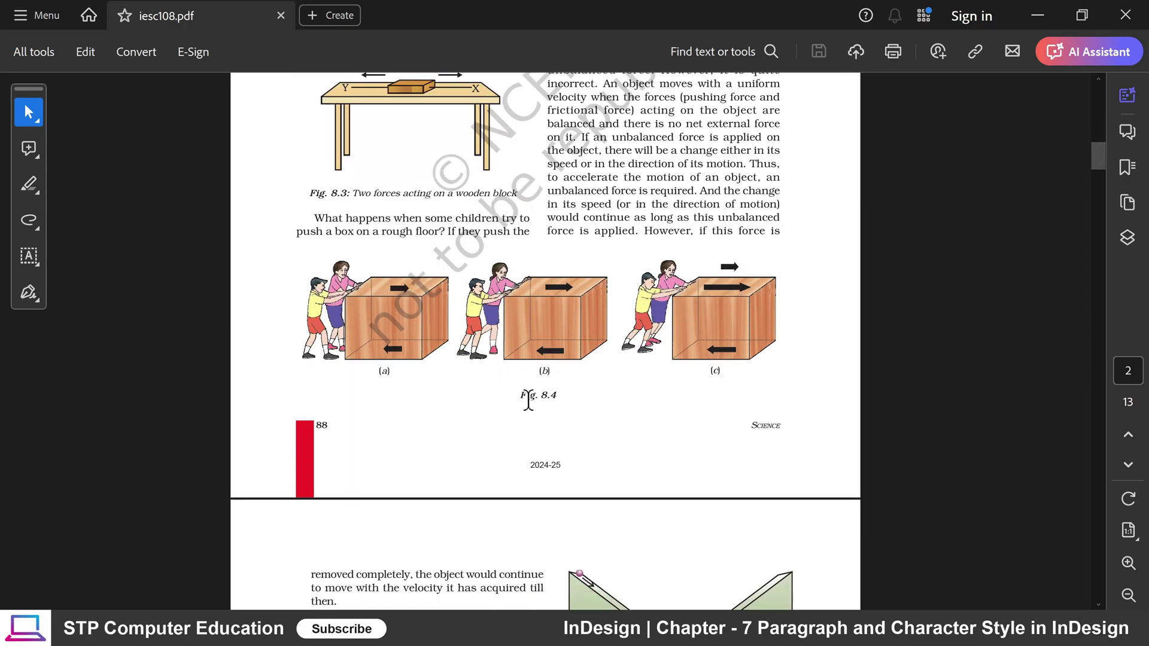
{"action": "scroll", "coordinate": [528, 400], "scroll_direction": "down", "scroll_amount": 5}
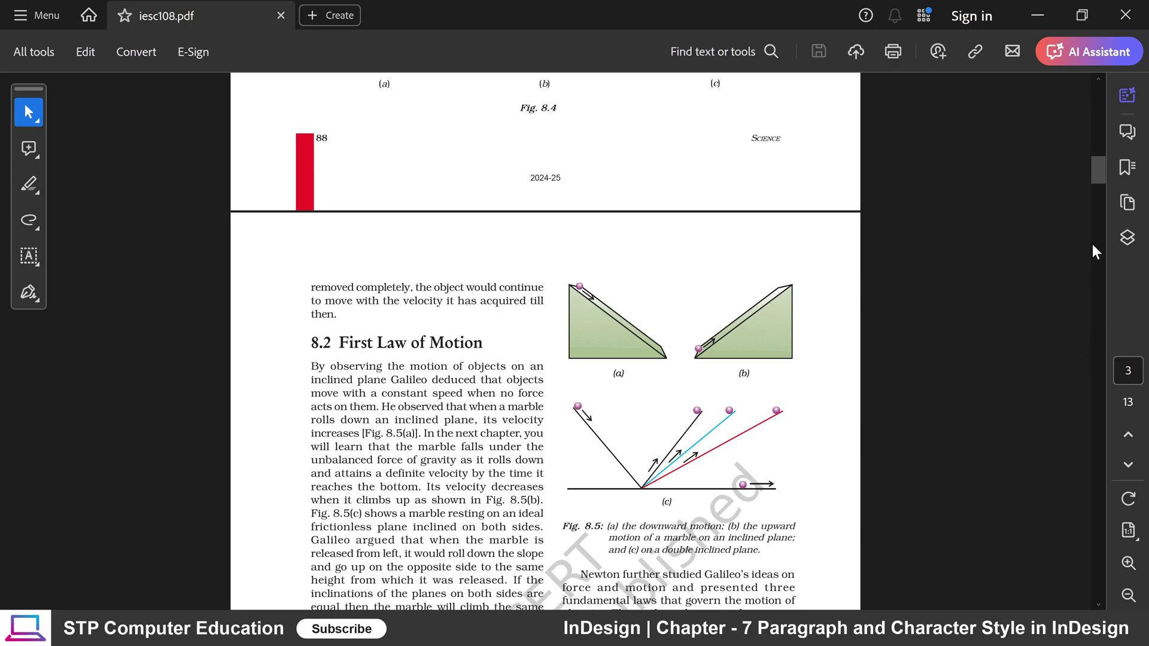
{"action": "left_click_drag", "start_coordinate": [1096, 178], "coordinate": [1097, 190]}
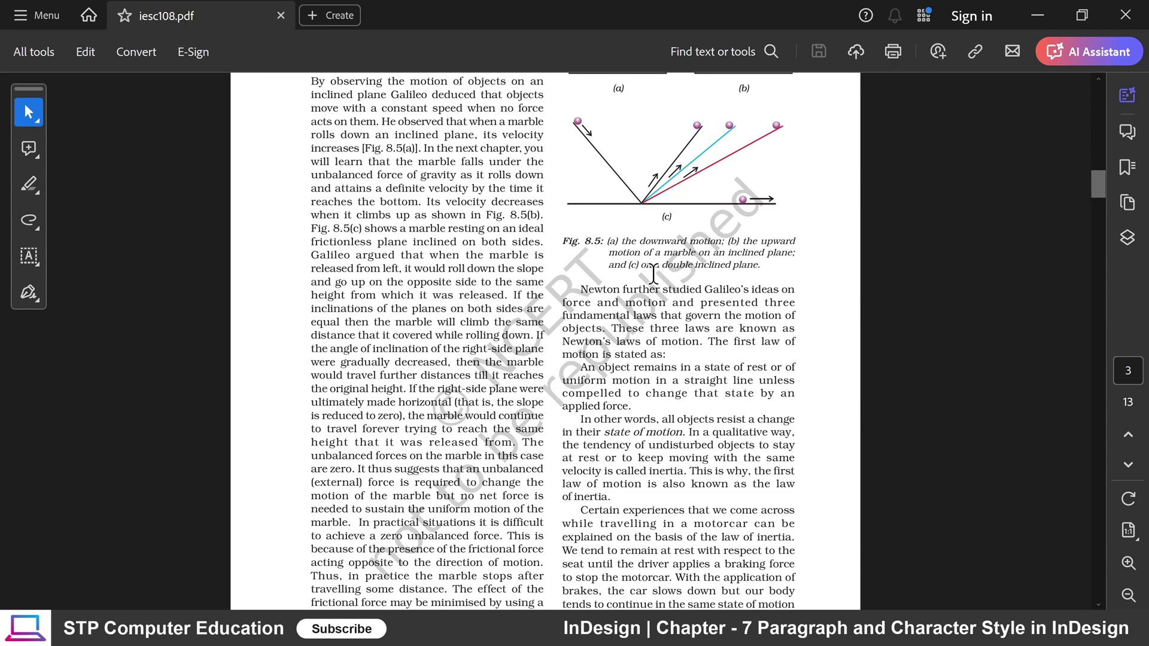
{"action": "left_click_drag", "start_coordinate": [611, 242], "coordinate": [736, 264]}
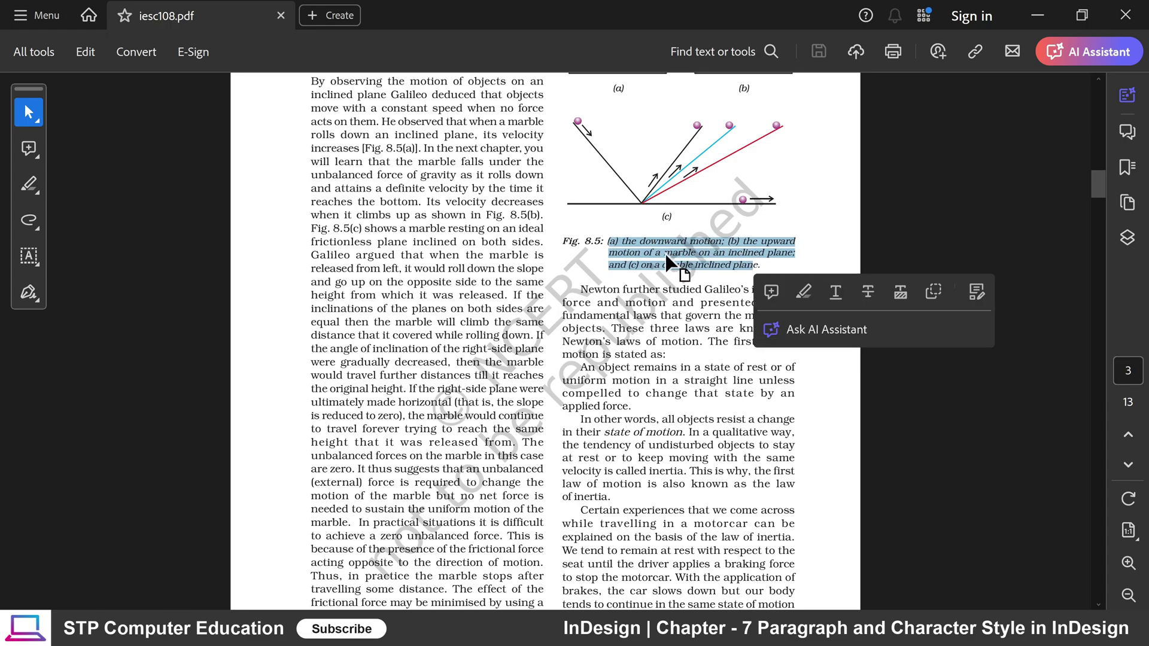
{"action": "left_click_drag", "start_coordinate": [1093, 188], "coordinate": [1094, 189]}
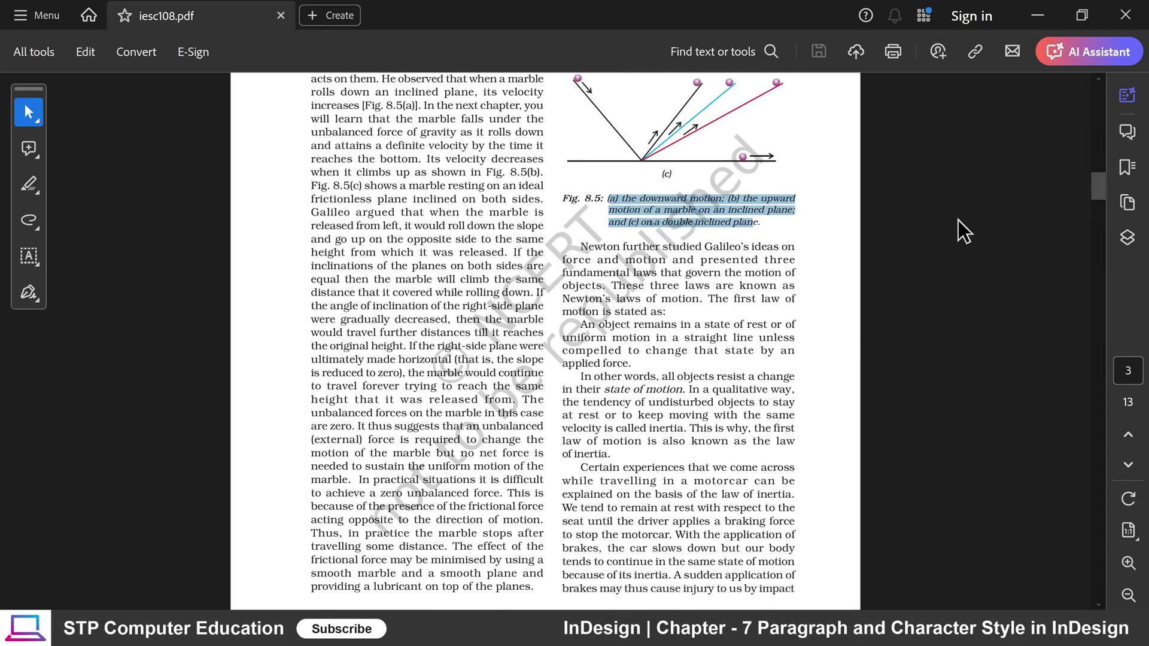
Step: Examine the "Example" and "Solution" label formatting on pages 7 and 8 of the PDF, and return to InDesign
{"action": "left_click_drag", "start_coordinate": [1094, 199], "coordinate": [1127, 359]}
{"action": "left_click_drag", "start_coordinate": [569, 176], "coordinate": [636, 176]}
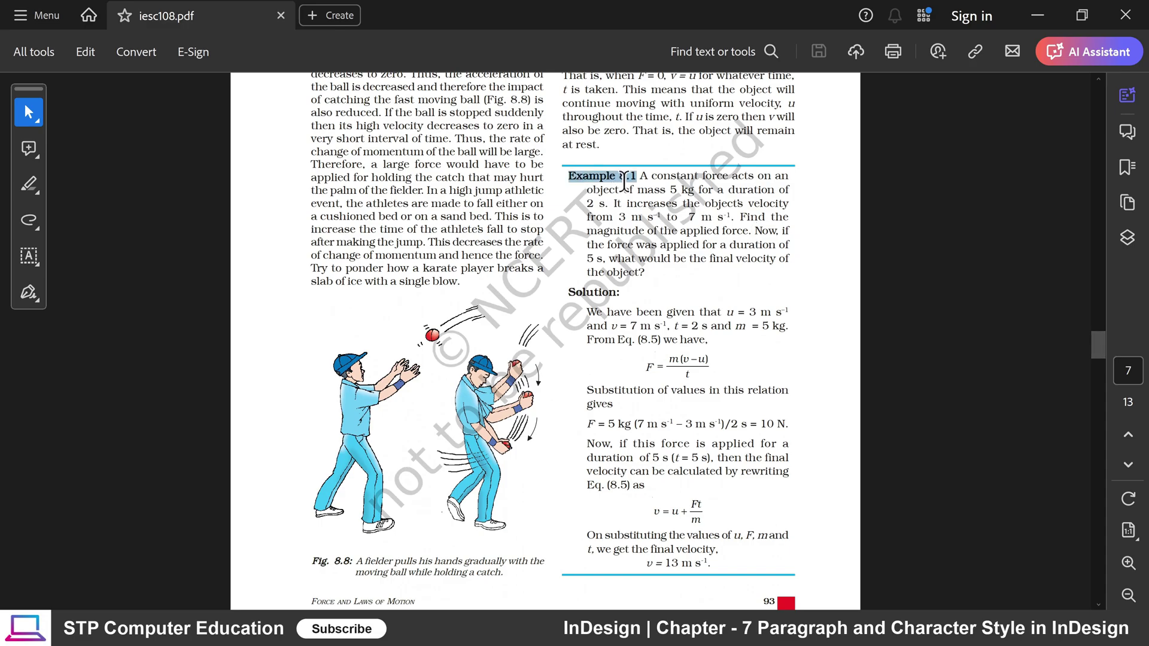
{"action": "double_click", "coordinate": [588, 292]}
{"action": "left_click_drag", "start_coordinate": [1097, 353], "coordinate": [1100, 377]}
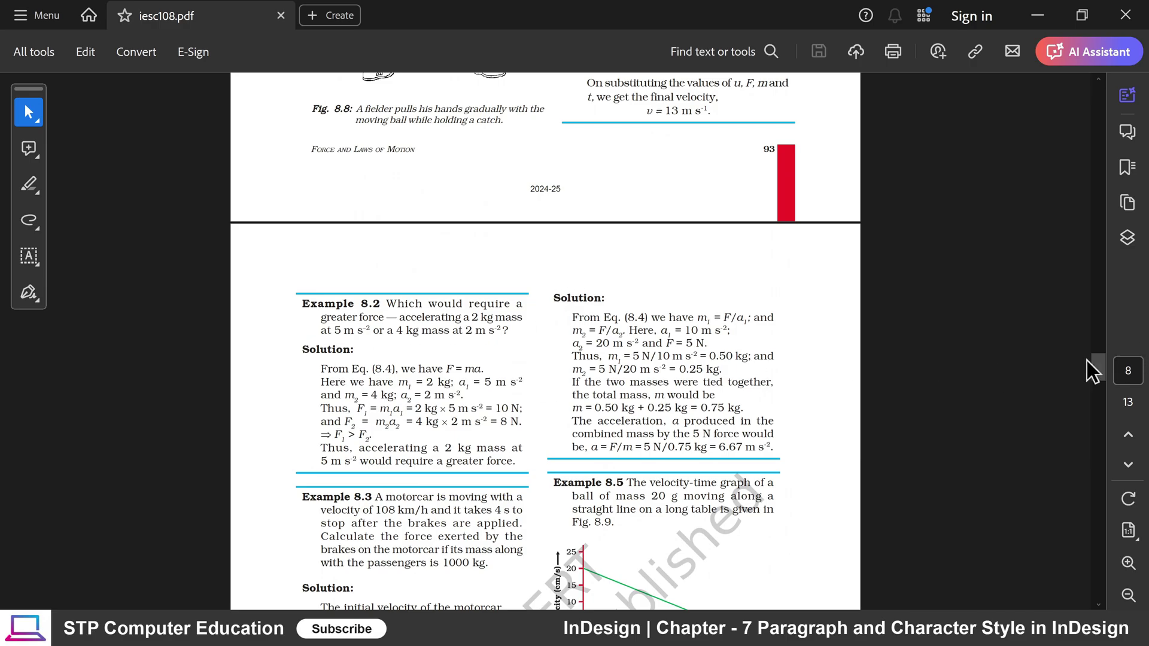
{"action": "left_click_drag", "start_coordinate": [1099, 369], "coordinate": [1100, 380]}
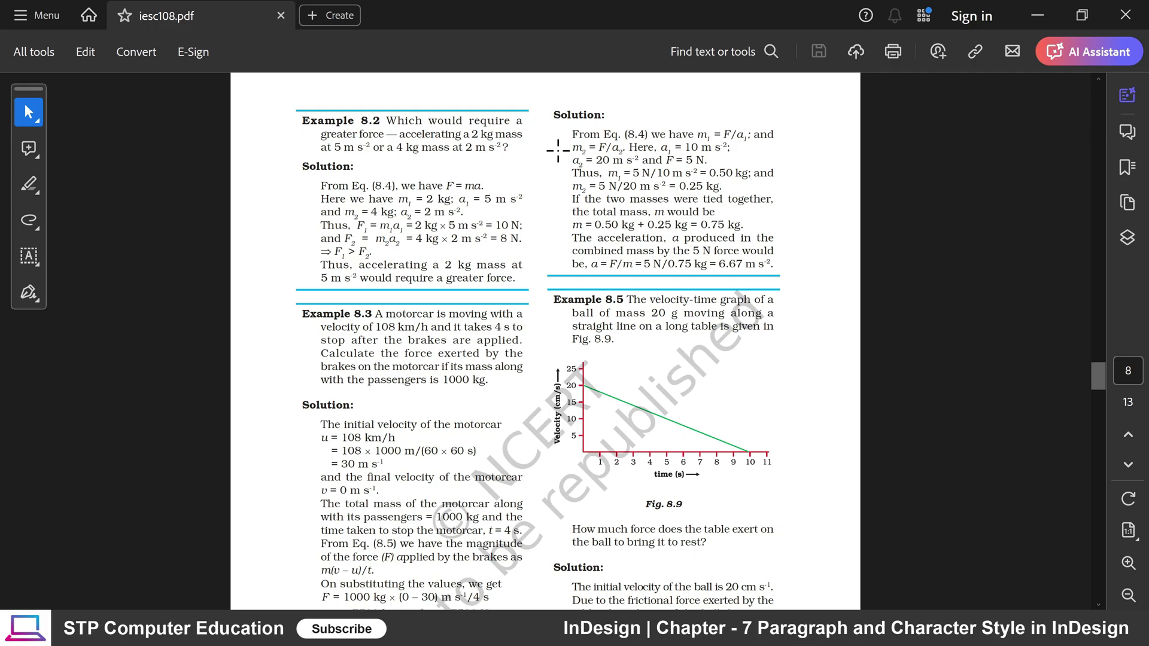
{"action": "left_click_drag", "start_coordinate": [570, 115], "coordinate": [594, 118]}
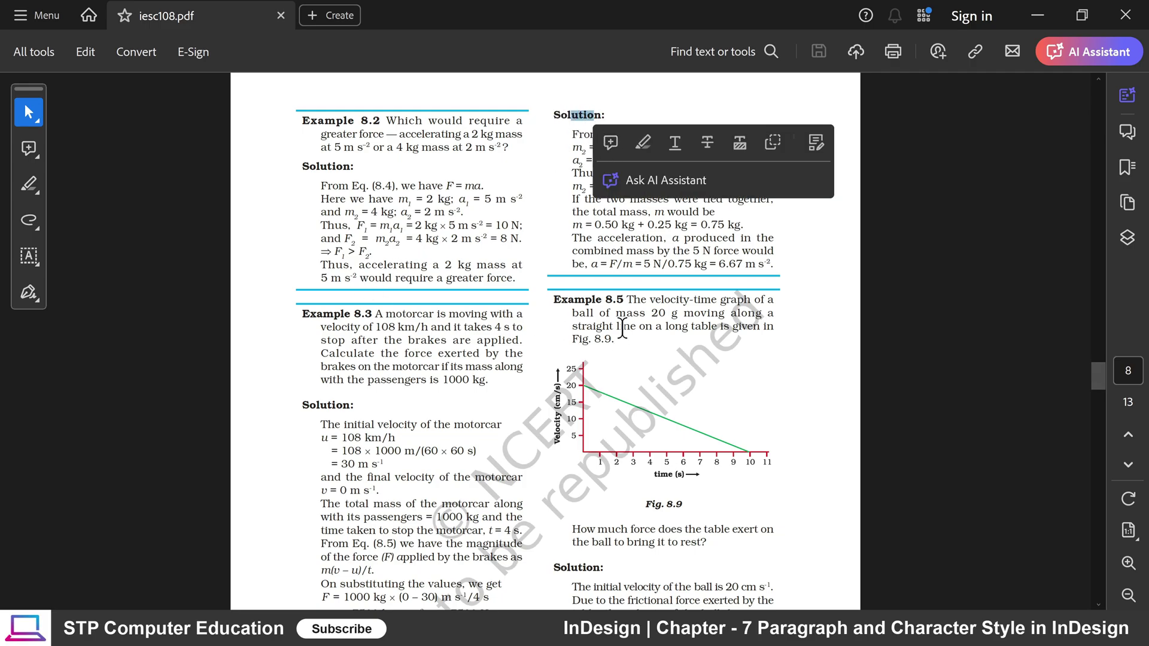
{"action": "left_click_drag", "start_coordinate": [1098, 377], "coordinate": [1097, 84]}
{"action": "left_click", "coordinate": [1038, 21]}
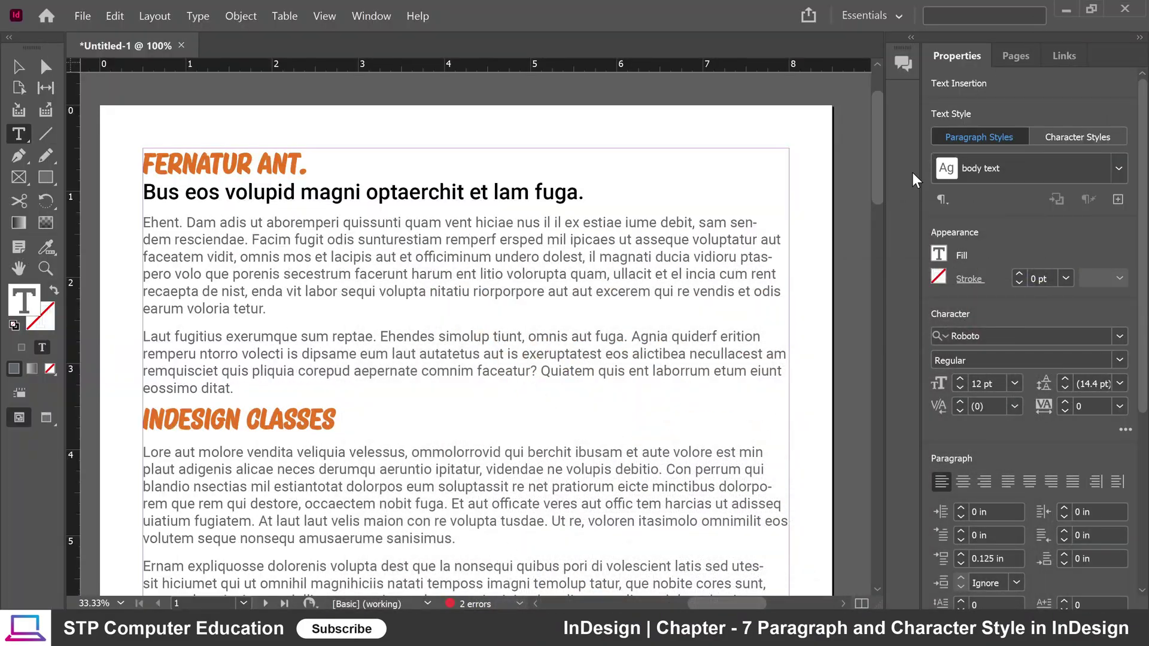
Step: Show the character styles, and insert a paragraph reading "Example 1" after the one ending "earum voloria tetur."
{"action": "left_click", "coordinate": [1071, 136]}
{"action": "scroll", "coordinate": [359, 314], "scroll_direction": "down", "scroll_amount": 2}
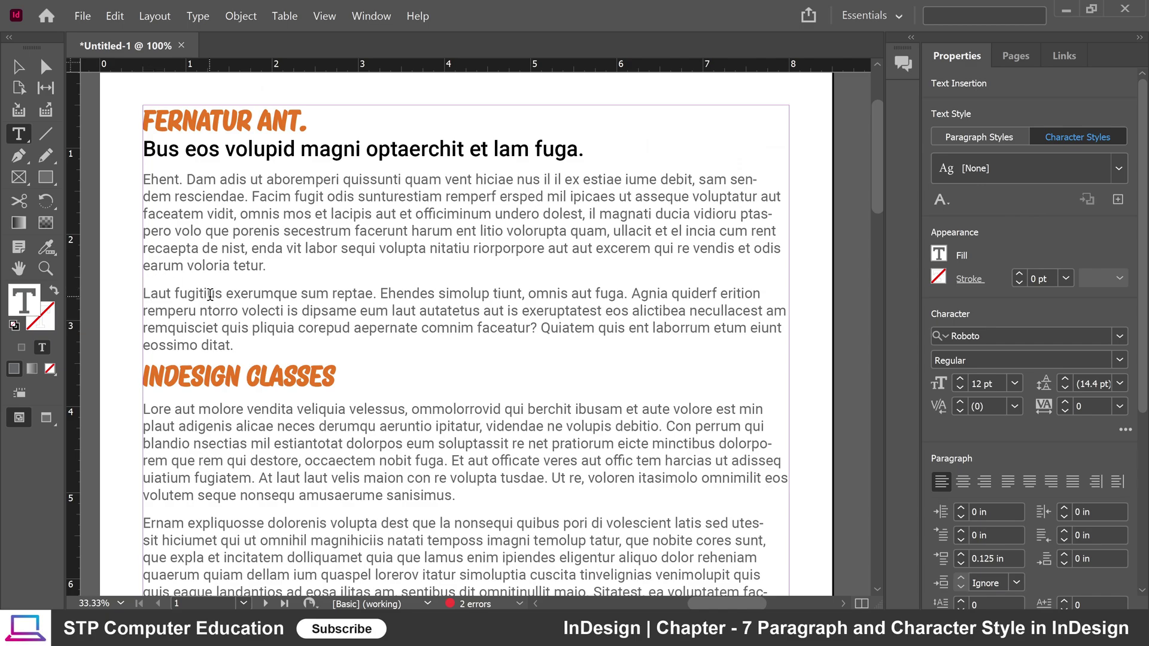
{"action": "left_click", "coordinate": [288, 265]}
{"action": "key", "text": "Return"}
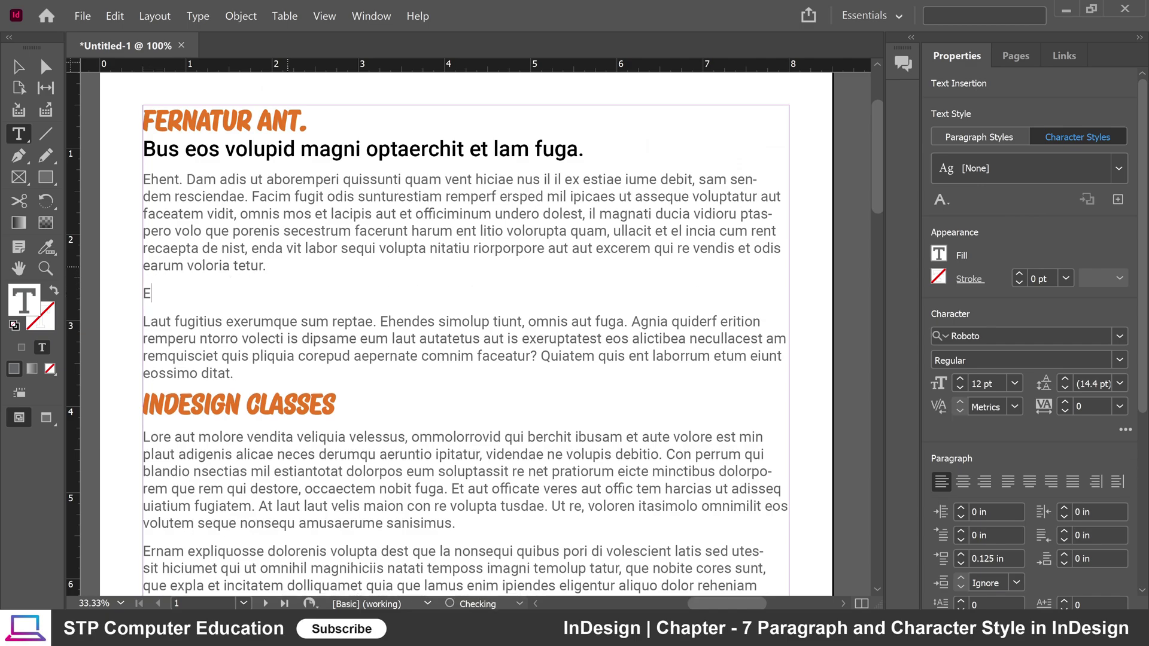
{"action": "key", "text": "BackSpace"}
{"action": "key", "text": "BackSpace"}
{"action": "key", "text": "BackSpace"}
{"action": "type", "text": "le 1"}
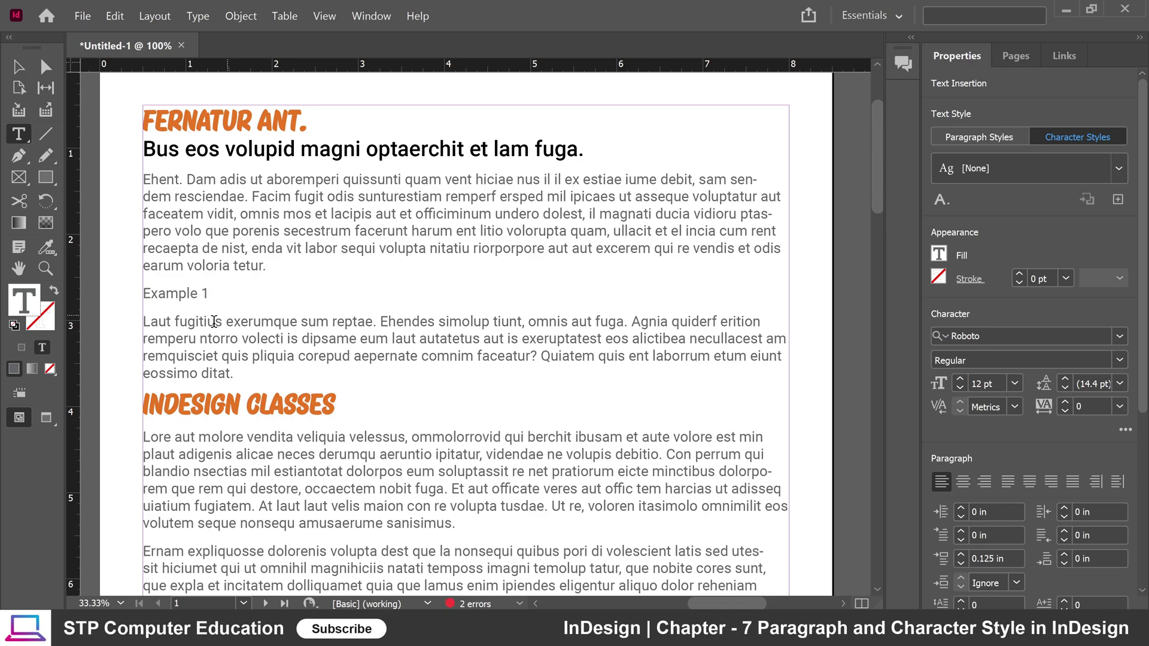
Step: Format the "Example 1" text with a [Black] fill and the Century751 No2 BT font in Bold
{"action": "left_click_drag", "start_coordinate": [211, 294], "coordinate": [138, 293]}
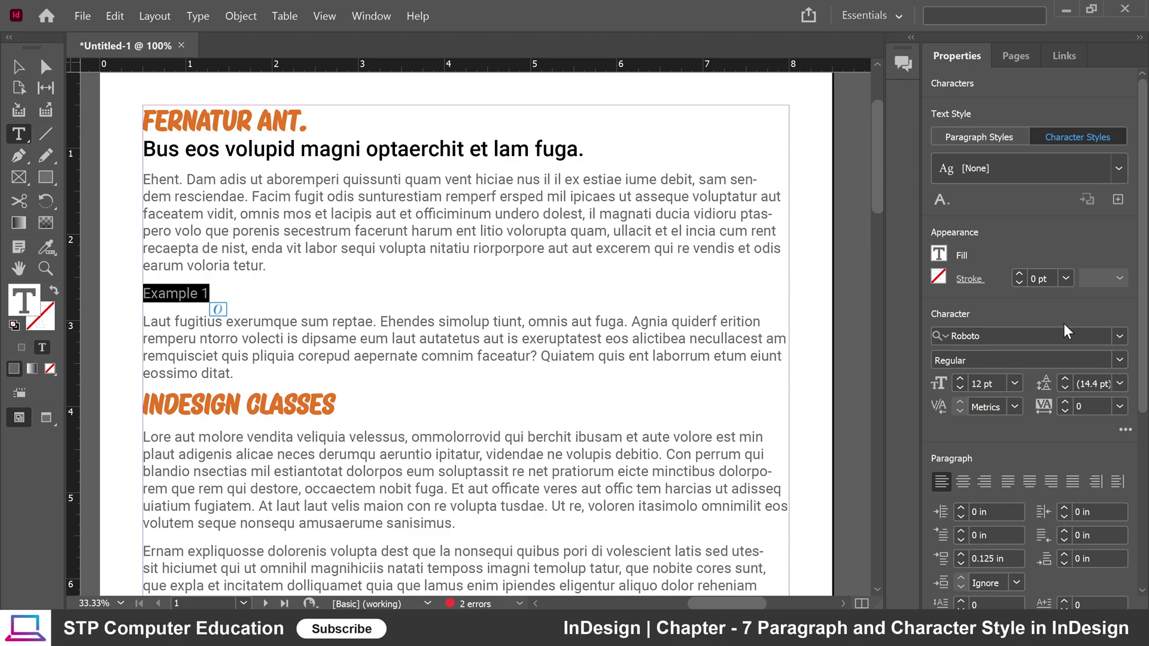
{"action": "left_click", "coordinate": [939, 254]}
{"action": "left_click", "coordinate": [777, 431]}
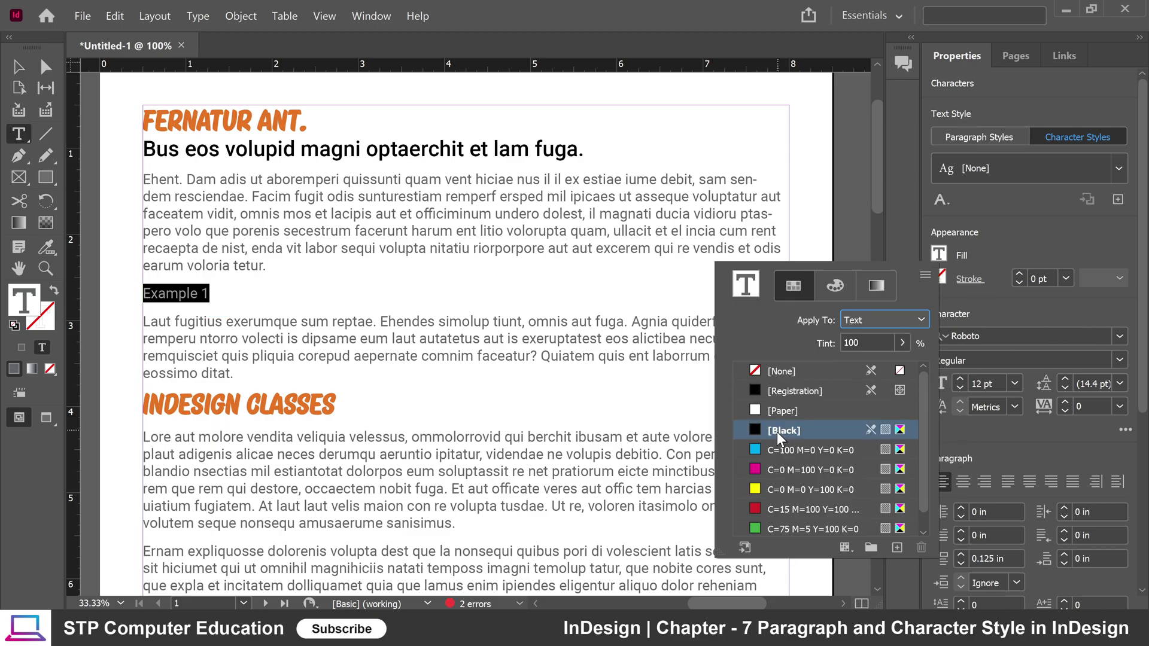
{"action": "left_click", "coordinate": [1120, 336]}
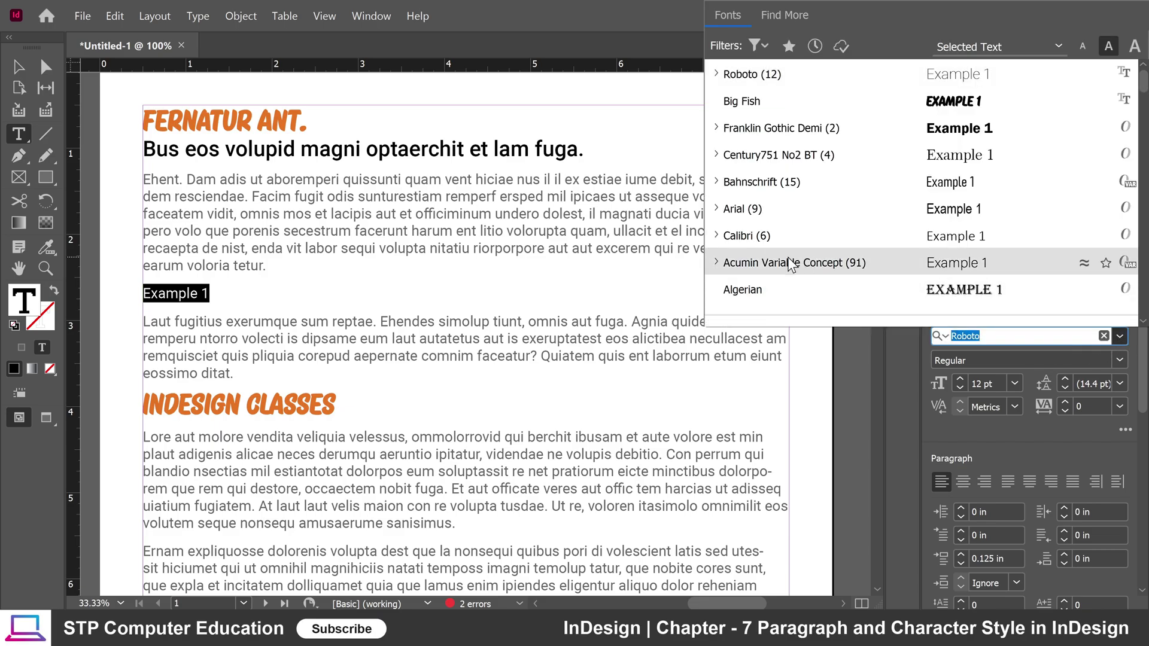
{"action": "left_click", "coordinate": [783, 161]}
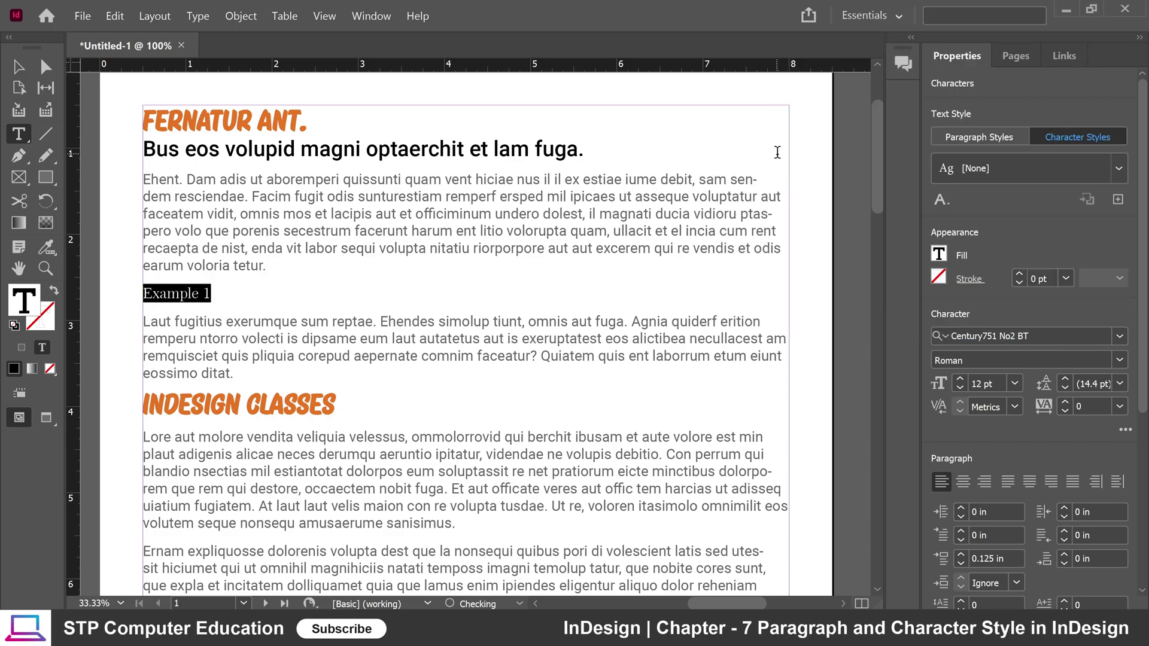
{"action": "left_click", "coordinate": [1109, 362]}
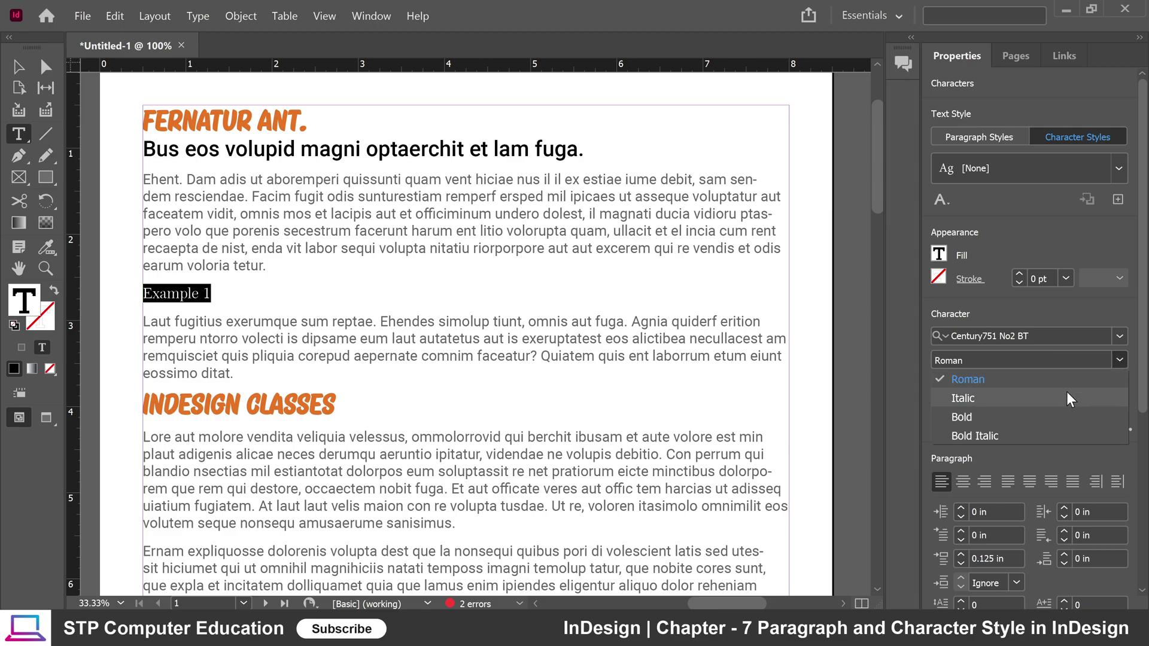
{"action": "left_click", "coordinate": [972, 418]}
{"action": "left_click", "coordinate": [210, 294]}
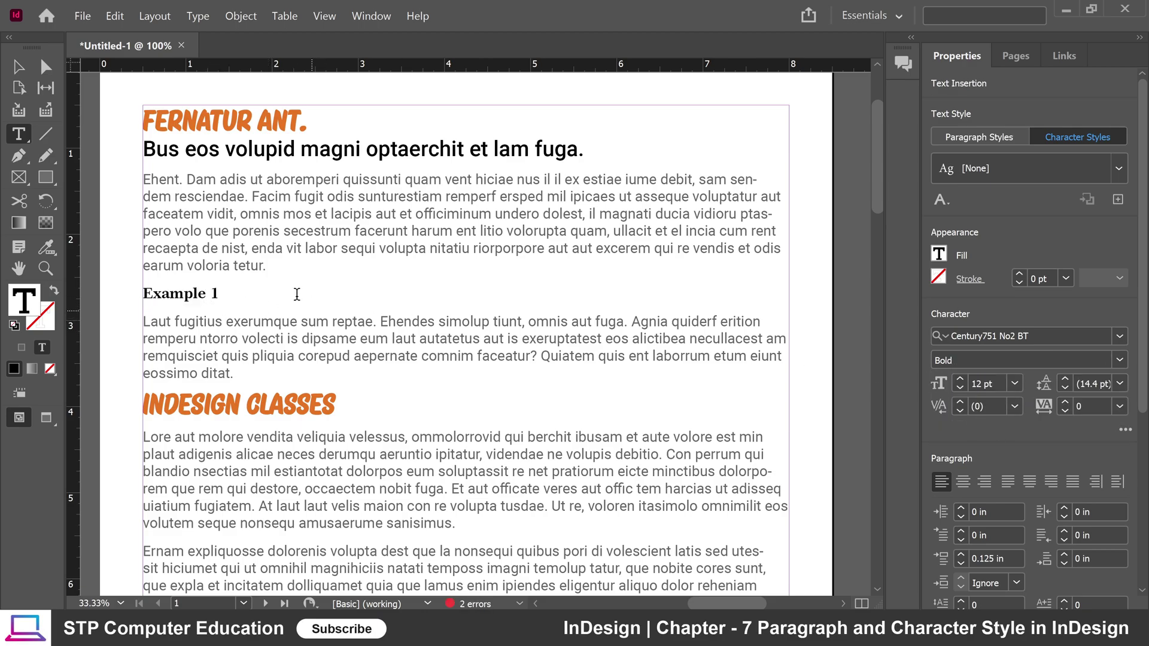
Step: Create a character style named "bold text" from the formatting of the "Example 1" label
{"action": "triple_click", "coordinate": [212, 293]}
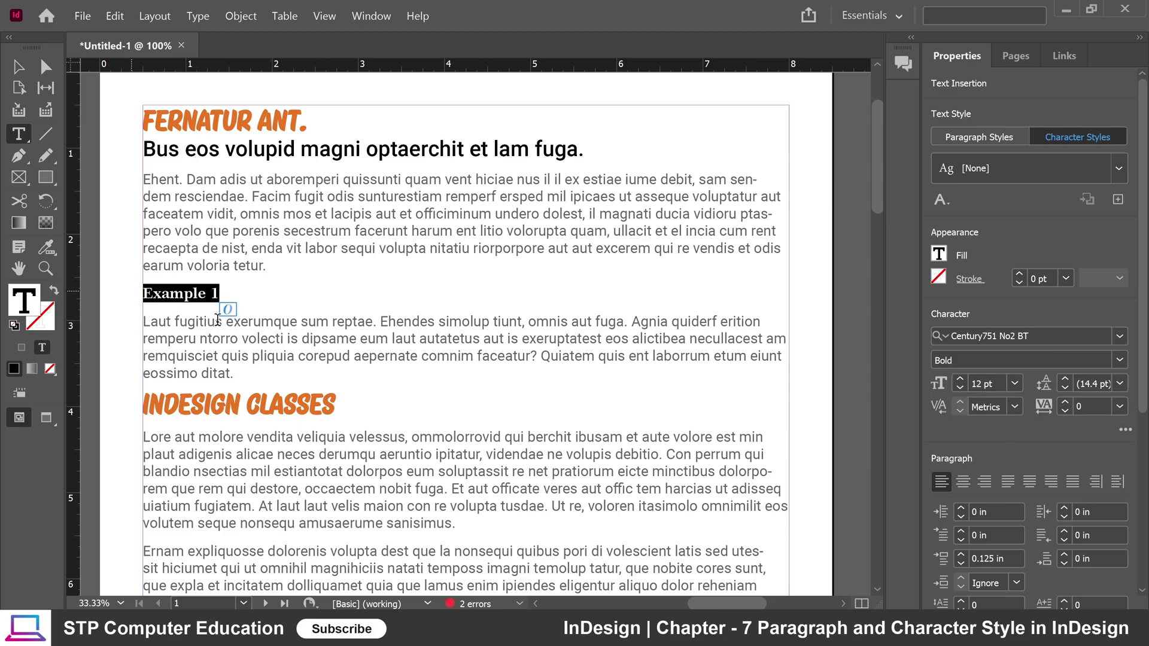
{"action": "left_click", "coordinate": [1116, 203]}
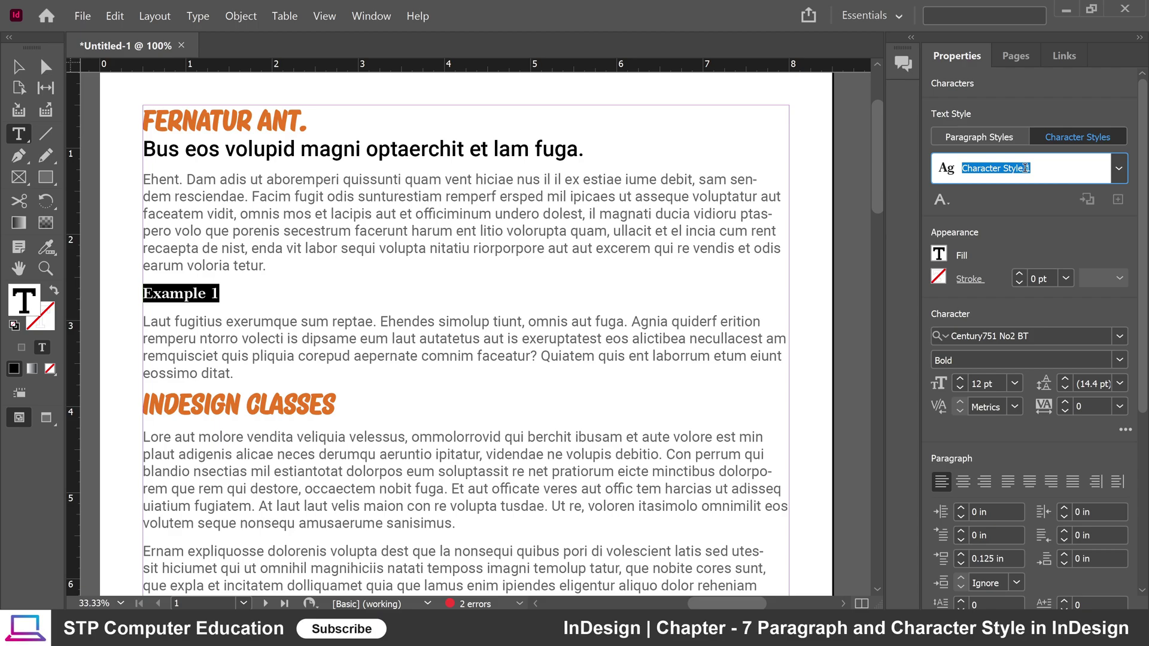
{"action": "type", "text": "bold text"}
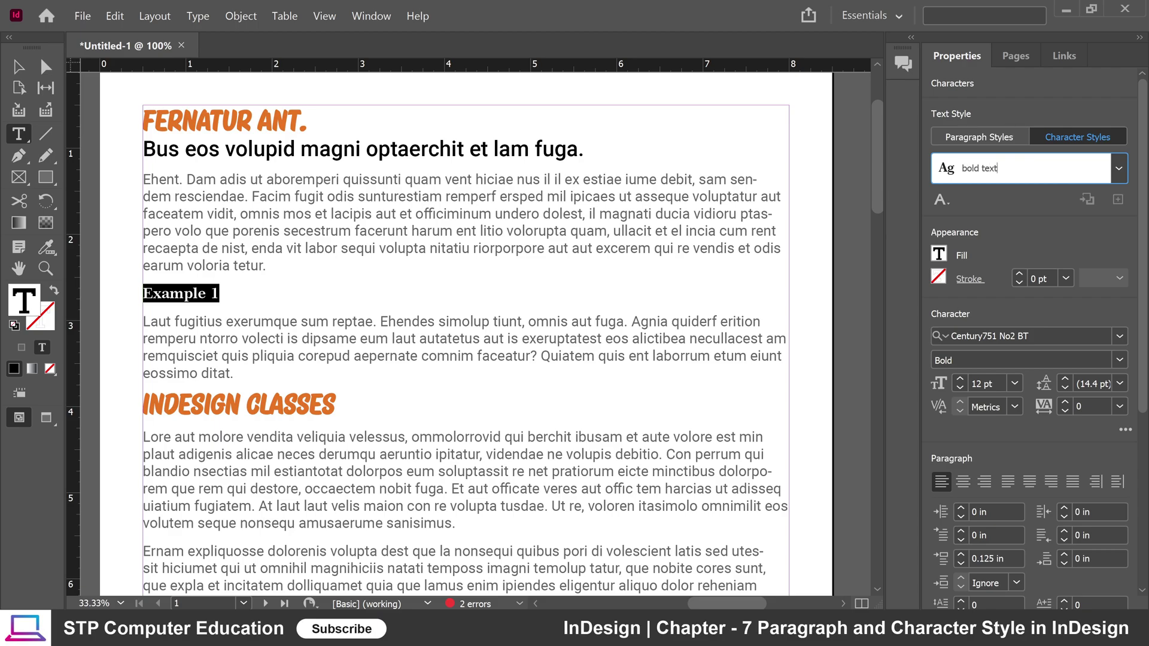
{"action": "key", "text": "Return"}
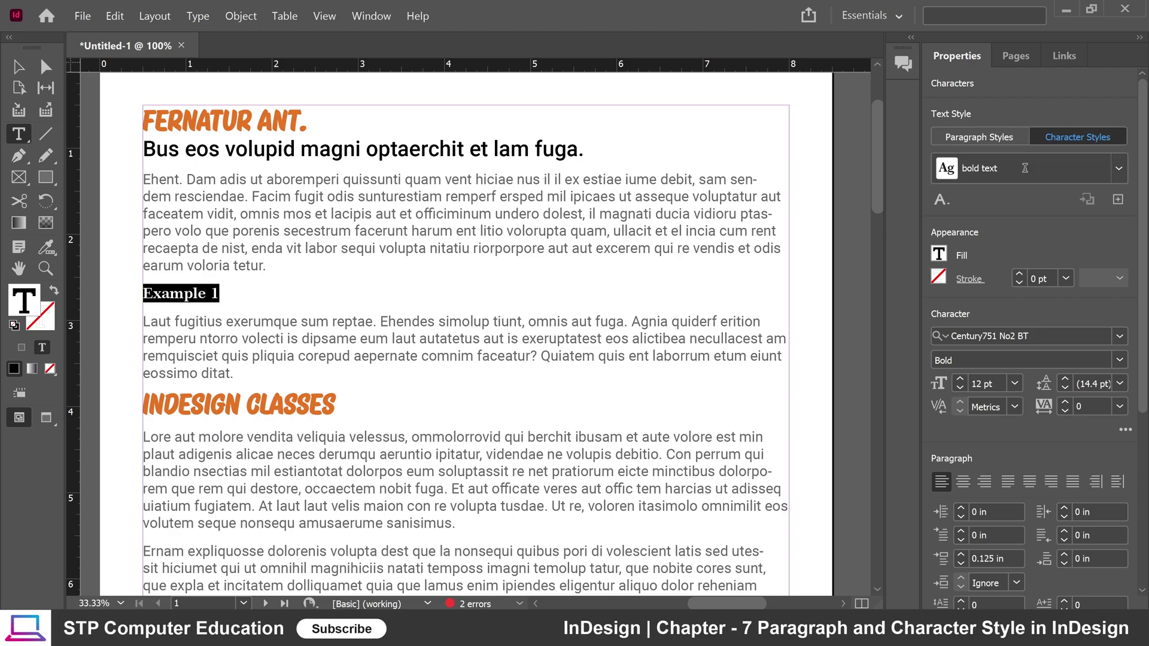
{"action": "left_click", "coordinate": [186, 299]}
Step: Insert a paragraph reading "Example 2" after the one ending "amusaerume sanisimus." under the INDESIGN CLASSES heading
{"action": "scroll", "coordinate": [242, 281], "scroll_direction": "down", "scroll_amount": 5}
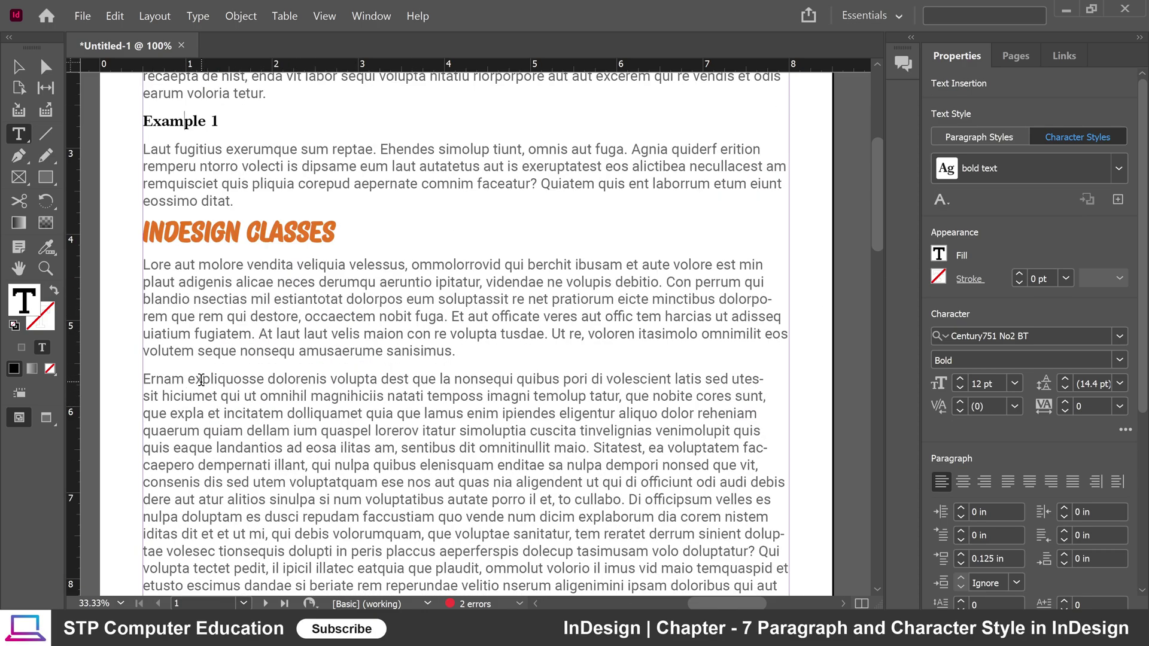
{"action": "left_click", "coordinate": [478, 355]}
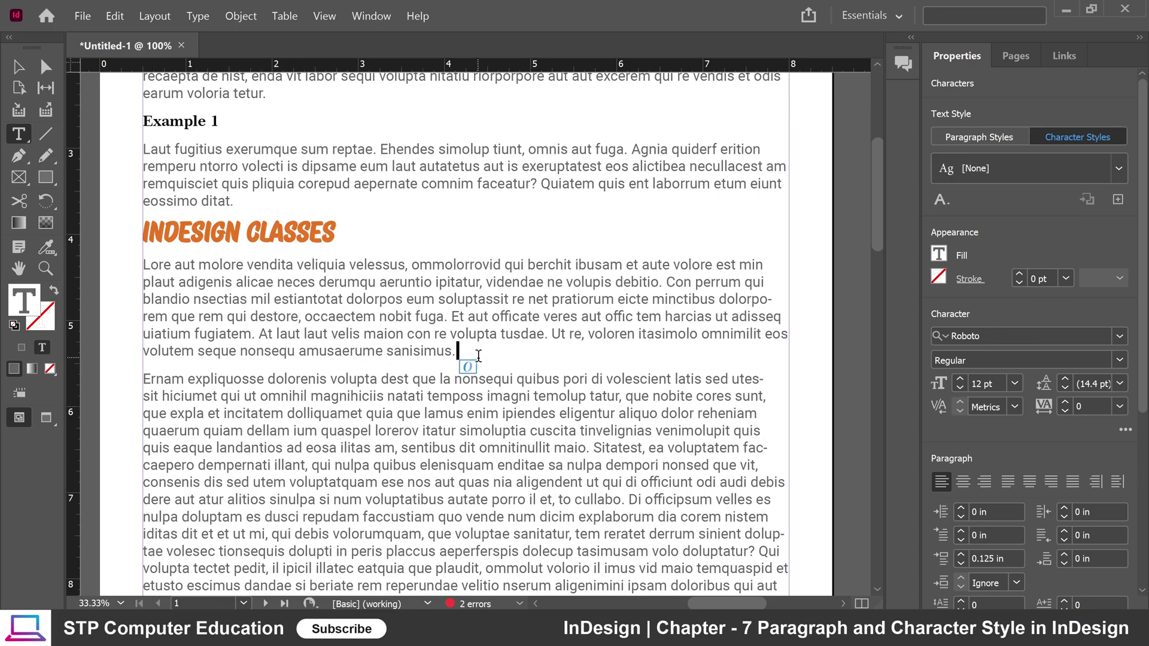
{"action": "key", "text": "Return"}
{"action": "type", "text": "E"}
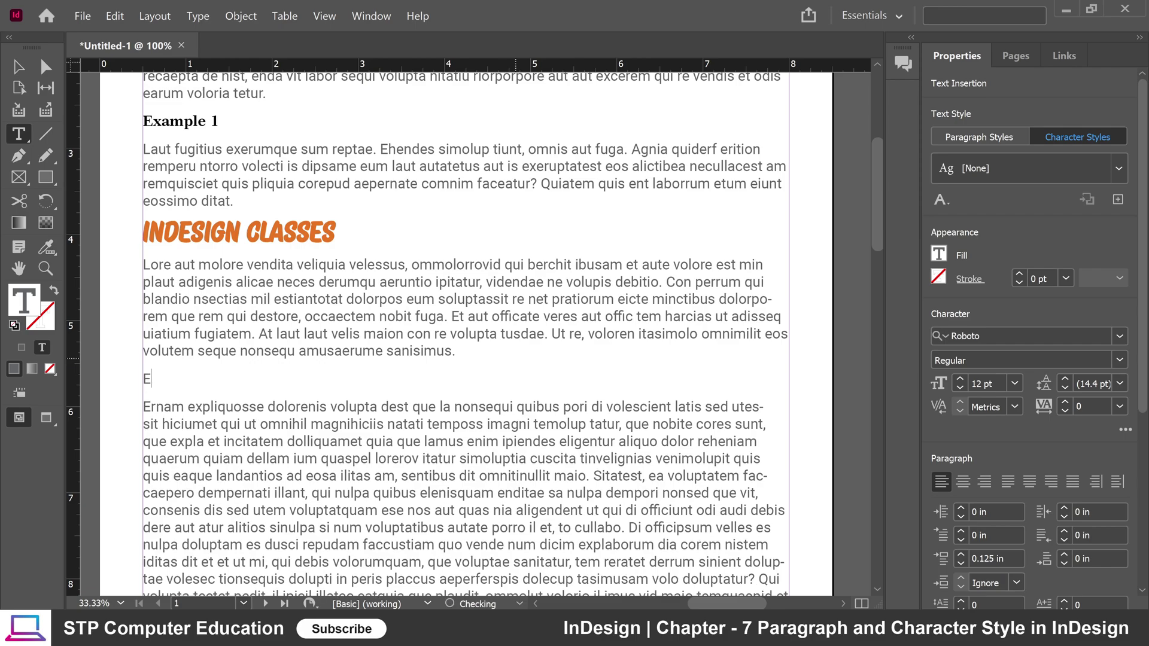
{"action": "type", "text": "xample 2"}
Step: Apply the "bold text" character style to the "Example 2" label and compare it with "Example 1"
{"action": "left_click_drag", "start_coordinate": [211, 381], "coordinate": [144, 383]}
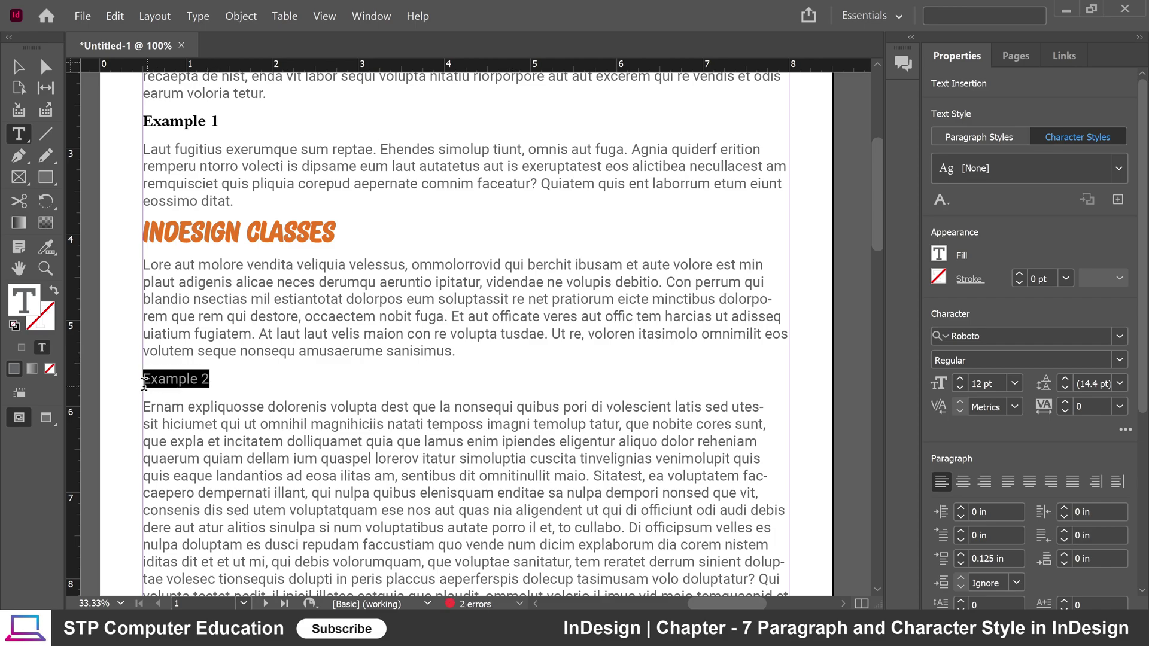
{"action": "left_click", "coordinate": [1117, 170]}
{"action": "left_click", "coordinate": [975, 235]}
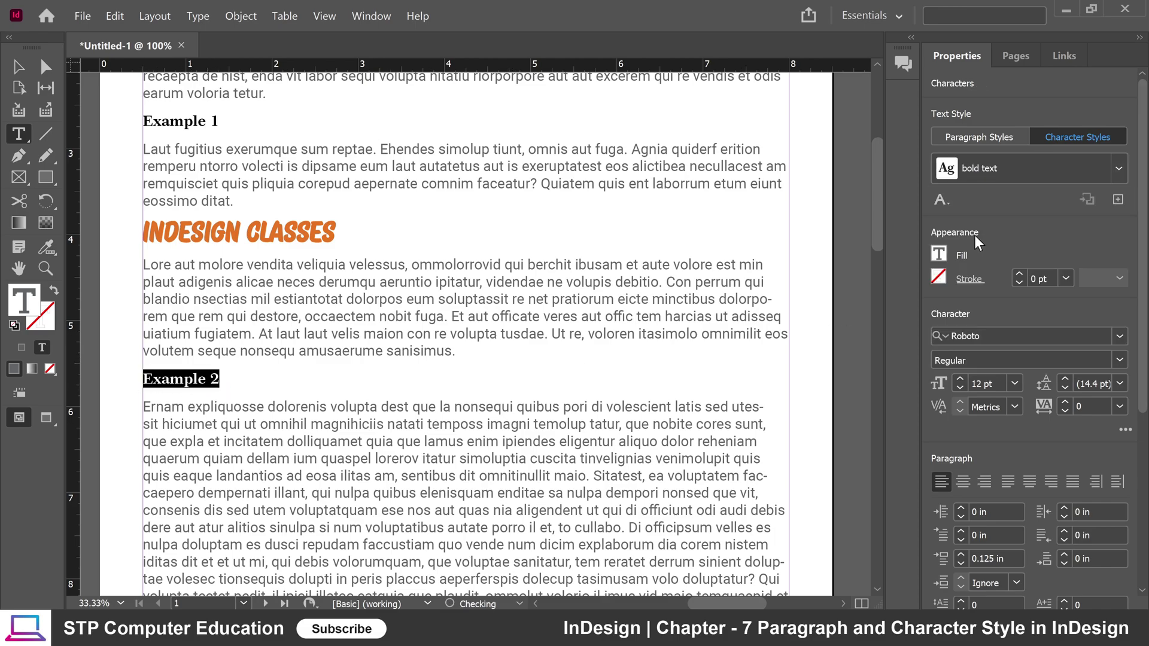
{"action": "left_click", "coordinate": [303, 376]}
{"action": "scroll", "coordinate": [335, 395], "scroll_direction": "up", "scroll_amount": 3}
{"action": "scroll", "coordinate": [335, 395], "scroll_direction": "down", "scroll_amount": 2}
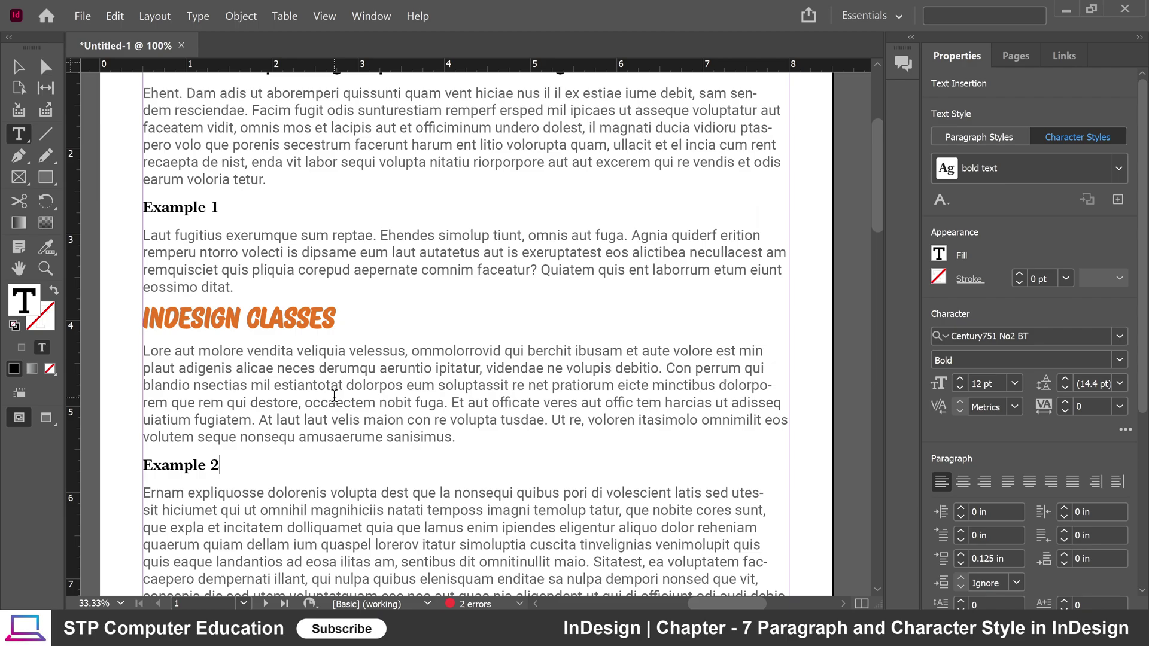
{"action": "scroll", "coordinate": [461, 396], "scroll_direction": "up", "scroll_amount": 2}
{"action": "scroll", "coordinate": [462, 396], "scroll_direction": "down", "scroll_amount": 3}
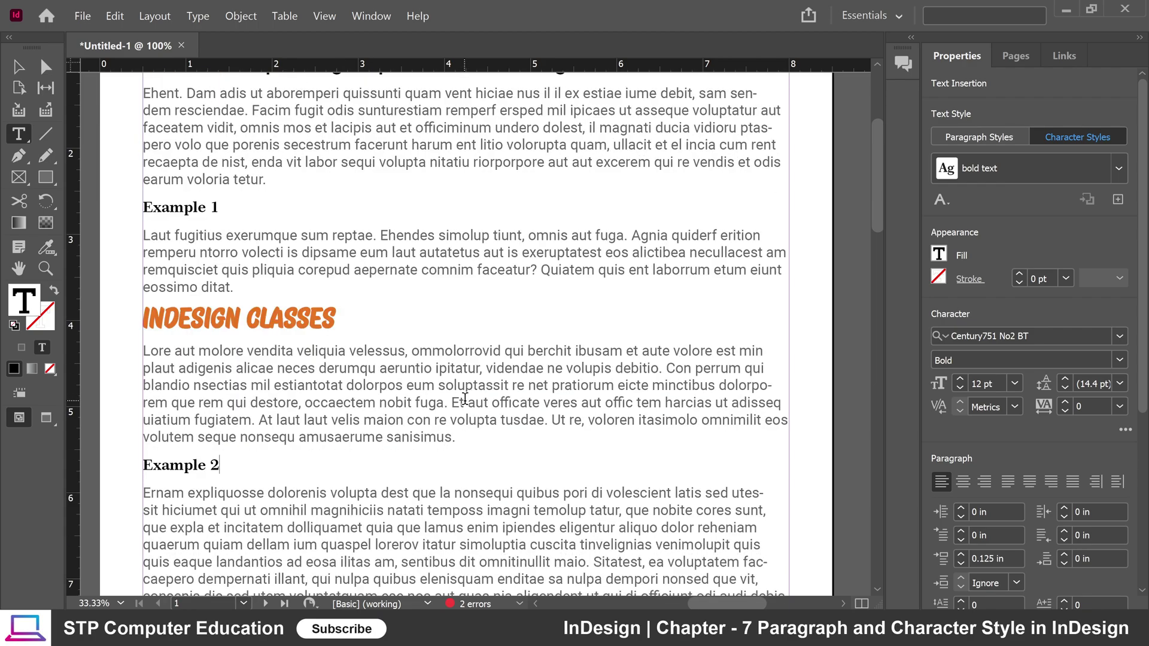
Step: Change the "Example 1" font to Acumin Variable Concept and redefine the "bold text" character style to match it
{"action": "left_click", "coordinate": [191, 212]}
{"action": "left_click", "coordinate": [1116, 170]}
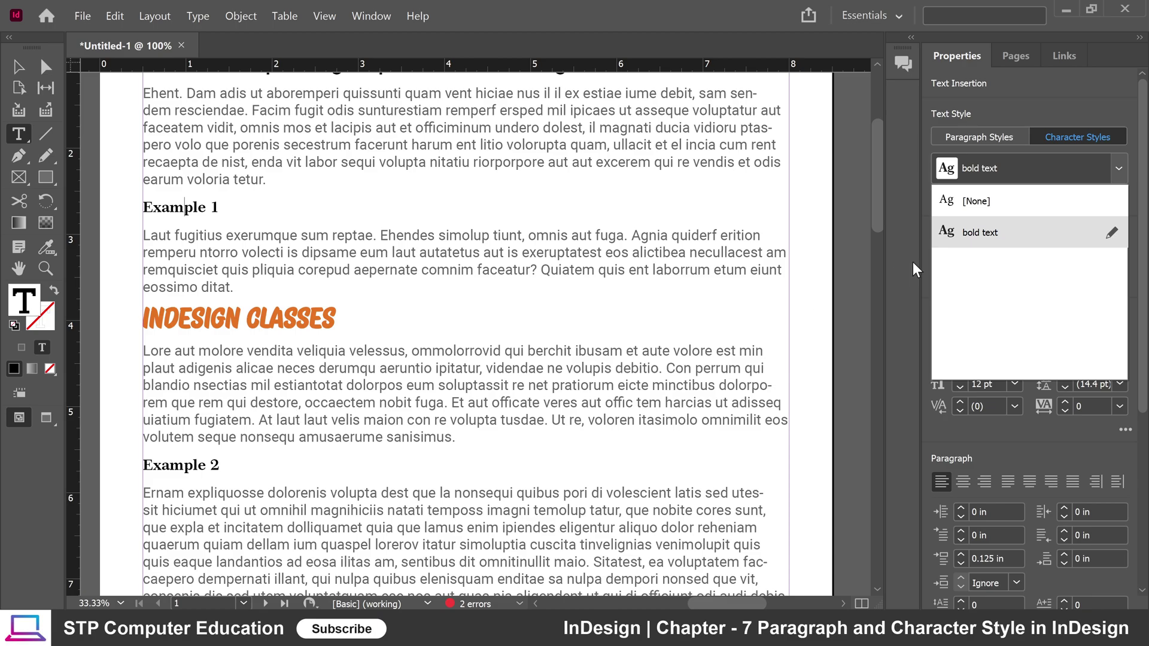
{"action": "left_click", "coordinate": [191, 215]}
{"action": "left_click_drag", "start_coordinate": [219, 208], "coordinate": [143, 209]}
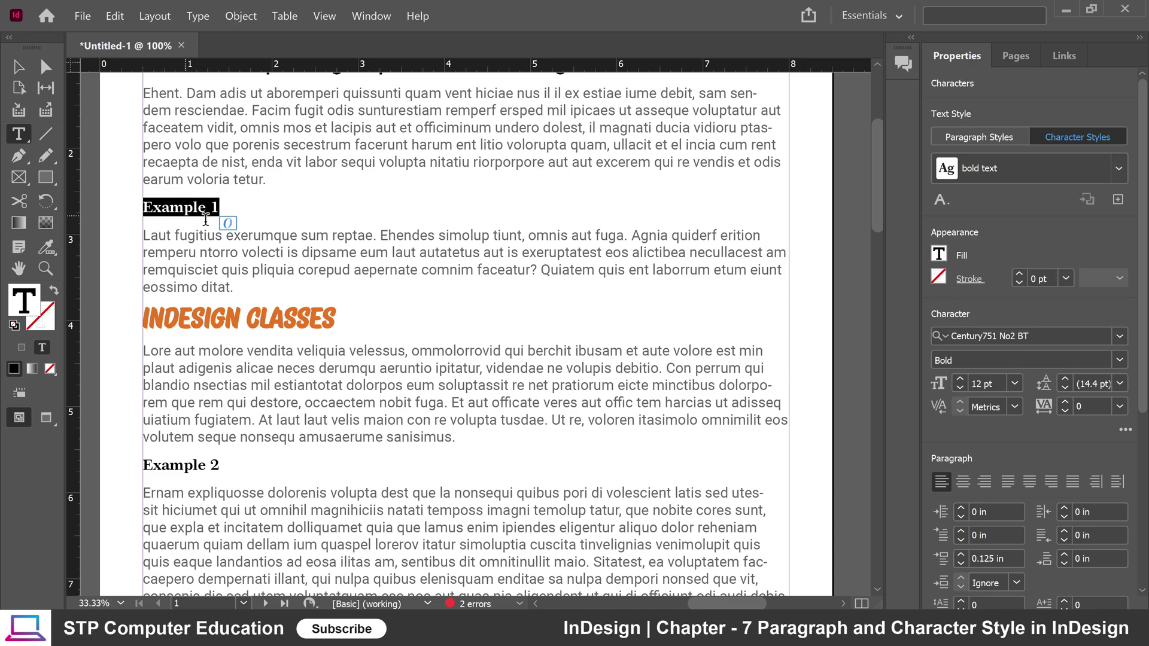
{"action": "left_click", "coordinate": [1118, 337]}
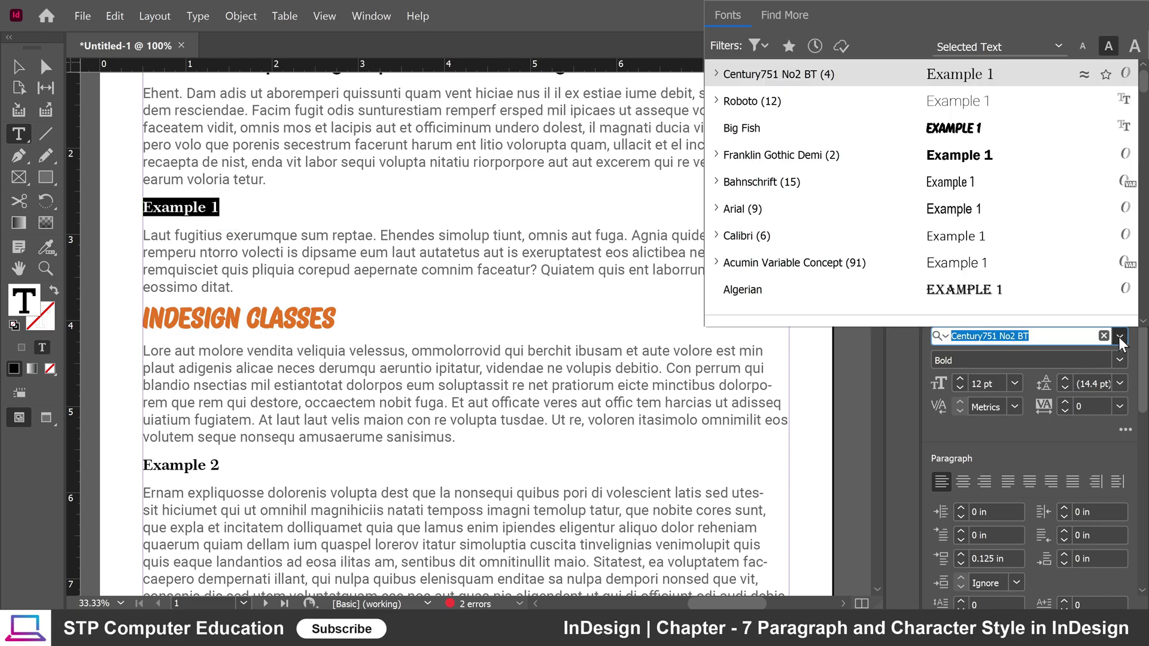
{"action": "left_click", "coordinate": [809, 264]}
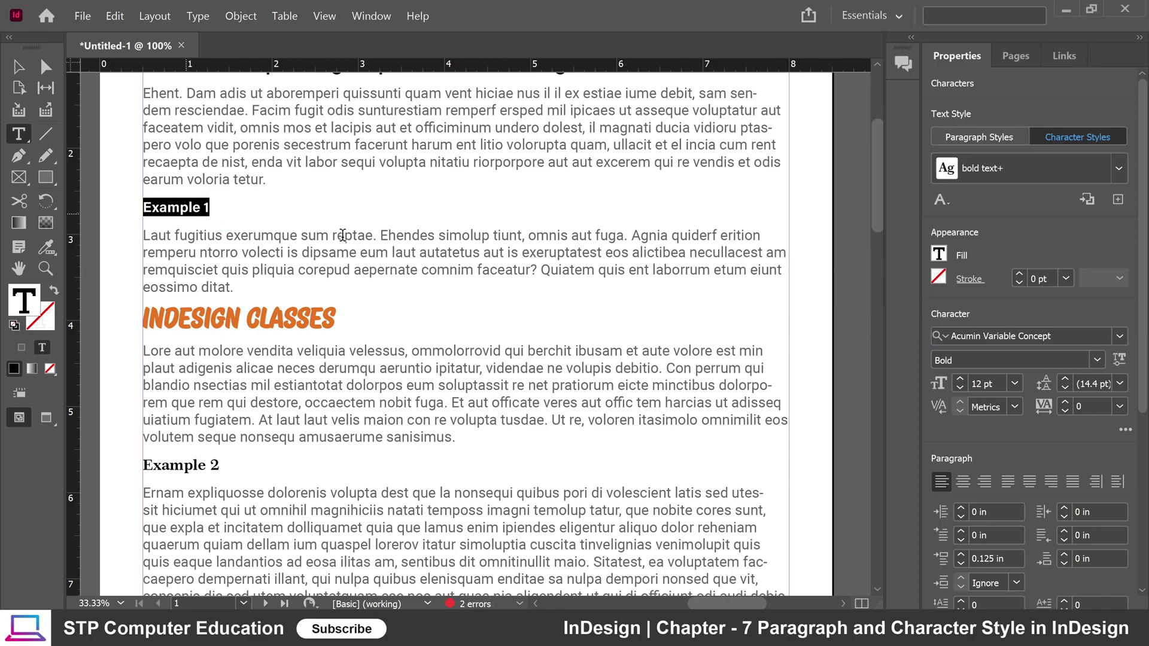
{"action": "left_click", "coordinate": [1086, 201]}
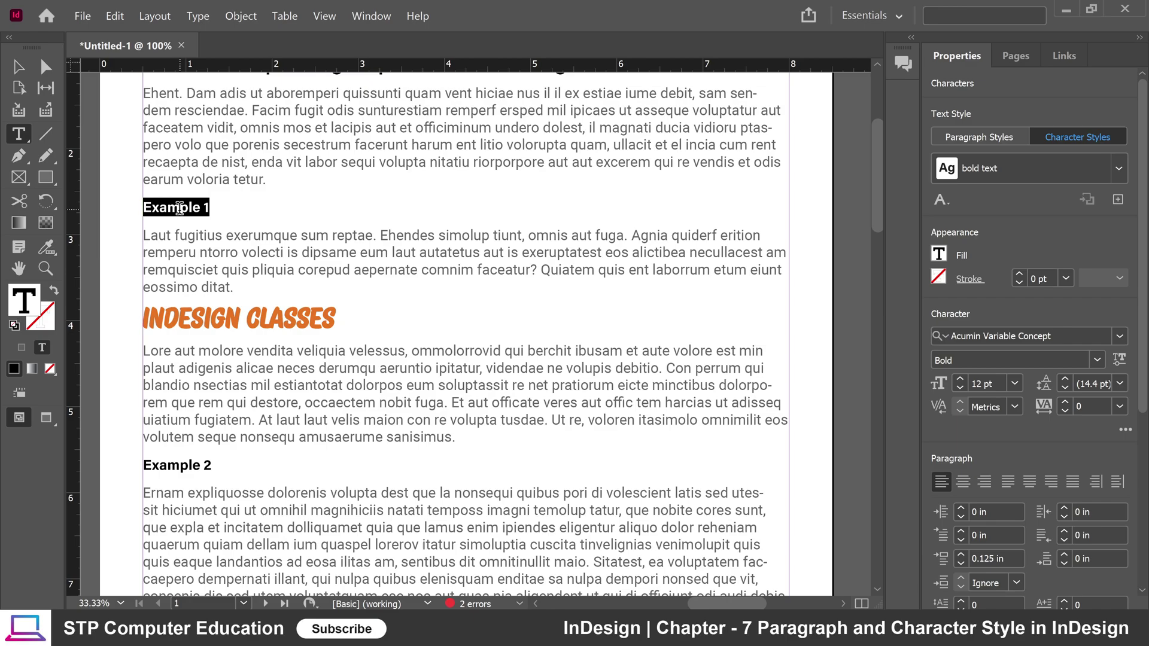
{"action": "left_click", "coordinate": [201, 466]}
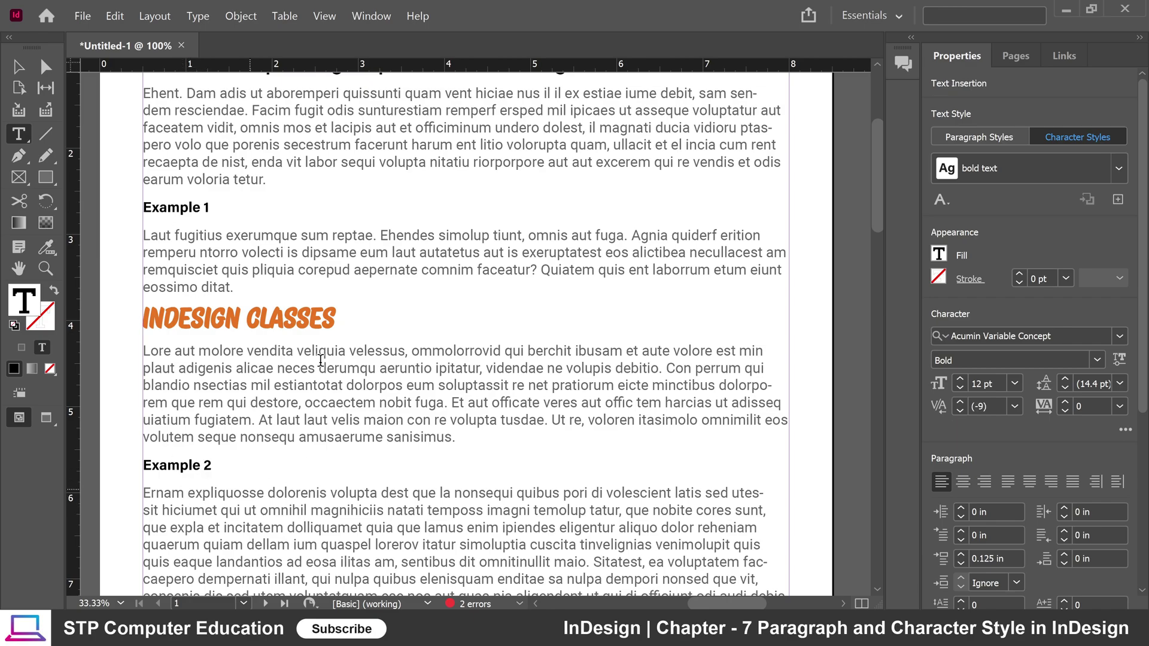
{"action": "left_click", "coordinate": [331, 380]}
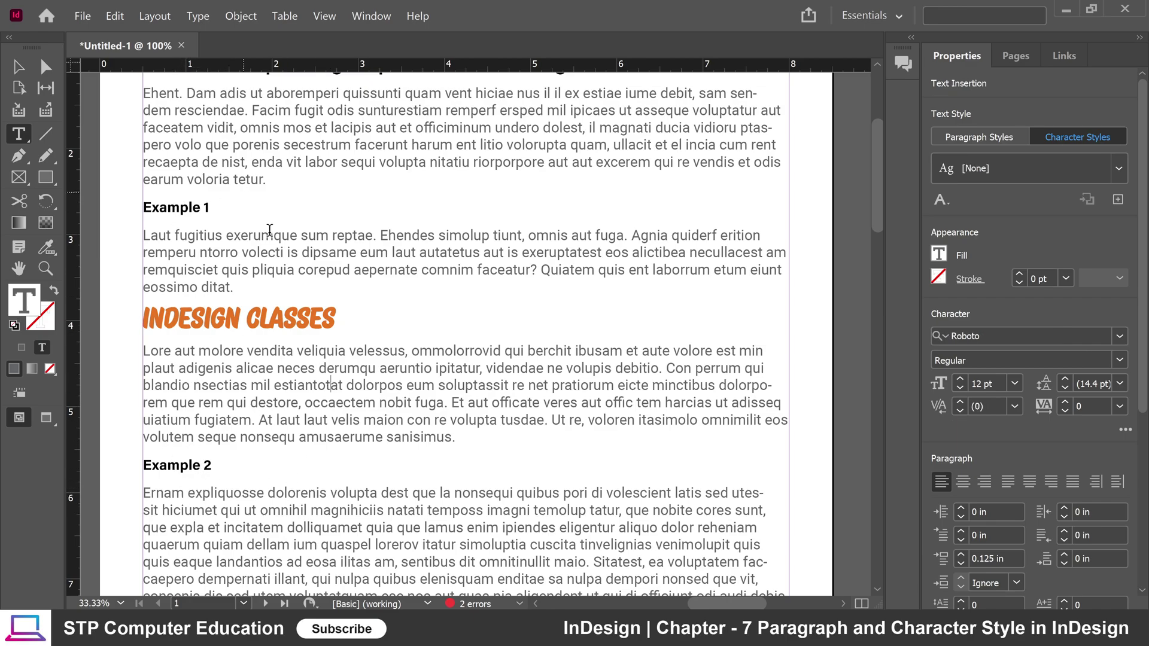
Step: Review the page's formatting and the paragraph and character style assigned to the body text, and deselect everything
{"action": "scroll", "coordinate": [376, 380], "scroll_direction": "up", "scroll_amount": 4}
{"action": "scroll", "coordinate": [376, 380], "scroll_direction": "down", "scroll_amount": 3}
{"action": "scroll", "coordinate": [376, 380], "scroll_direction": "up", "scroll_amount": 3}
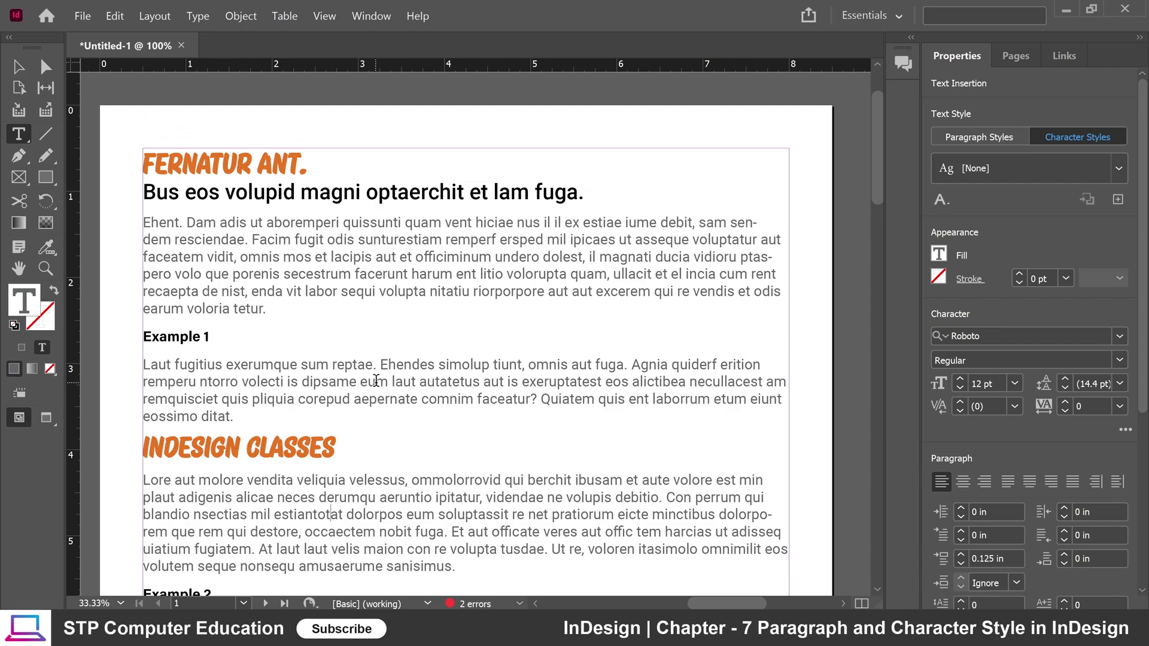
{"action": "scroll", "coordinate": [376, 380], "scroll_direction": "down", "scroll_amount": 2}
{"action": "left_click", "coordinate": [985, 134]}
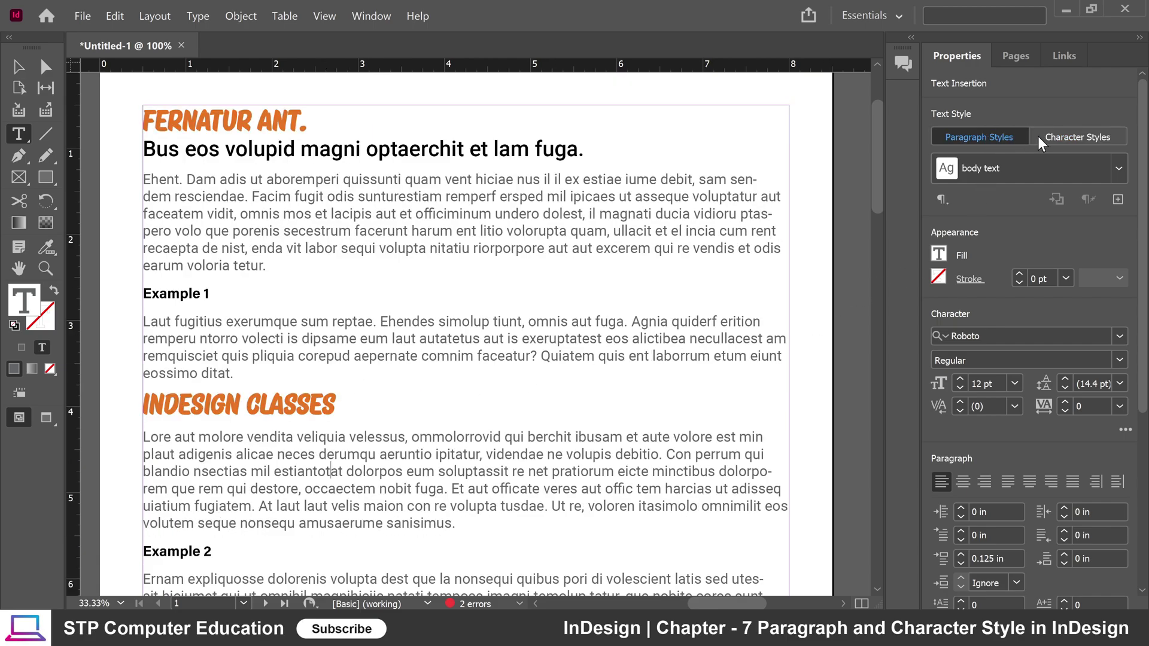
{"action": "left_click", "coordinate": [1079, 136]}
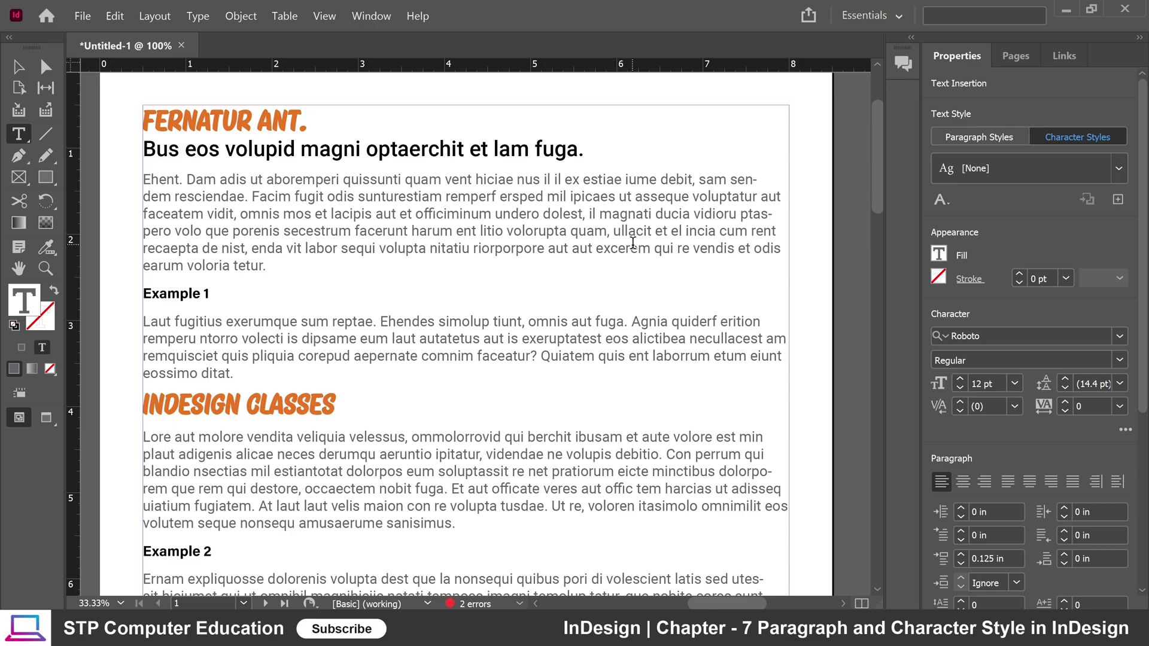
{"action": "left_click", "coordinate": [463, 231]}
{"action": "key", "text": "Escape"}
{"action": "key", "text": "ctrl+shift+a"}
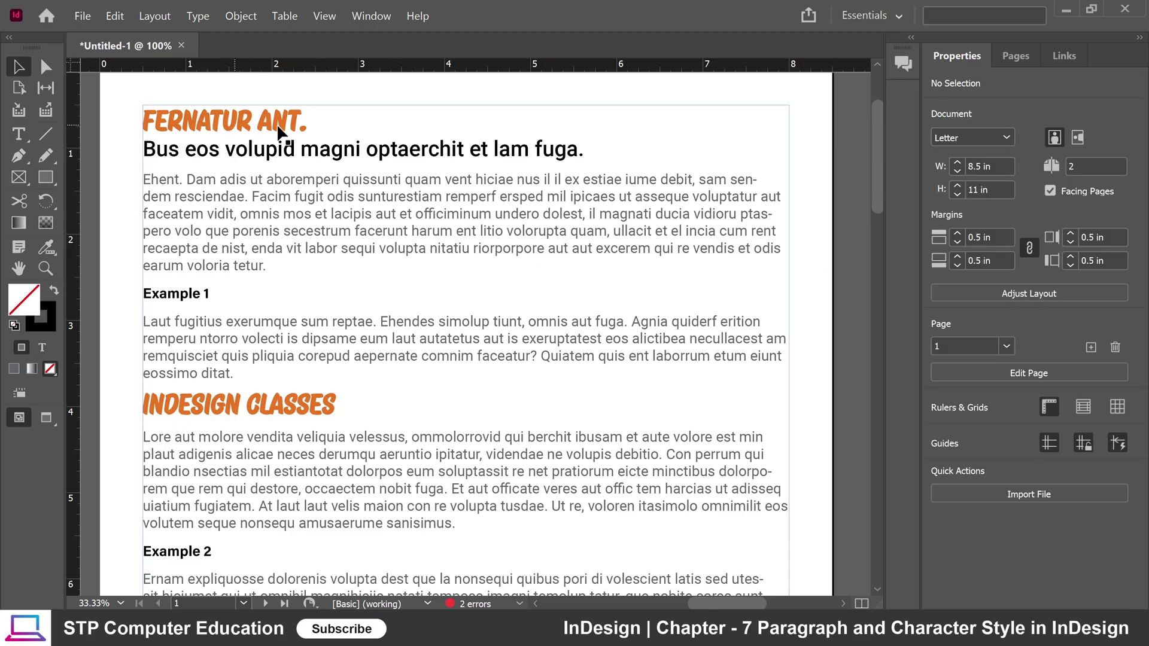
Step: Examine the headings, body text and example labels, and view the paragraph styles available for the page's text frame
{"action": "scroll", "coordinate": [432, 353], "scroll_direction": "down", "scroll_amount": 5}
{"action": "scroll", "coordinate": [433, 358], "scroll_direction": "up", "scroll_amount": 4}
{"action": "scroll", "coordinate": [433, 358], "scroll_direction": "down", "scroll_amount": 2}
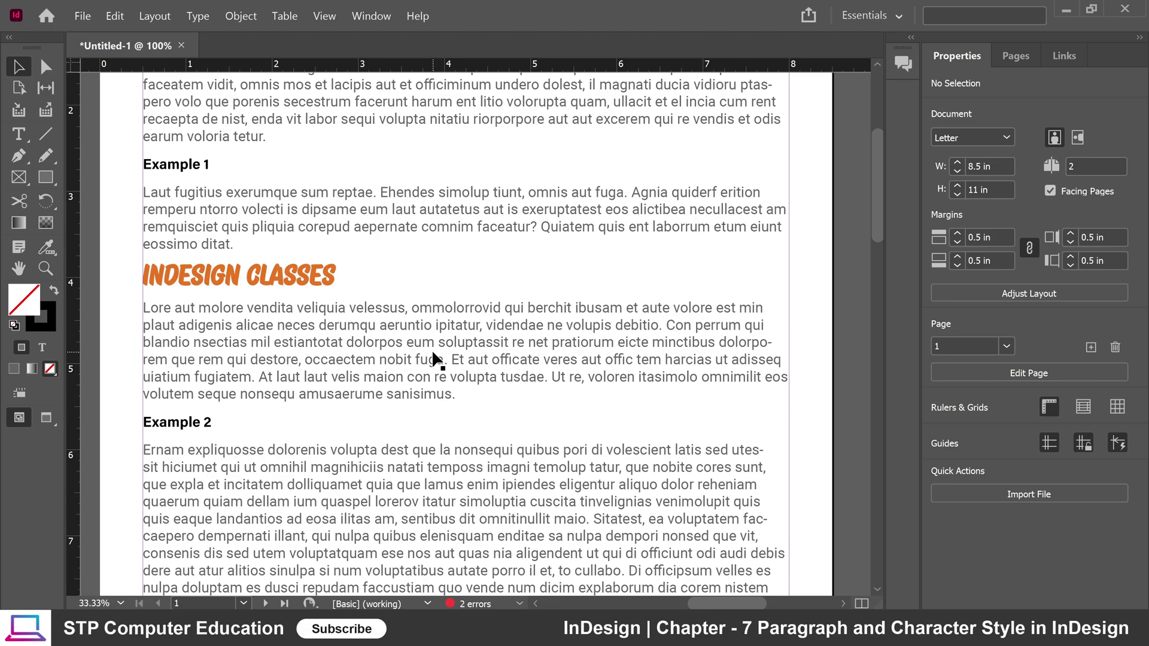
{"action": "scroll", "coordinate": [433, 358], "scroll_direction": "up", "scroll_amount": 5}
{"action": "scroll", "coordinate": [432, 350], "scroll_direction": "down", "scroll_amount": 2}
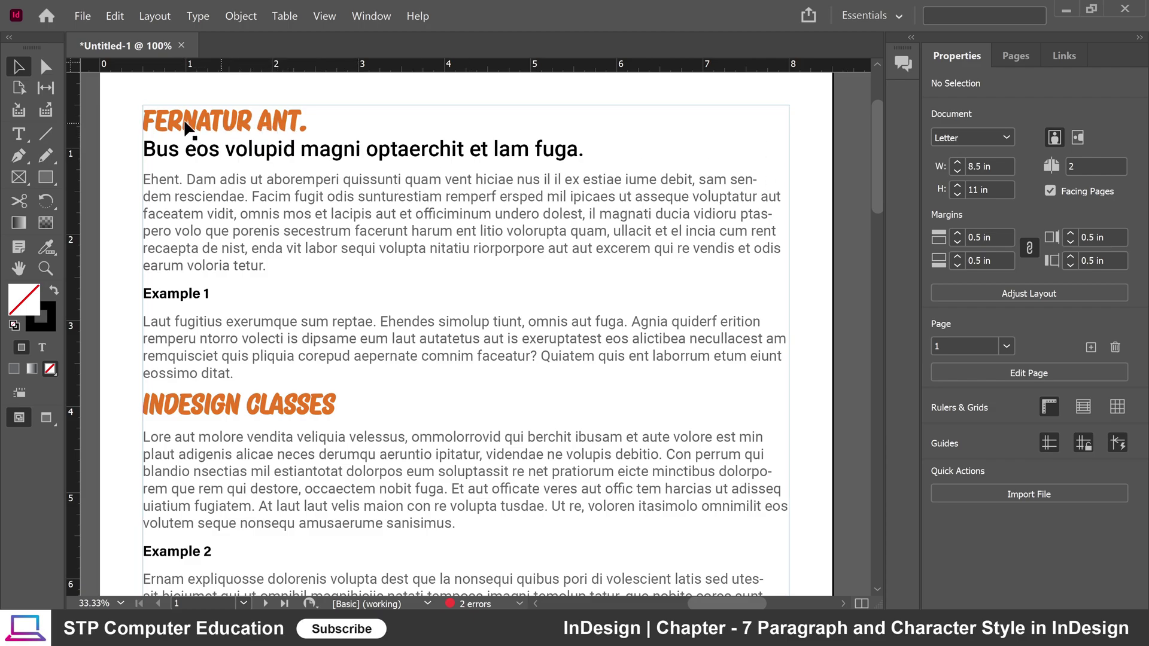
{"action": "left_click", "coordinate": [202, 126]}
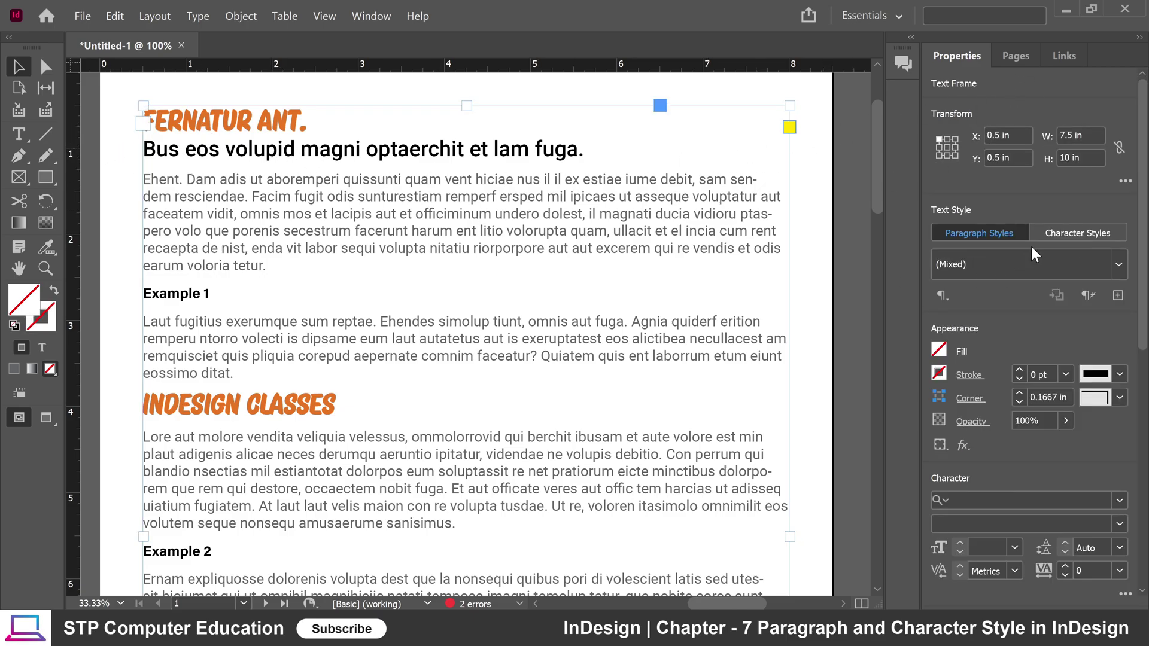
{"action": "left_click", "coordinate": [1118, 264]}
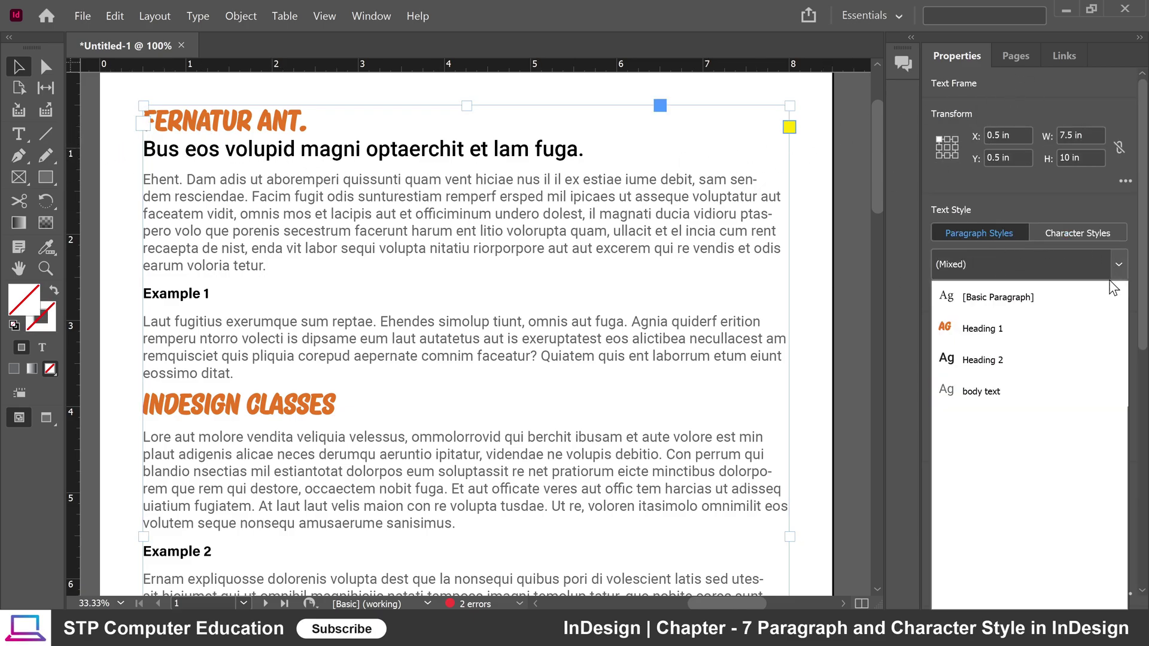
{"action": "left_click", "coordinate": [905, 302]}
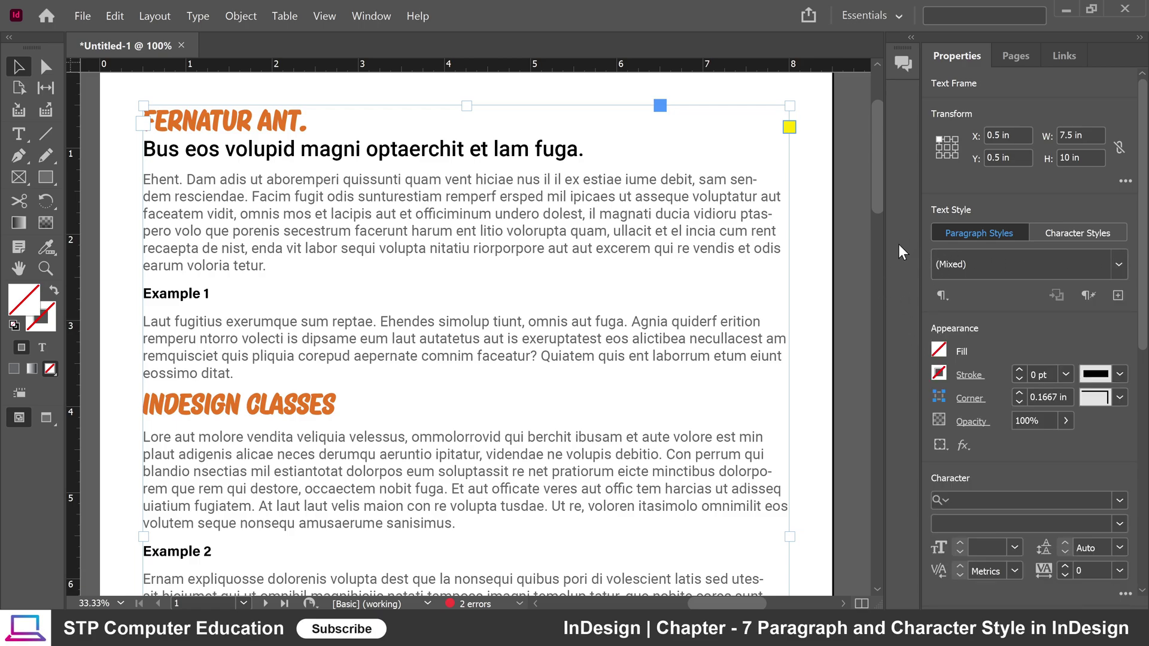
Step: Create a new 8.5 x 11 in document from the [Default] preset and draw a text frame filling its margins
{"action": "left_click", "coordinate": [78, 17]}
{"action": "mouse_move", "coordinate": [102, 33]}
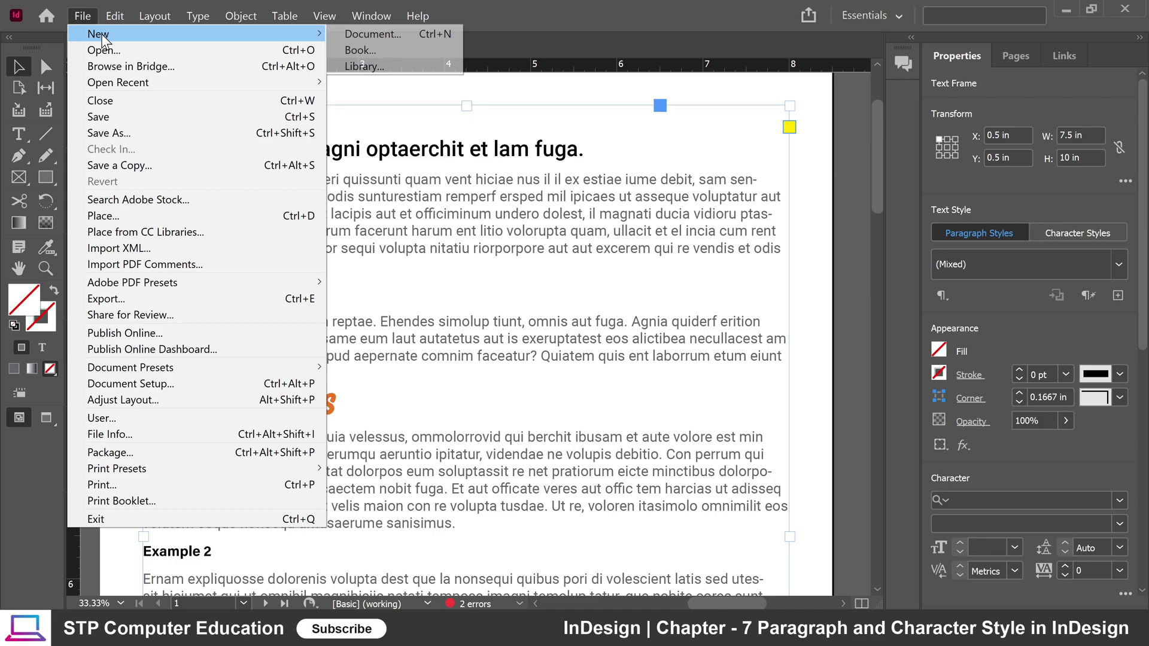
{"action": "left_click", "coordinate": [389, 34]}
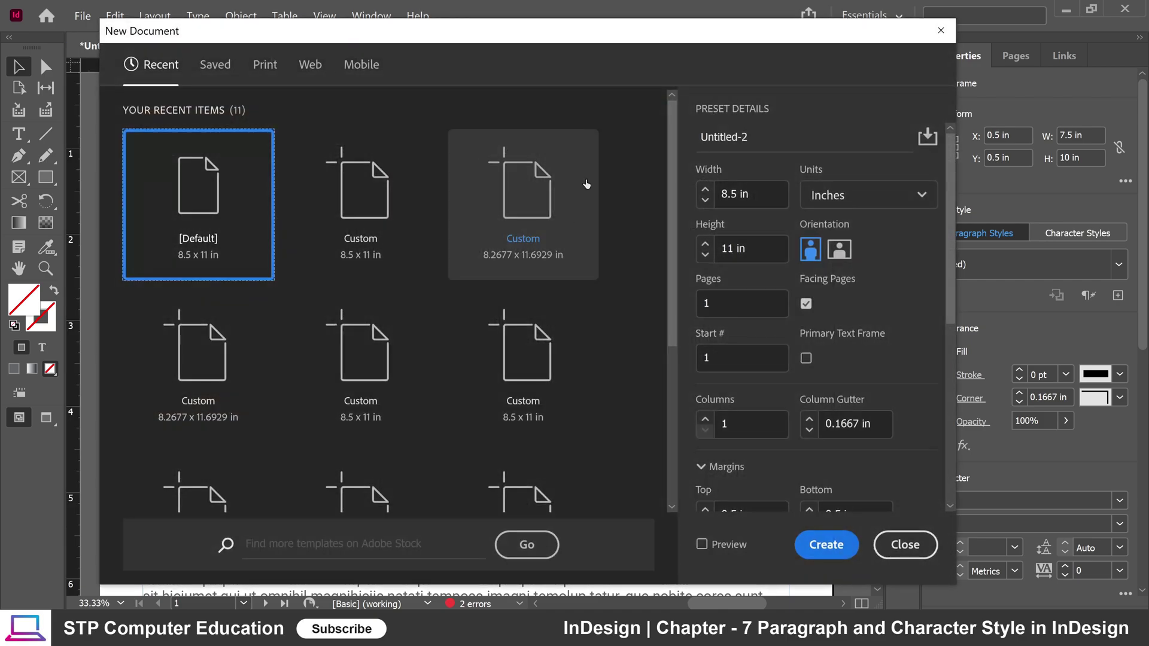
{"action": "left_click", "coordinate": [826, 546]}
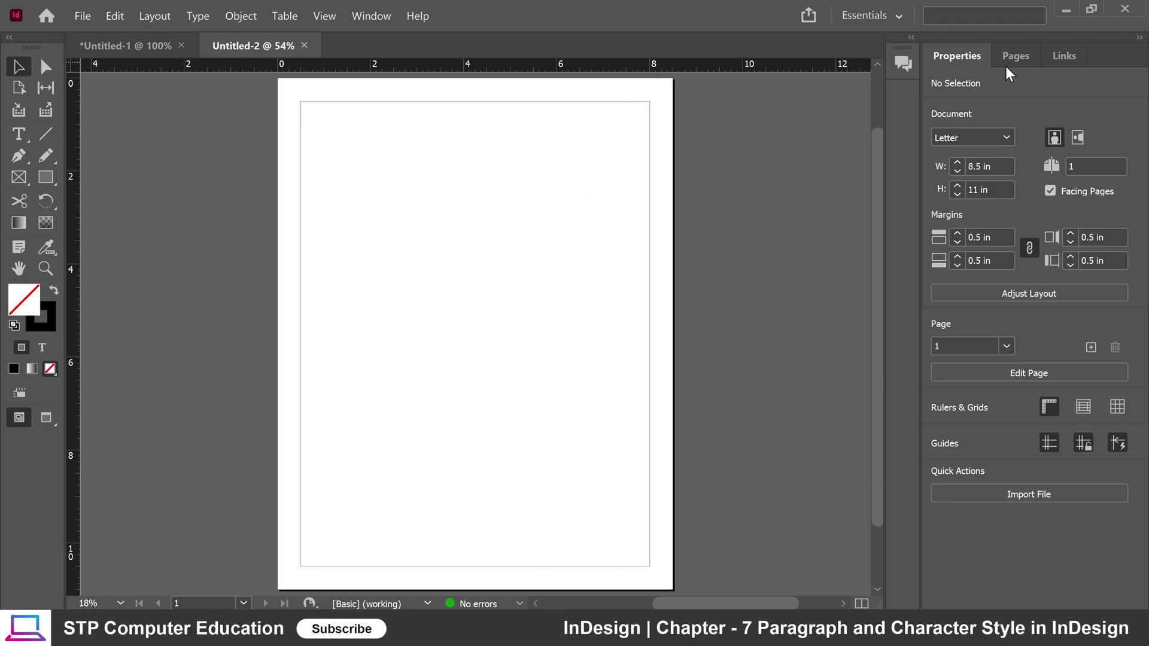
{"action": "left_click", "coordinate": [19, 134]}
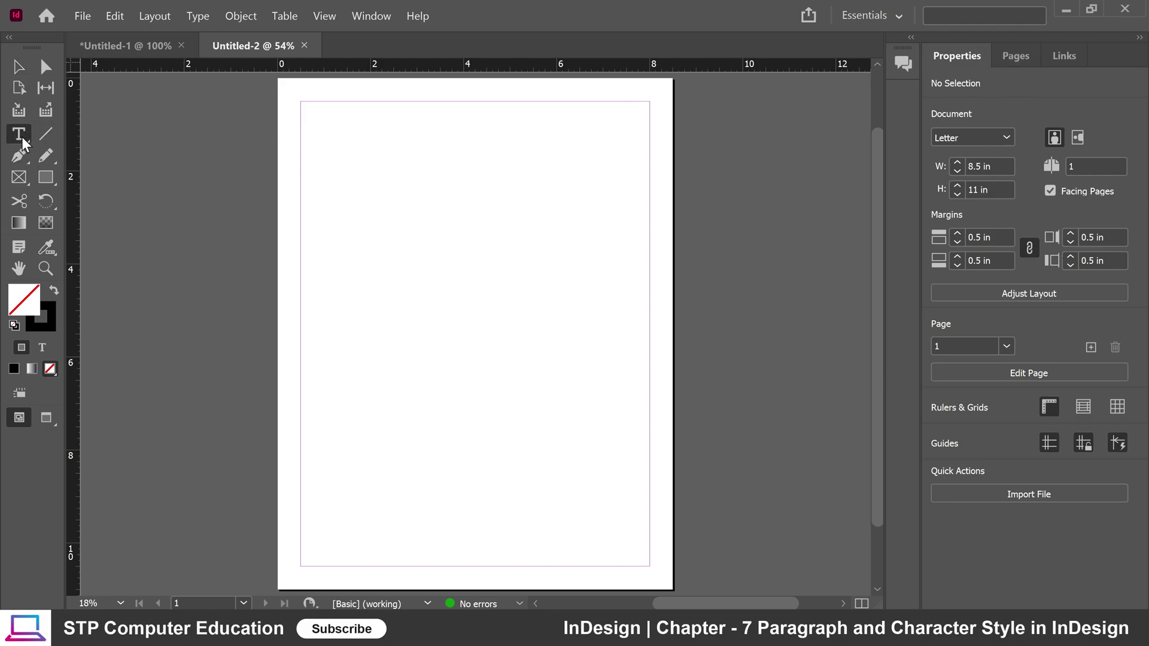
{"action": "left_click_drag", "start_coordinate": [301, 102], "coordinate": [651, 565]}
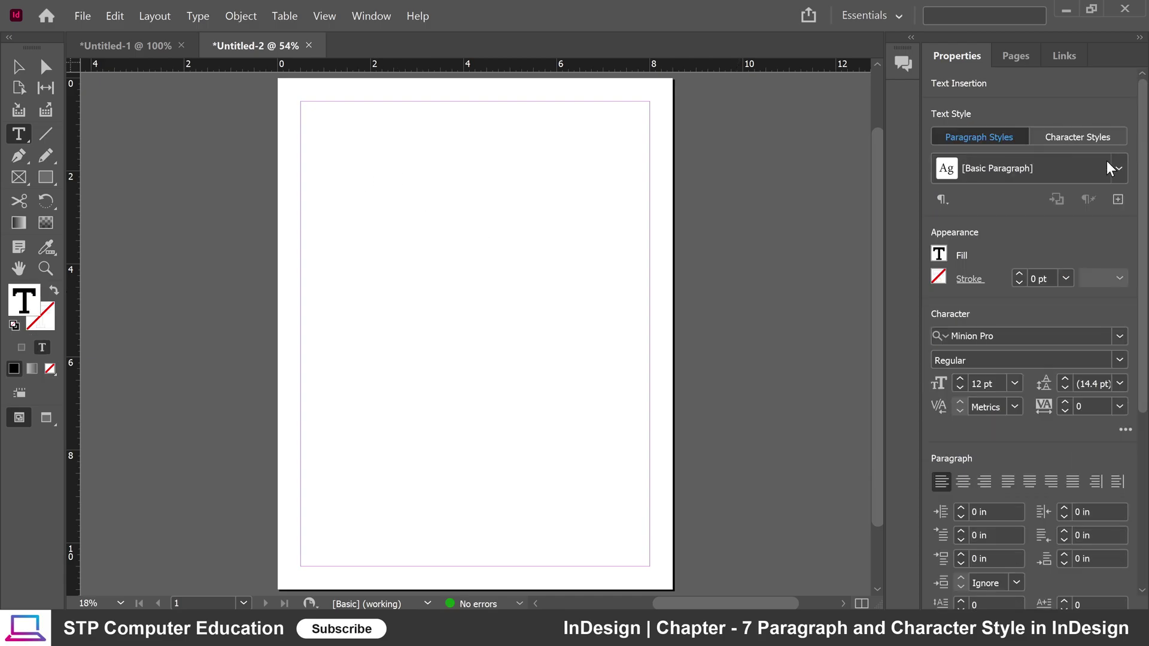
Step: Check which paragraph and character styles the new document offers, and return to the Untitled-1 document
{"action": "left_click", "coordinate": [1114, 168]}
{"action": "left_click", "coordinate": [1077, 137]}
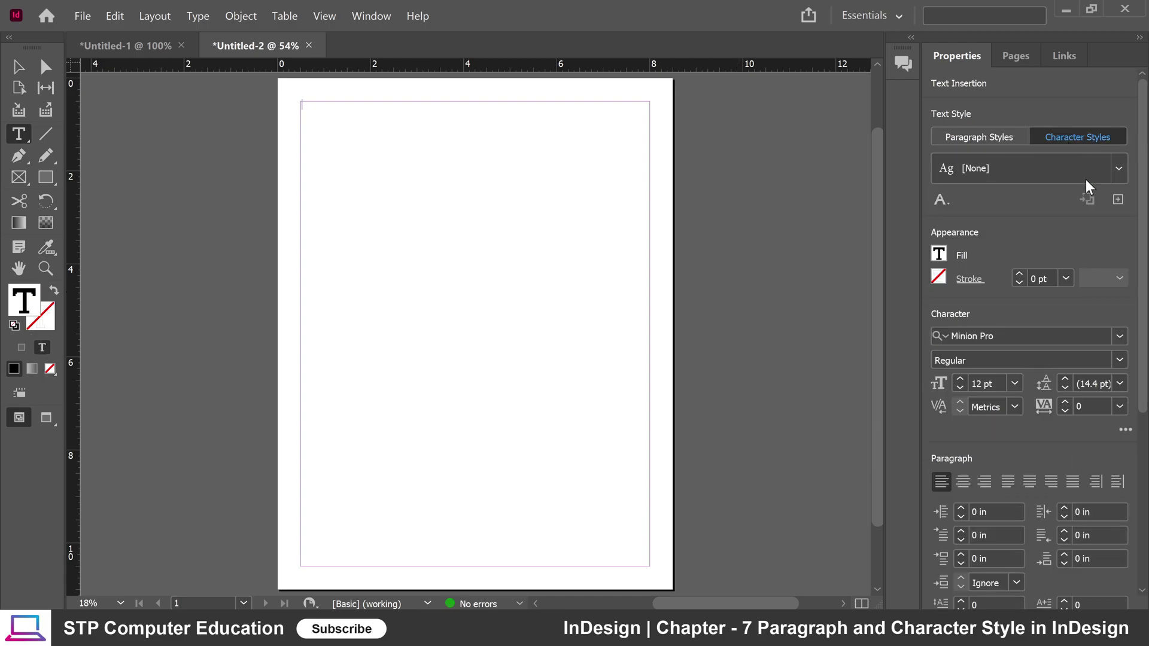
{"action": "left_click", "coordinate": [1118, 170]}
{"action": "left_click", "coordinate": [964, 138]}
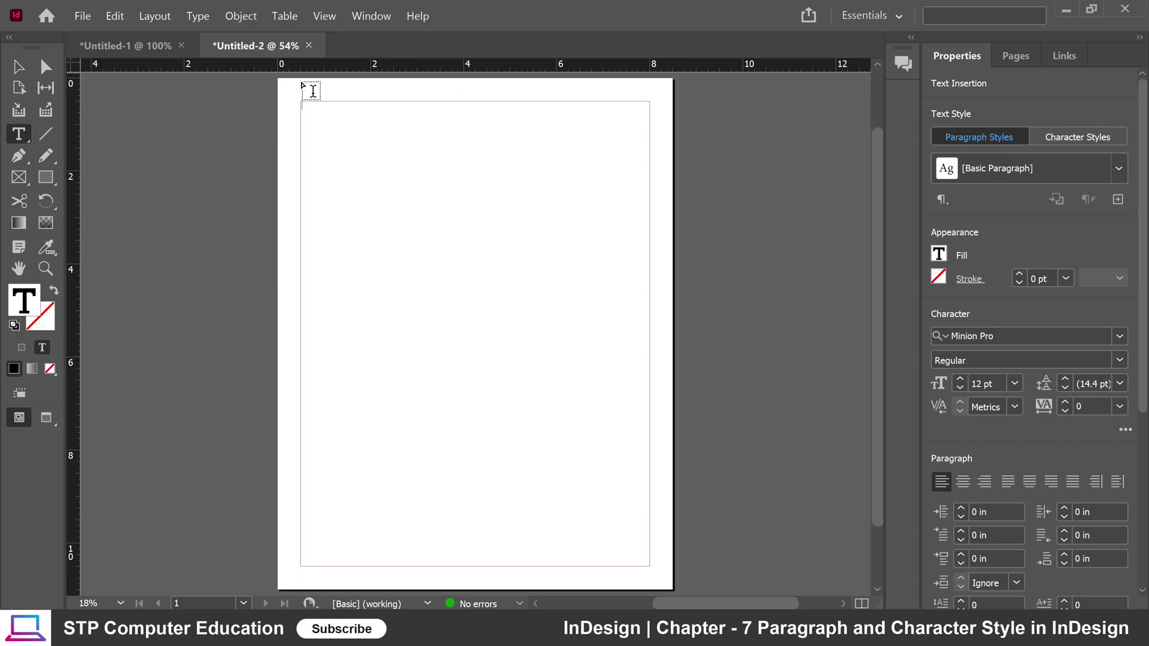
{"action": "left_click", "coordinate": [135, 48]}
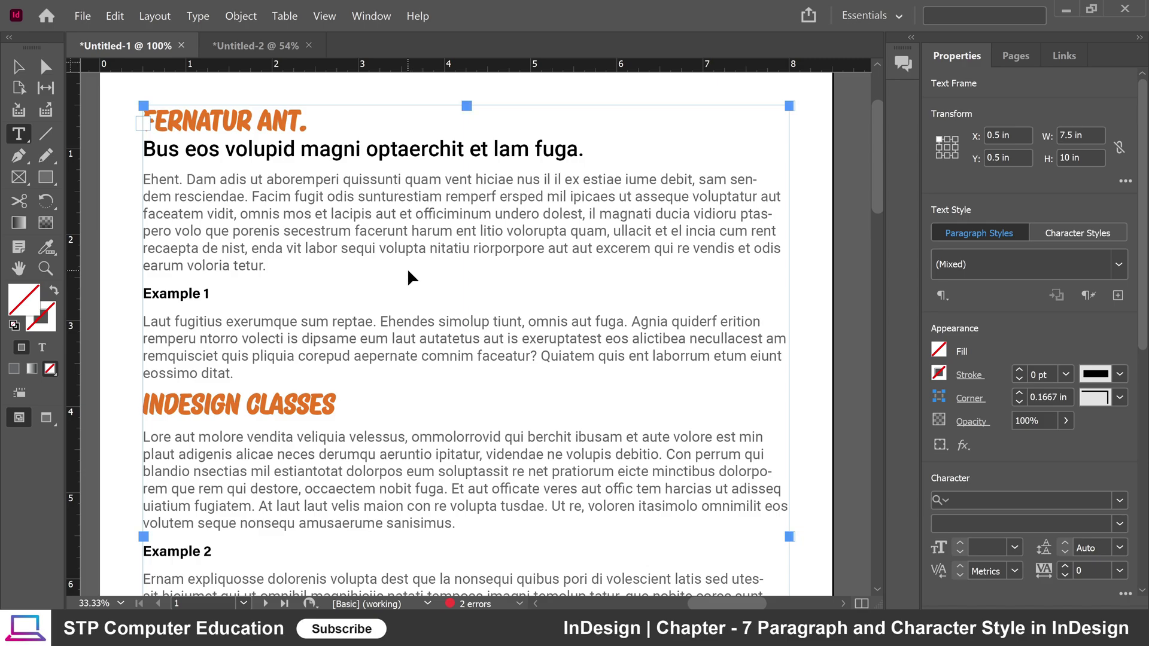
Step: Save the Untitled-1 document in the INDESIGN folder under the file name "book"
{"action": "key", "text": "ctrl+s"}
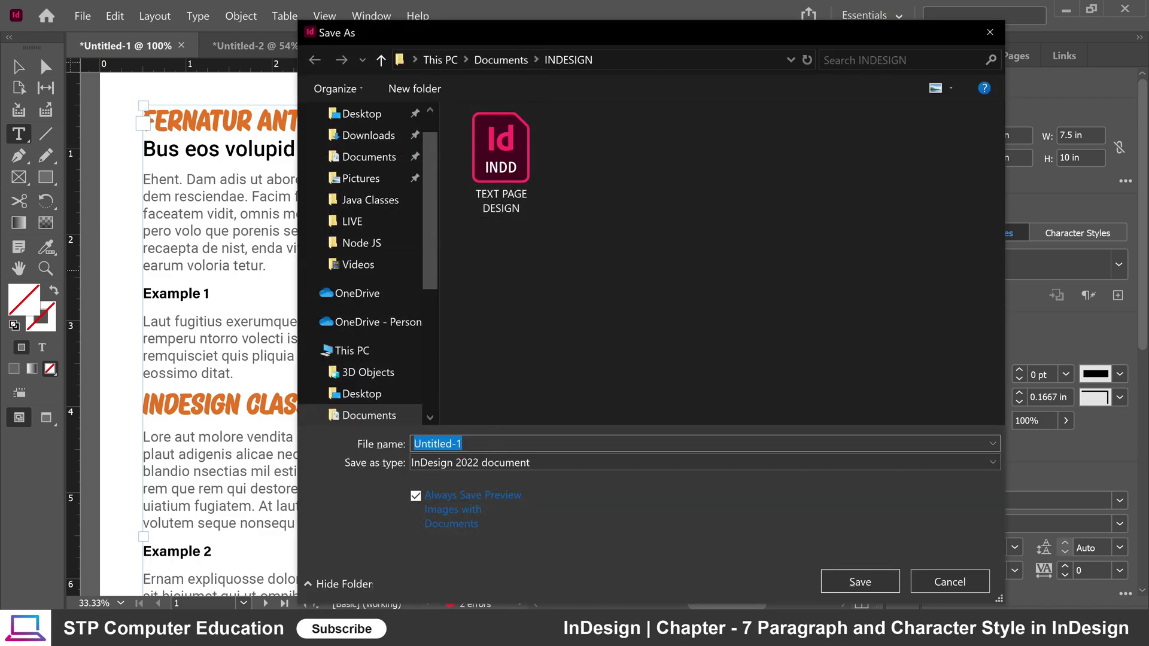
{"action": "type", "text": "book"}
{"action": "left_click", "coordinate": [869, 582]}
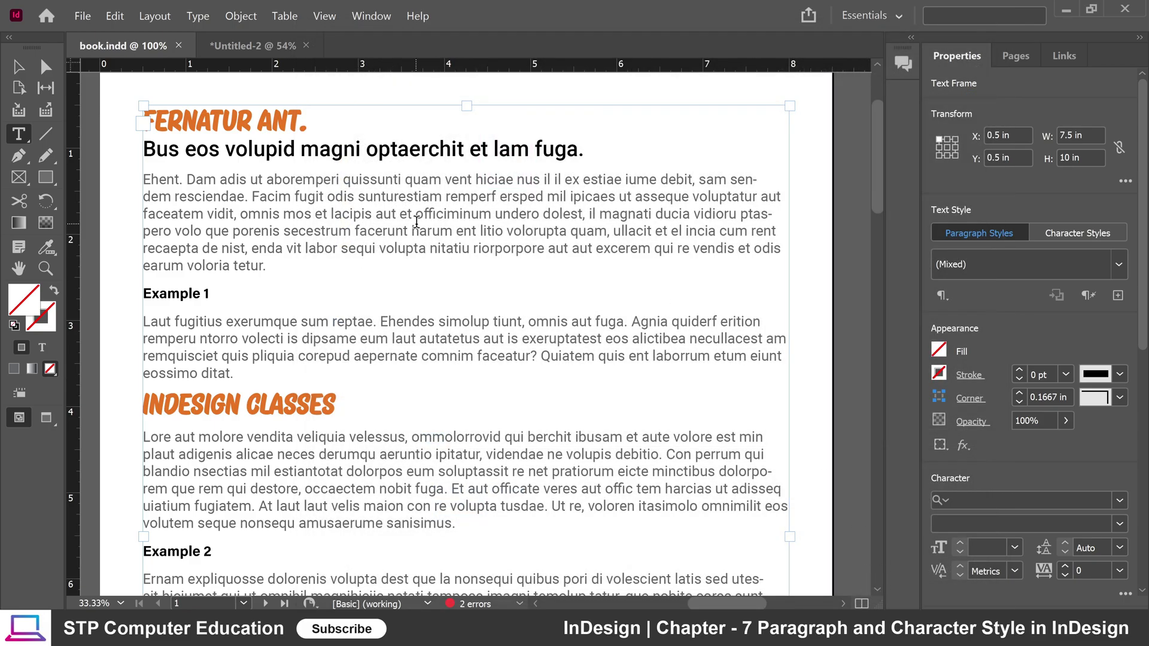
Step: Load all text styles from the book file into the Untitled-2 document, leaving out [Basic Paragraph]
{"action": "left_click", "coordinate": [247, 43]}
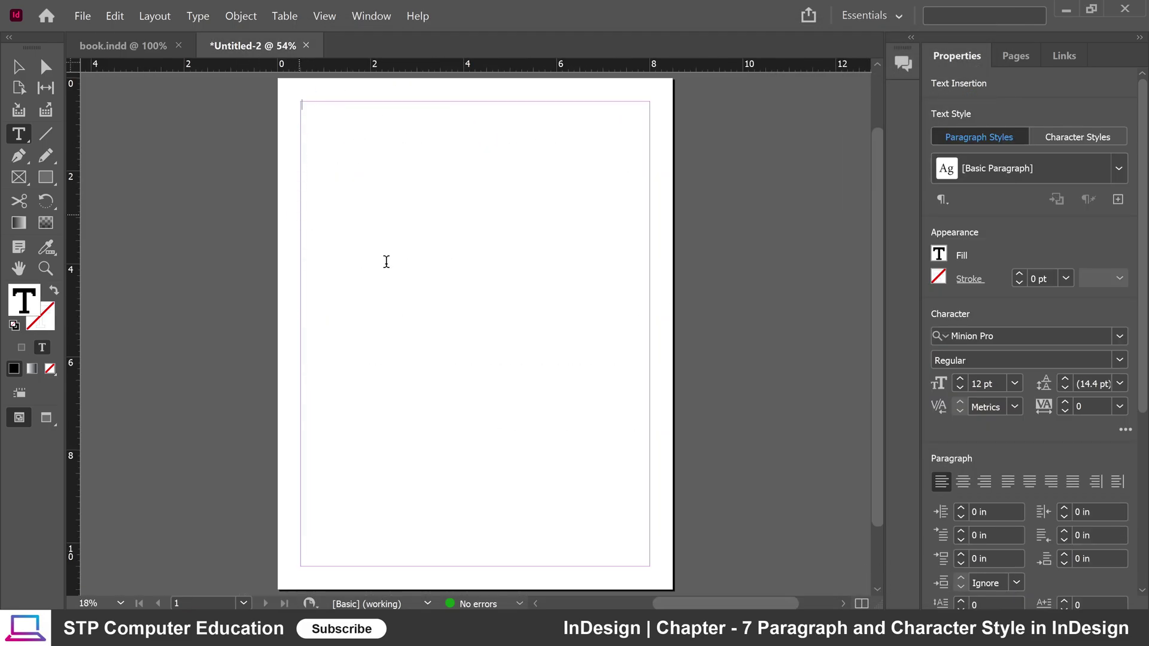
{"action": "scroll", "coordinate": [603, 147], "scroll_direction": "up", "scroll_amount": 1}
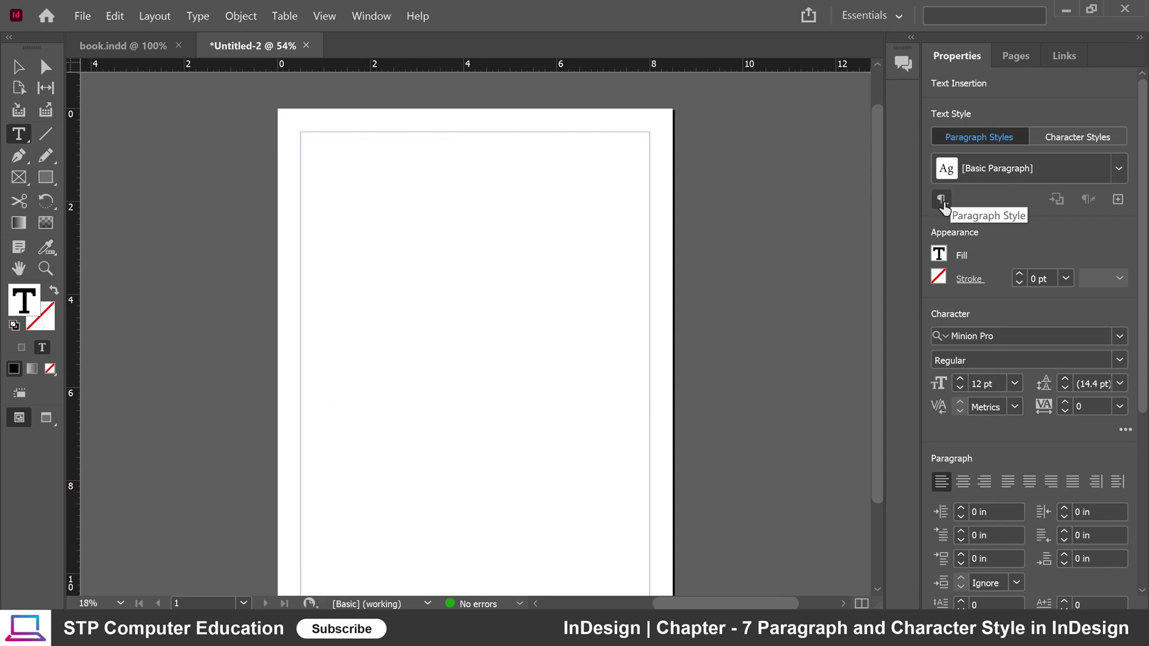
{"action": "left_click", "coordinate": [941, 201]}
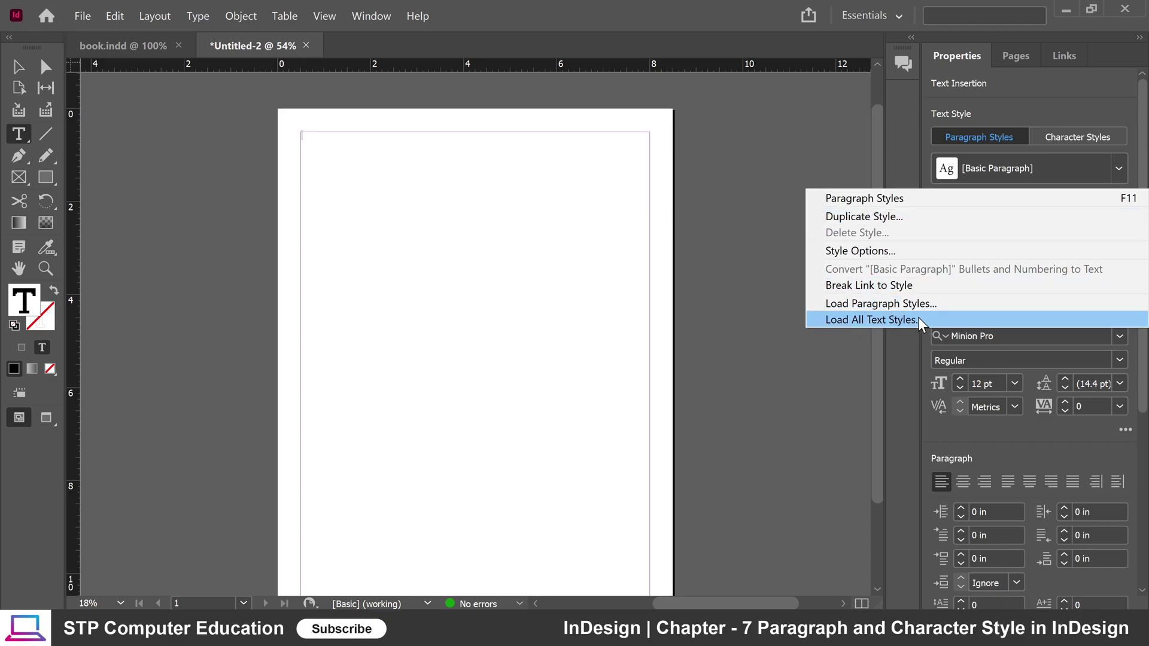
{"action": "left_click", "coordinate": [890, 318]}
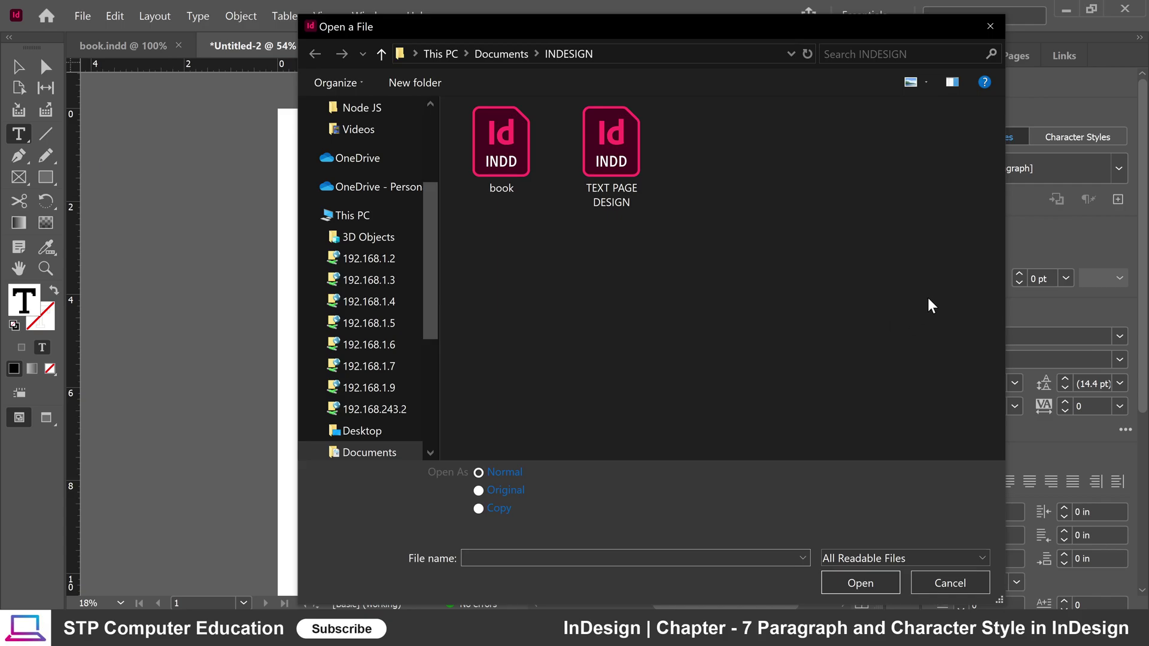
{"action": "left_click", "coordinate": [498, 144]}
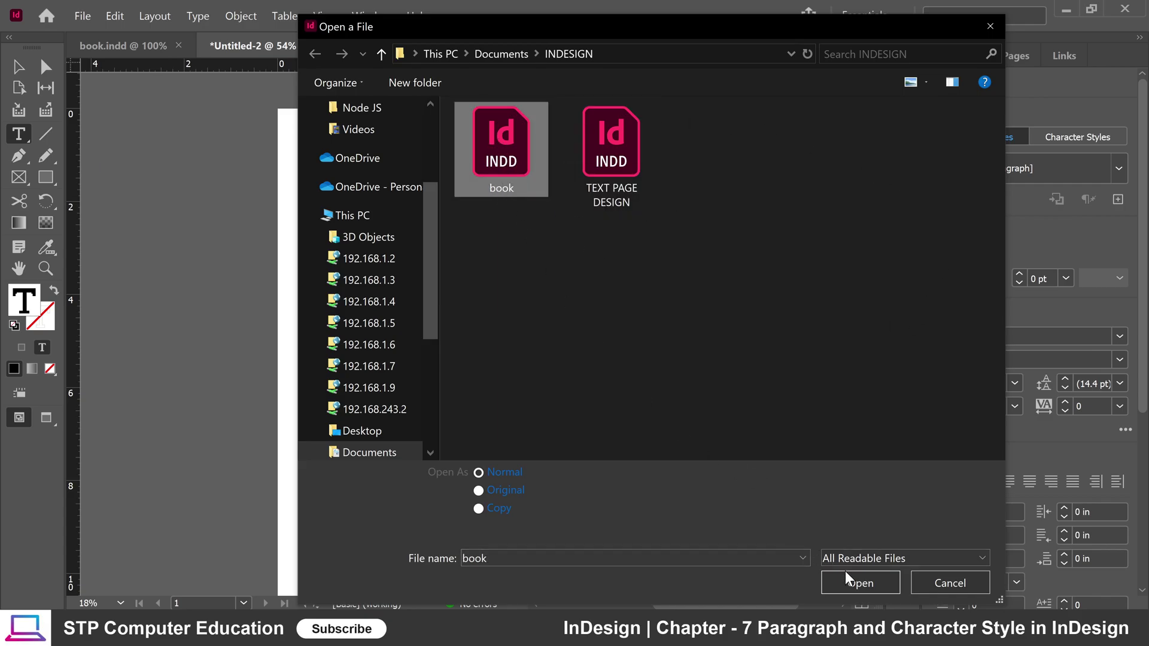
{"action": "left_click", "coordinate": [862, 583]}
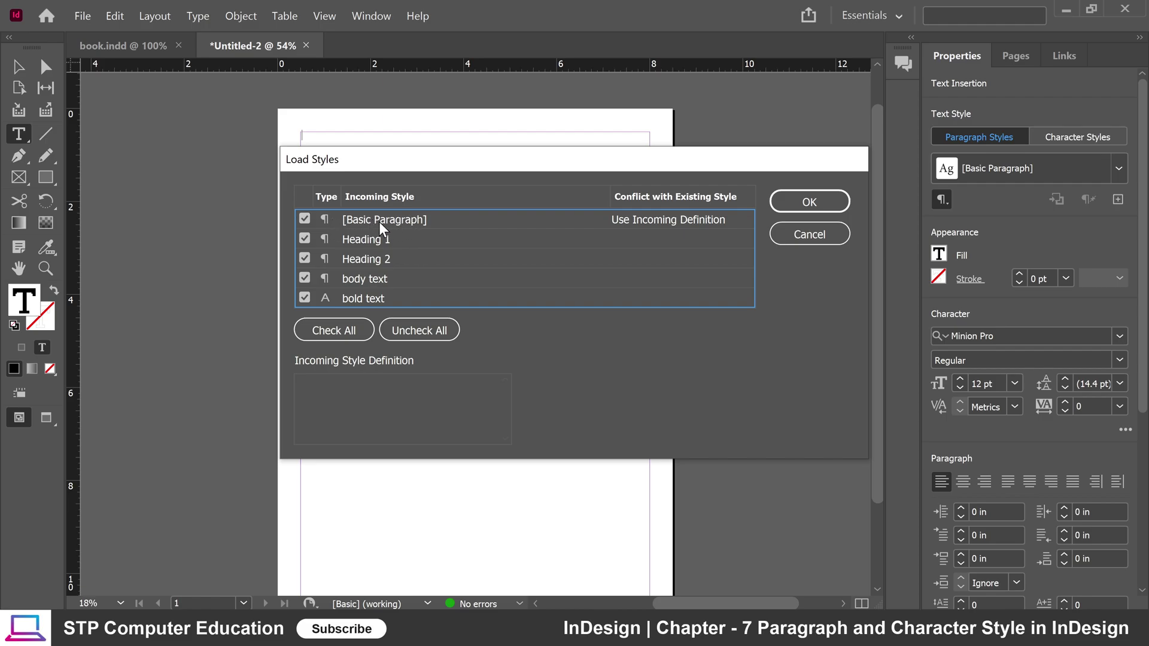
{"action": "left_click", "coordinate": [305, 219]}
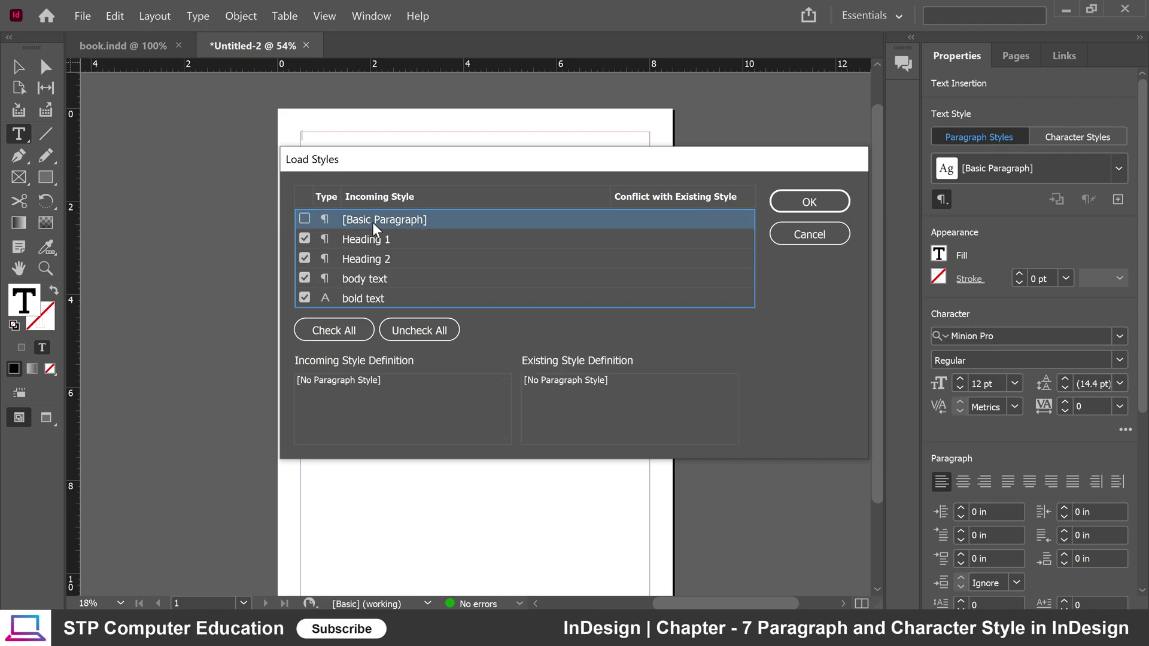
{"action": "left_click", "coordinate": [809, 204]}
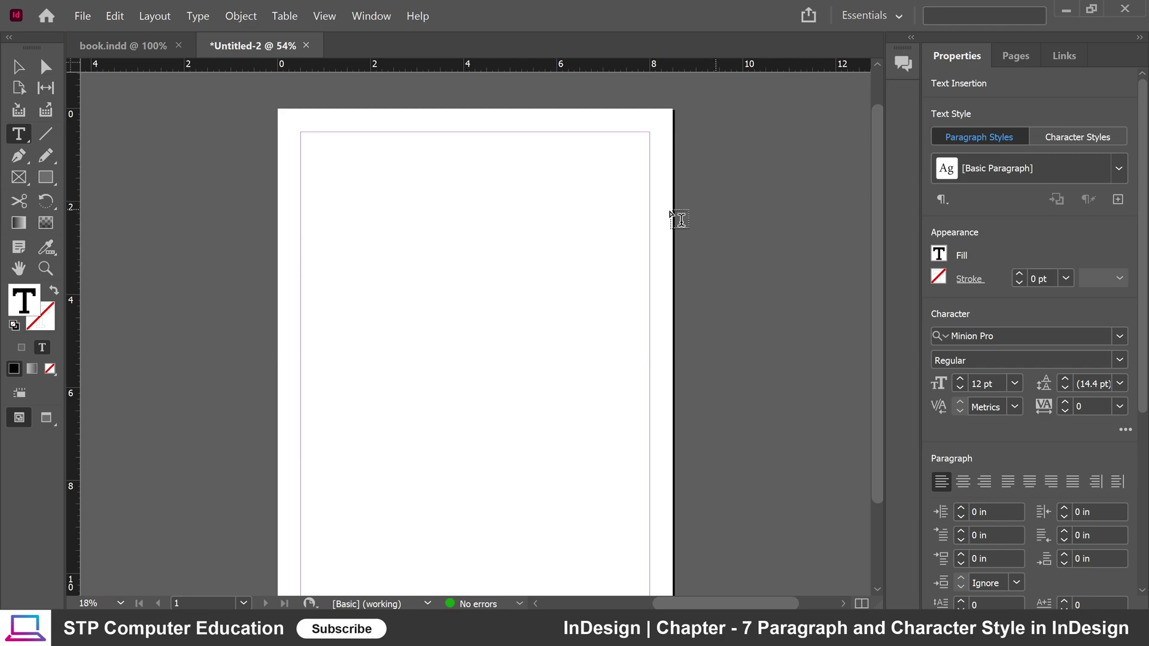
Step: Check the paragraph and character styles loaded into Untitled-2, and return to book.indd with nothing selected
{"action": "left_click", "coordinate": [1118, 170]}
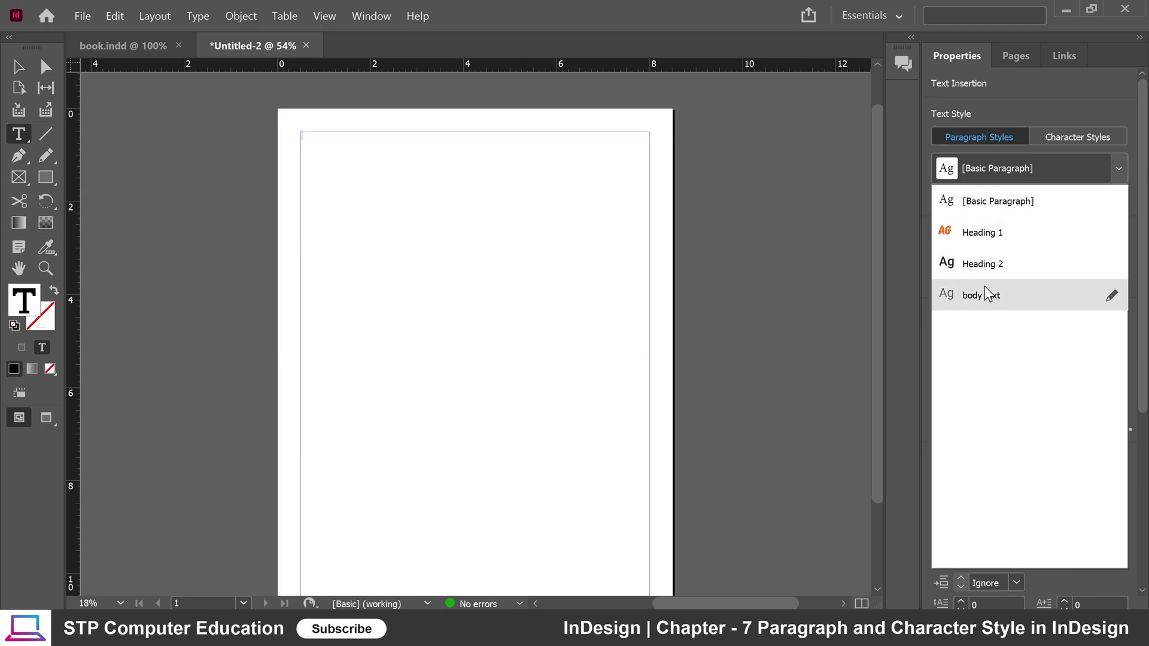
{"action": "left_click", "coordinate": [1071, 139]}
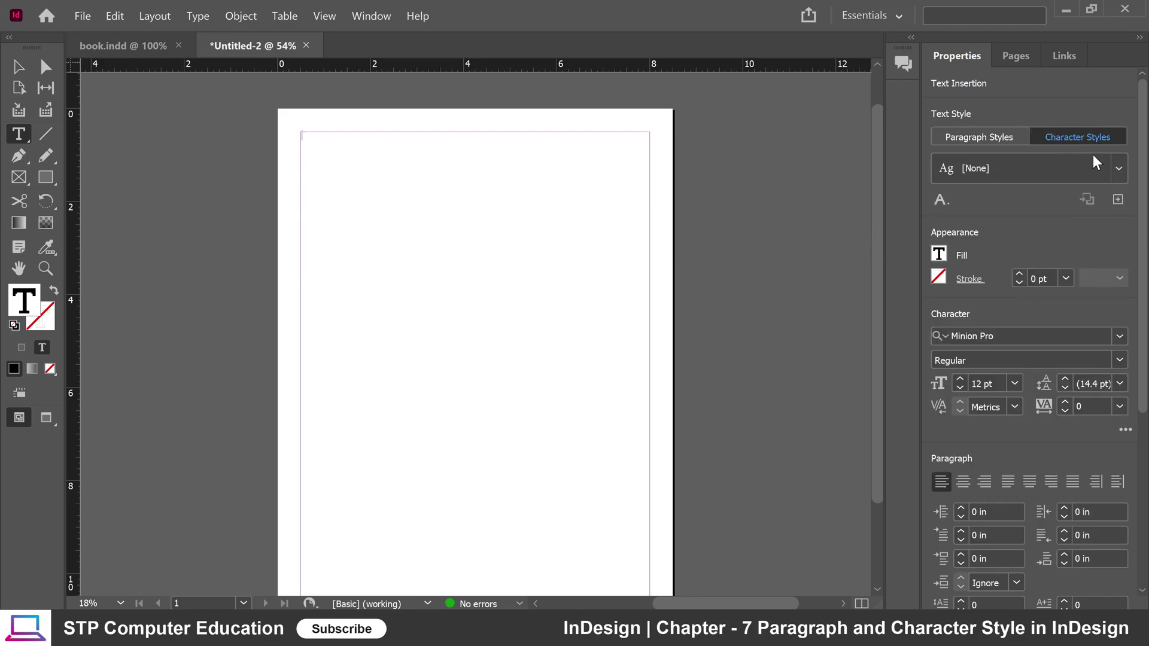
{"action": "left_click", "coordinate": [1118, 168]}
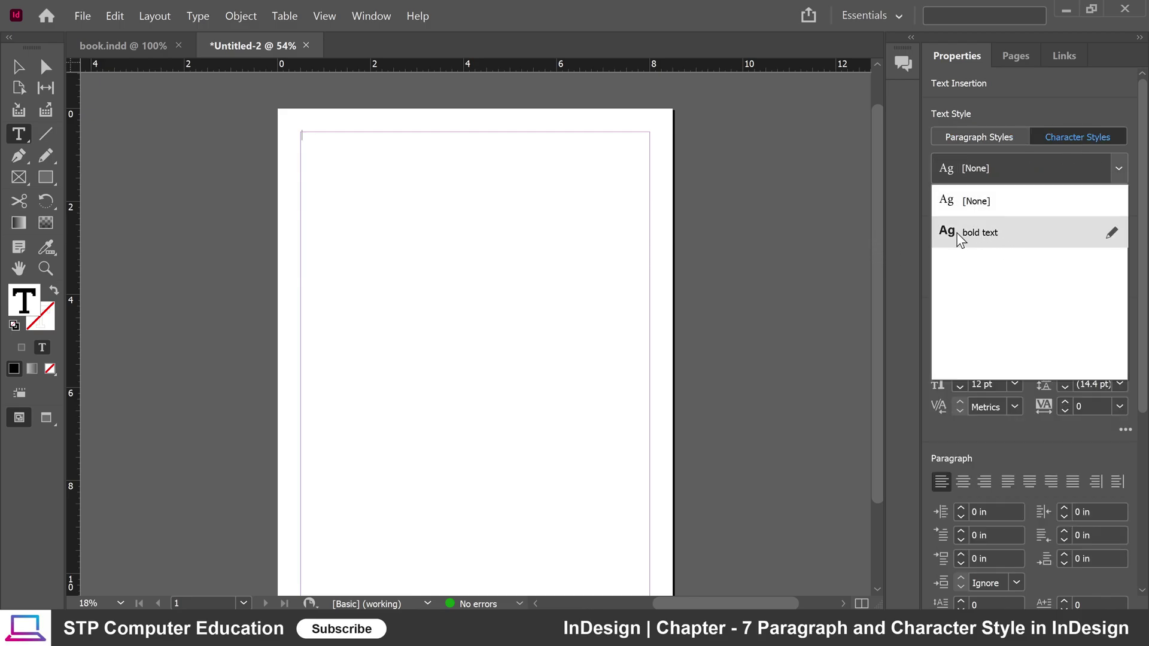
{"action": "left_click", "coordinate": [22, 67]}
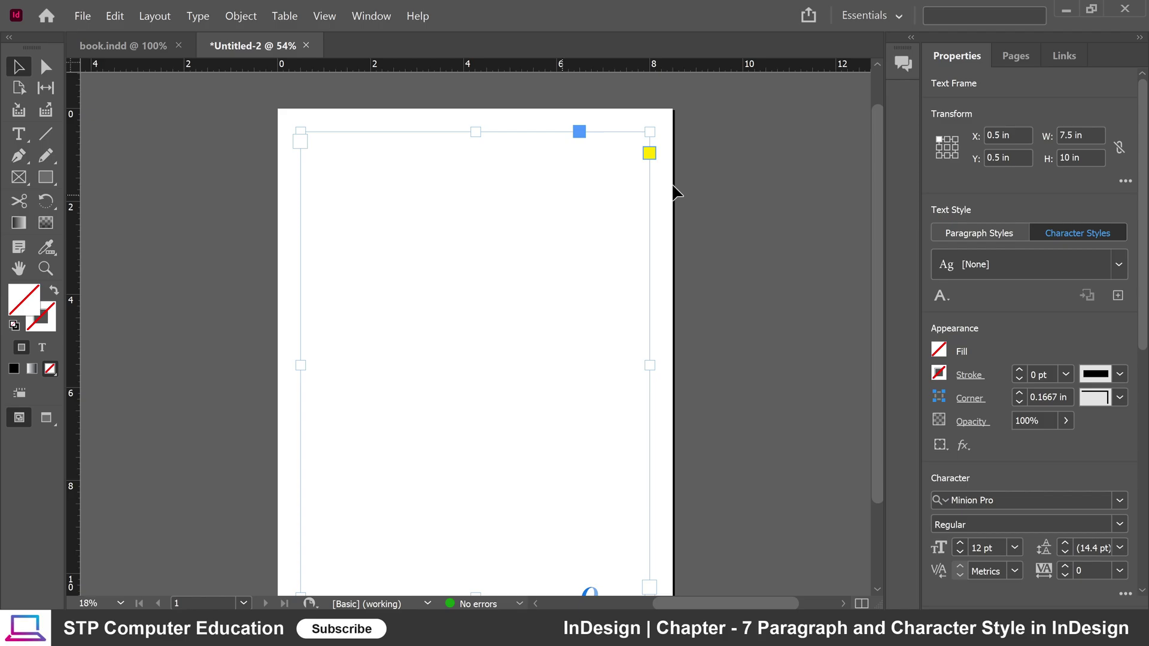
{"action": "left_click", "coordinate": [123, 45]}
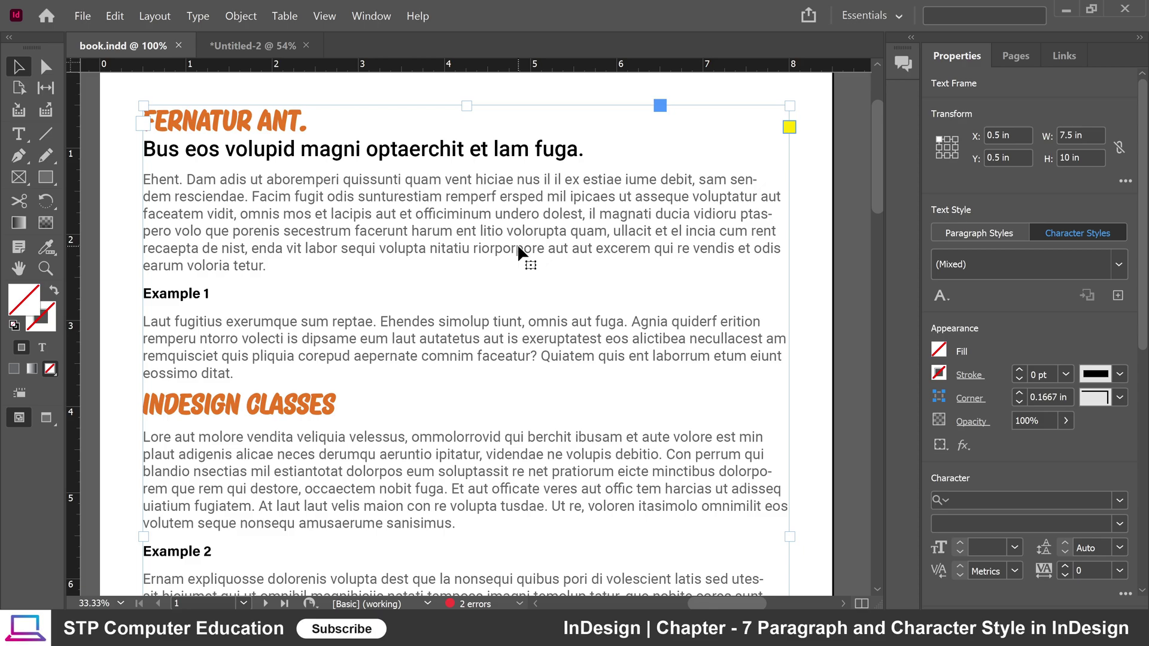
{"action": "left_click", "coordinate": [791, 183]}
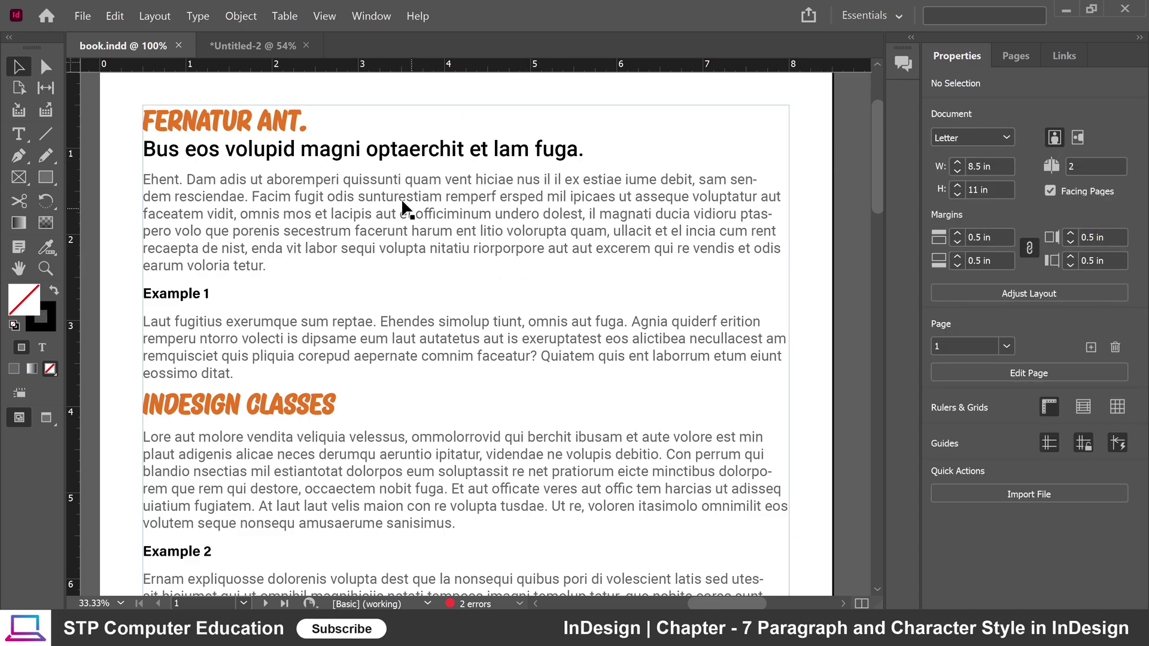
Step: Switch to iesc108.pdf in Adobe Acrobat and examine the chapter's headings, body text and figure captions on its opening pages
{"action": "left_click", "coordinate": [671, 633]}
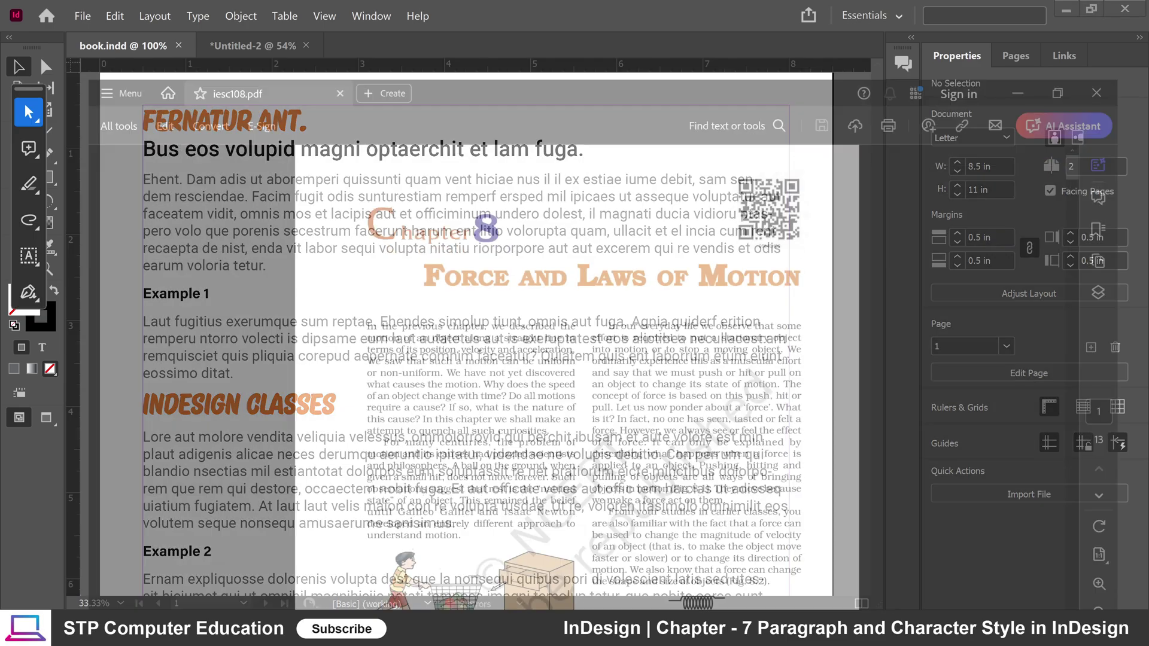
{"action": "scroll", "coordinate": [565, 446], "scroll_direction": "down", "scroll_amount": 1}
{"action": "scroll", "coordinate": [565, 446], "scroll_direction": "down", "scroll_amount": 2}
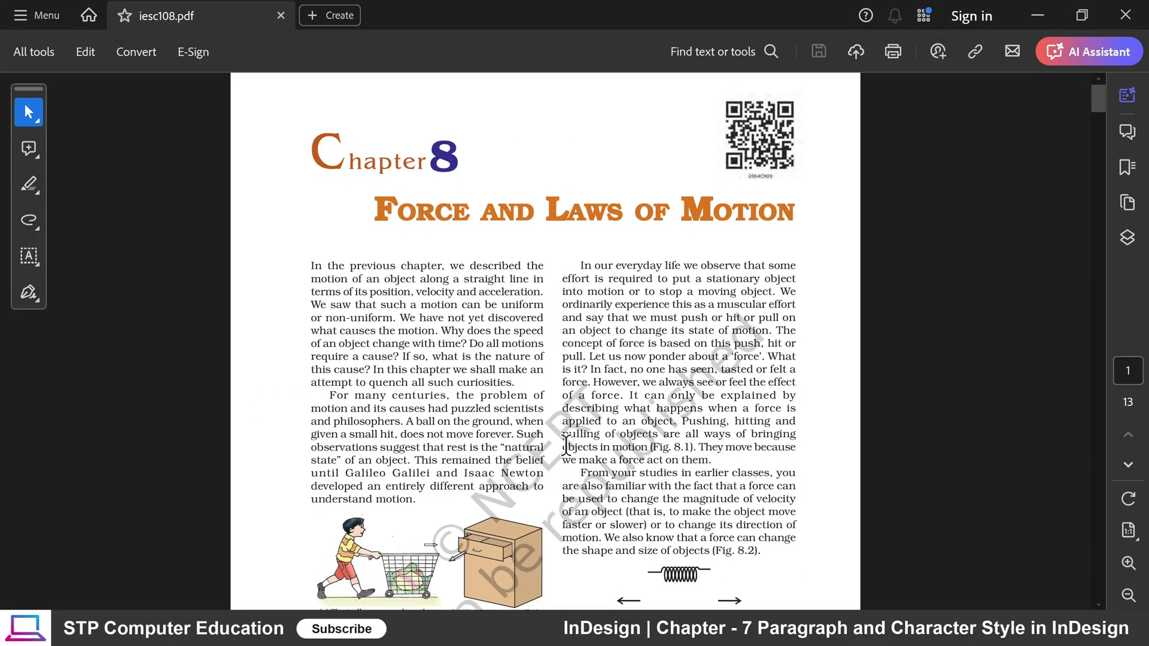
{"action": "scroll", "coordinate": [578, 386], "scroll_direction": "down", "scroll_amount": 3}
{"action": "scroll", "coordinate": [578, 386], "scroll_direction": "up", "scroll_amount": 1}
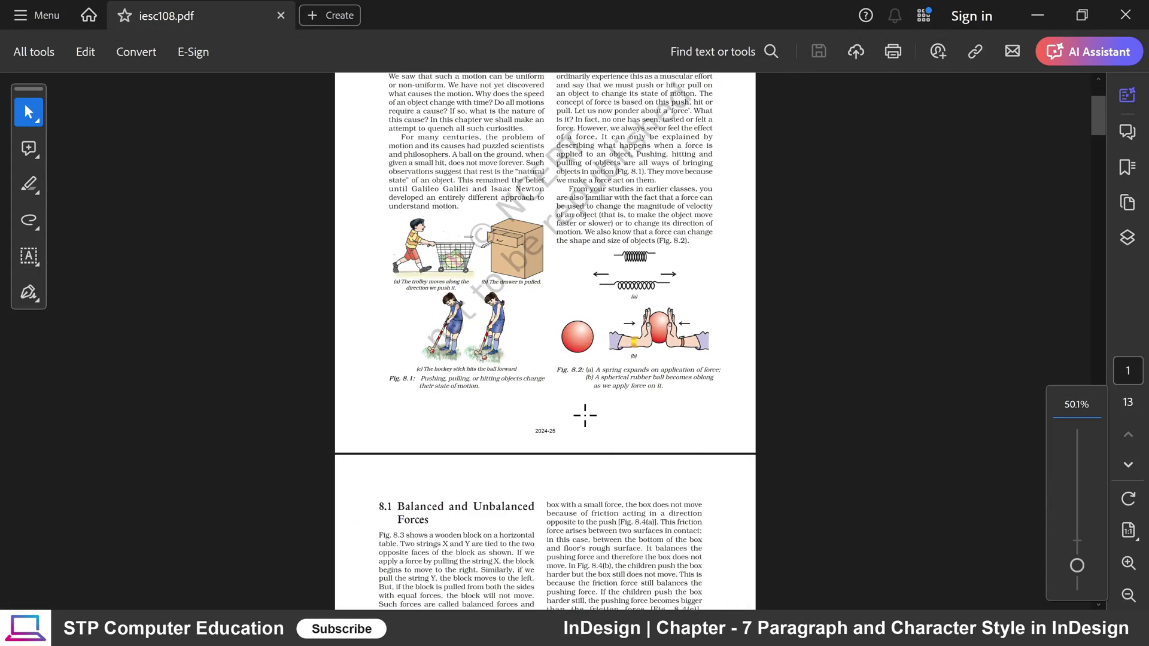
{"action": "scroll", "coordinate": [583, 407], "scroll_direction": "up", "scroll_amount": 2}
{"action": "scroll", "coordinate": [584, 414], "scroll_direction": "up", "scroll_amount": 2}
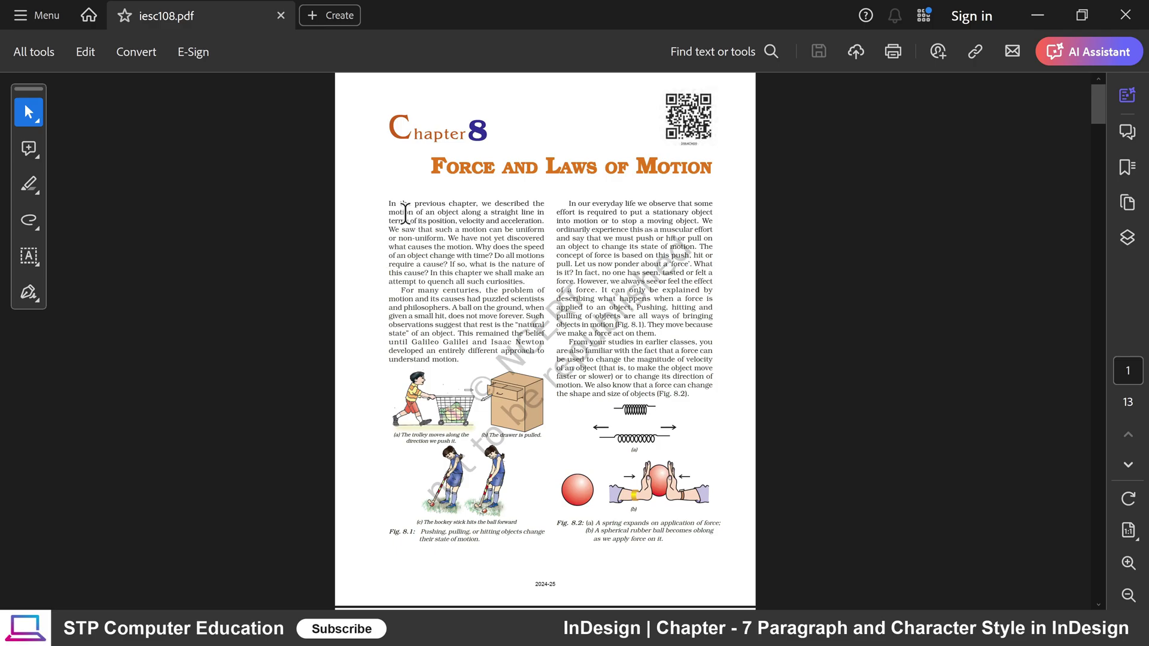
Step: Select body text passages in both columns of the chapter's first page to examine them, and close the AI Assistant
{"action": "left_click_drag", "start_coordinate": [390, 212], "coordinate": [521, 307]}
{"action": "left_click", "coordinate": [466, 338]}
{"action": "left_click_drag", "start_coordinate": [613, 273], "coordinate": [647, 325]}
{"action": "left_click", "coordinate": [658, 386]}
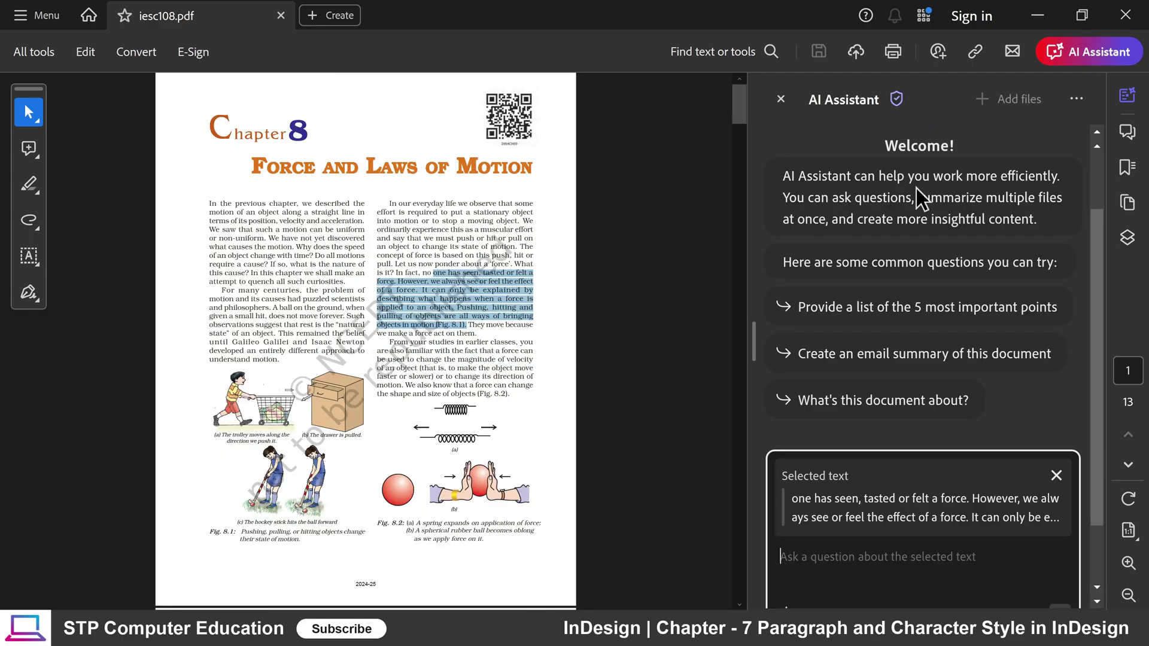
{"action": "left_click", "coordinate": [780, 99]}
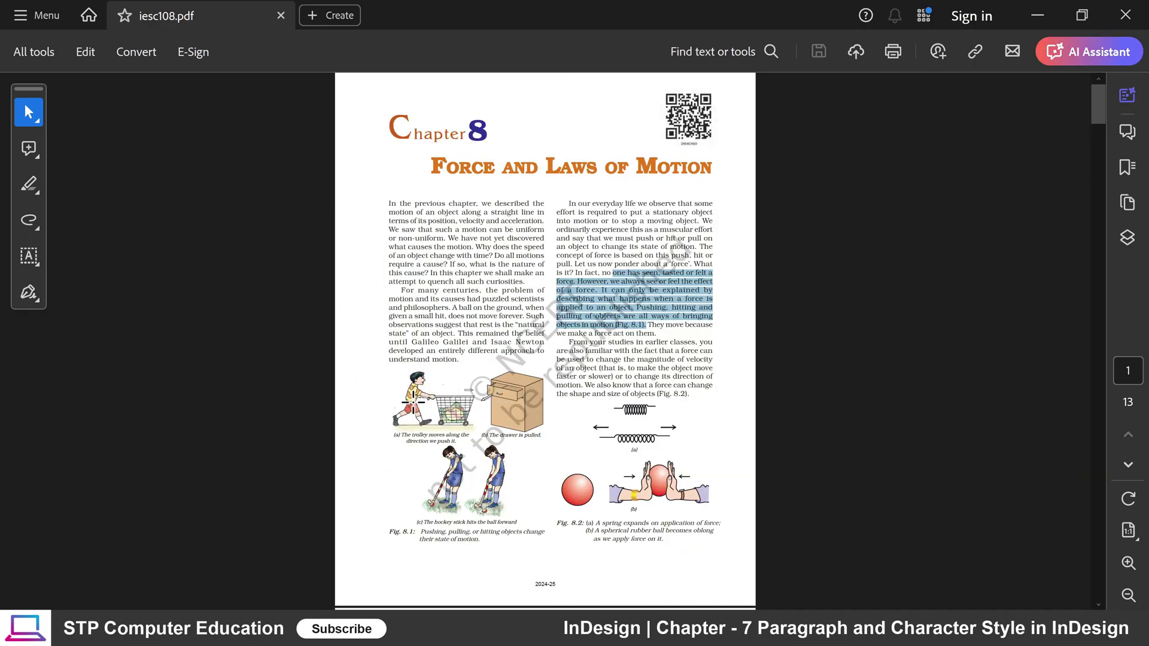
{"action": "left_click_drag", "start_coordinate": [418, 229], "coordinate": [453, 273]}
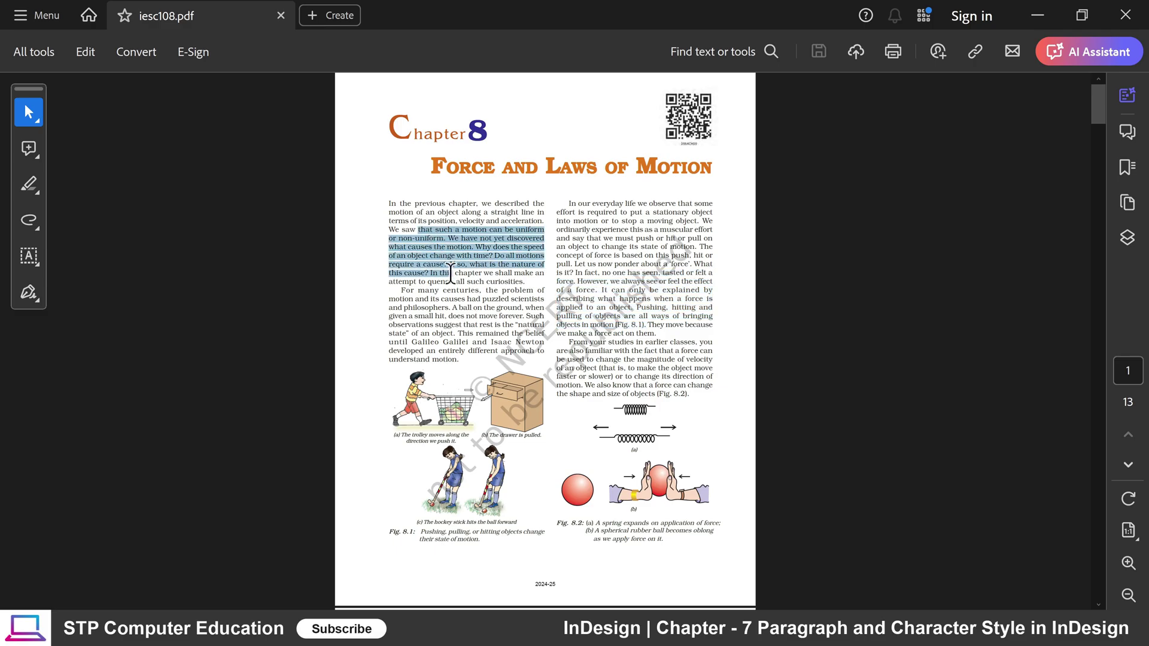
{"action": "left_click", "coordinate": [456, 288]}
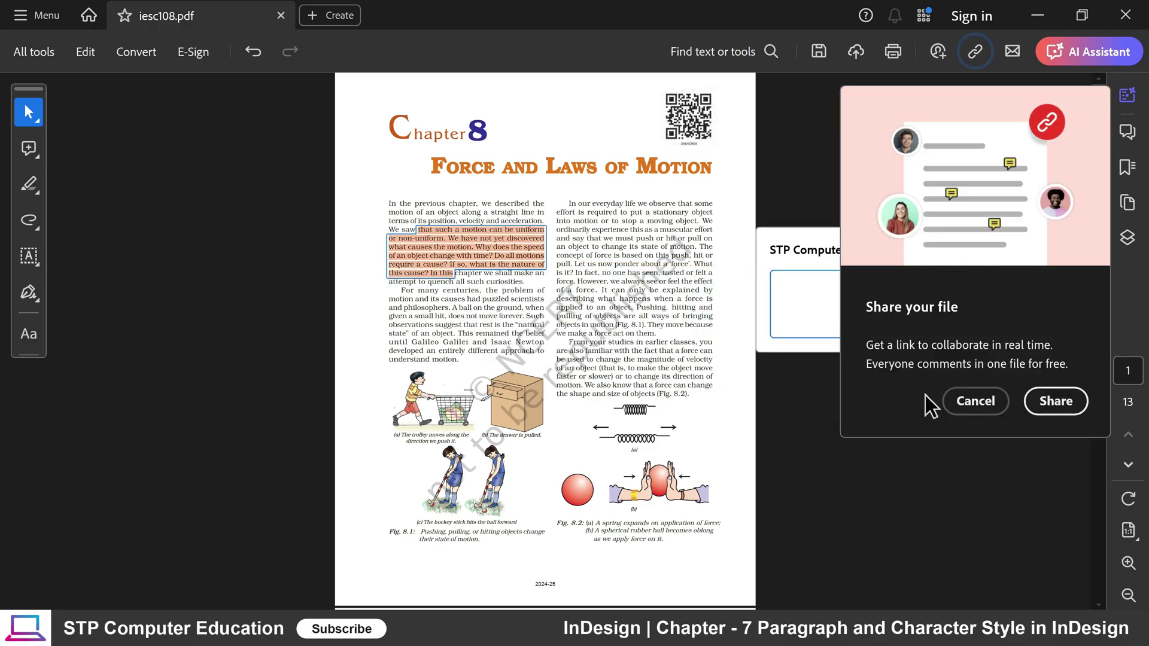
{"action": "left_click", "coordinate": [946, 400]}
{"action": "left_click", "coordinate": [985, 249]}
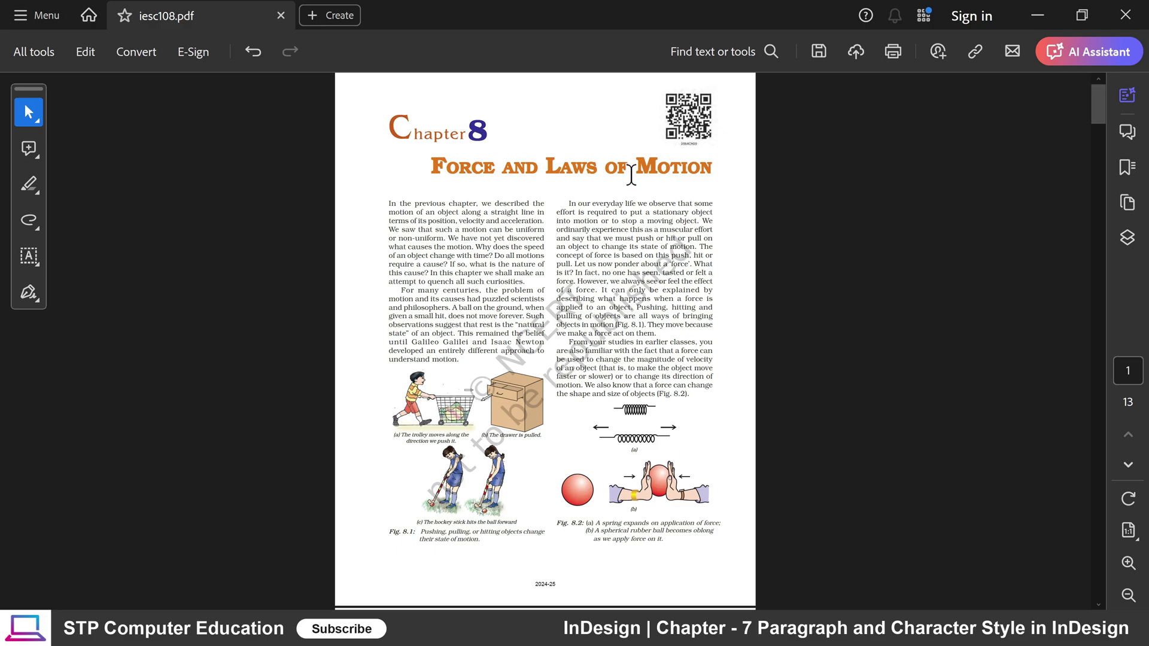